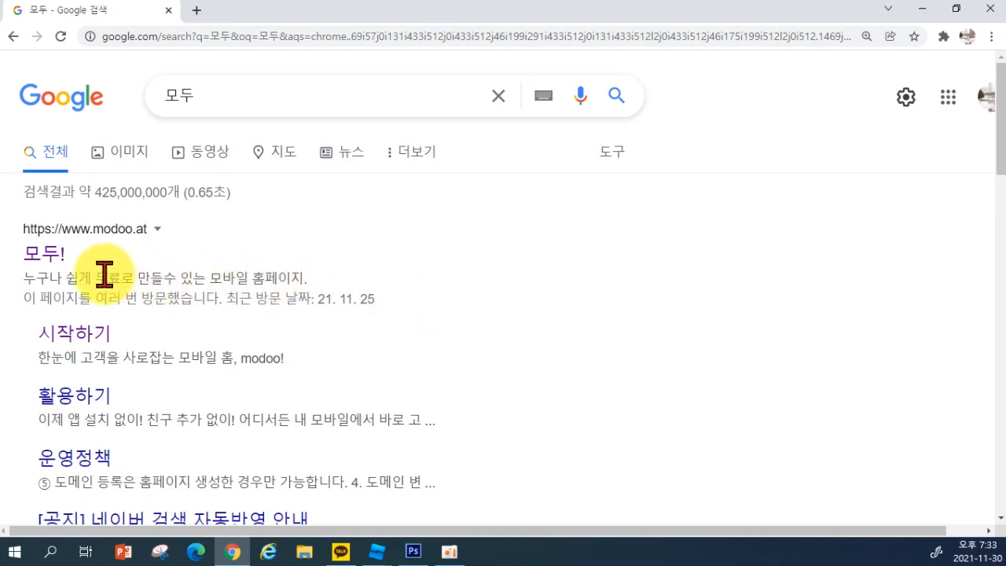
Open the modoo! homepage-builder site from the Naver search results and look over the page
click(57, 259)
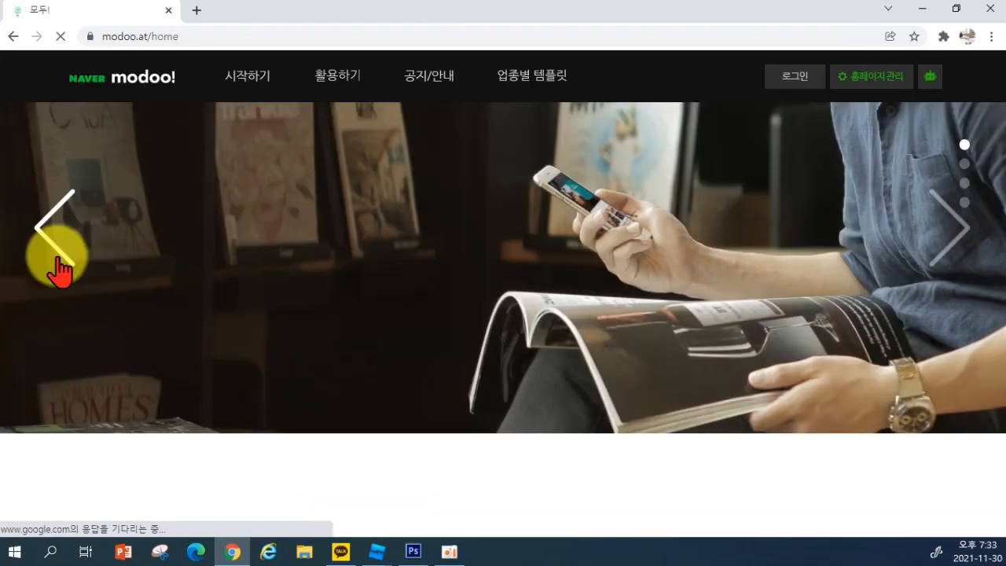
scroll(172, 283, down, 1)
scroll(270, 299, down, 6)
scroll(280, 287, up, 6)
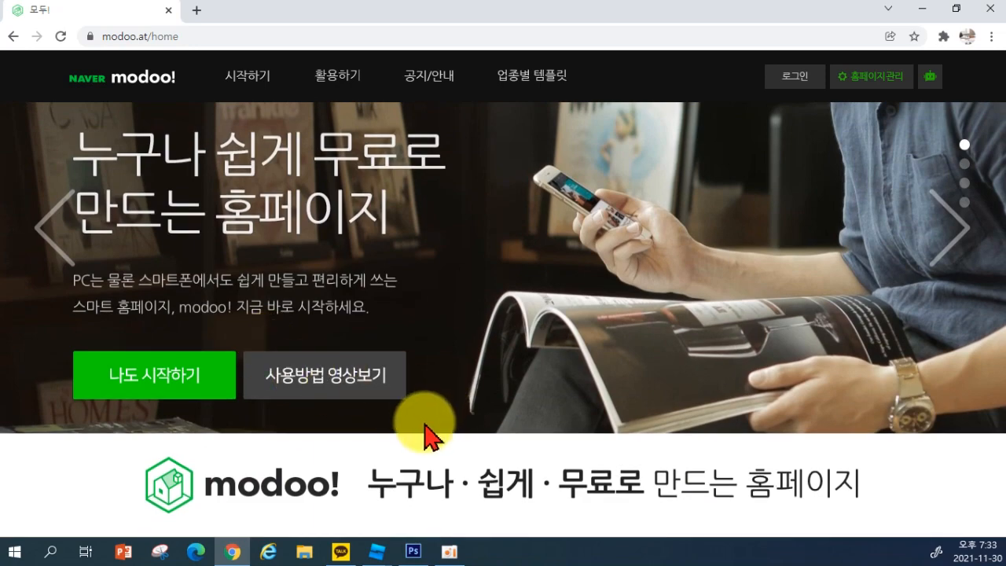
scroll(358, 350, down, 3)
scroll(377, 369, down, 3)
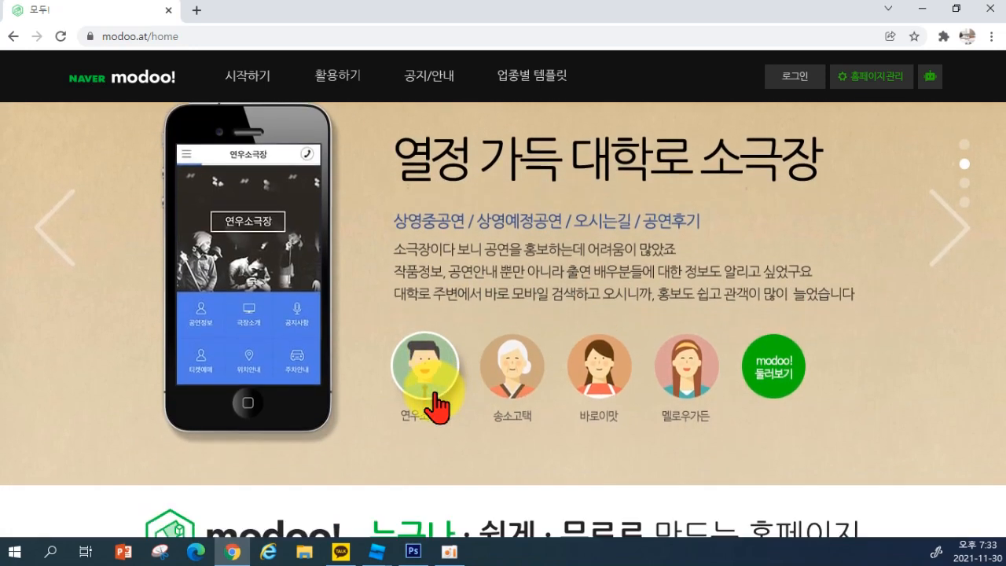
scroll(519, 204, down, 3)
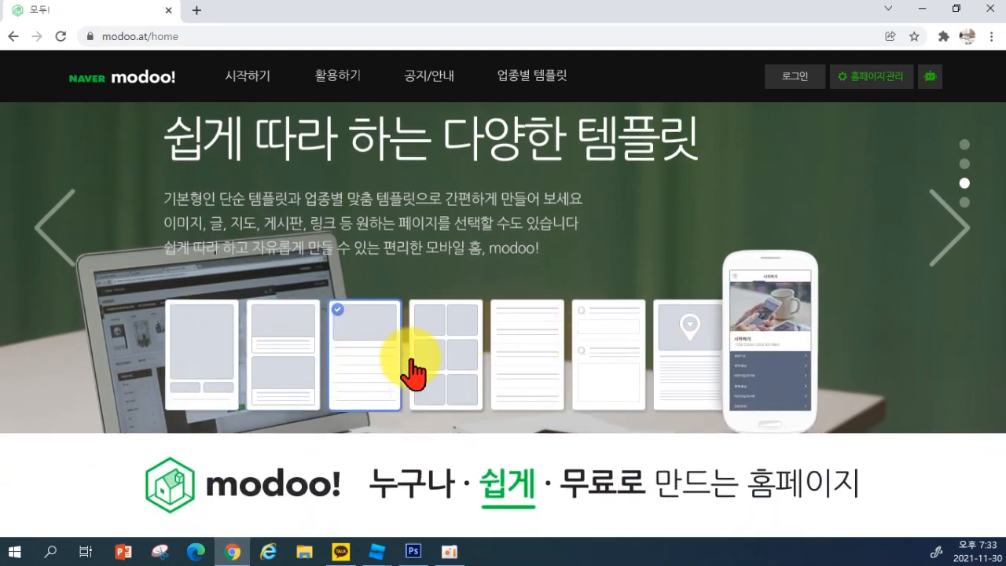
scroll(628, 417, up, 2)
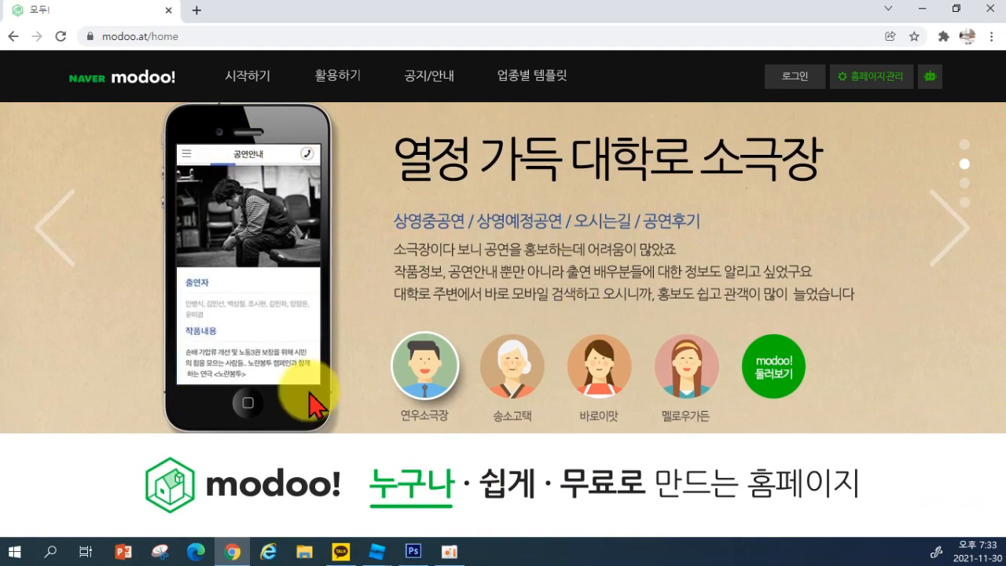
Page through the example banners to the templates slide, then go to the login page
click(944, 232)
click(947, 250)
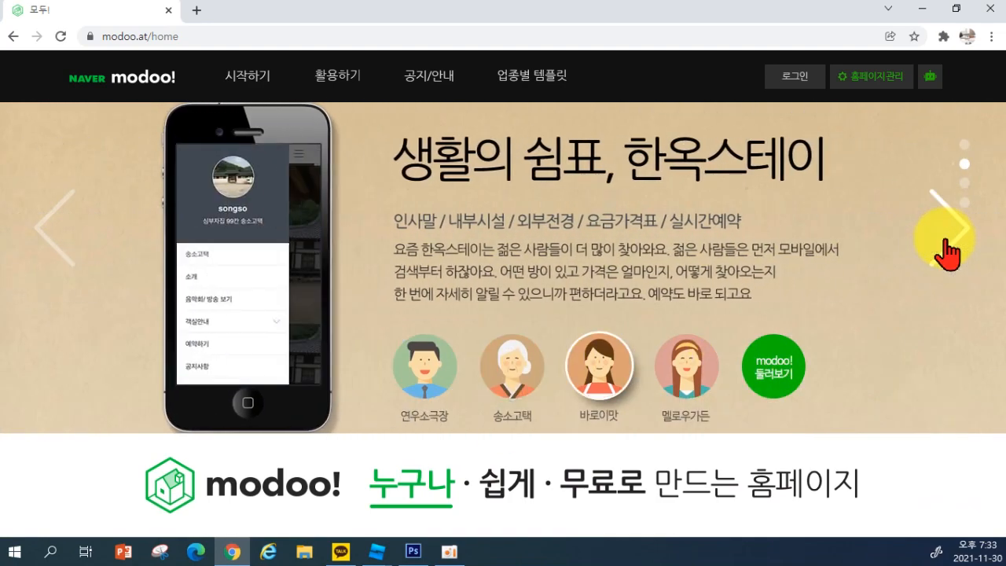
click(57, 250)
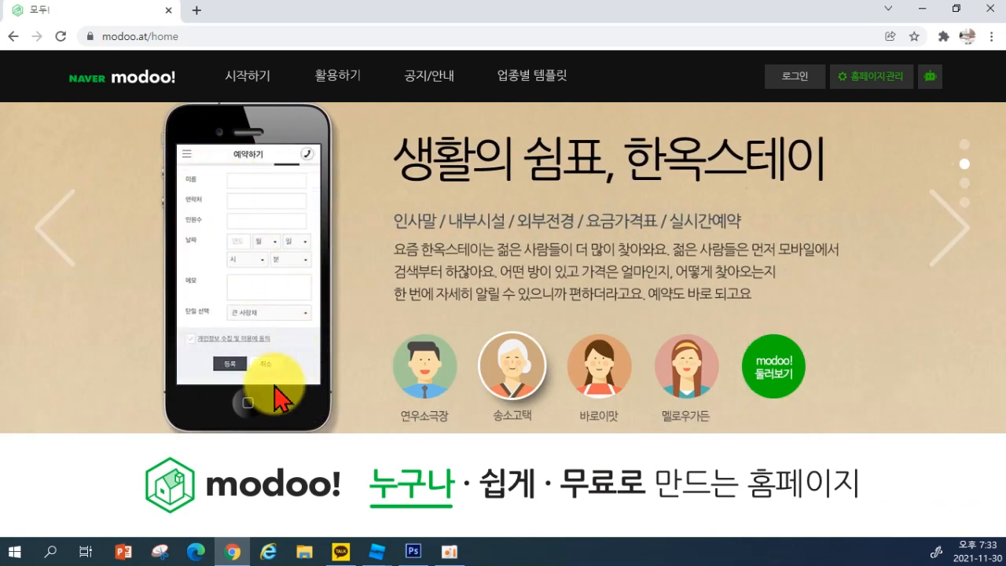
click(943, 245)
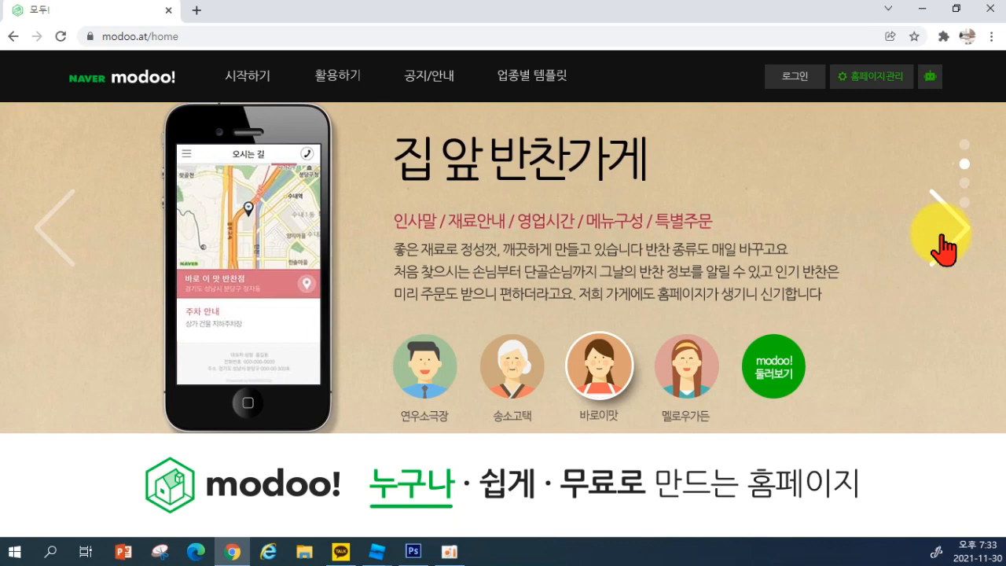
click(943, 250)
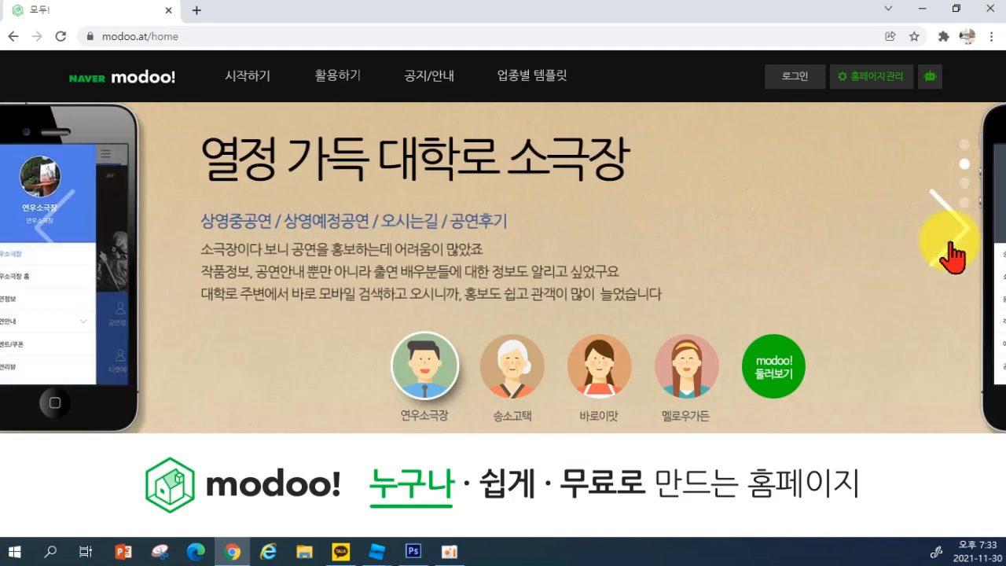
click(953, 253)
scroll(578, 277, down, 1)
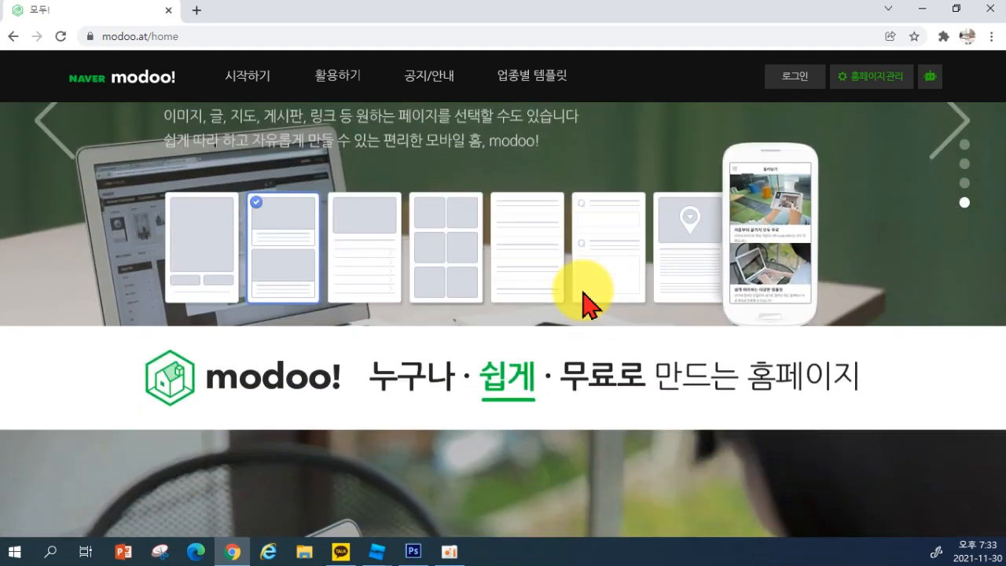
scroll(754, 295, up, 1)
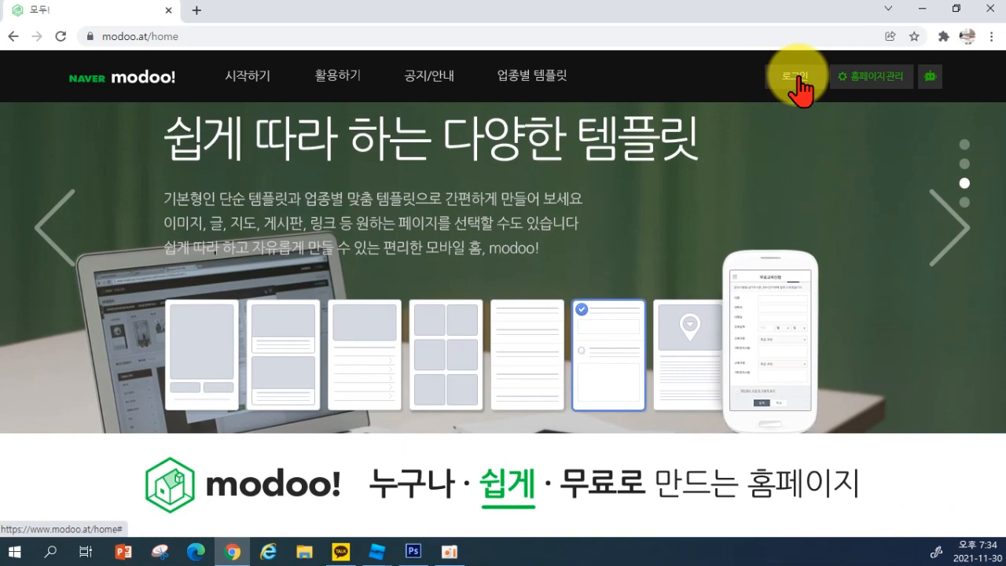
click(799, 78)
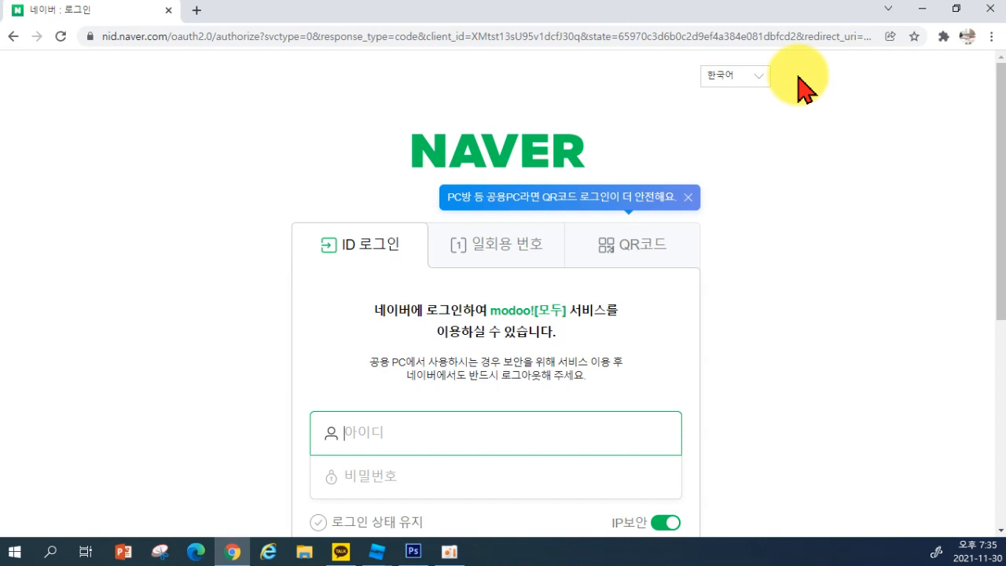
Log in to modoo! with the Naver account ID and password
text(디)
key(BackSpace)
key(Hangul)
text(elris1717)
key(Tab)
text(•)
key(BackSpace)
text(••••••)
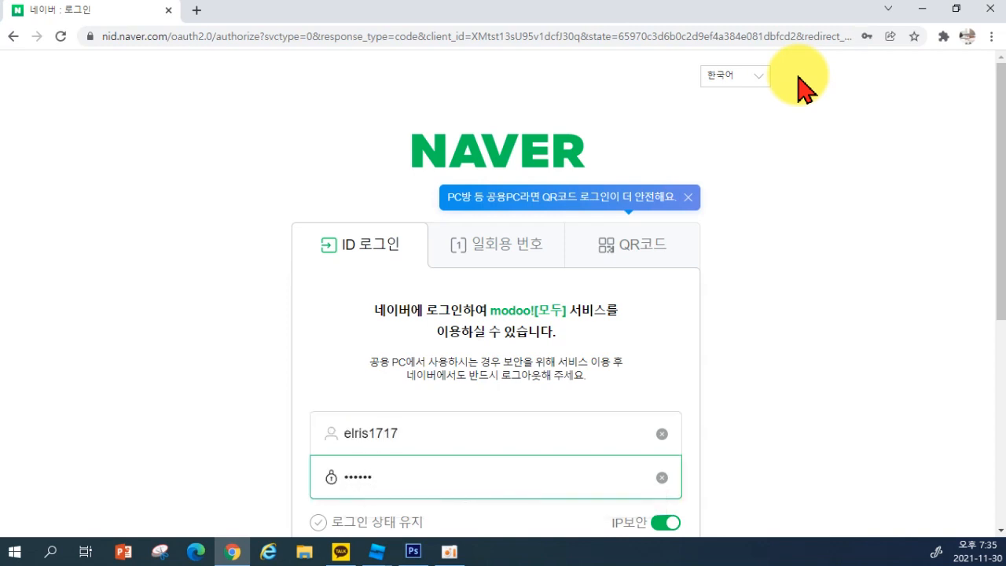
text(••••)
key(Return)
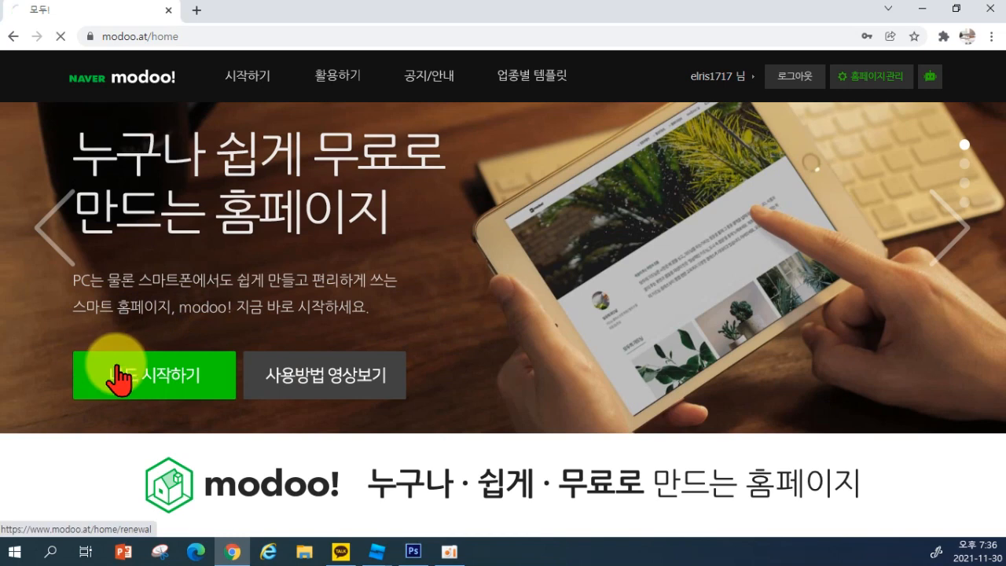
Try to start a new homepage, dismiss the three-homepage limit notice, and open homepage management
click(101, 381)
scroll(452, 428, down, 4)
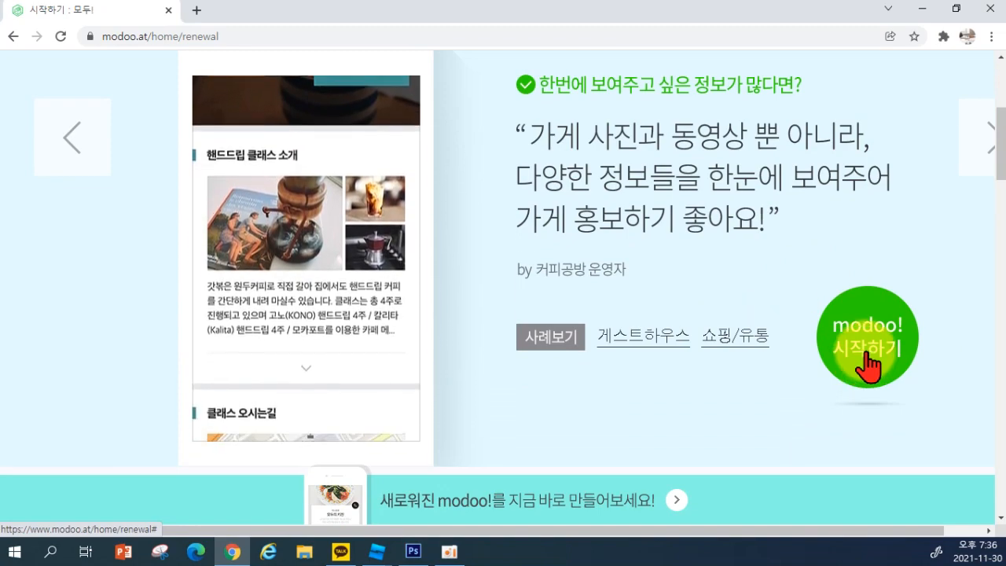
click(868, 366)
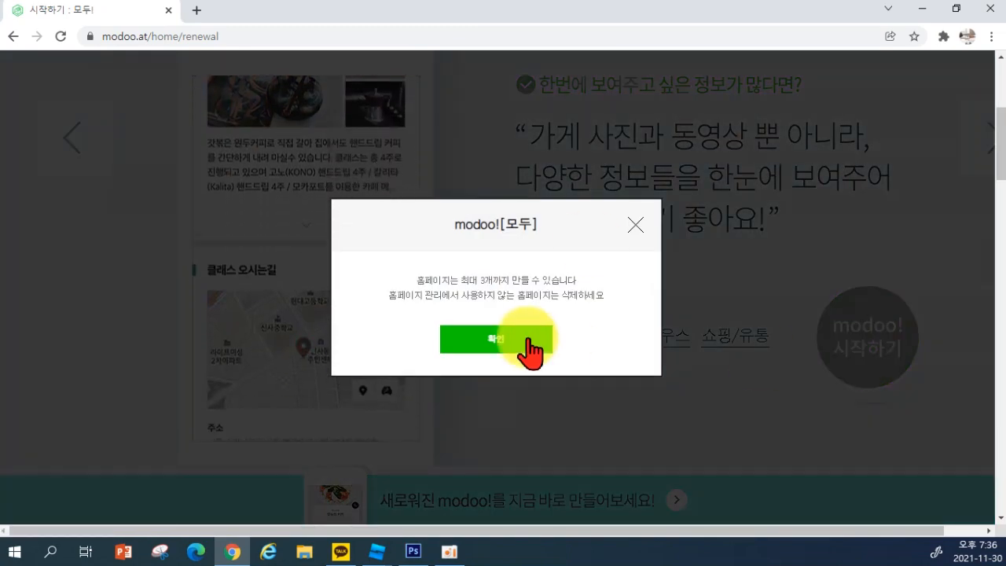
click(635, 228)
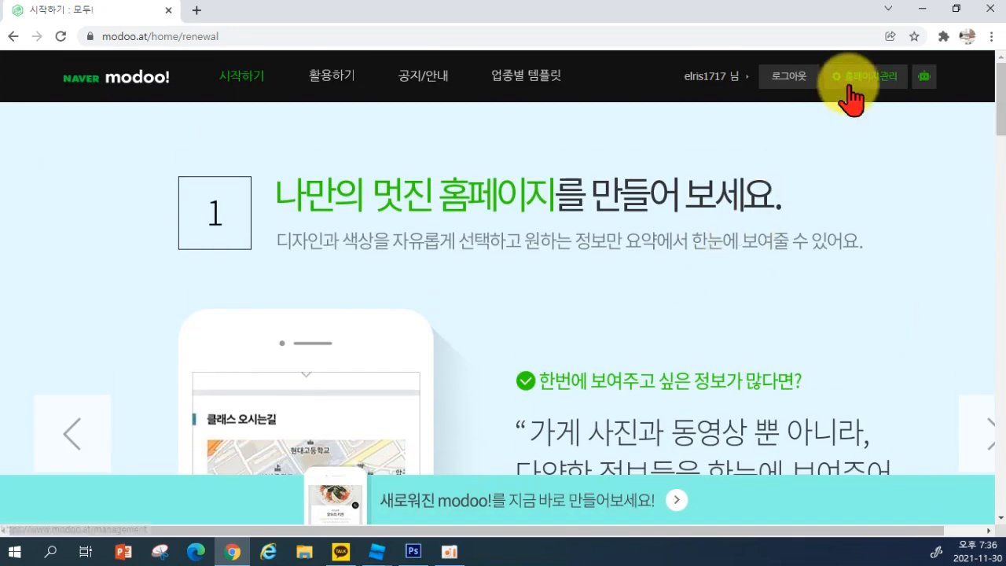
click(848, 81)
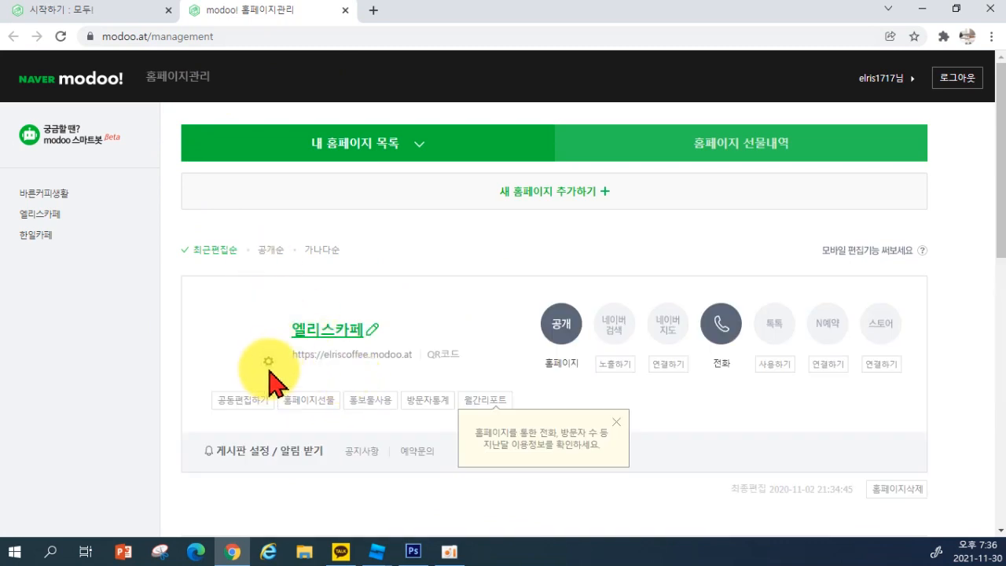
click(617, 422)
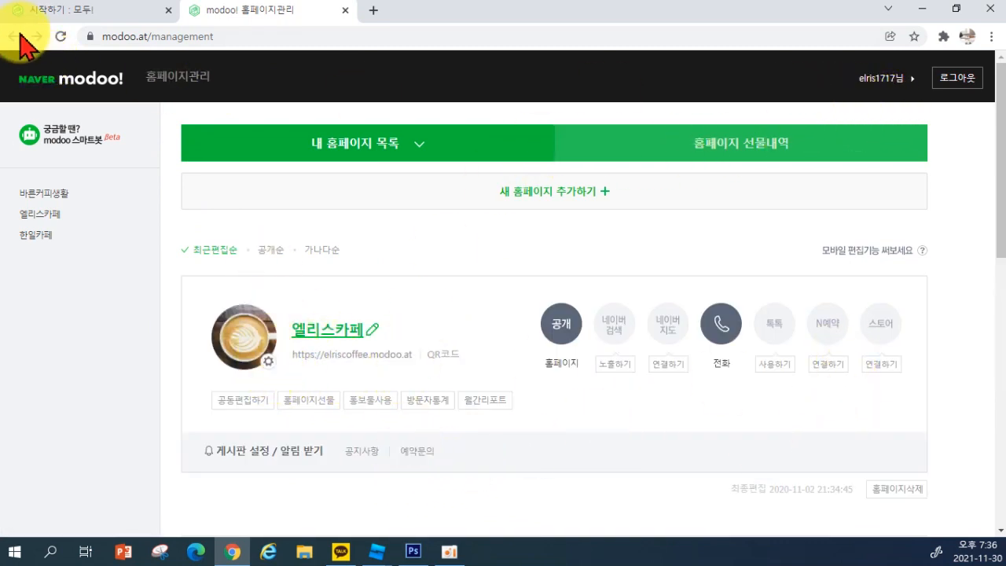
click(81, 13)
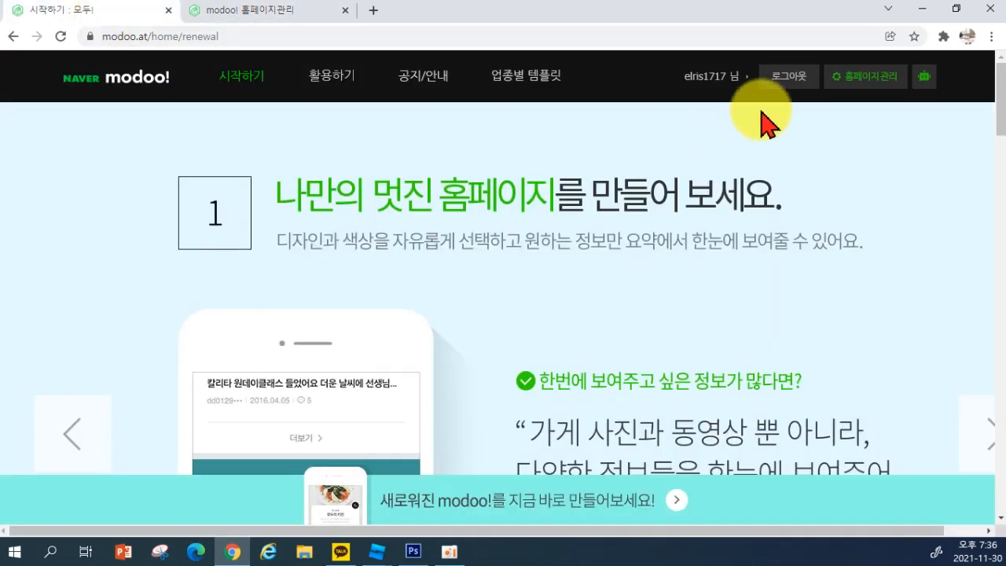
click(218, 17)
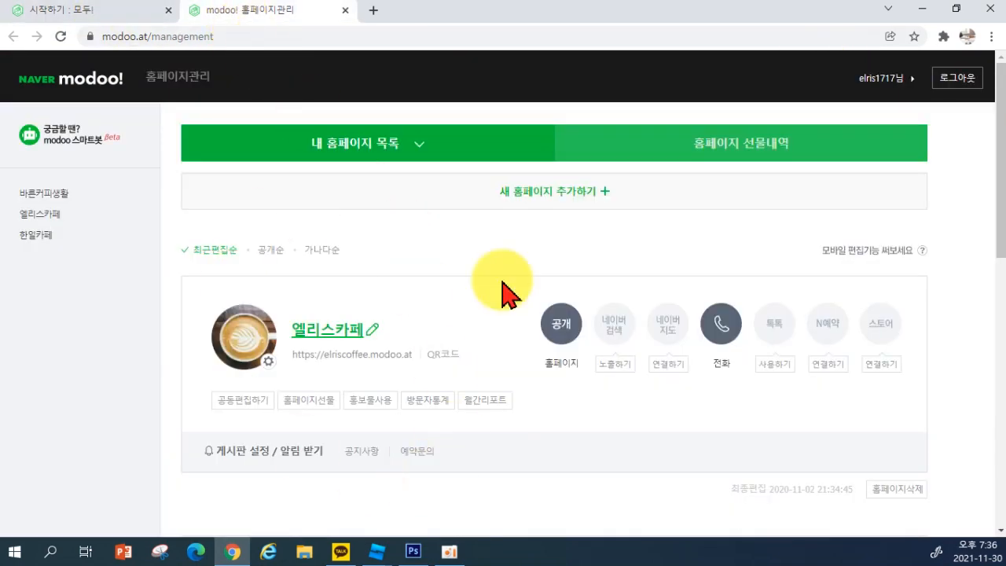
scroll(711, 429, down, 2)
scroll(711, 432, down, 3)
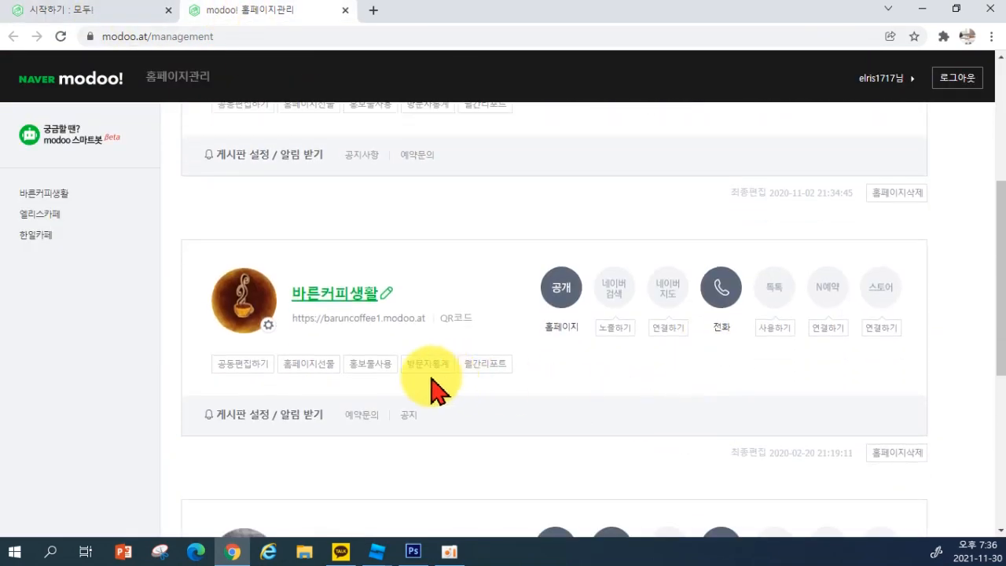
scroll(519, 404, up, 1)
Delete the 바른커피생활, 엘리스카페 and 한일카페 homepages, confirming each deletion
click(898, 452)
click(460, 377)
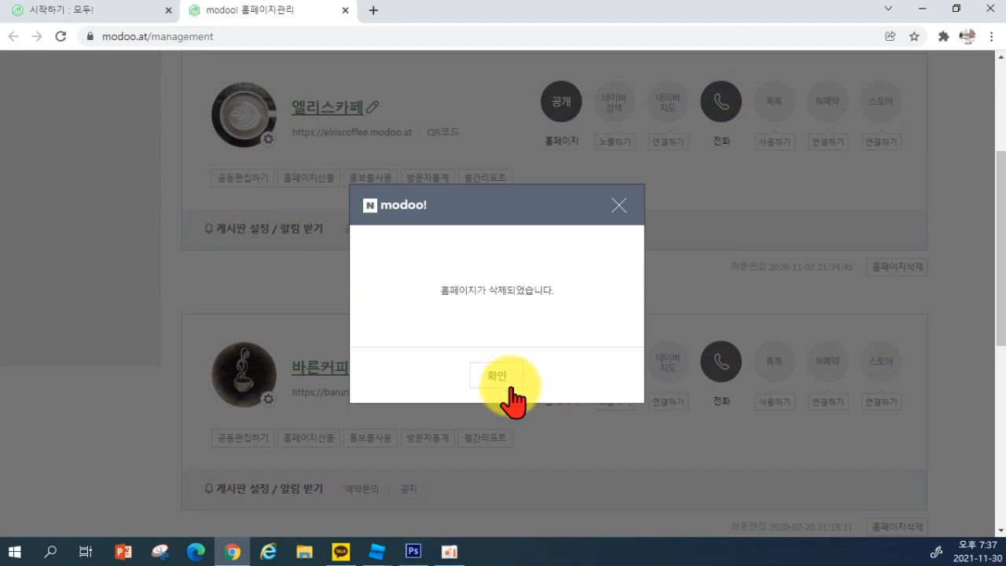
click(500, 377)
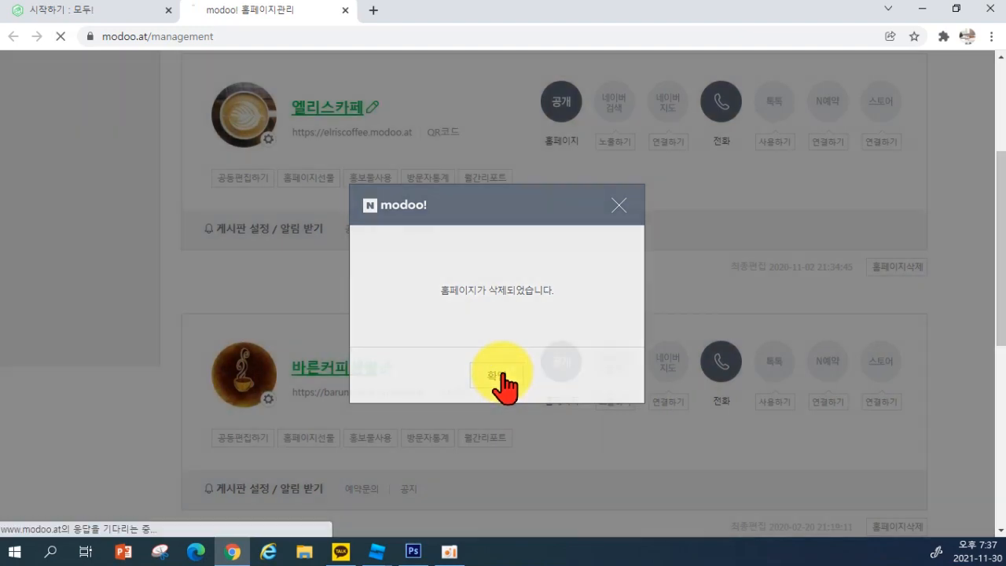
scroll(525, 387, down, 3)
scroll(507, 382, up, 3)
scroll(853, 411, down, 7)
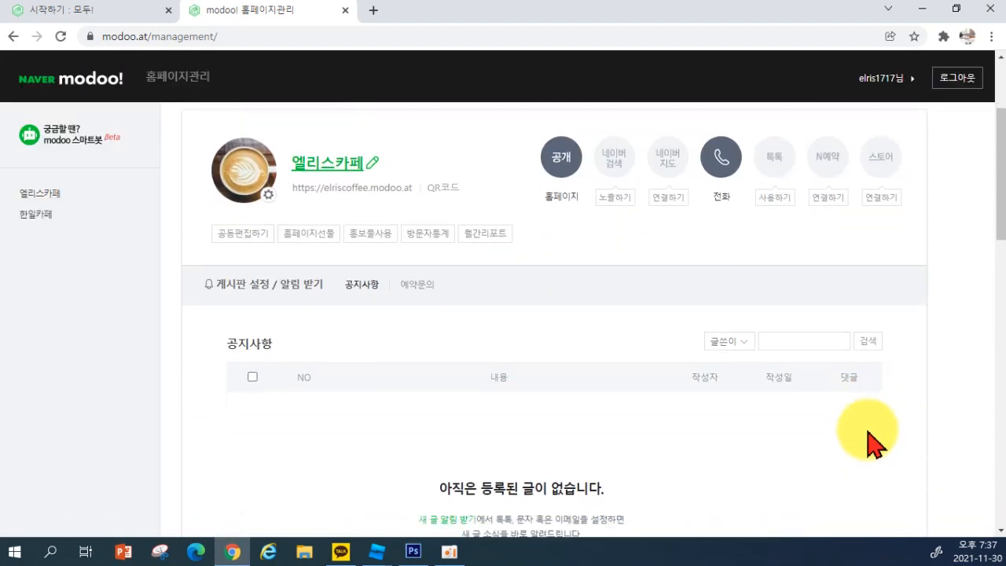
click(826, 448)
click(484, 377)
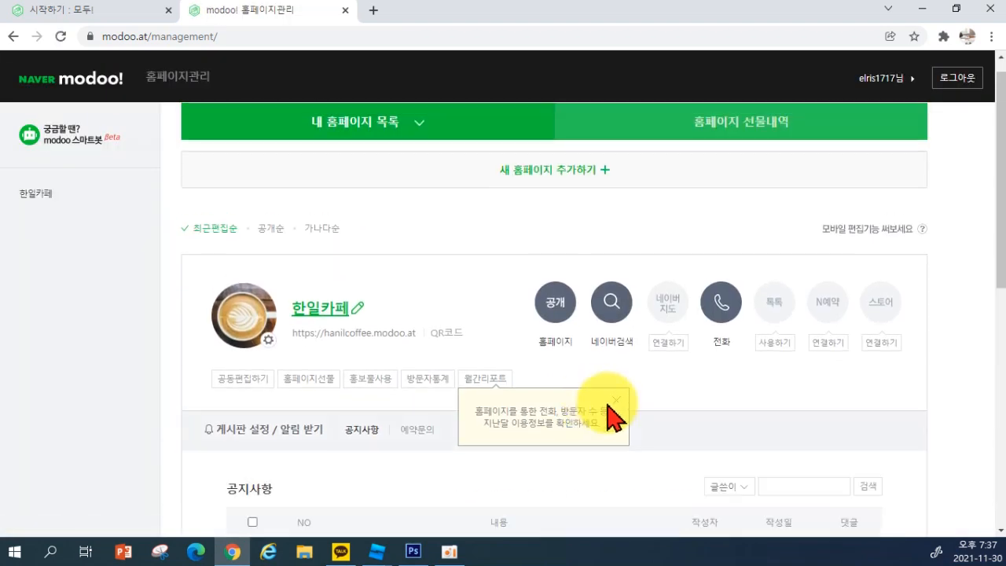
scroll(854, 404, down, 5)
click(835, 509)
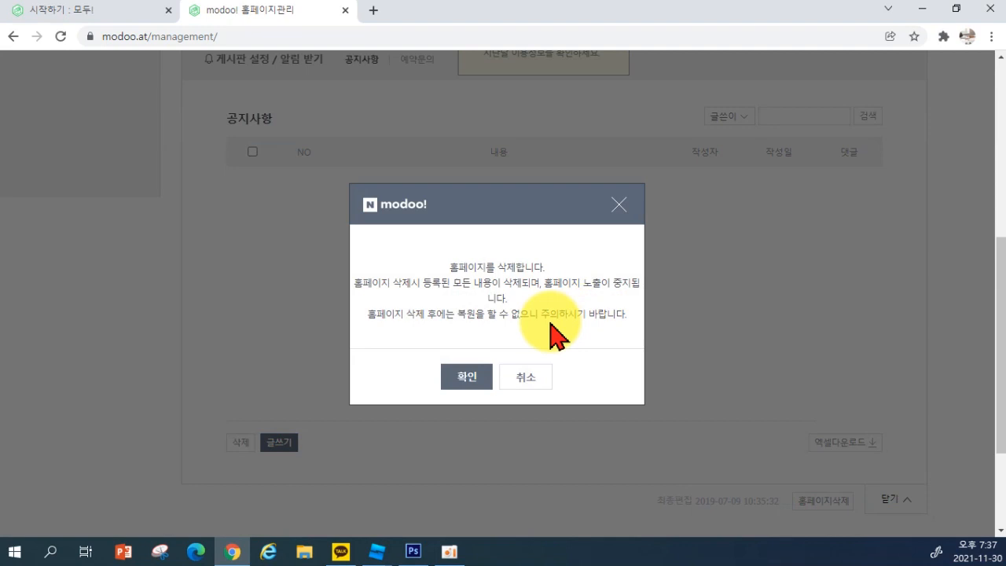
click(467, 379)
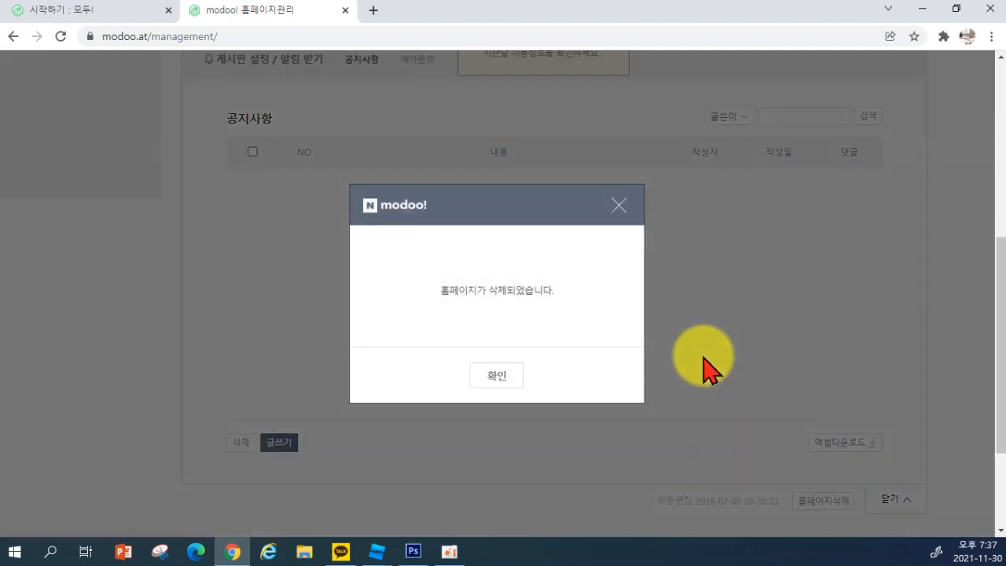
click(504, 374)
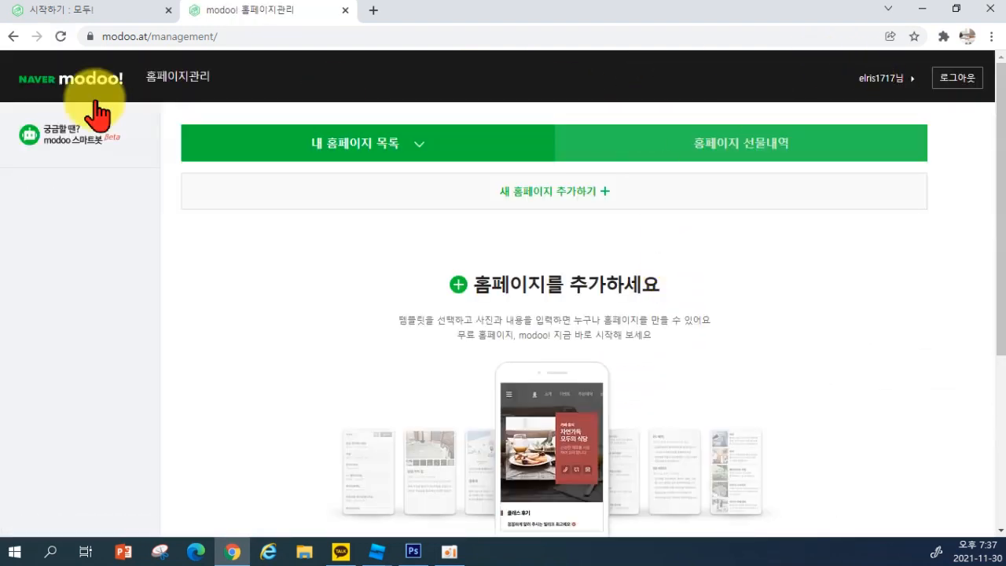
Close the management tab, start a new modoo! homepage and confirm the notice to reach the layout survey
click(346, 10)
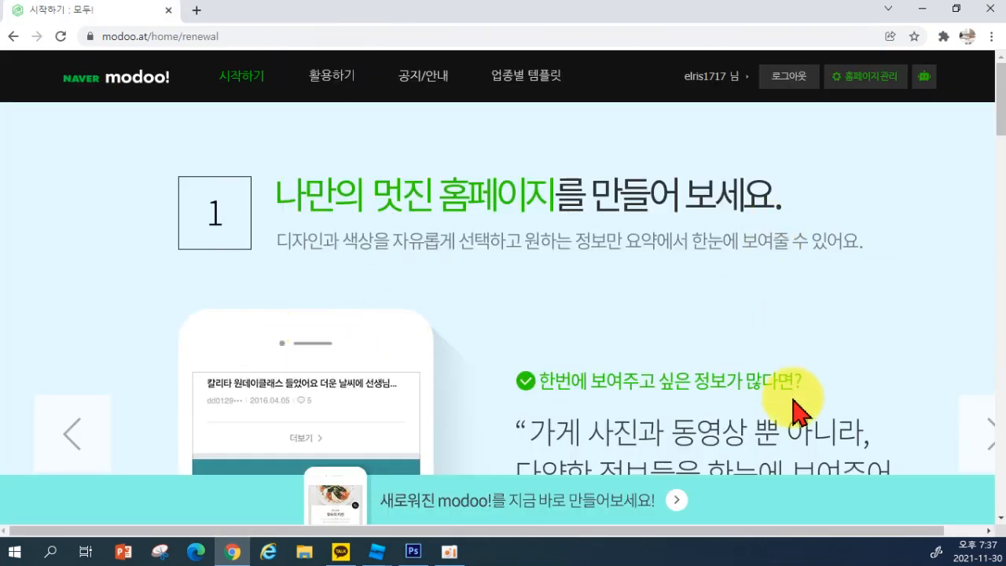
scroll(802, 369, down, 3)
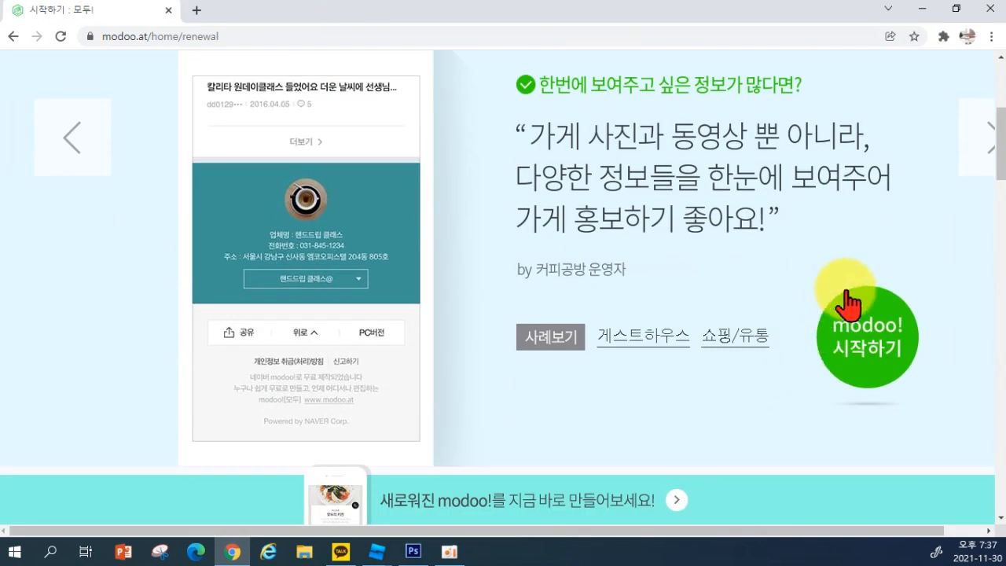
click(867, 349)
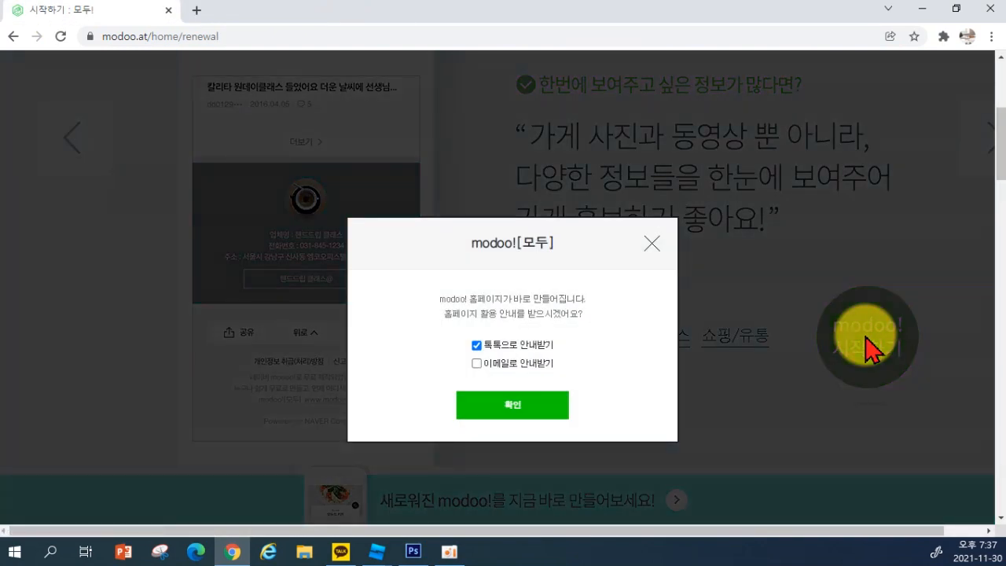
click(509, 409)
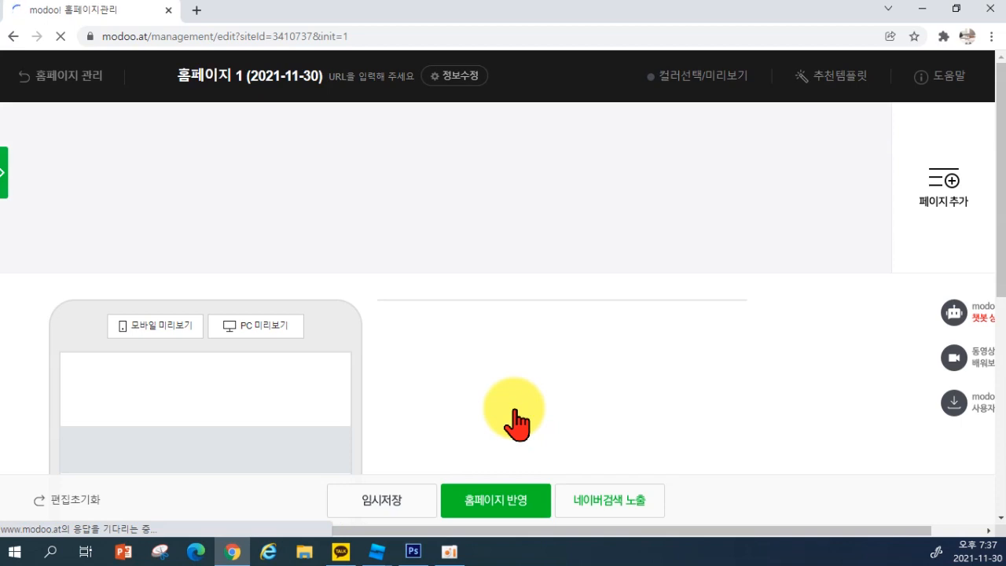
scroll(515, 417, down, 2)
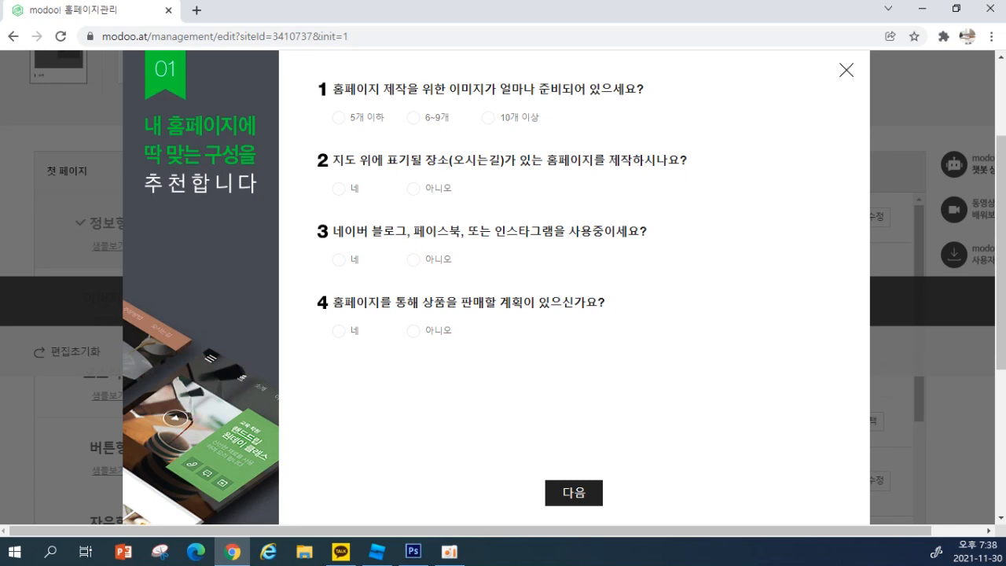
Answer 5개 이하 images, 네 to map location, 네 to blog/SNS, and 아니오 to selling products
click(339, 117)
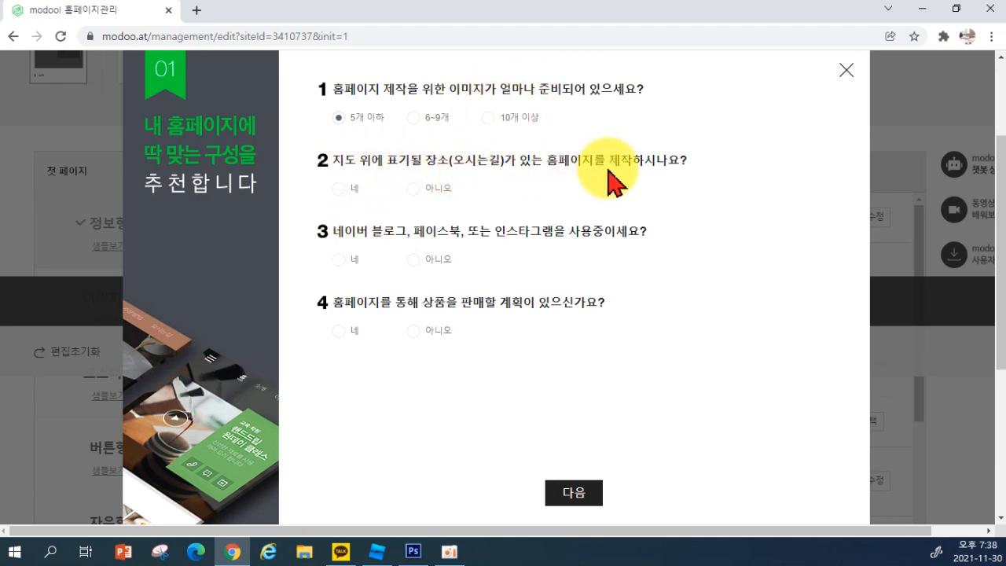
click(340, 191)
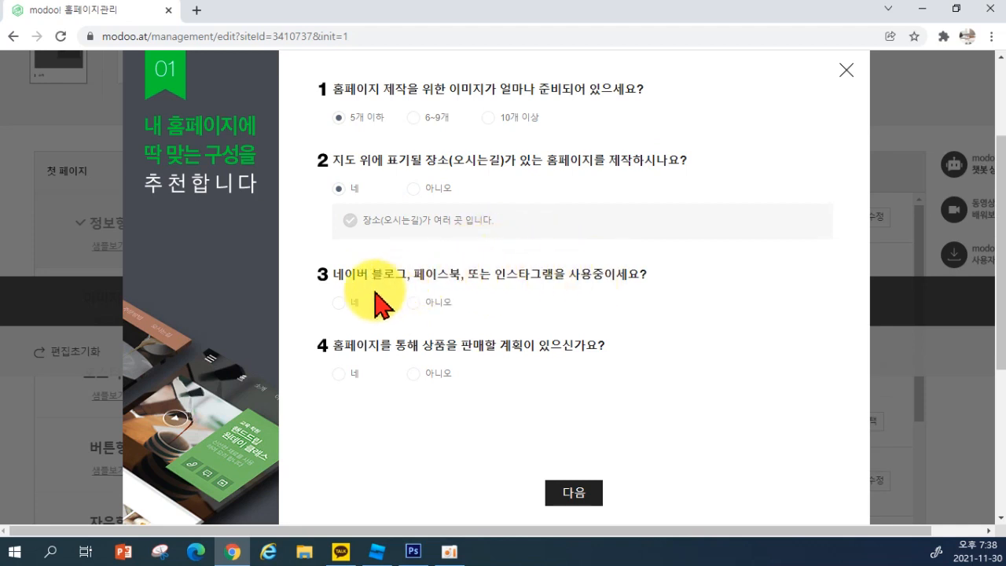
click(339, 303)
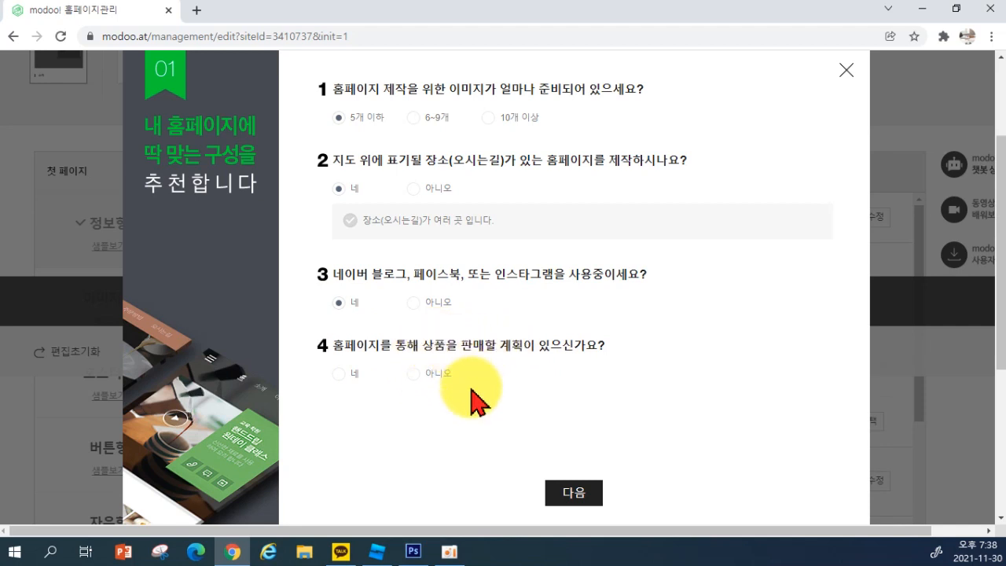
click(414, 374)
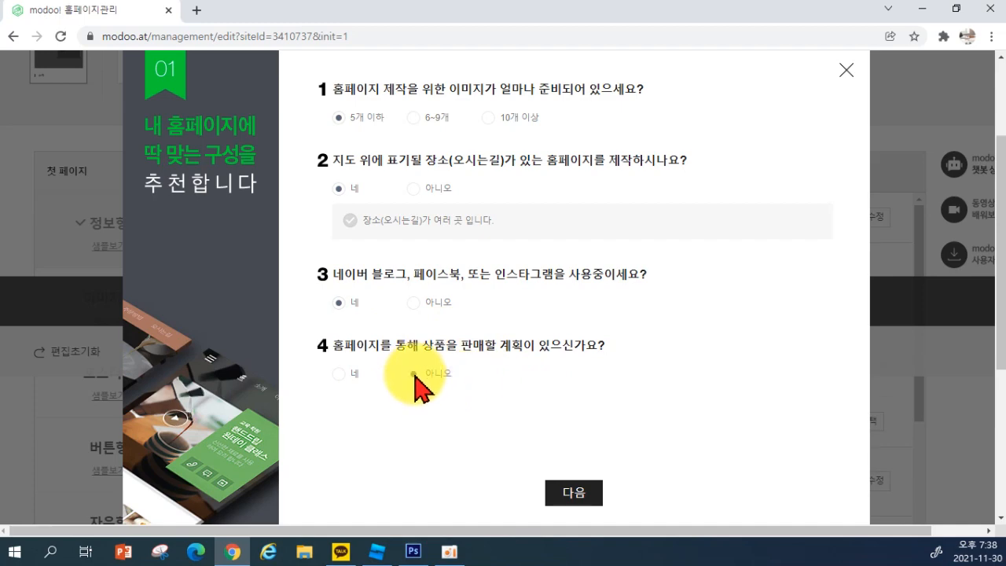
Move on to the template grid and confirm the 음식점·카페 category
click(572, 495)
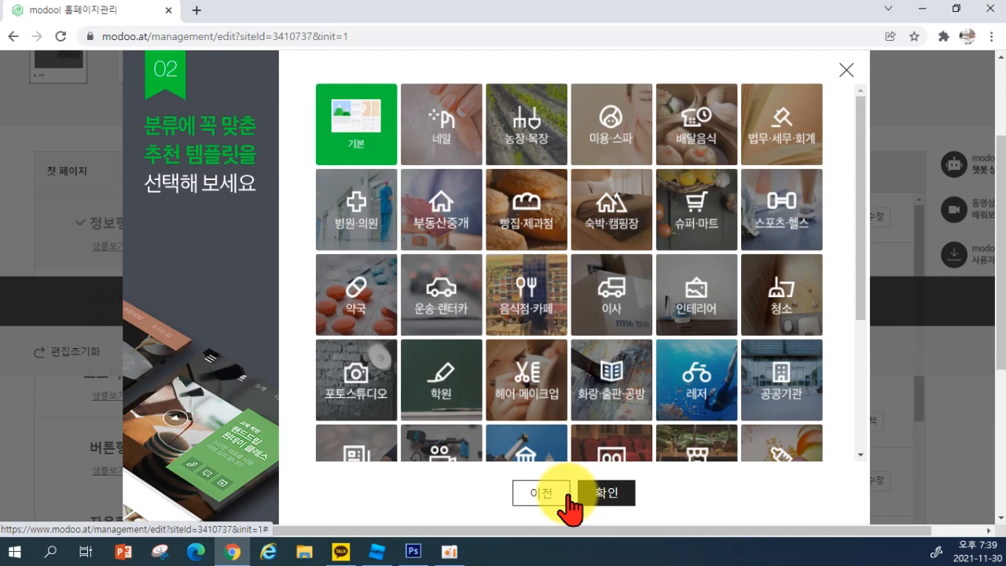
scroll(555, 354, down, 3)
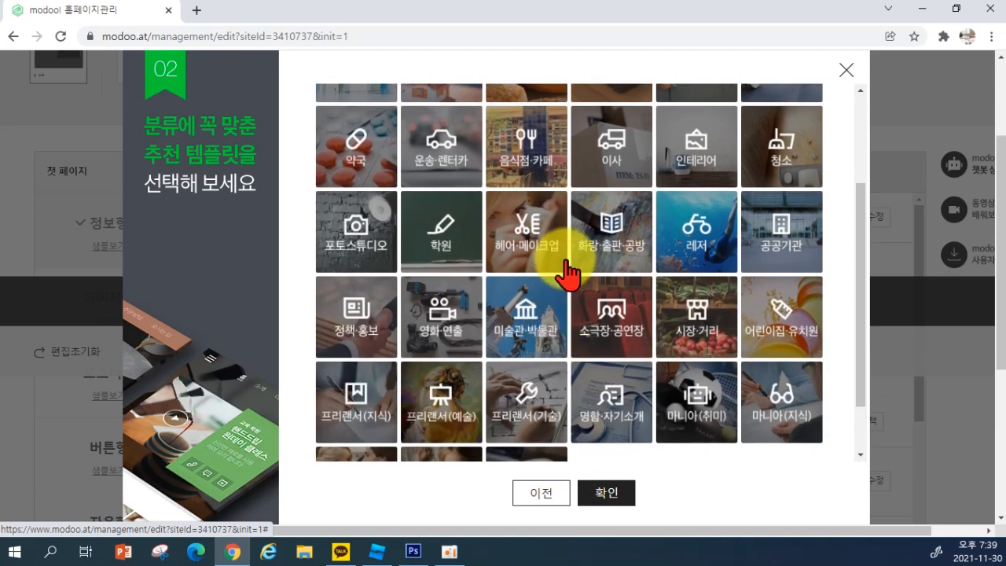
scroll(579, 303, up, 1)
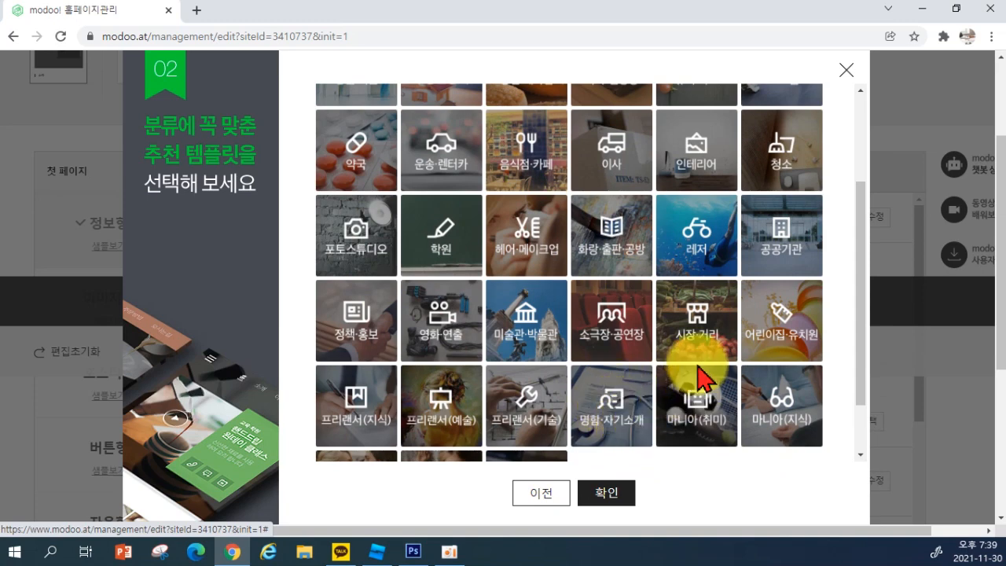
scroll(707, 425, up, 1)
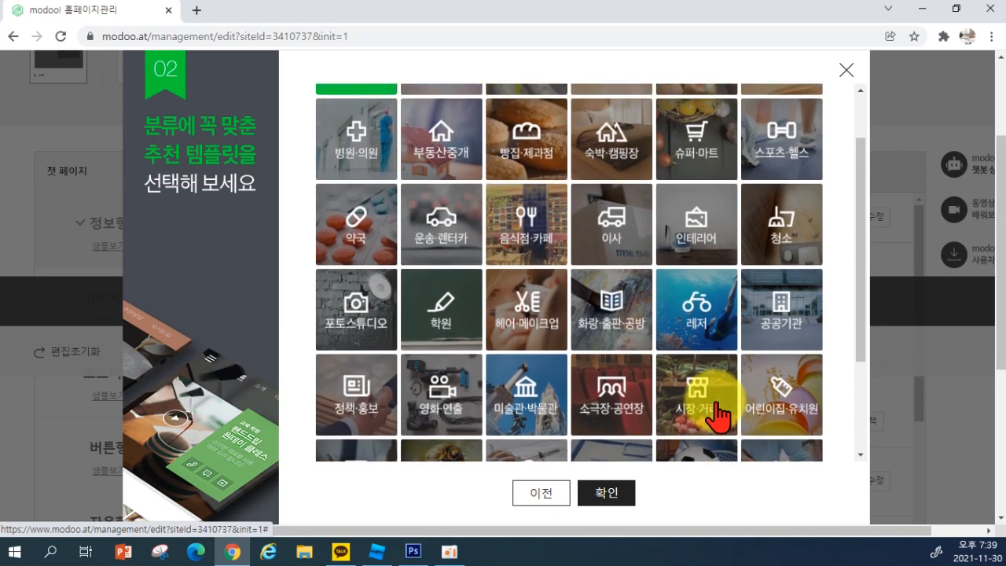
scroll(711, 415, down, 1)
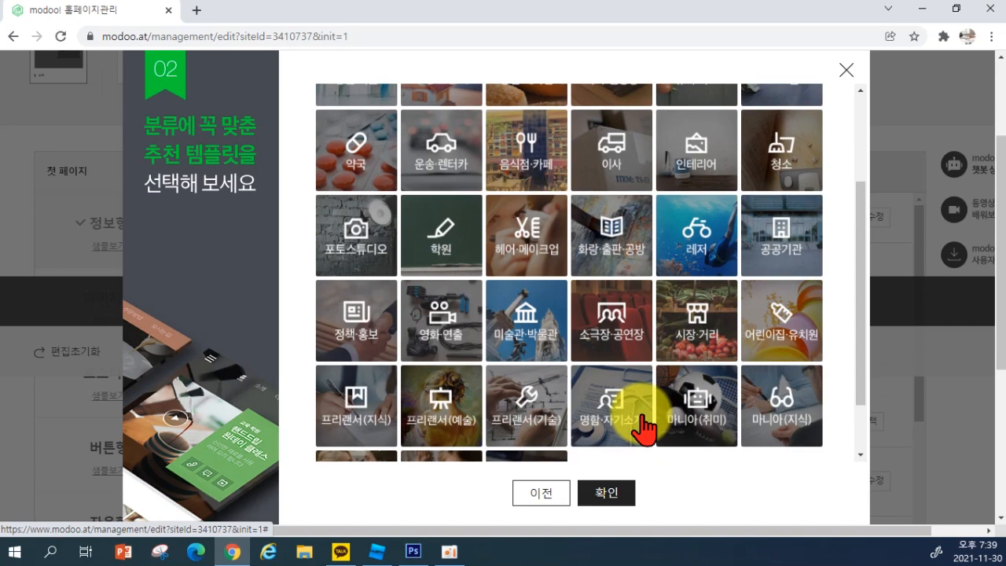
scroll(640, 425, up, 2)
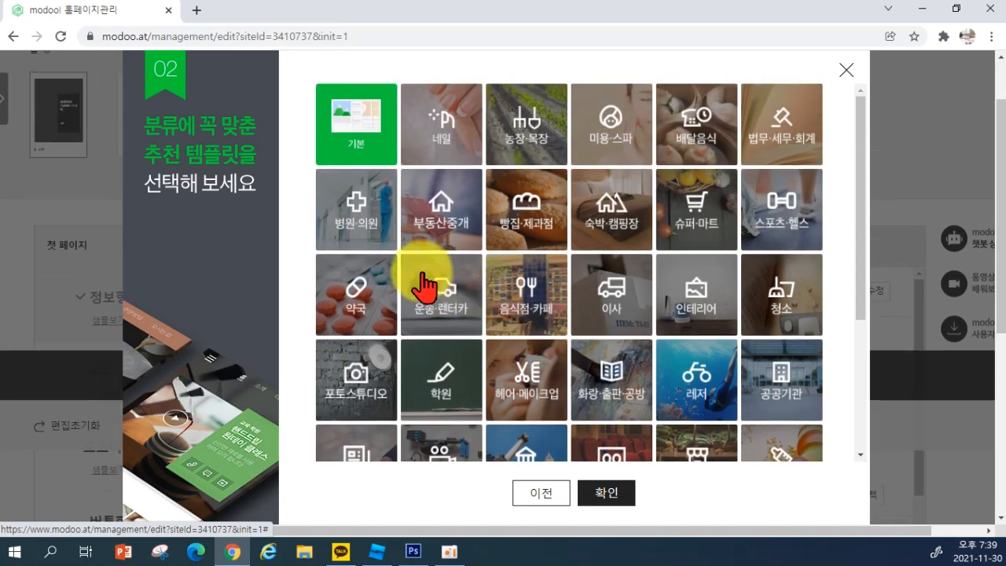
scroll(441, 376, down, 1)
scroll(584, 416, down, 2)
scroll(550, 400, up, 2)
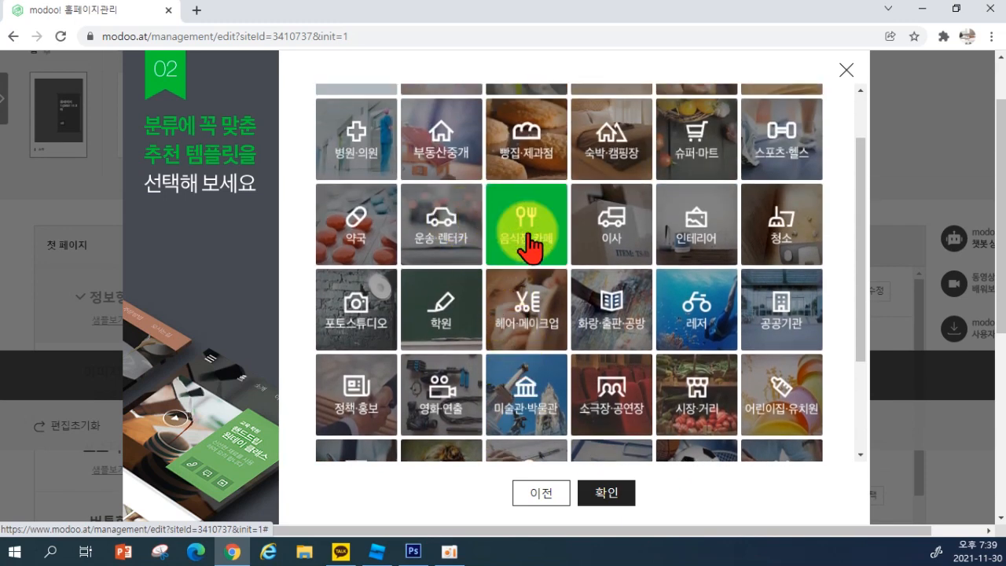
click(613, 491)
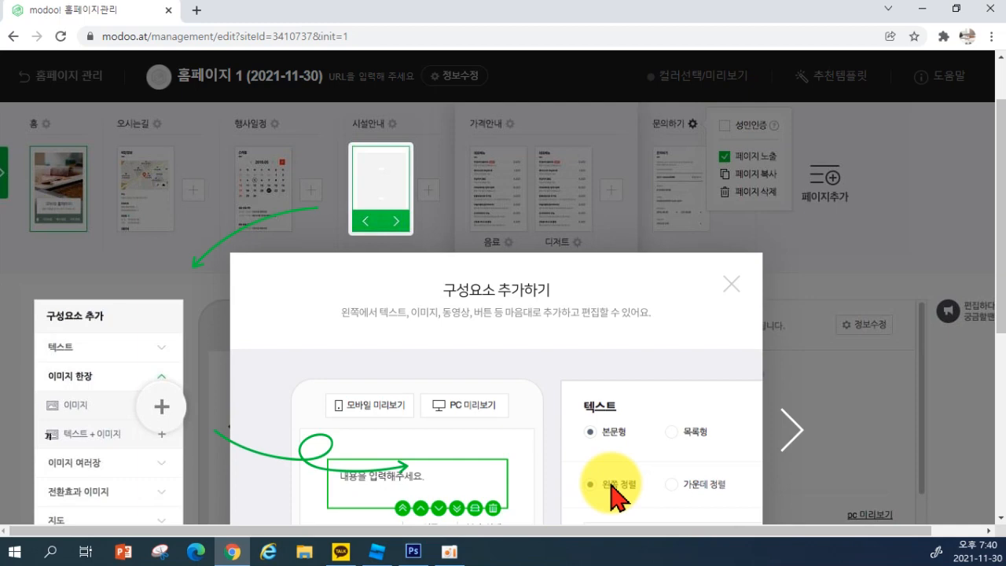
Advance the starter guide through renaming and reordering tips, zooming the browser to 80%
click(790, 431)
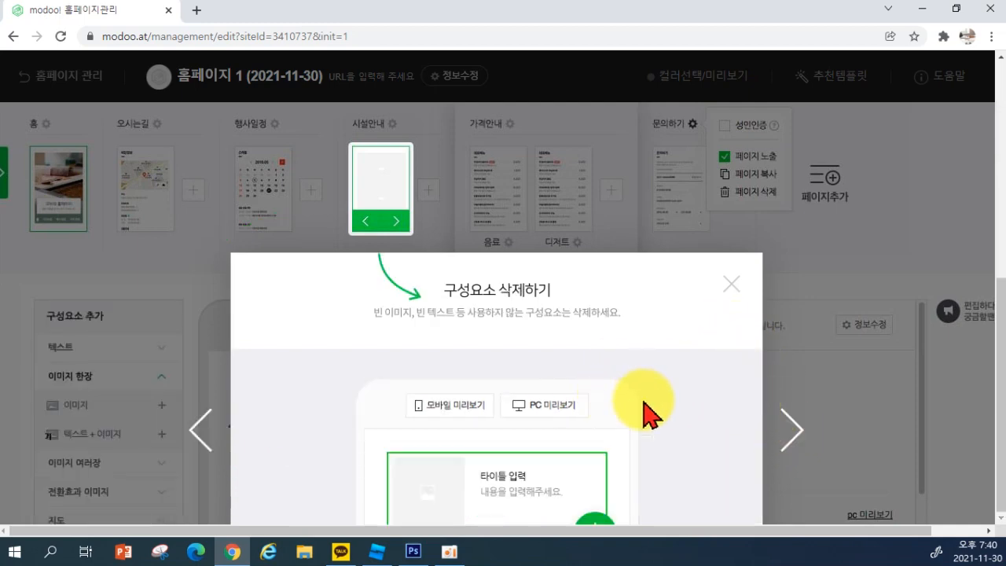
key(ctrl+minus)
key(ctrl+minus)
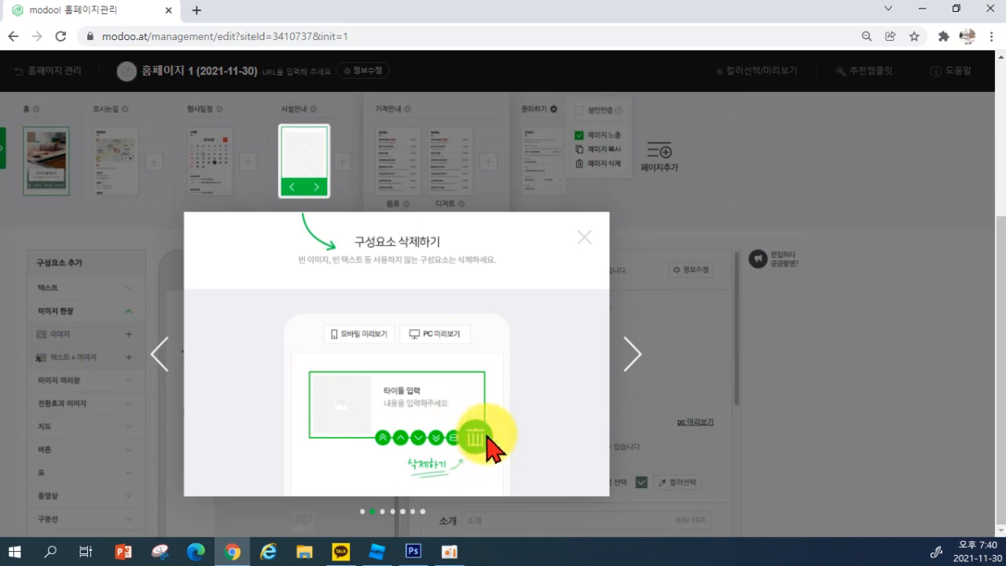
click(632, 363)
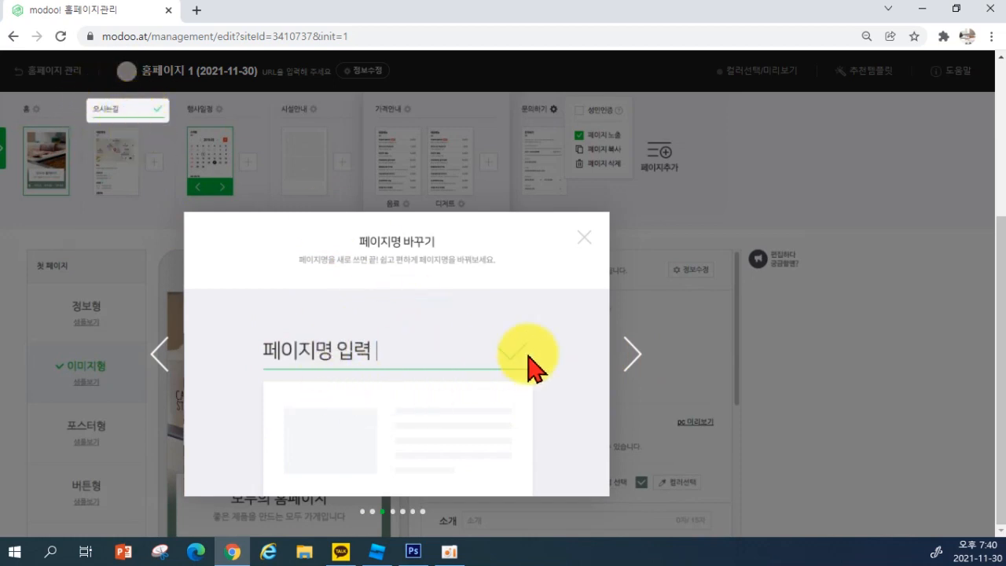
click(629, 349)
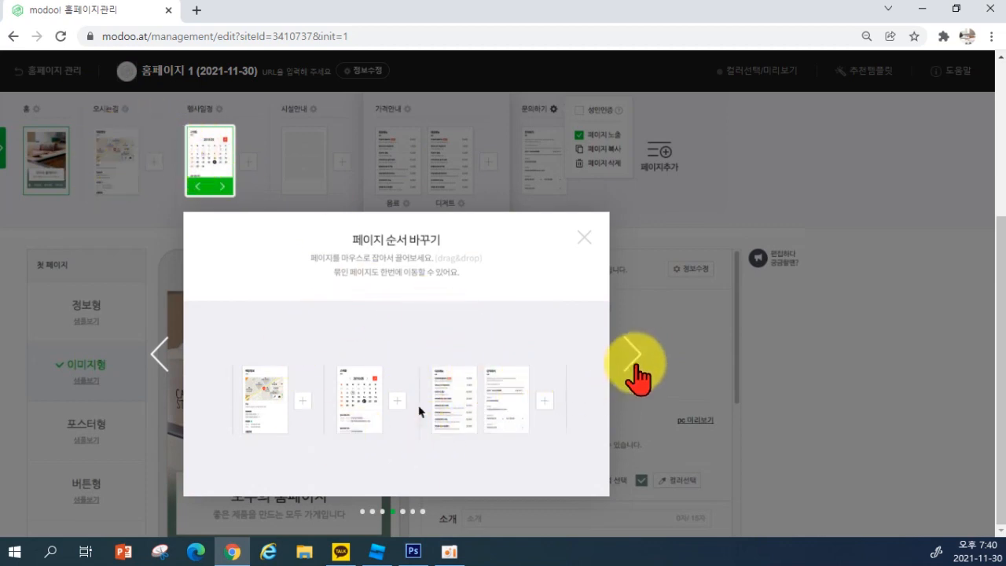
click(633, 363)
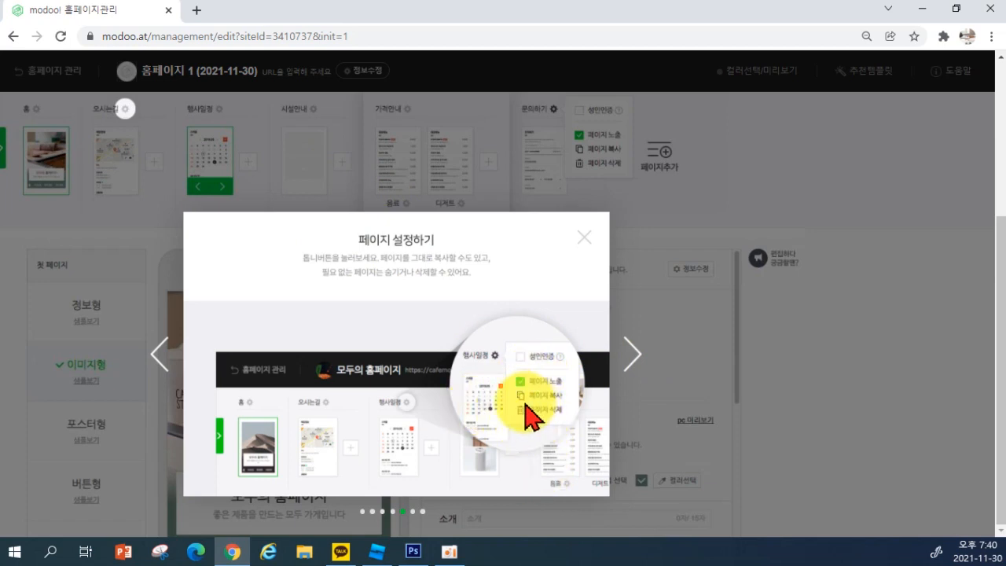
Go through the adding-pages and grouping tips, then close the guide
click(633, 353)
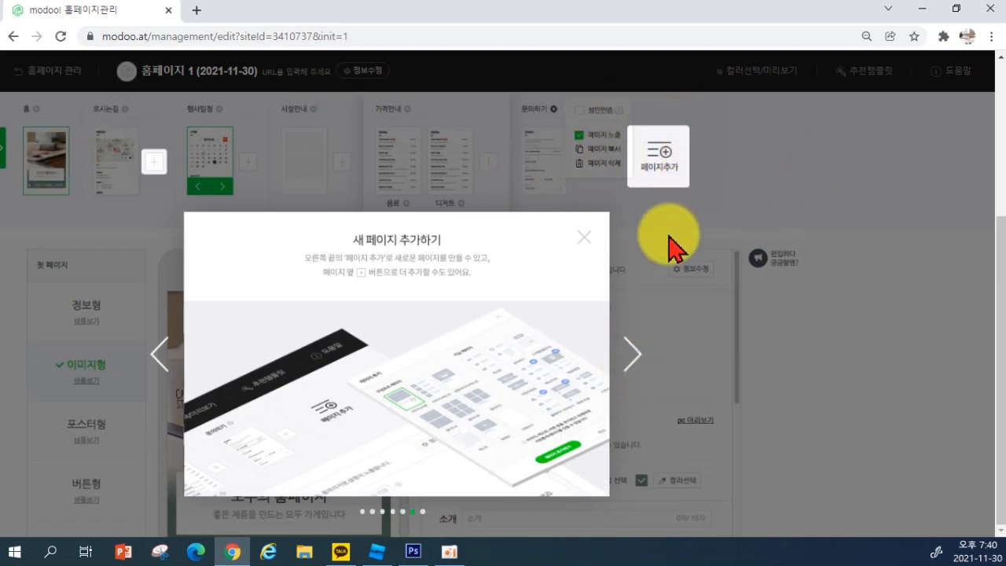
click(634, 364)
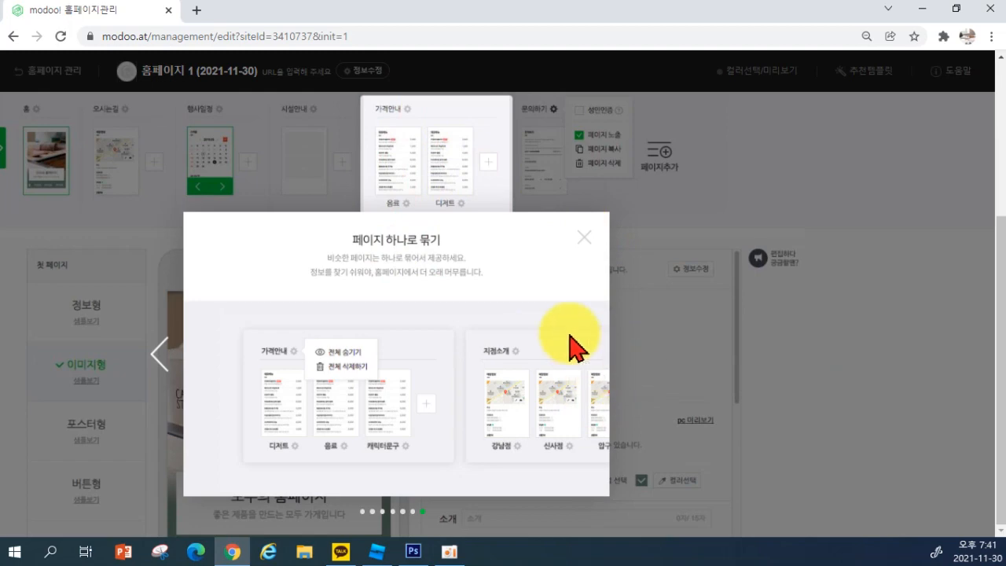
click(589, 253)
scroll(585, 242, up, 5)
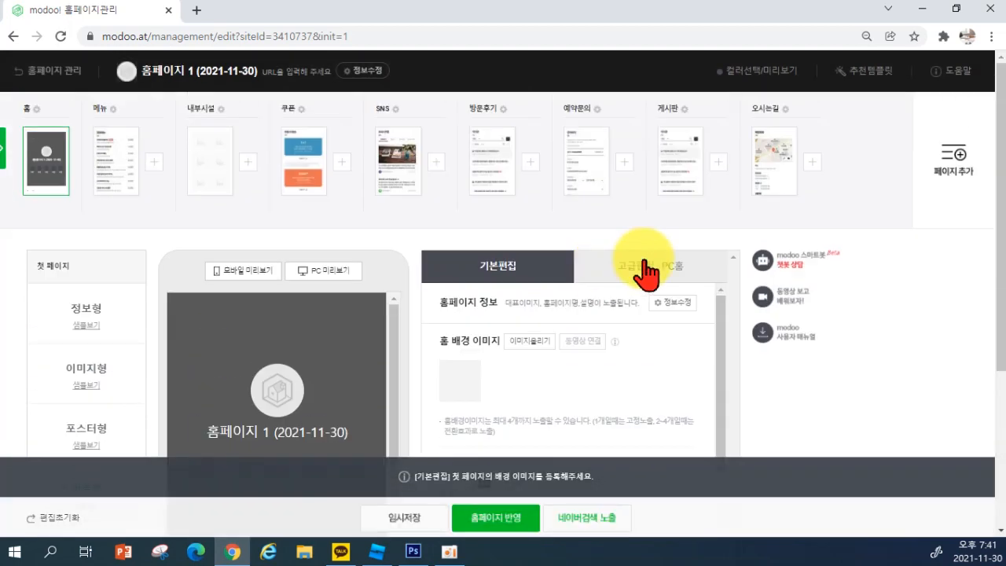
scroll(709, 288, down, 6)
scroll(717, 295, up, 4)
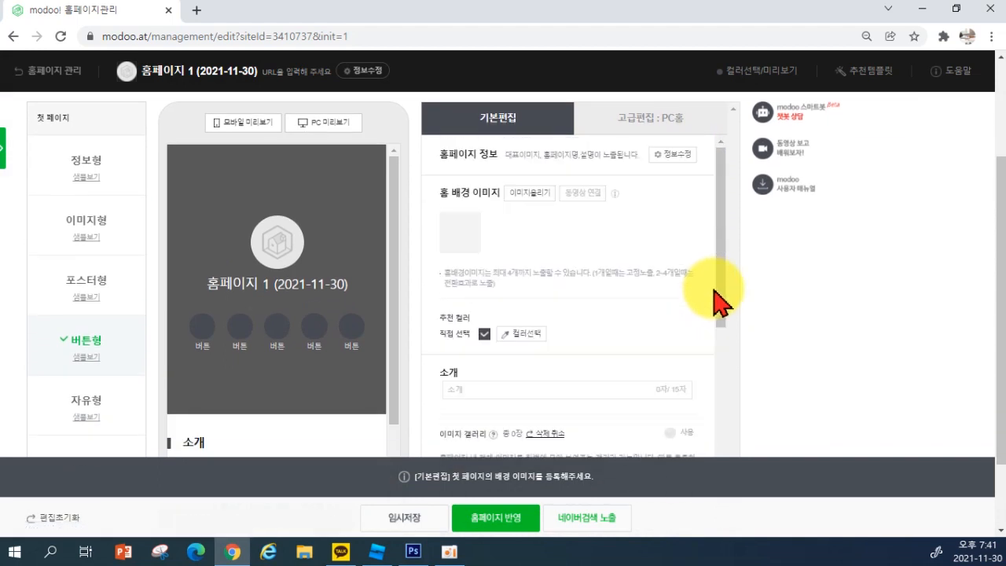
scroll(696, 212, up, 2)
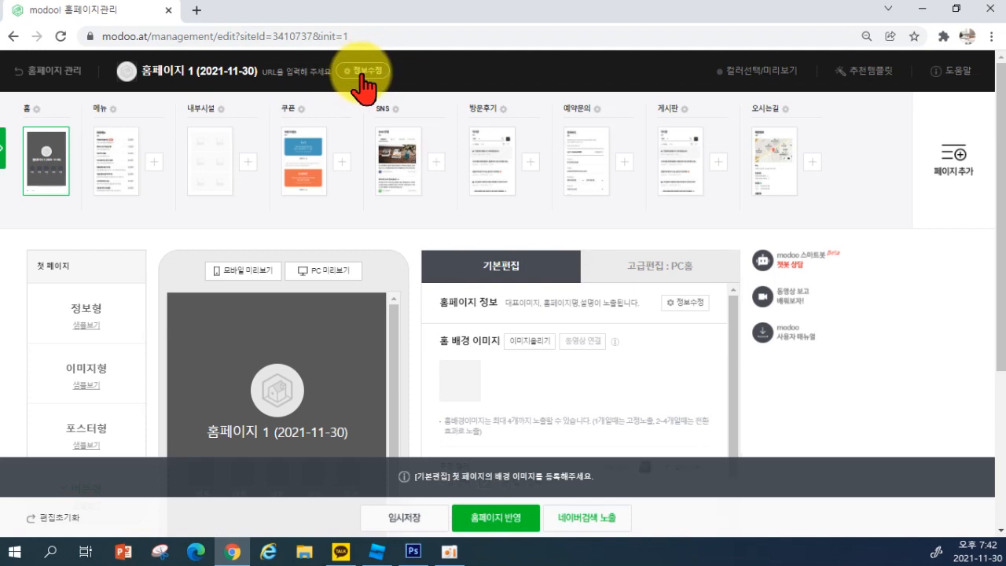
Open 정보수정 and enter 한일카페 as the homepage name
click(361, 72)
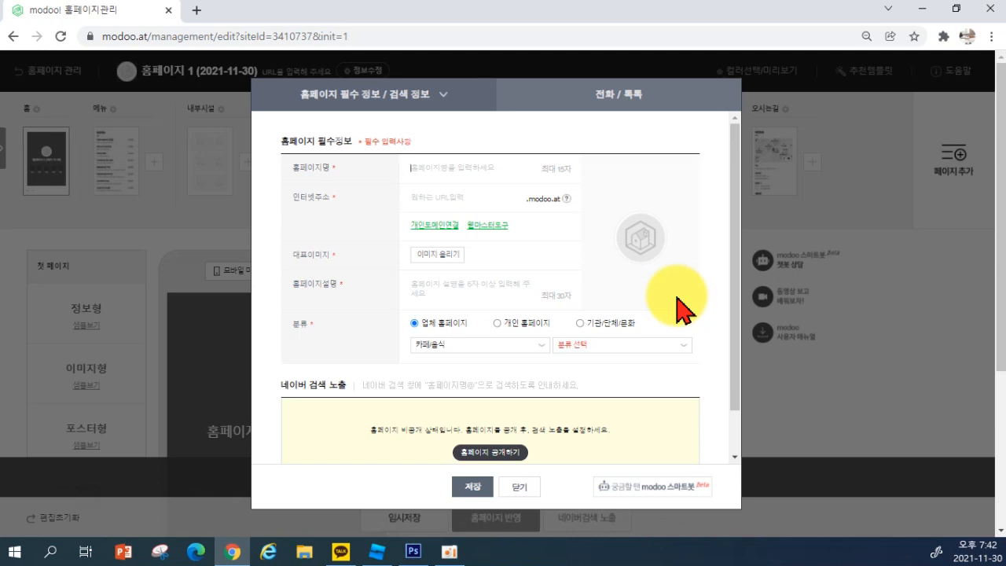
text(한일)
text(캄)
text(페)
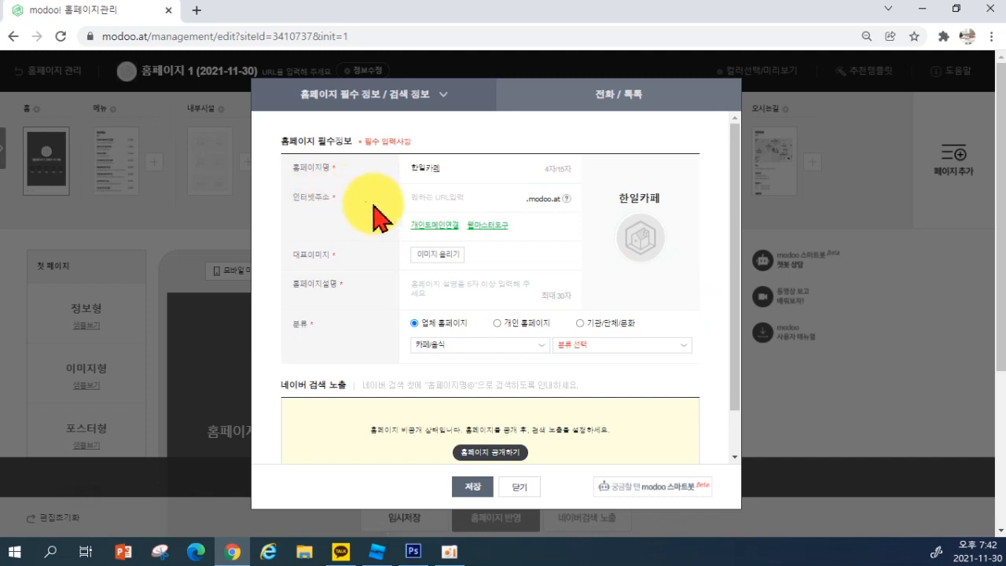
Enter hanilno11 as the homepage web address and set the page zoom to 90%
click(431, 196)
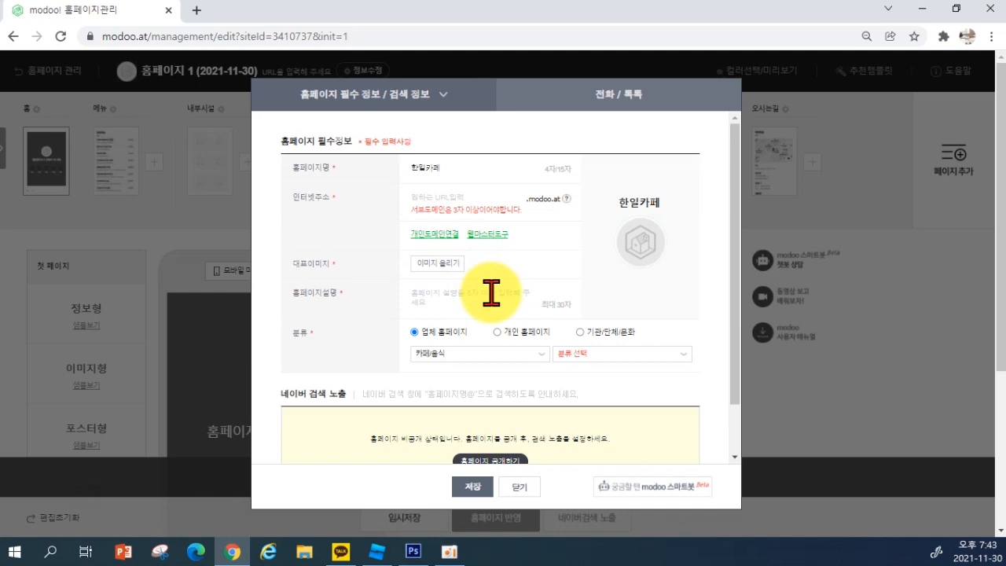
text(ㅗ무)
key(BackSpace)
key(BackSpace)
key(BackSpace)
text(hanilno1)
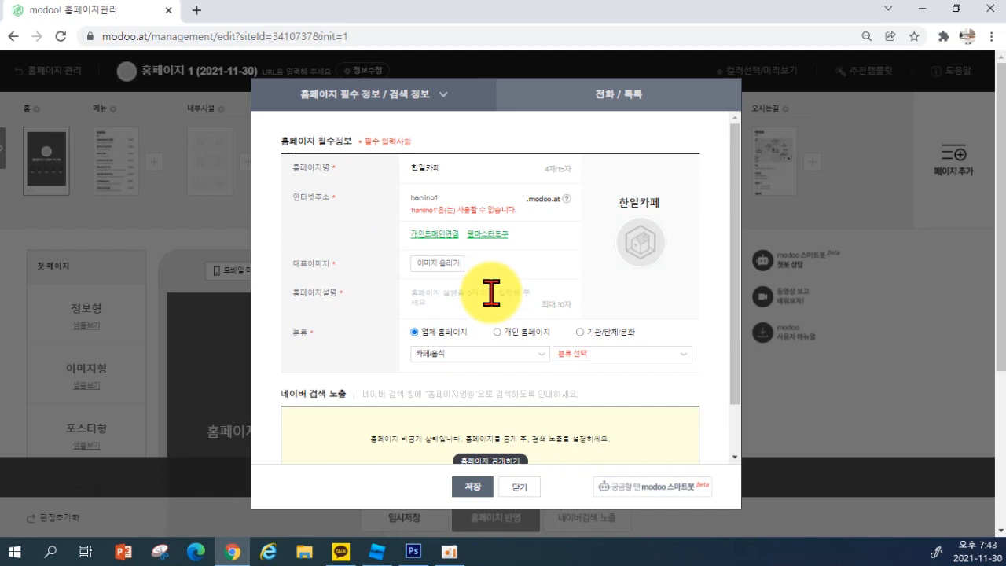
text(1)
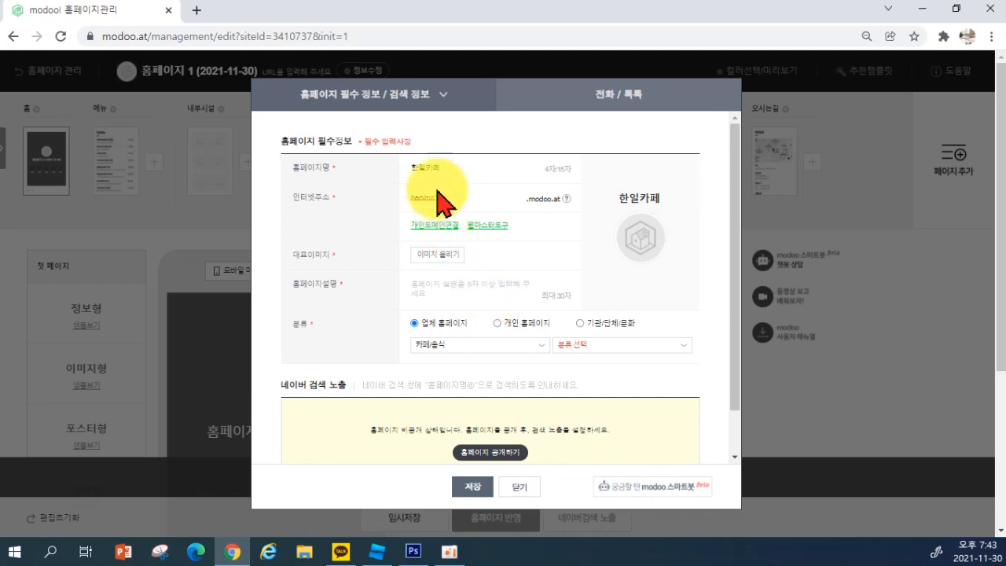
key(ctrl+plus)
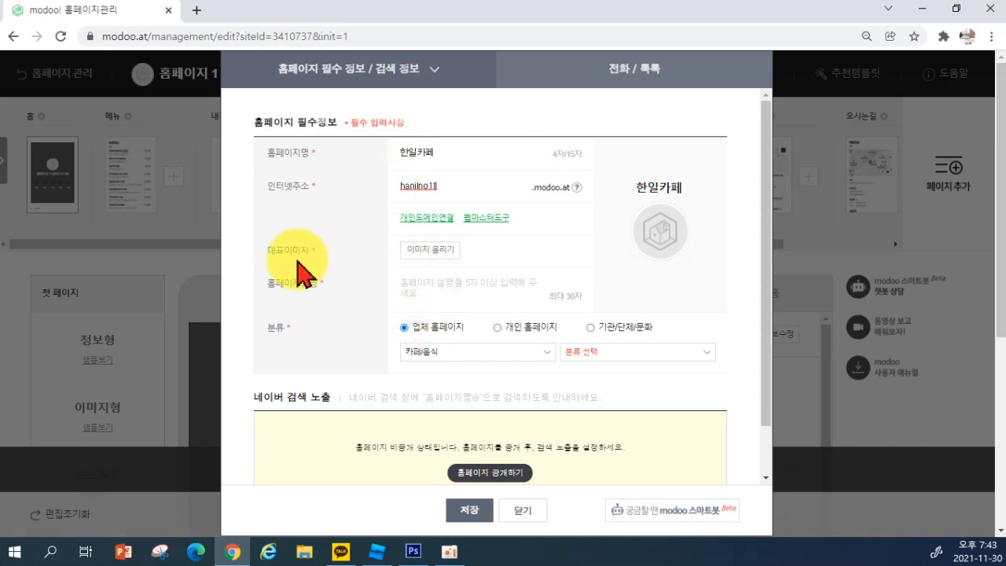
Upload image 3, a latte-art photo, from 바탕 화면 > 커피판매 into the image upload window
click(430, 250)
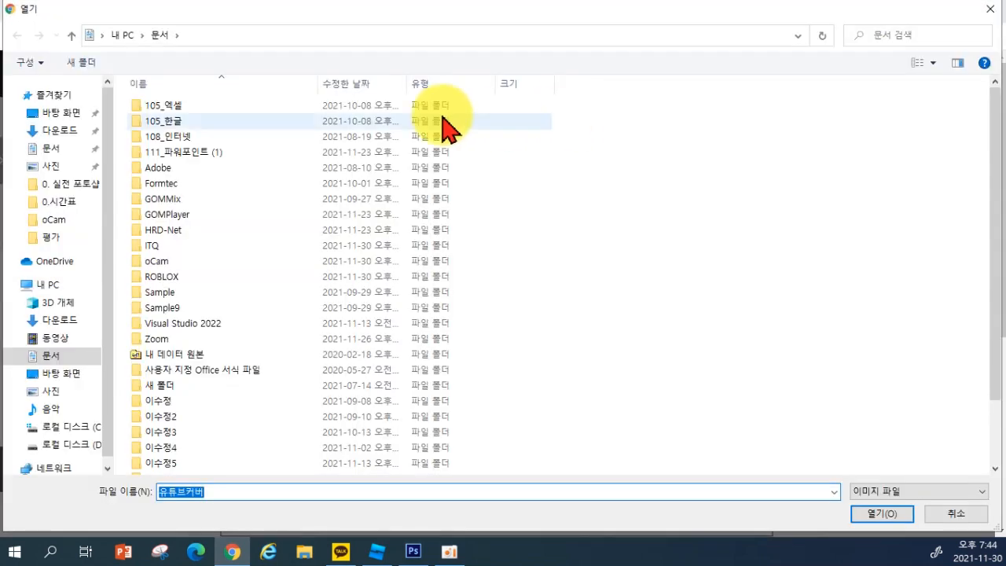
click(56, 115)
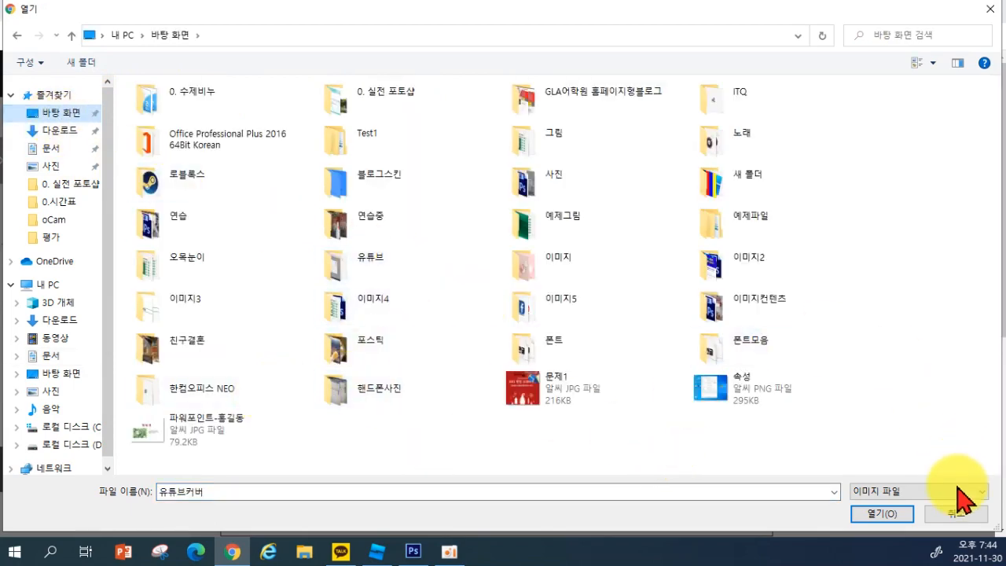
click(962, 516)
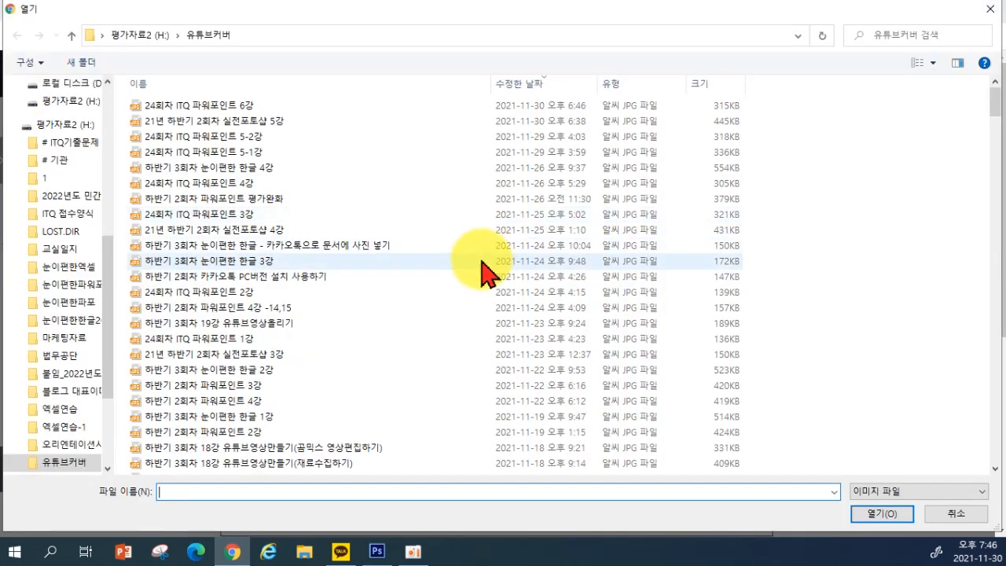
scroll(75, 155, up, 6)
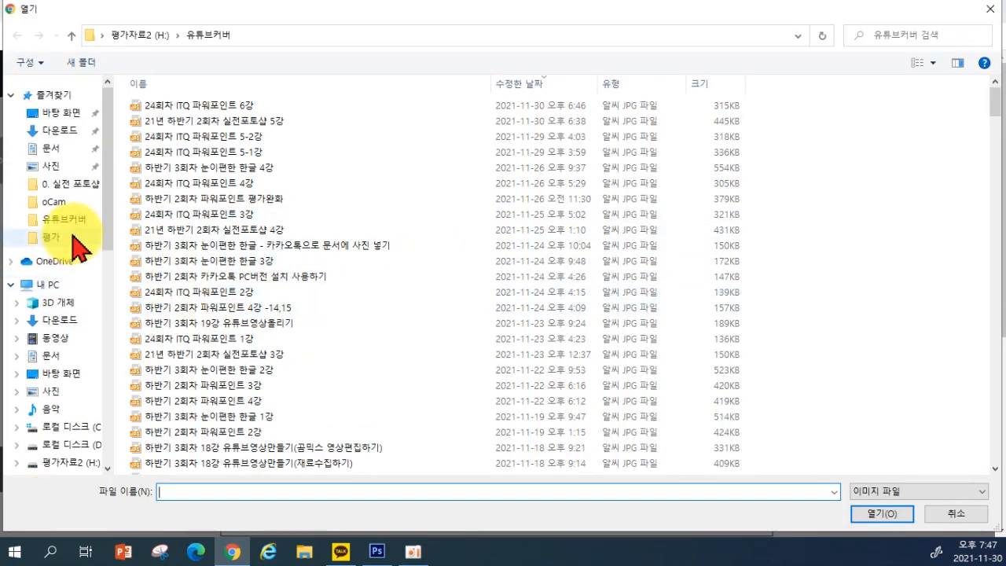
click(46, 149)
click(46, 166)
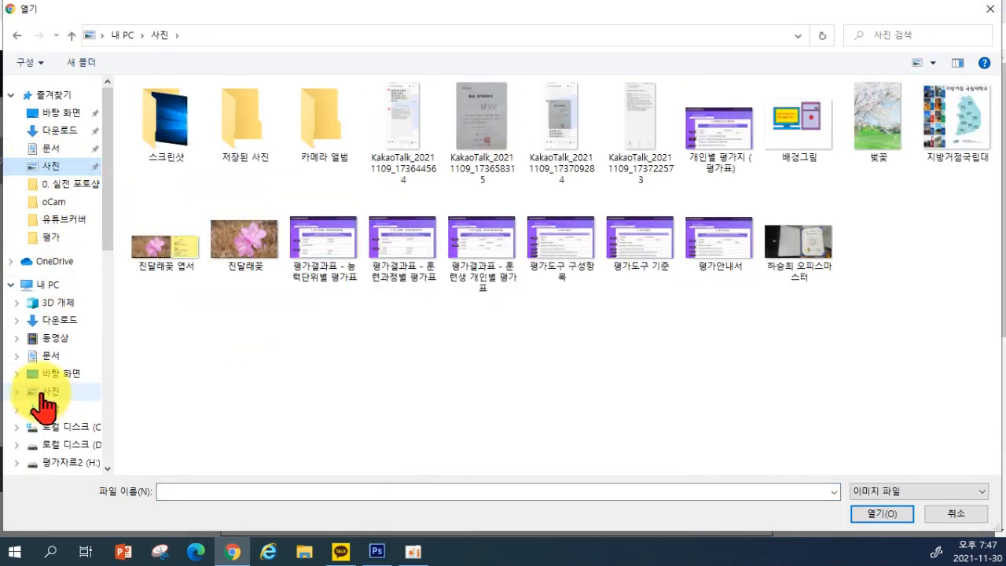
scroll(61, 416, down, 1)
scroll(31, 400, up, 1)
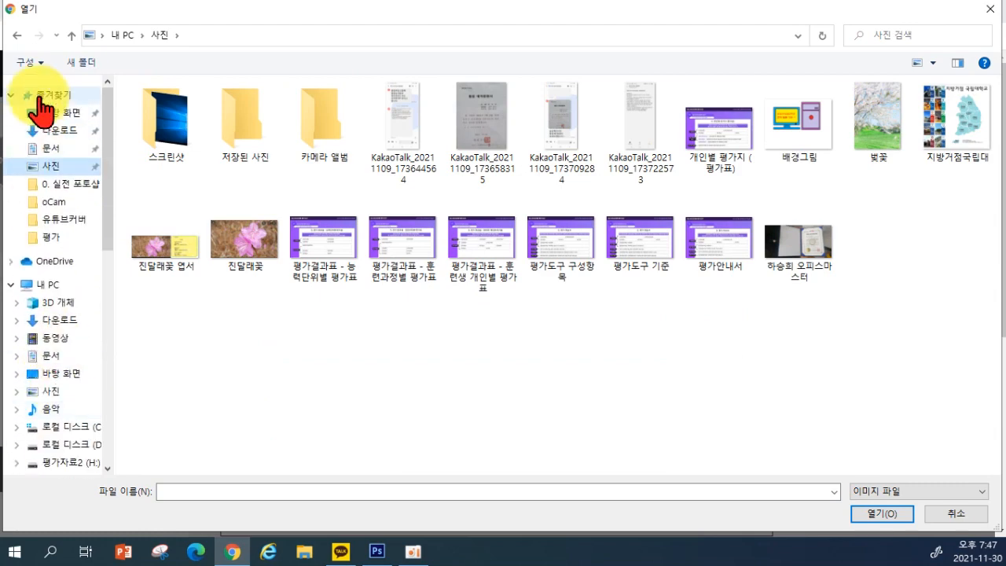
click(51, 112)
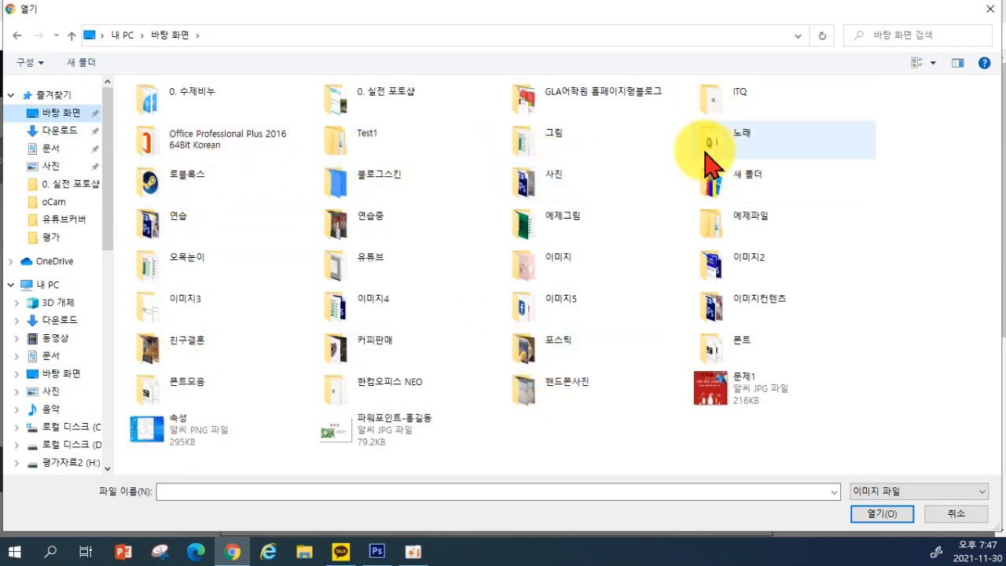
double_click(345, 355)
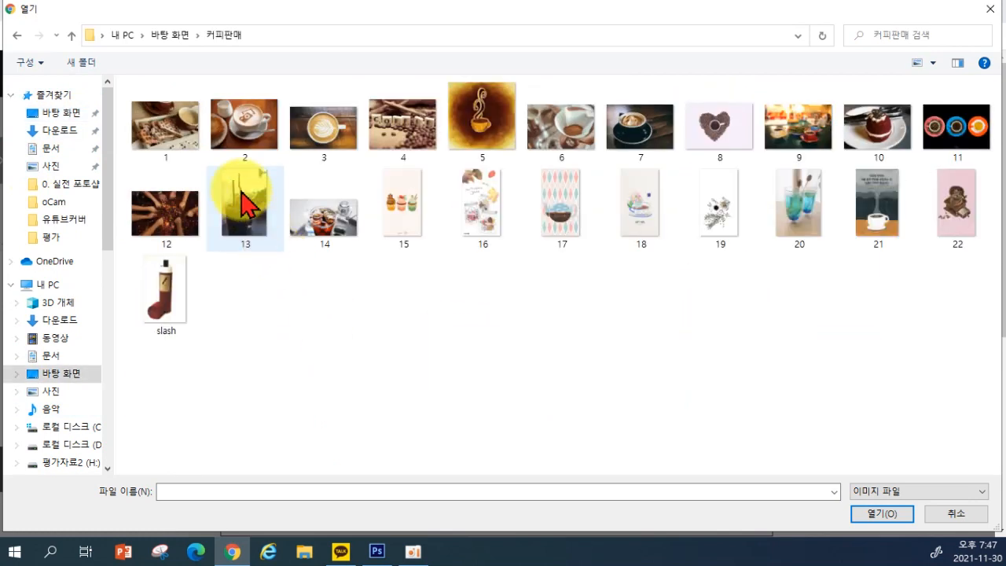
click(296, 143)
double_click(296, 143)
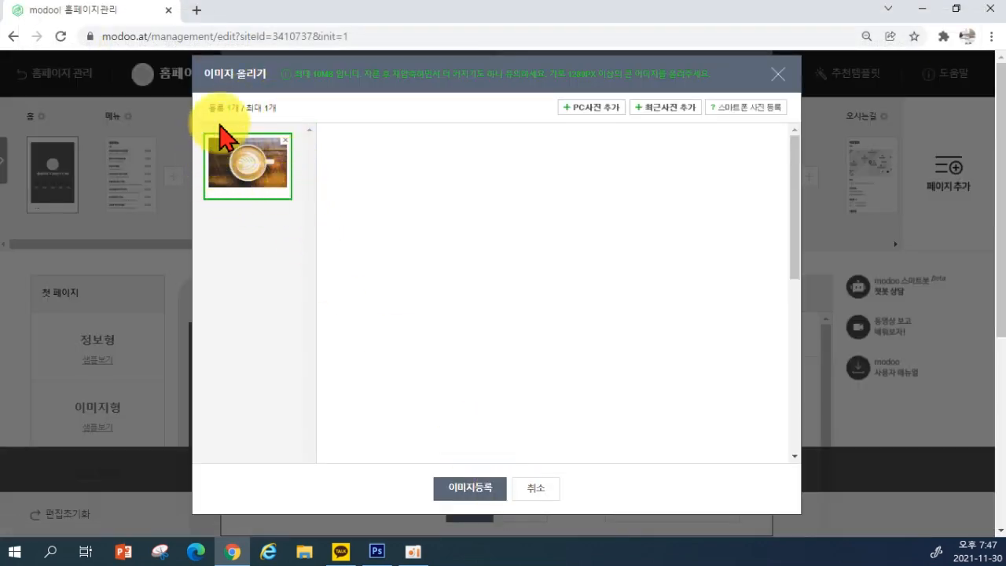
Register the uploaded latte-art photo as the representative image beside 한일카페
click(468, 489)
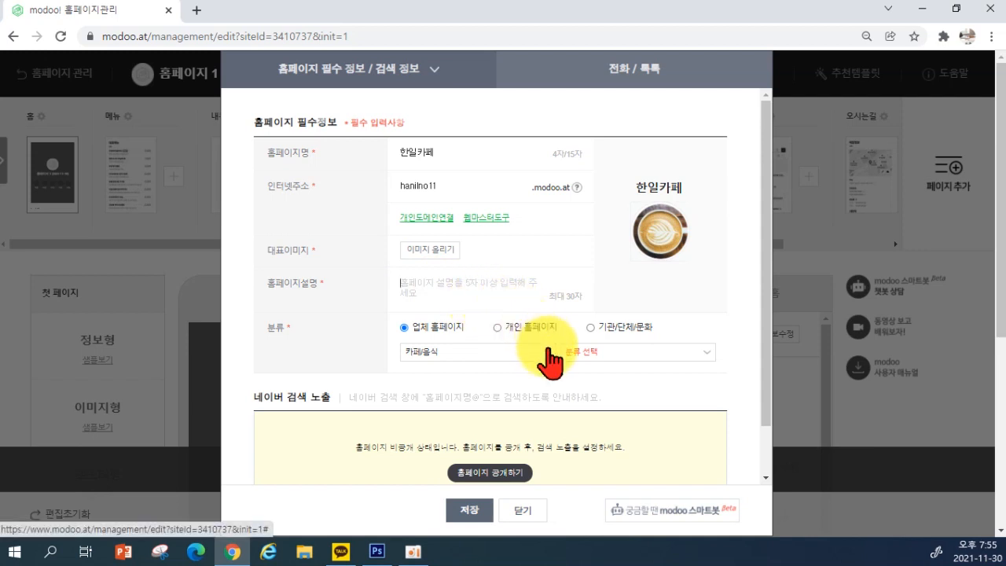
click(560, 299)
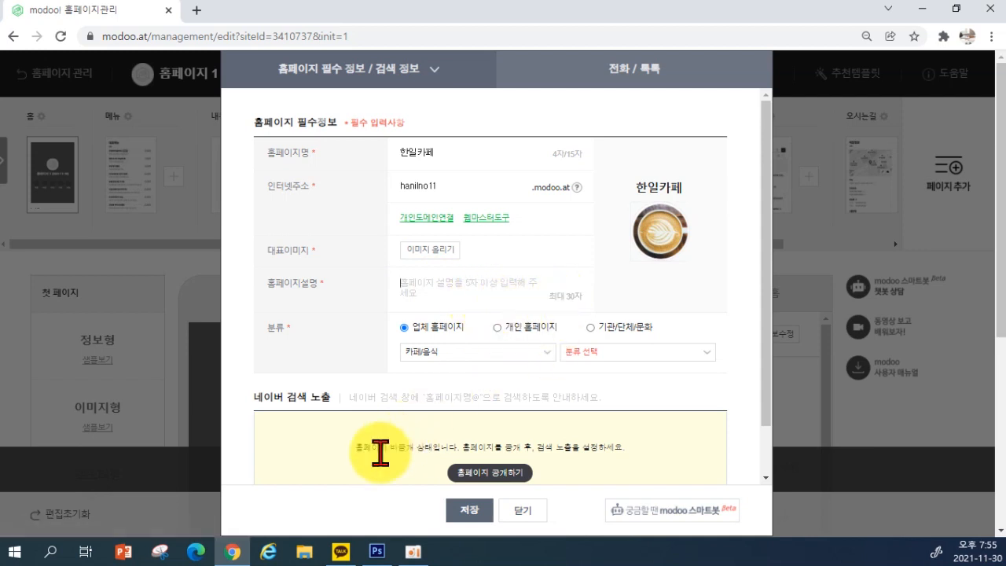
right_click(232, 546)
Search Naver for 한일컴퓨터학원 in a new Chrome window
click(204, 477)
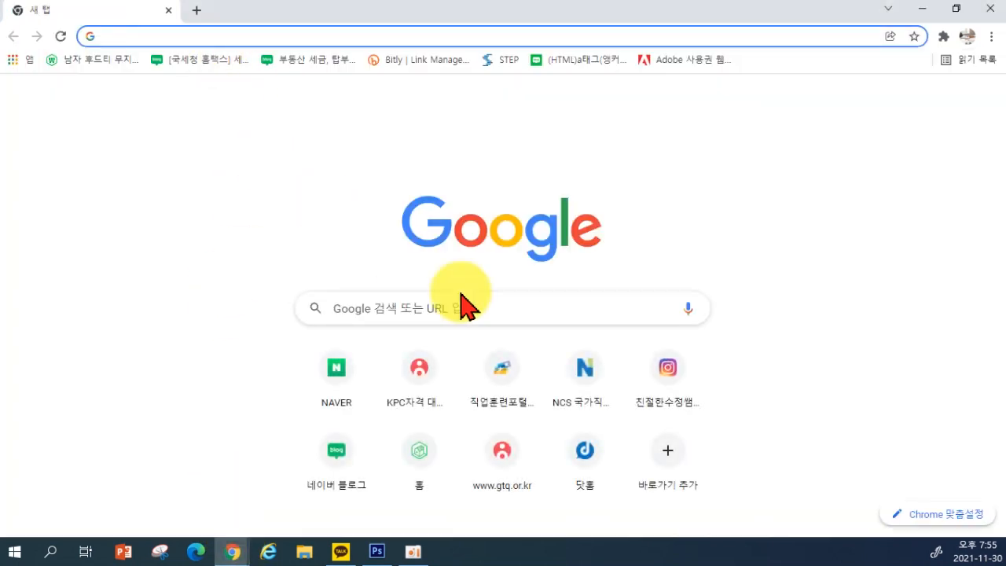
text(하)
key(BackSpace)
key(BackSpace)
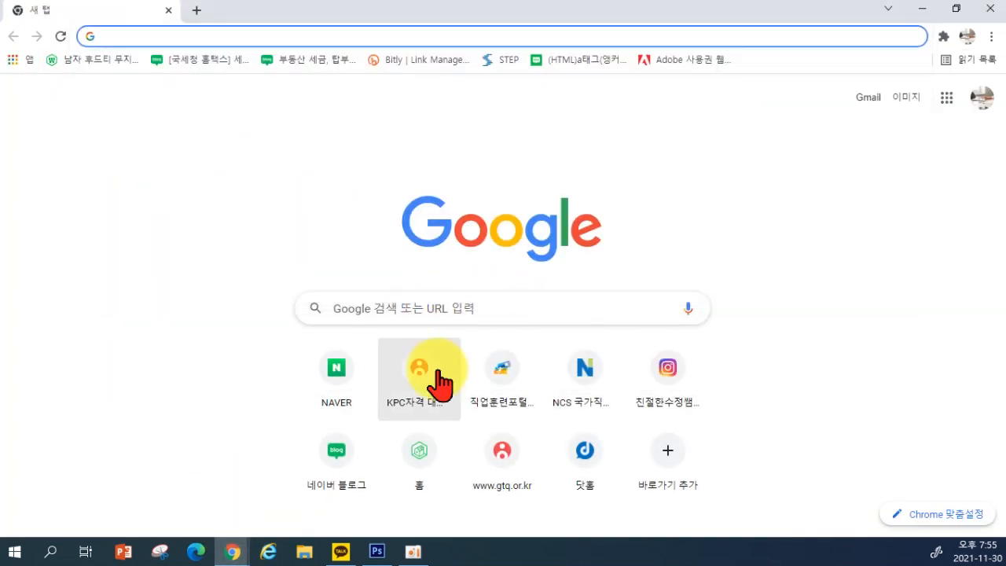
click(366, 356)
text(한일컴퓨)
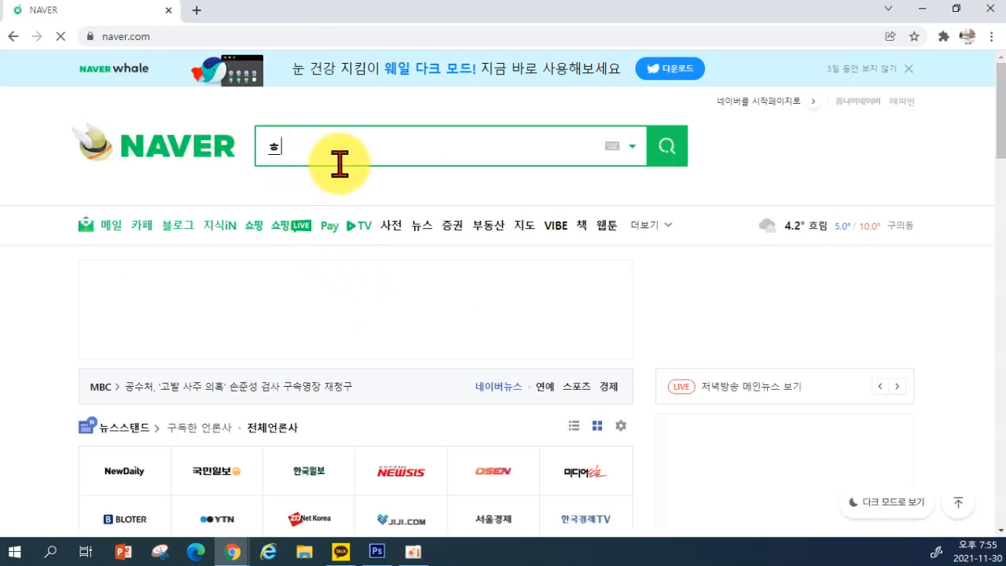
text(터학원)
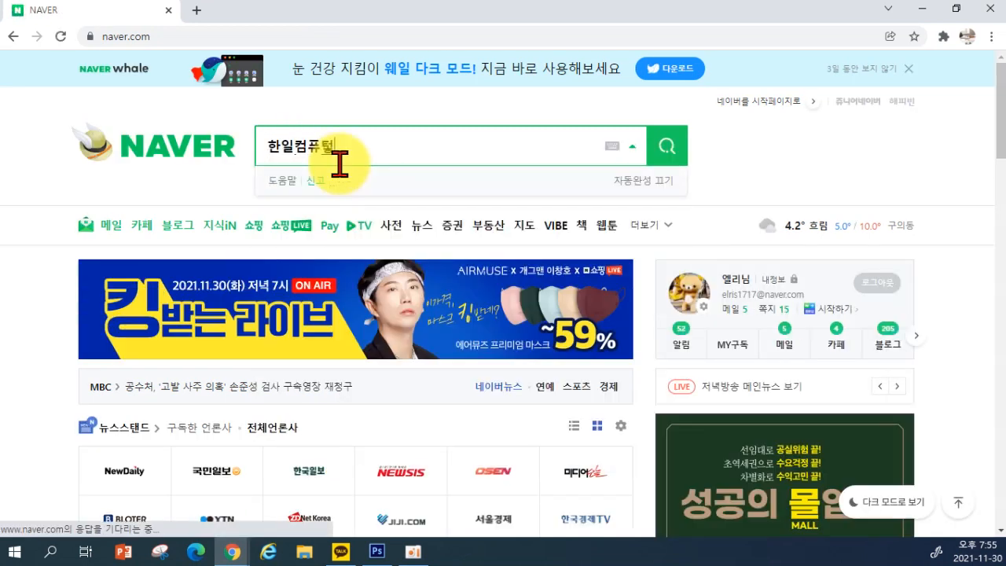
key(Return)
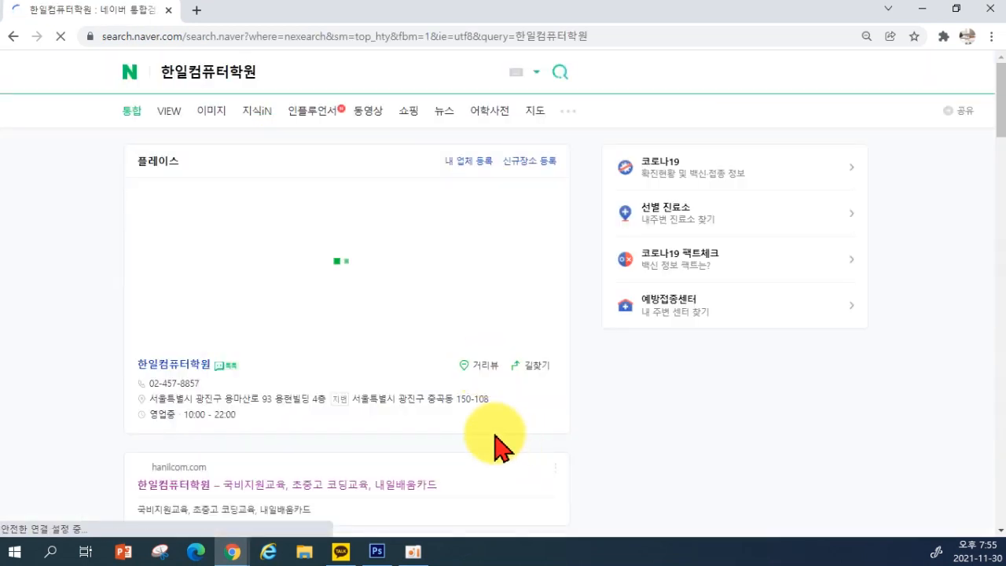
scroll(493, 442, down, 5)
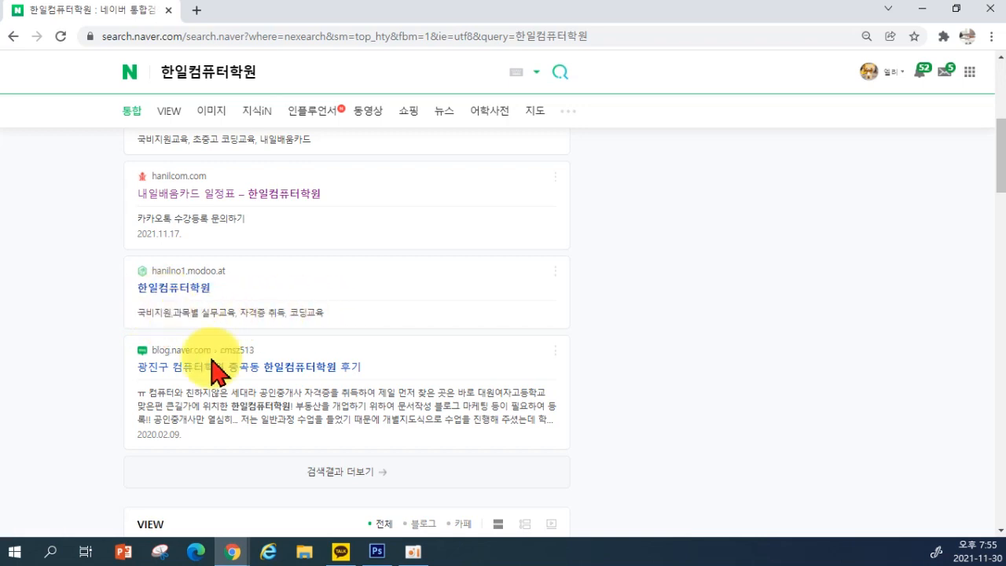
Switch back to the modoo homepage settings window through the taskbar preview
click(236, 557)
click(325, 490)
click(224, 558)
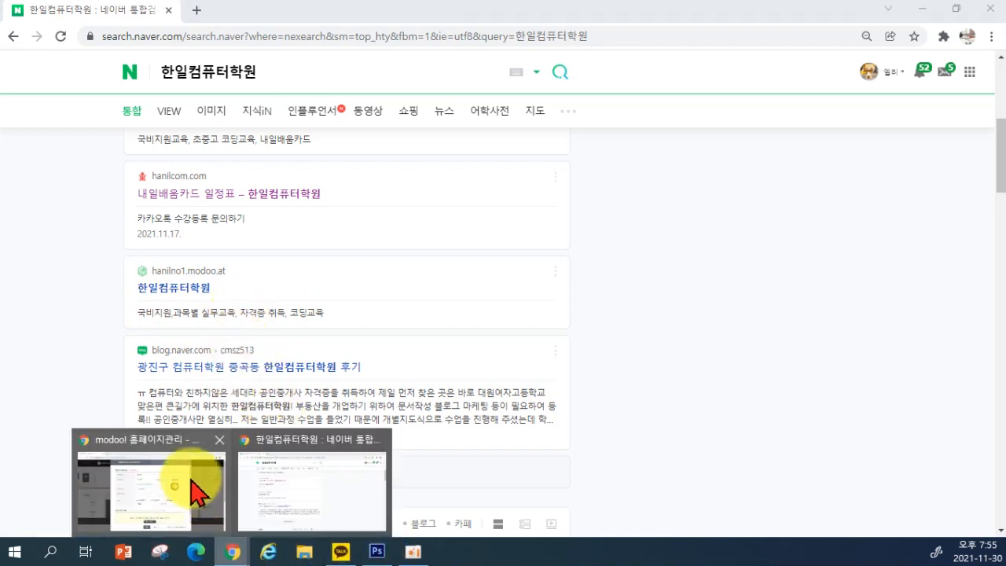
click(202, 498)
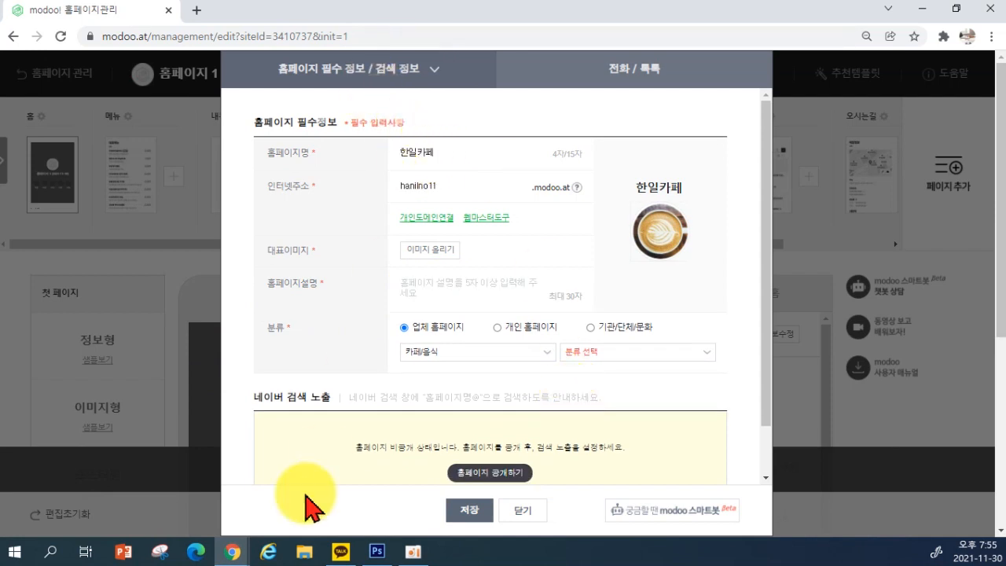
Glance at the Naver search results again, then return to the modoo settings window
mouse_move(238, 561)
click(280, 512)
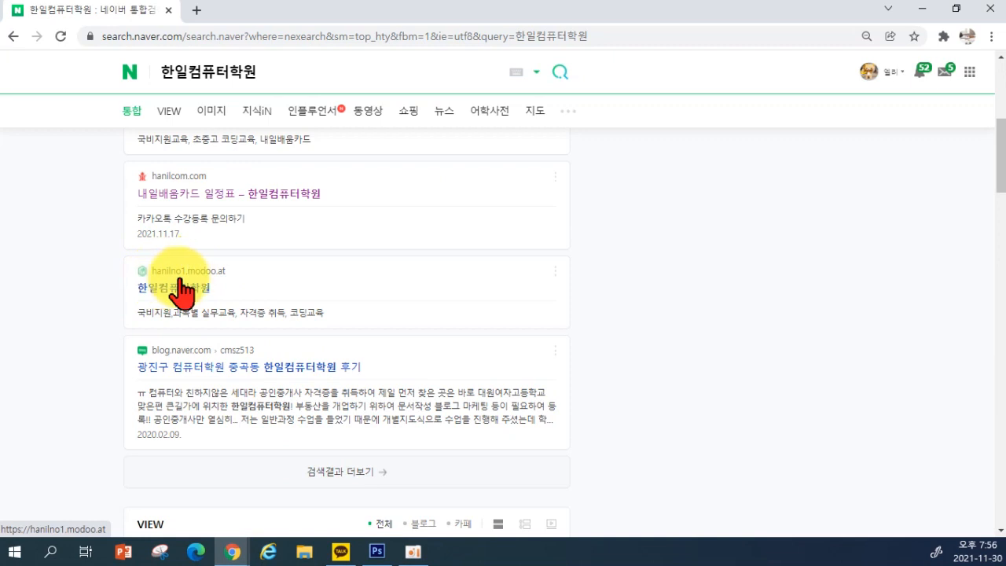
click(234, 552)
click(192, 483)
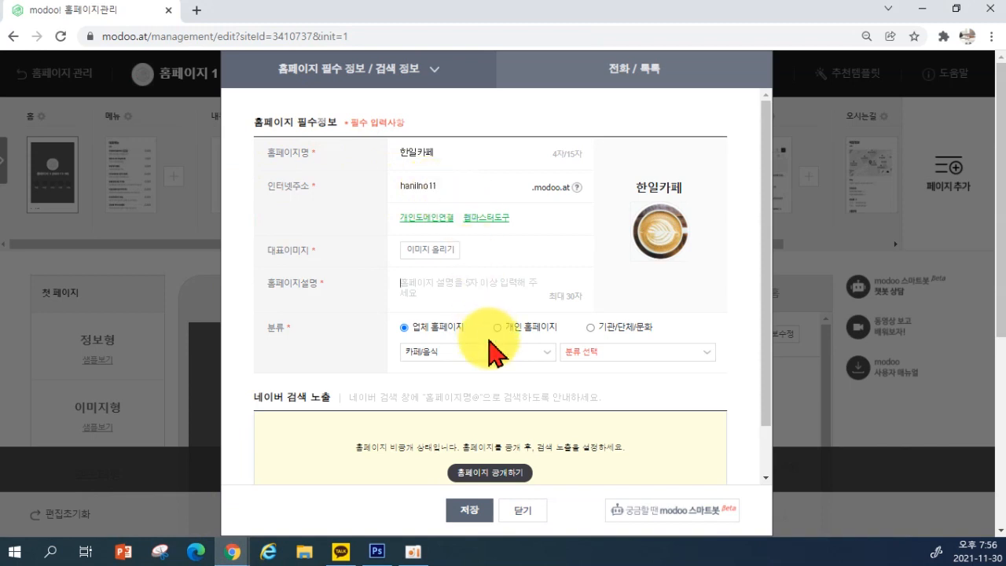
Type 광진구 중곡동에 위치한 로스팅 카페입니다 into the 홈페이지설명 field
text(ㅎ)
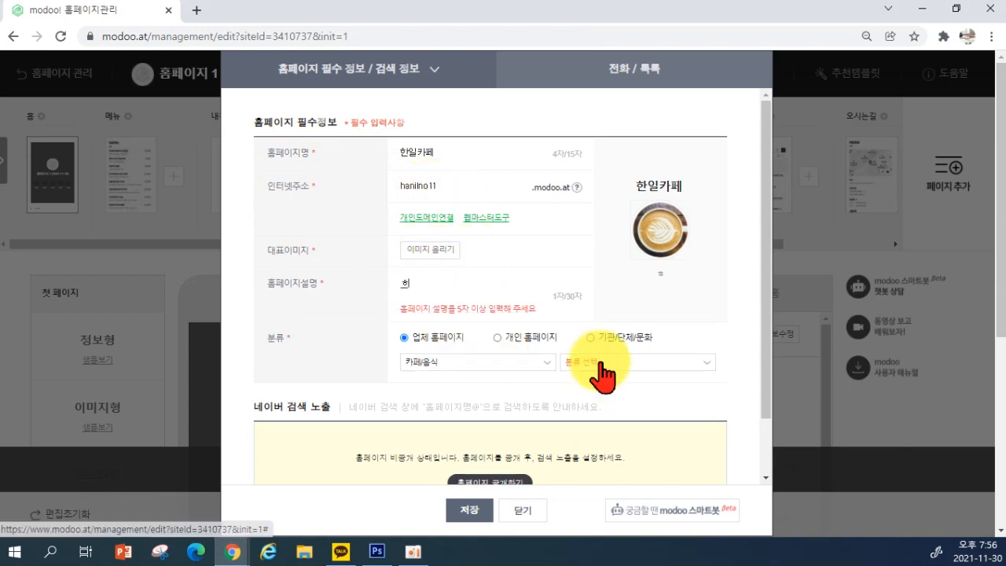
key(BackSpace)
text(한)
key(BackSpace)
key(BackSpace)
key(BackSpace)
text(맛있는 키)
key(BackSpace)
key(BackSpace)
key(BackSpace)
key(BackSpace)
key(BackSpace)
key(BackSpace)
text(광진구)
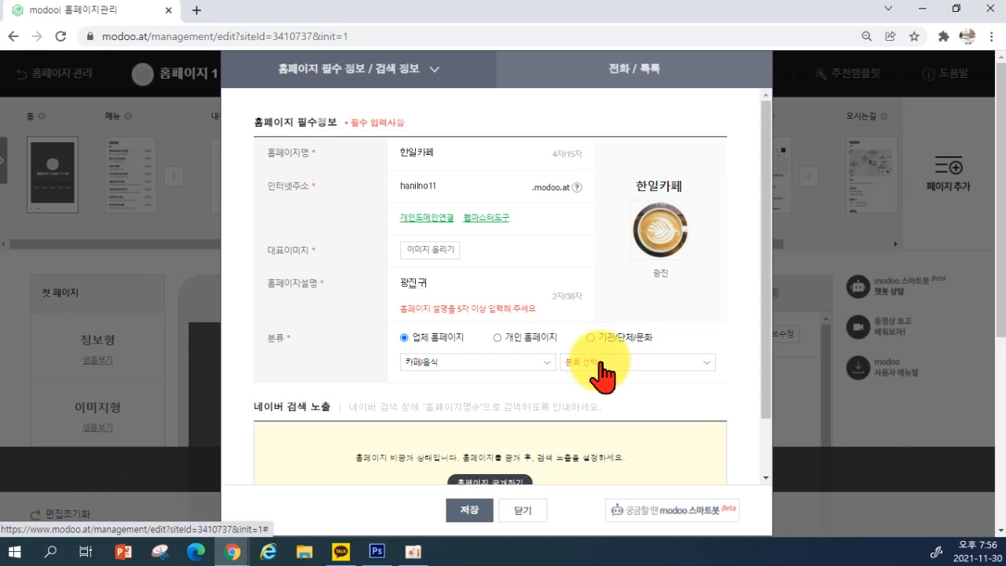
text( 중곡동)
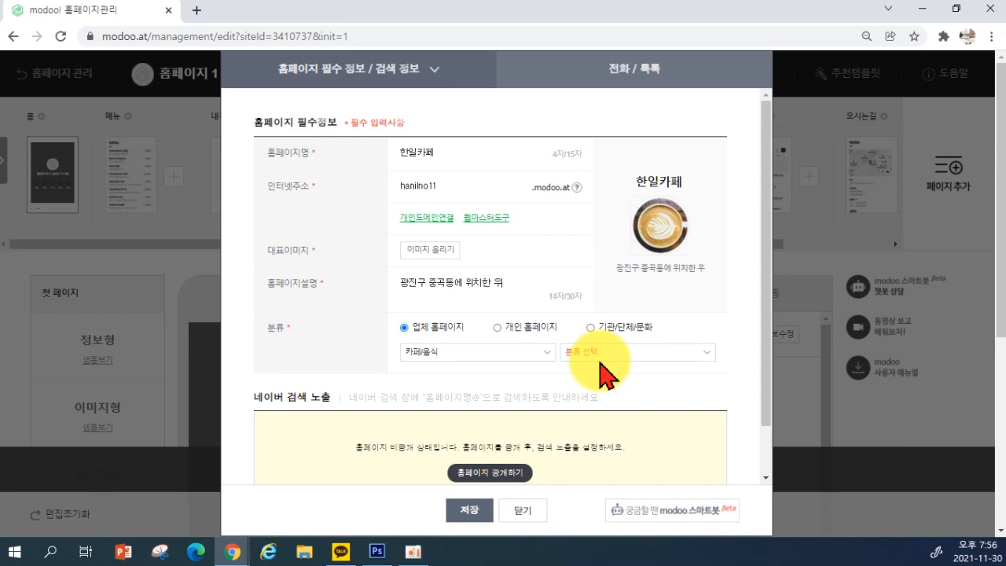
text(에 위치한 로스팅 카펠)
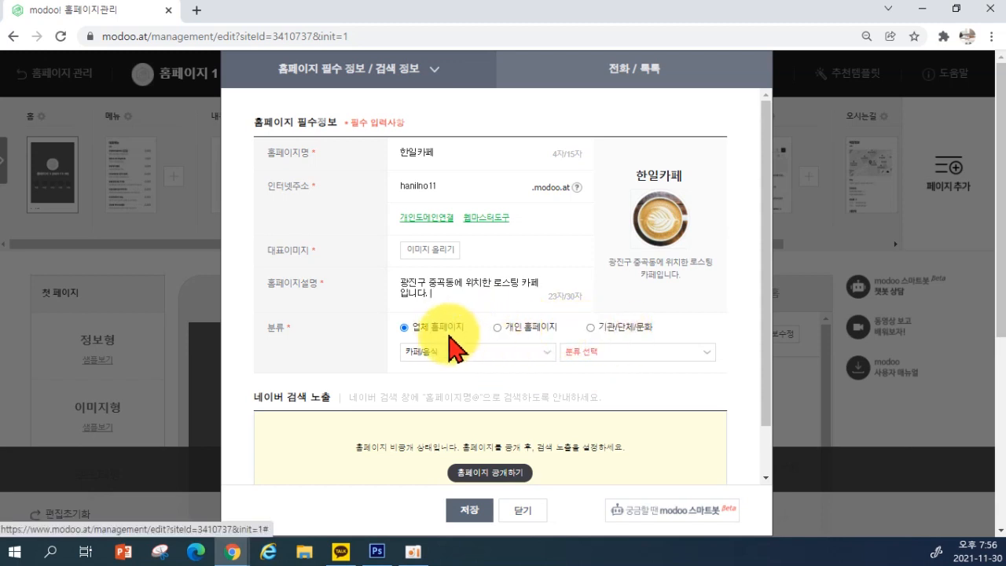
Try the 개인 and 기관/단체/문화 homepage classifications and their category lists
click(609, 355)
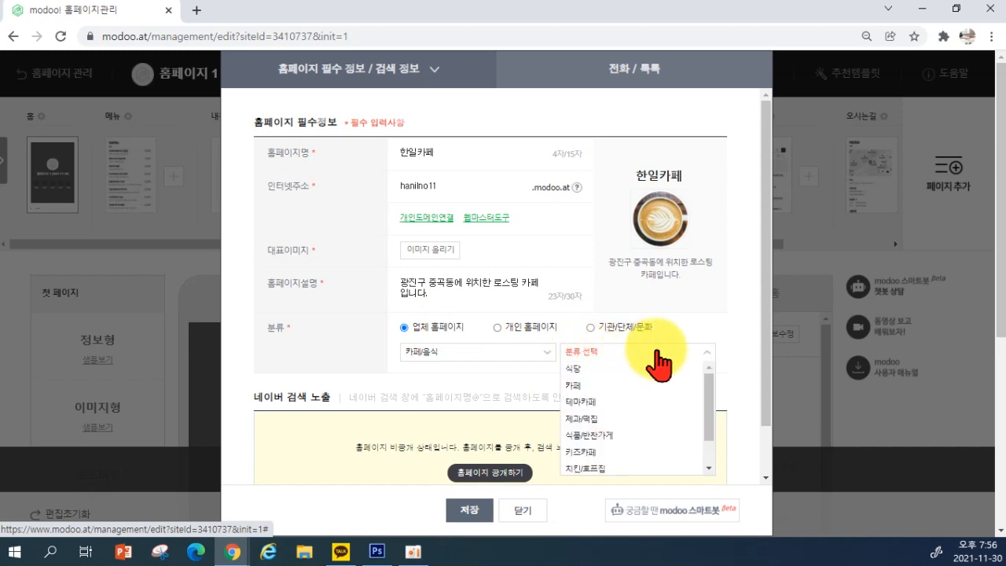
click(621, 387)
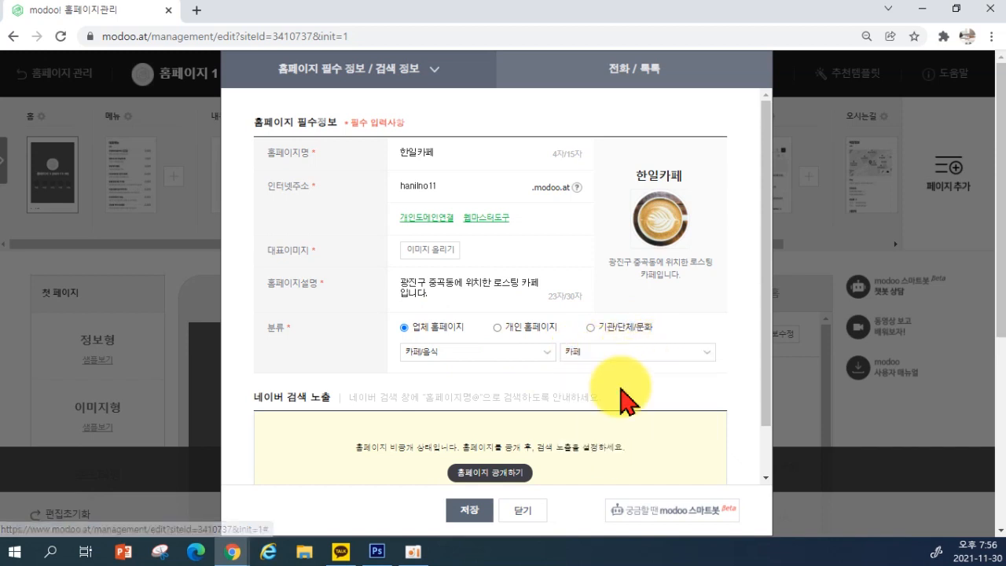
click(505, 326)
click(523, 353)
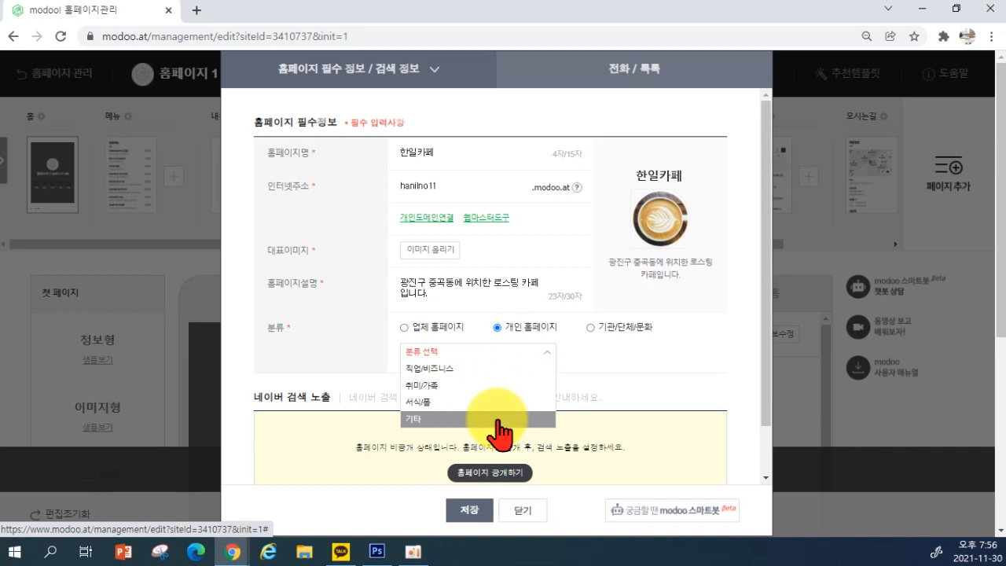
click(596, 331)
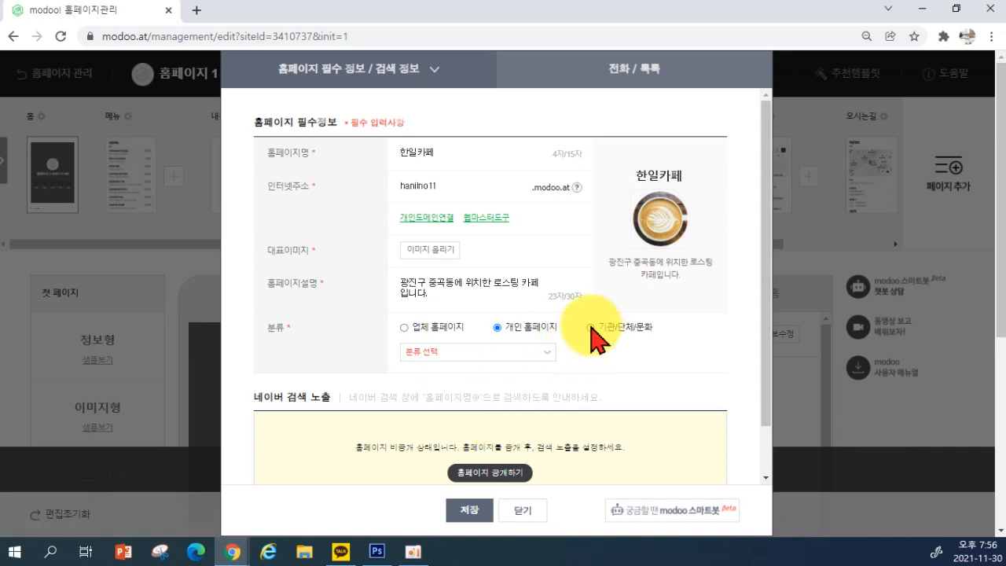
click(591, 328)
click(540, 352)
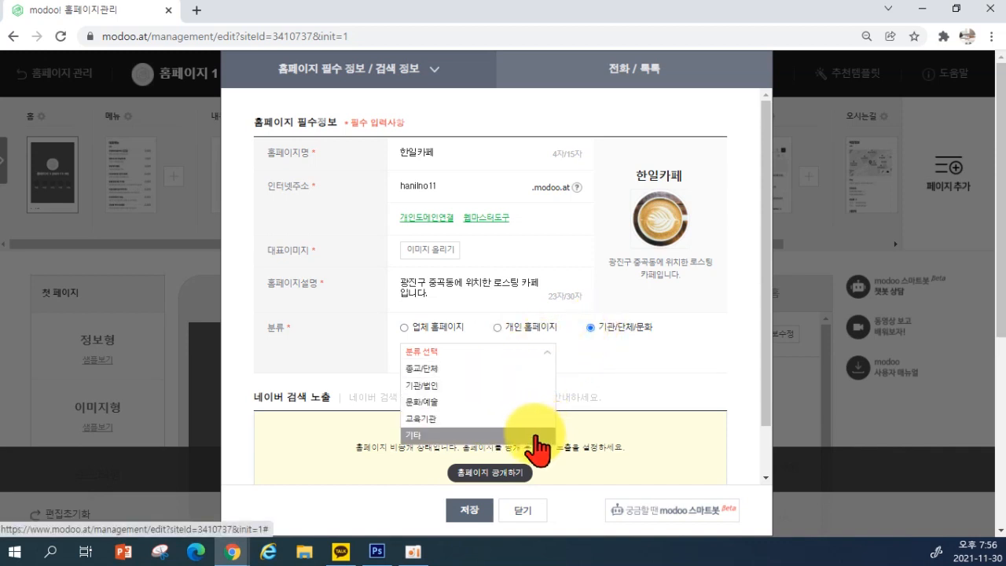
click(528, 328)
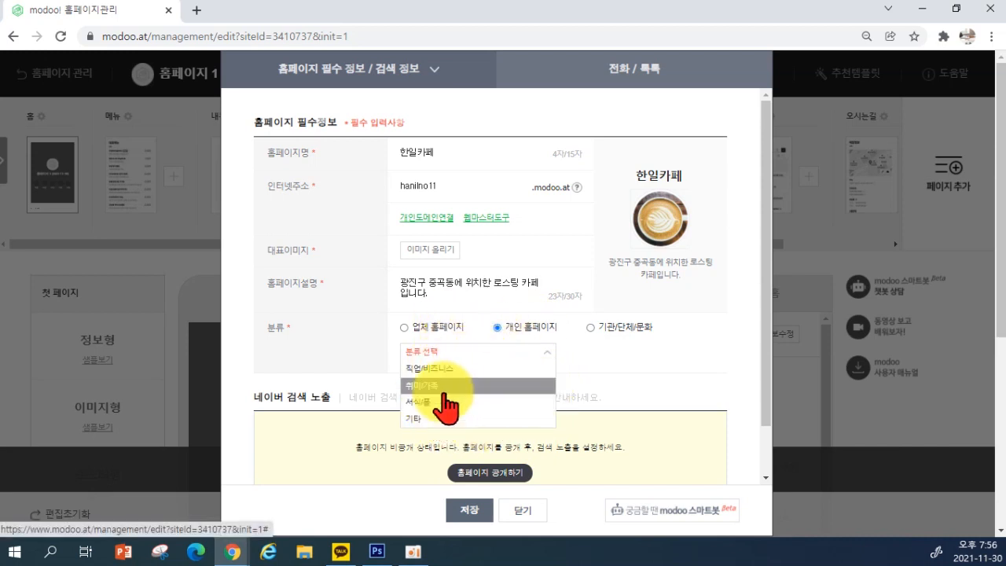
Classify the homepage as 업체 홈페이지 under 카페/음식 › 카페 and save it
click(425, 326)
click(477, 353)
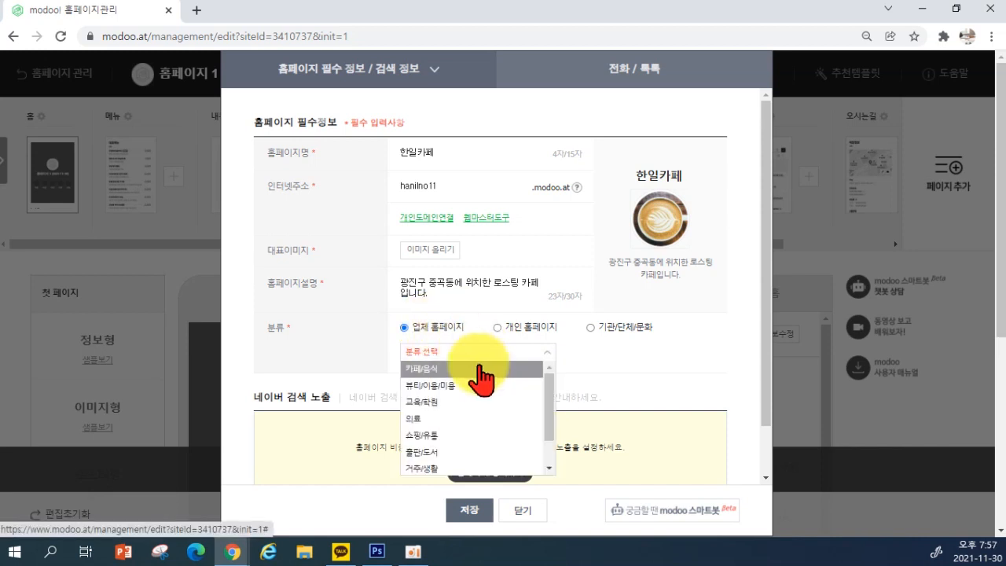
click(431, 367)
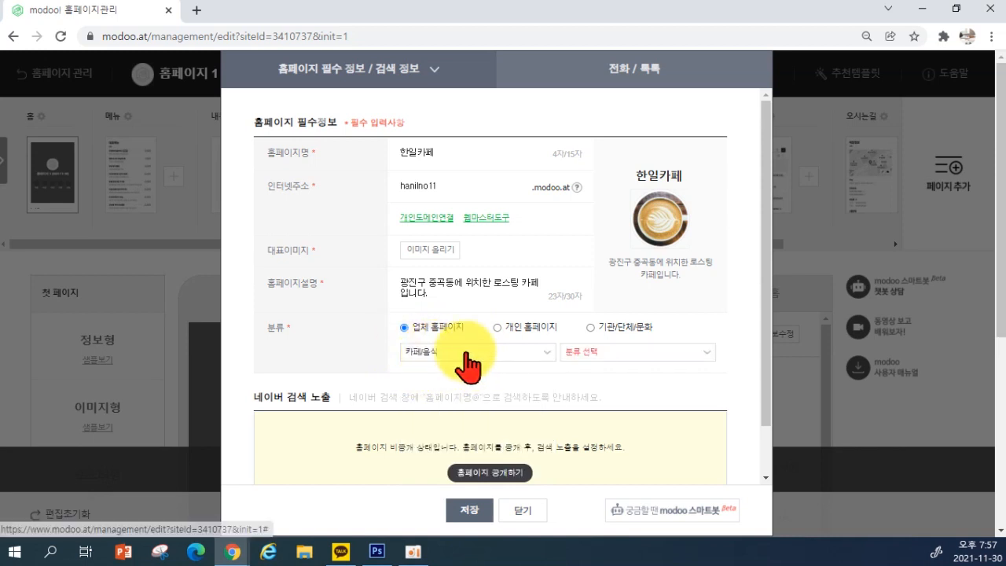
click(672, 363)
click(646, 385)
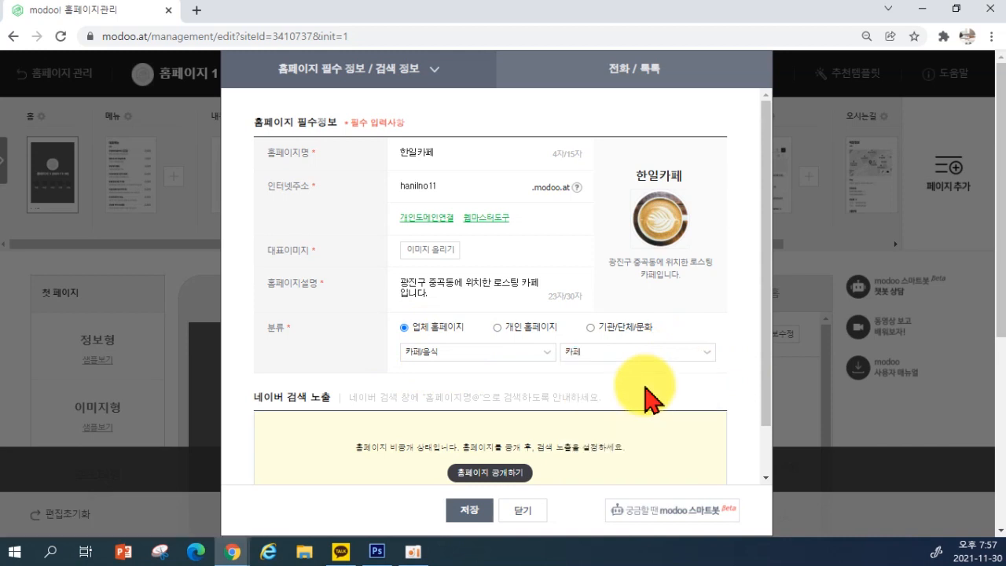
scroll(508, 400, down, 1)
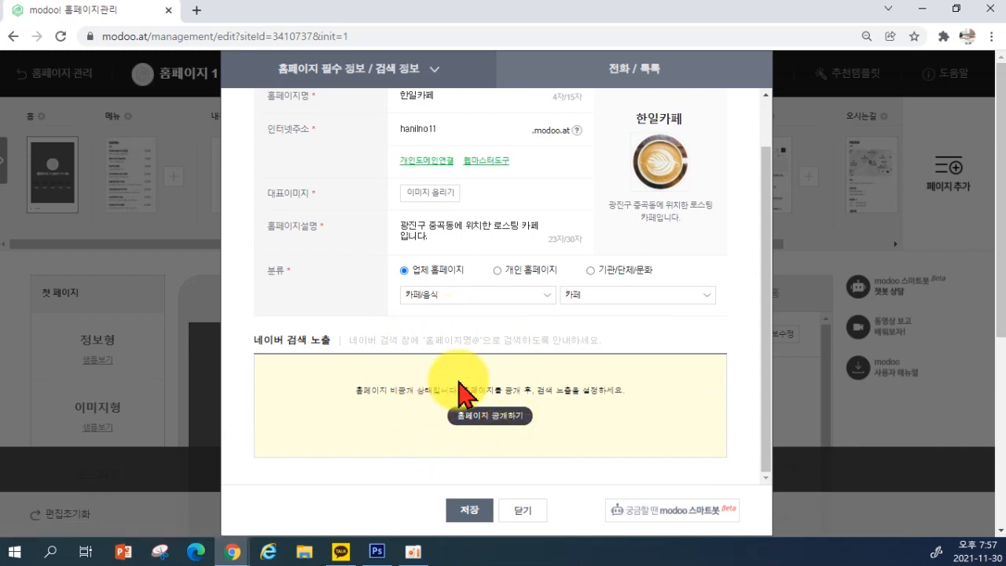
click(470, 511)
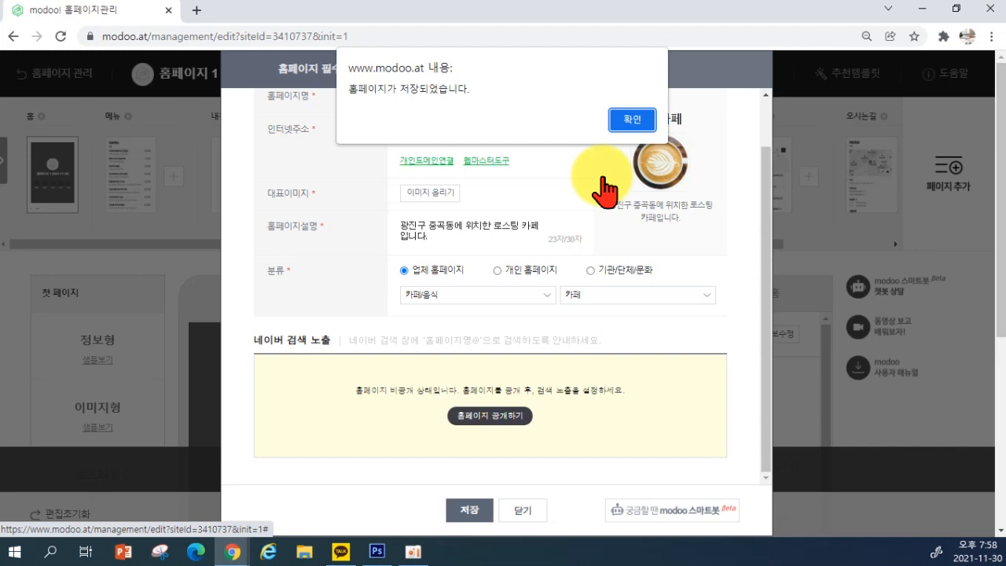
Dismiss the 홈페이지가 저장되었습니다 alert and scroll the info form back to the top
click(633, 122)
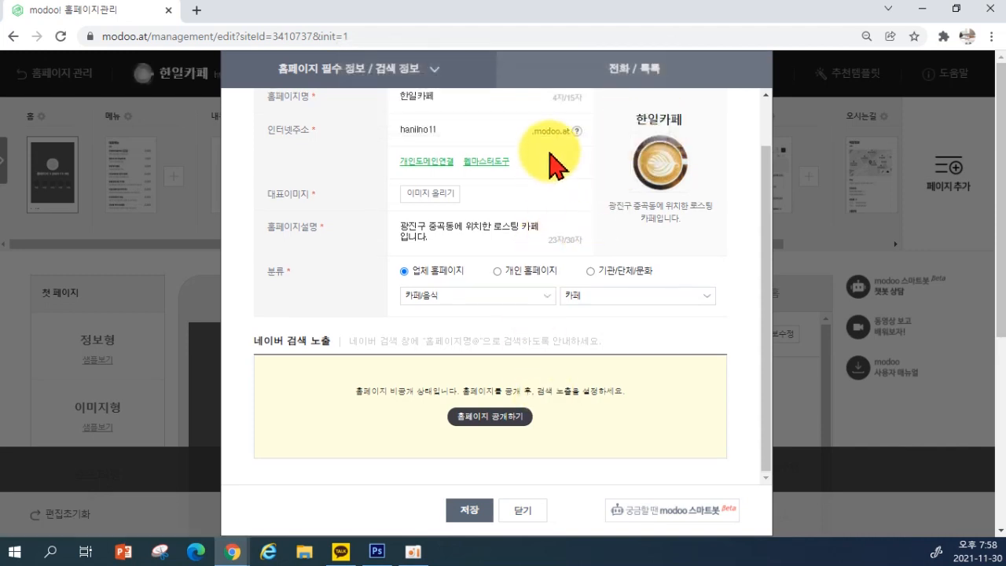
scroll(550, 154, up, 1)
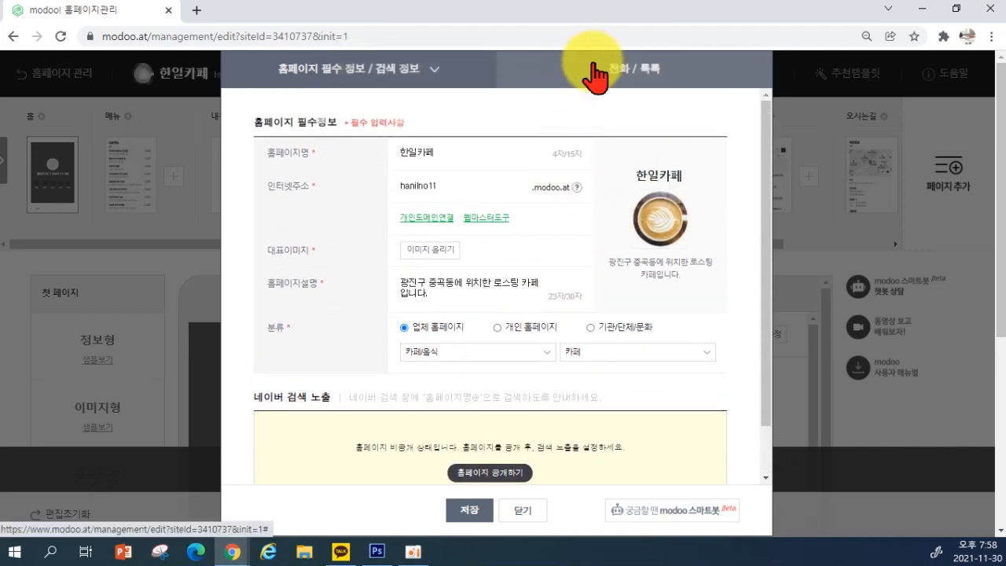
Enter the cafe's phone number under 전화/톡톡, keep it shown, agree to the terms and confirm
click(595, 77)
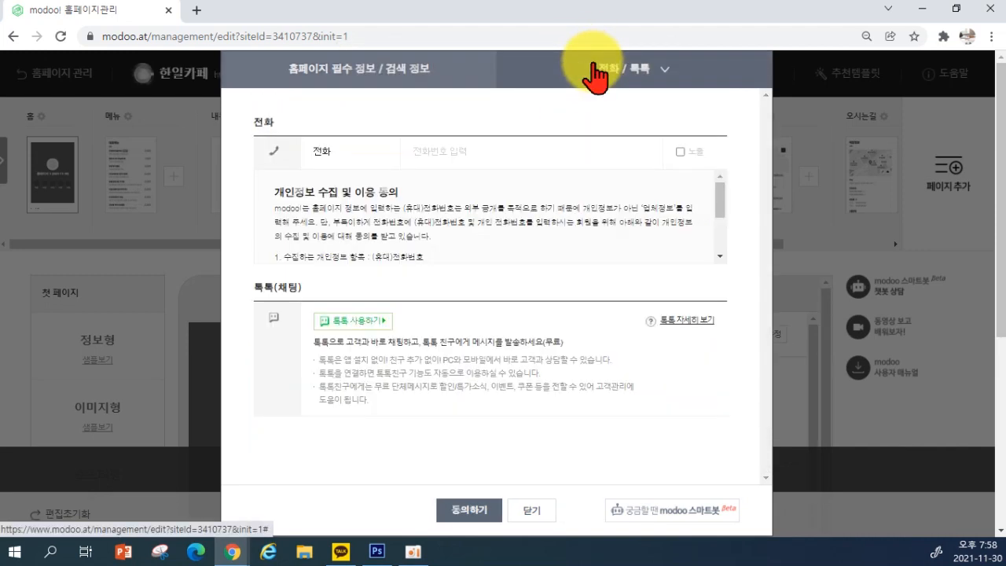
click(443, 151)
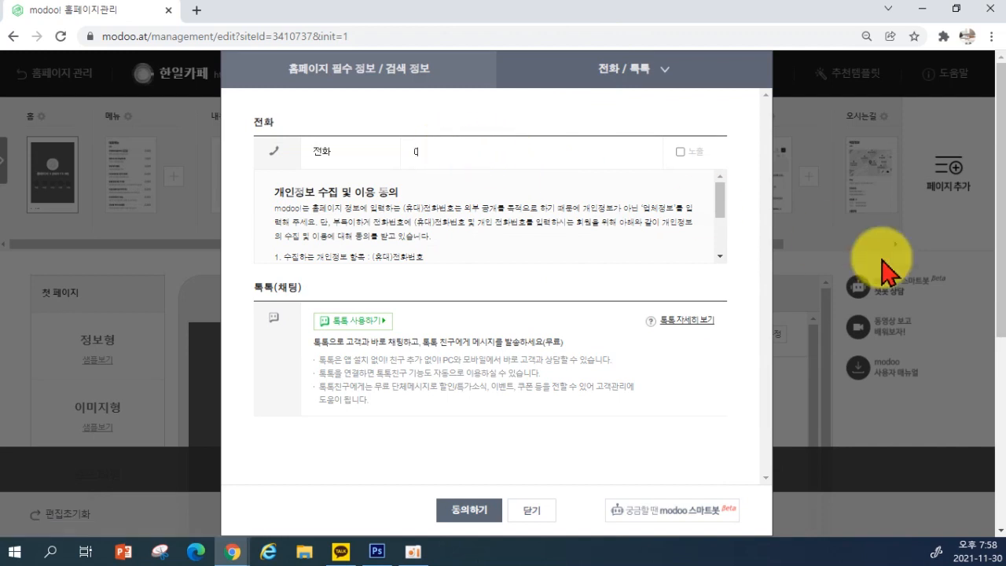
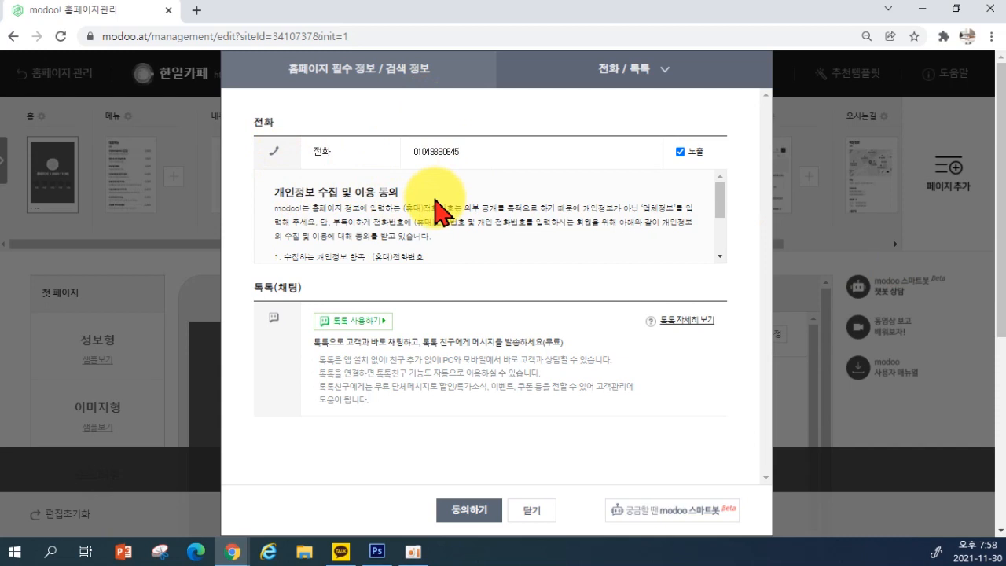
scroll(440, 211, down, 3)
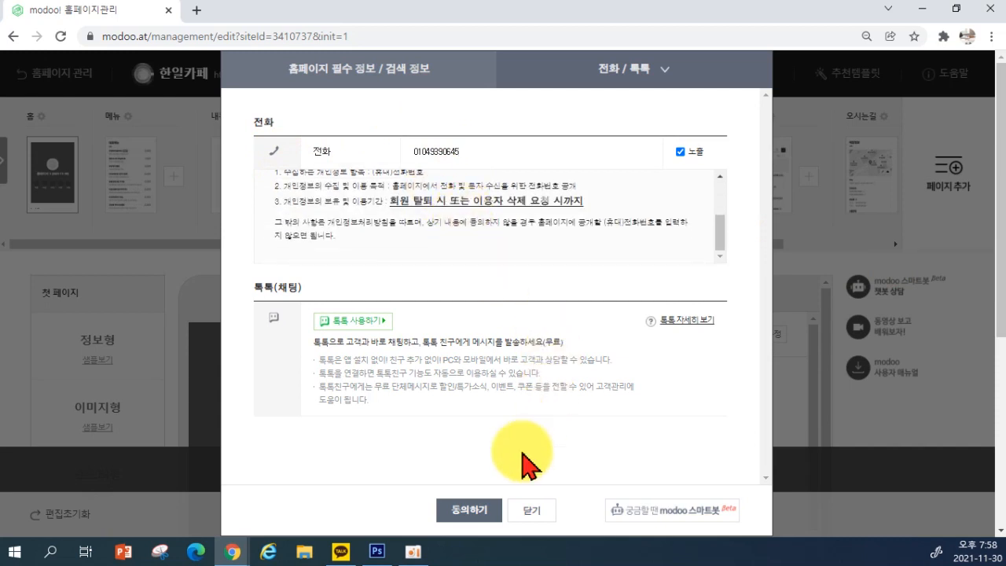
click(467, 515)
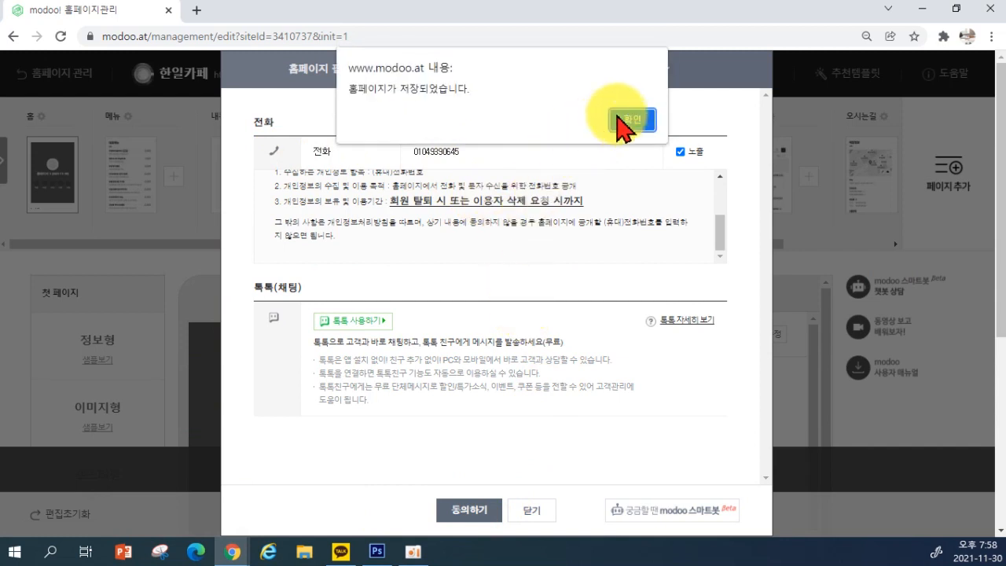
click(643, 120)
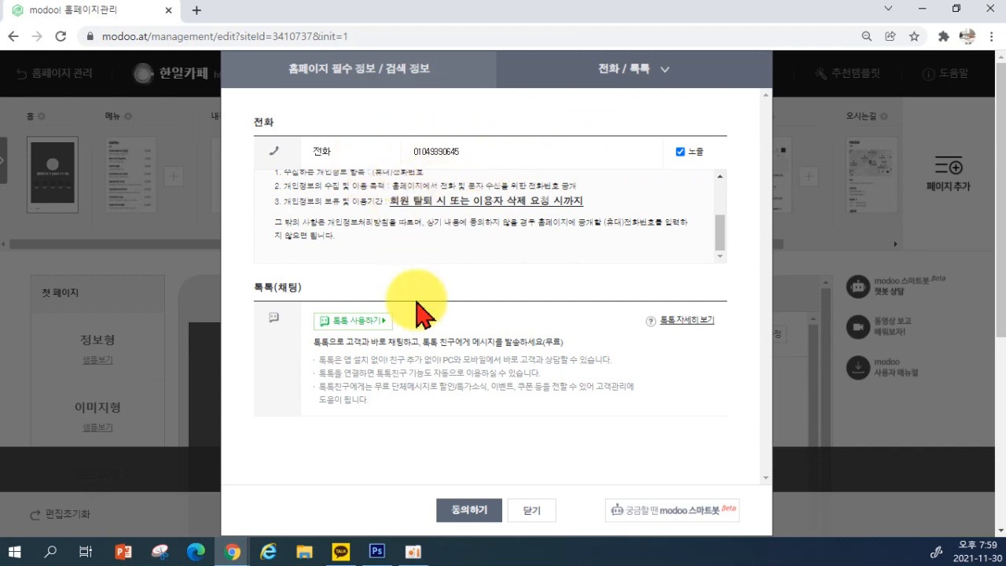
scroll(451, 353, down, 1)
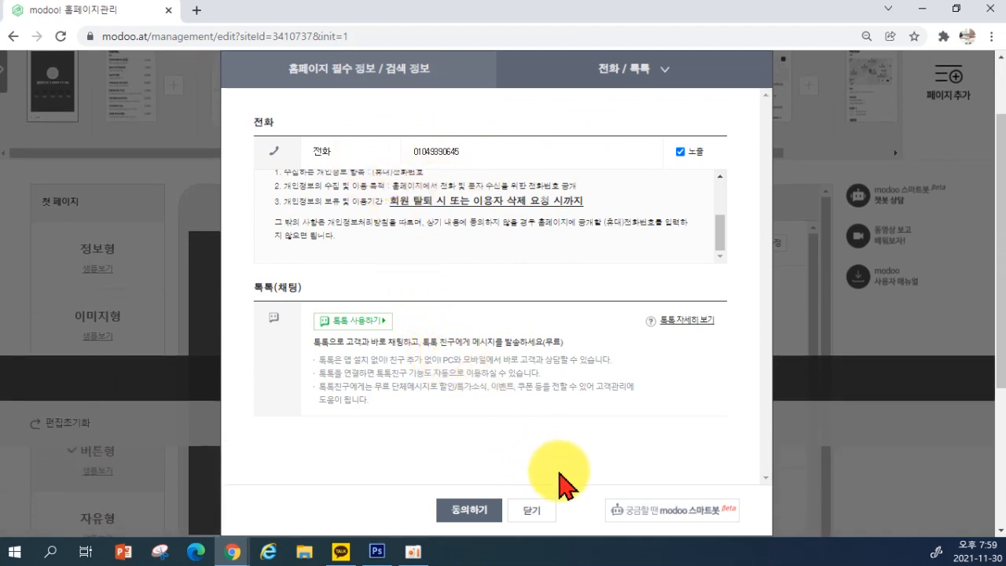
Close the info dialog and scroll the editor to review the 첫 페이지 layout list
click(522, 514)
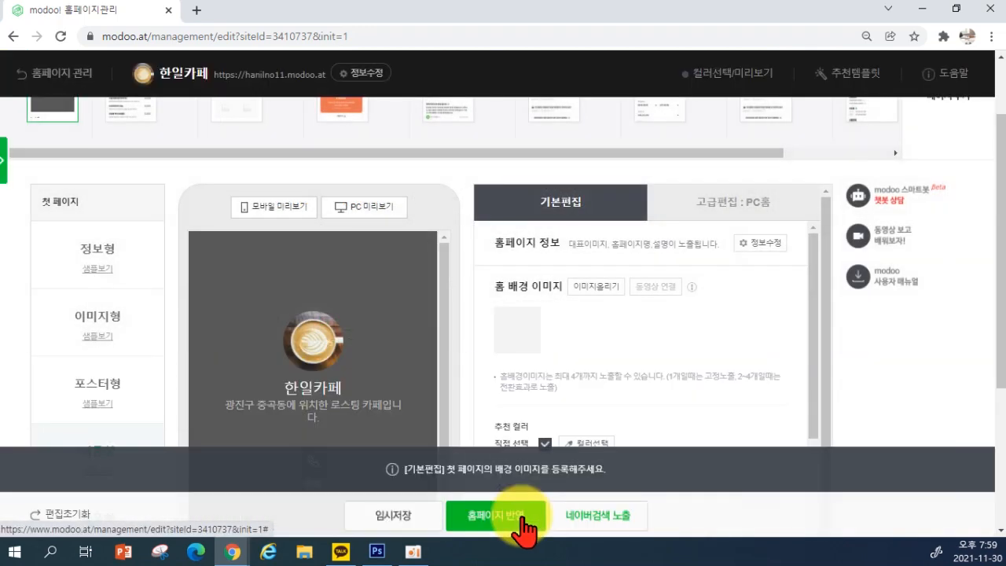
scroll(494, 377, up, 1)
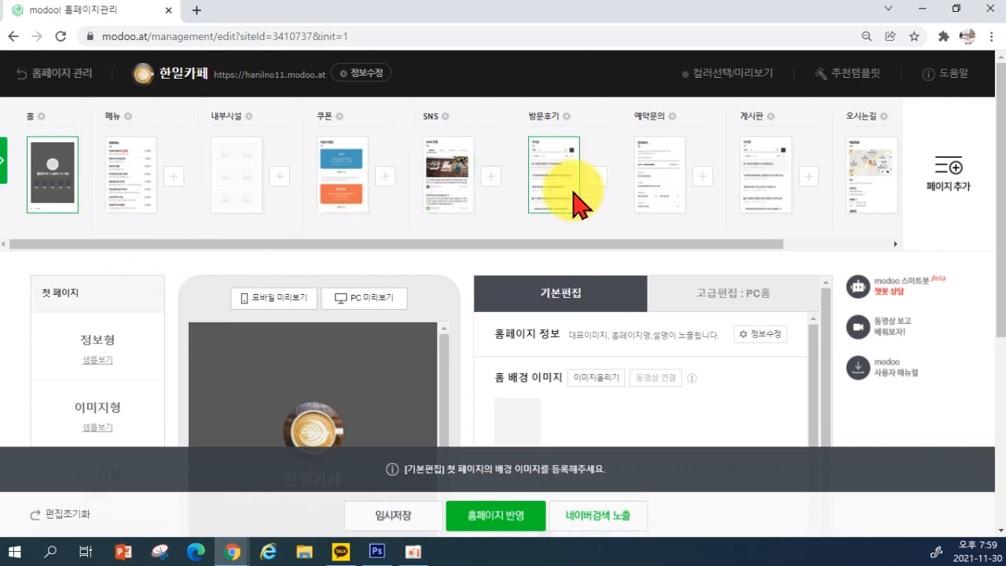
scroll(678, 225, down, 3)
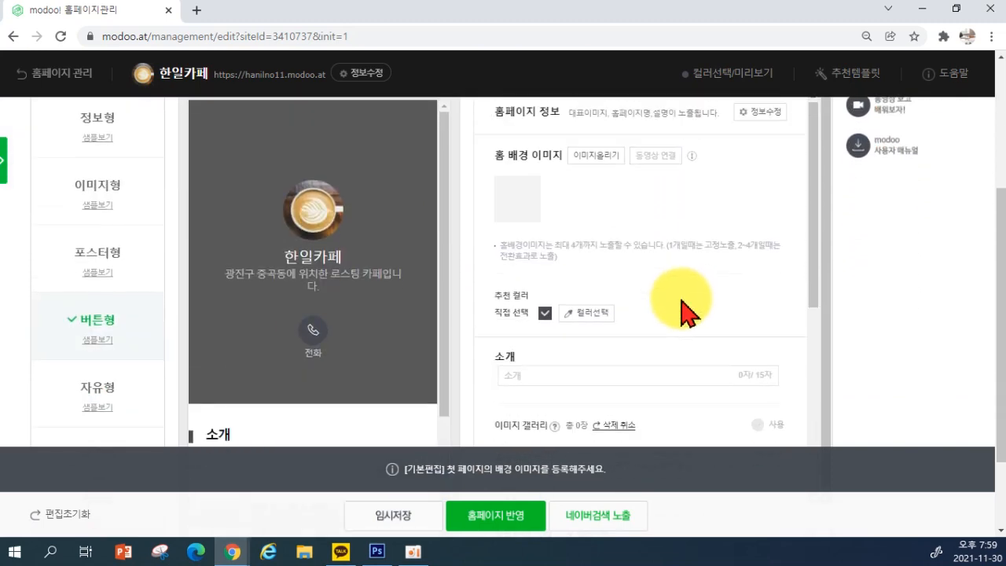
scroll(628, 238, up, 3)
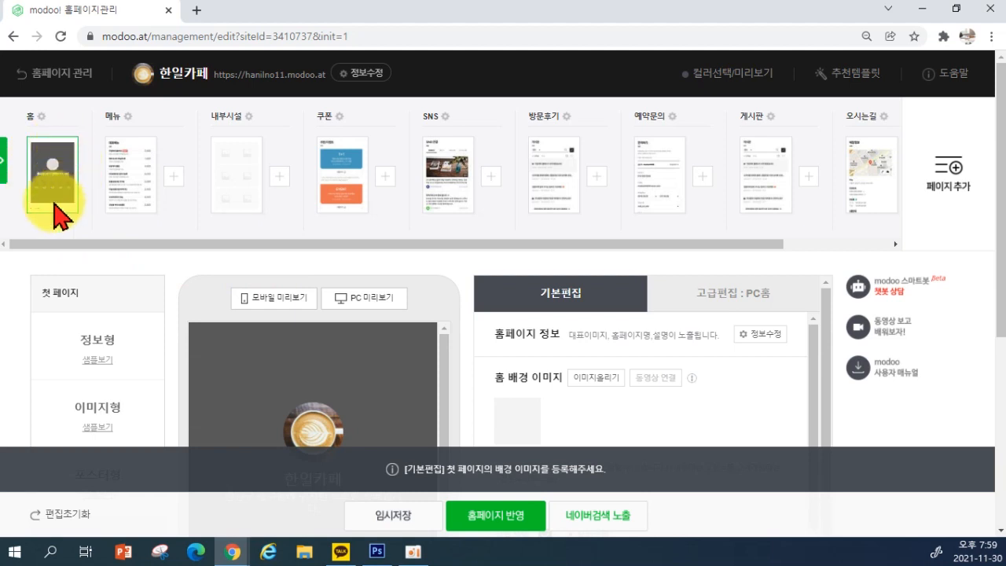
scroll(107, 247, down, 2)
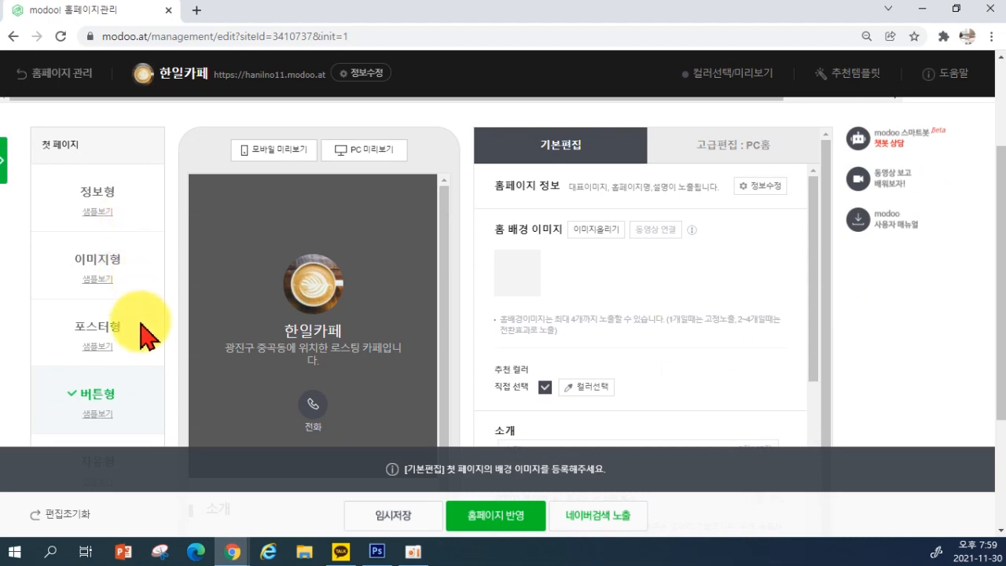
scroll(149, 330, down, 2)
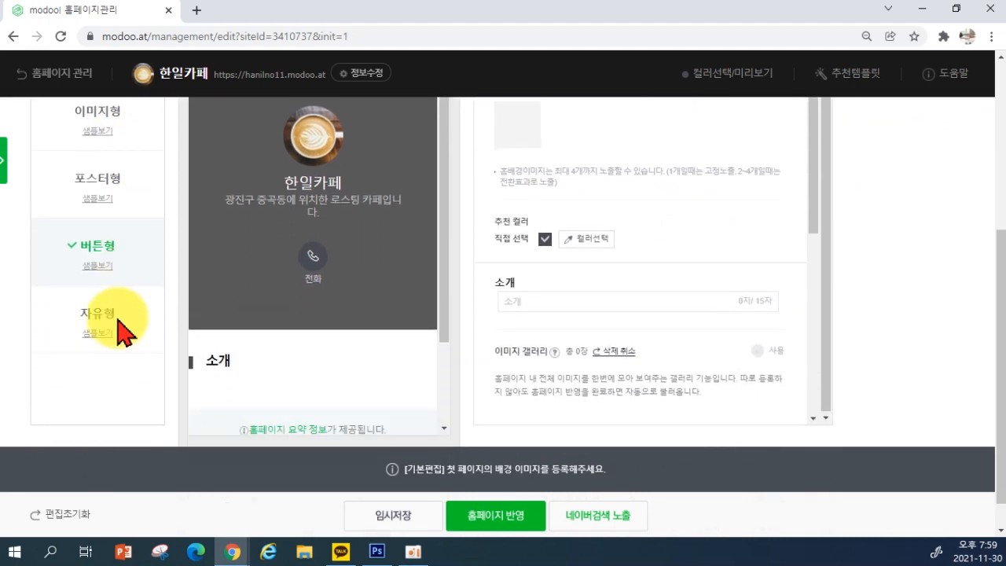
scroll(122, 324, up, 4)
scroll(118, 306, down, 1)
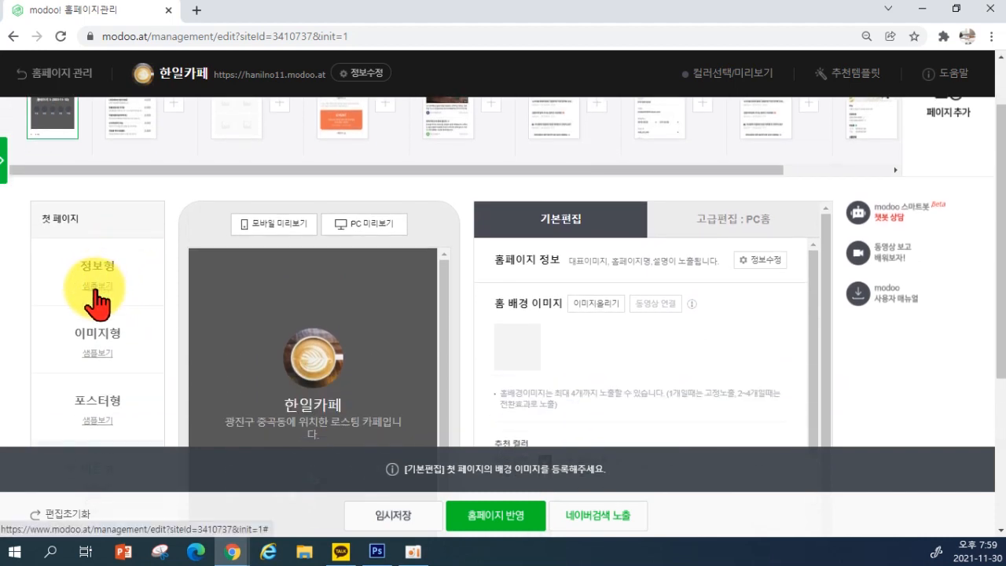
View the 정보형 front-page sample, close it, then open the 이미지형 sample
click(96, 287)
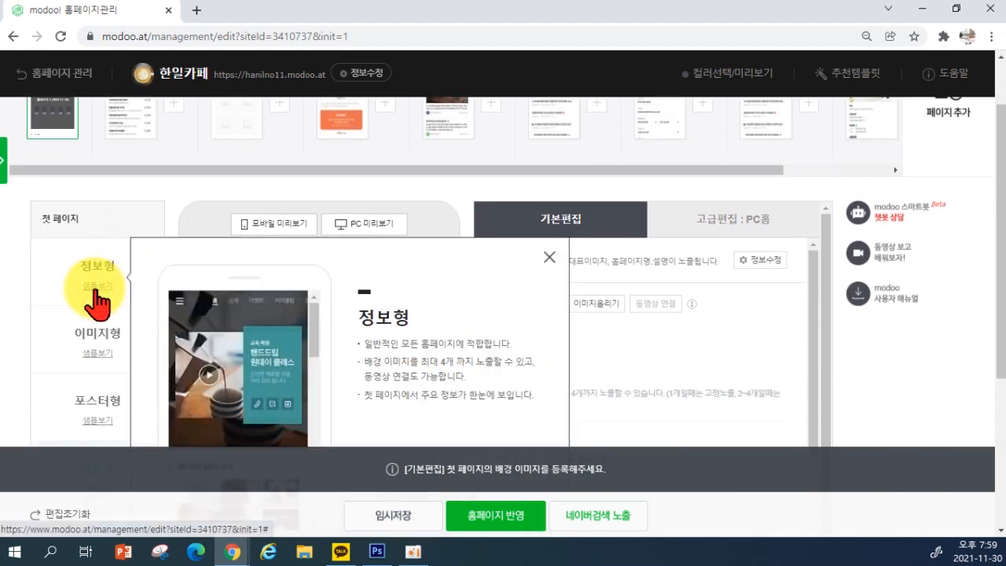
scroll(202, 326, down, 2)
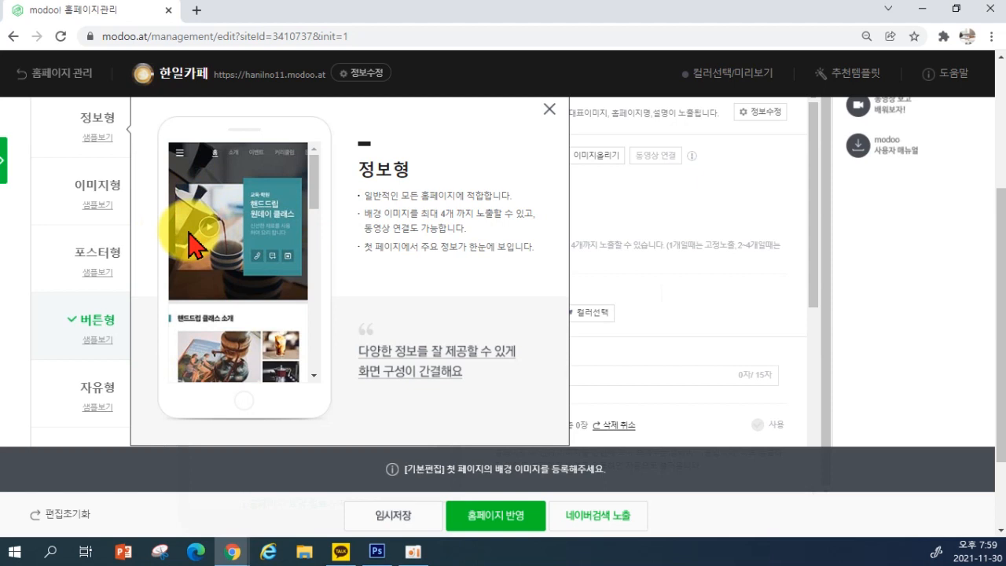
click(549, 110)
click(93, 205)
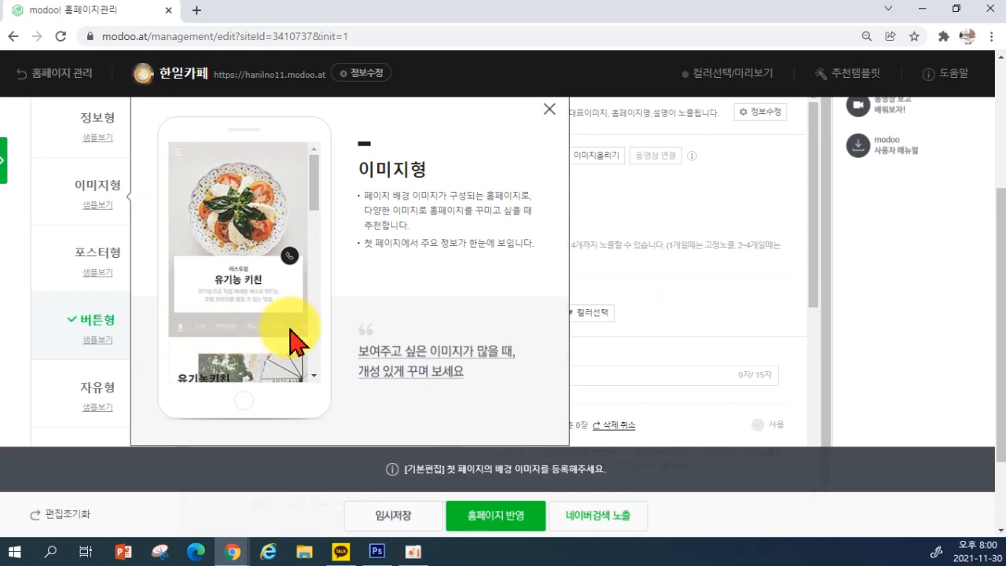
scroll(404, 264, down, 2)
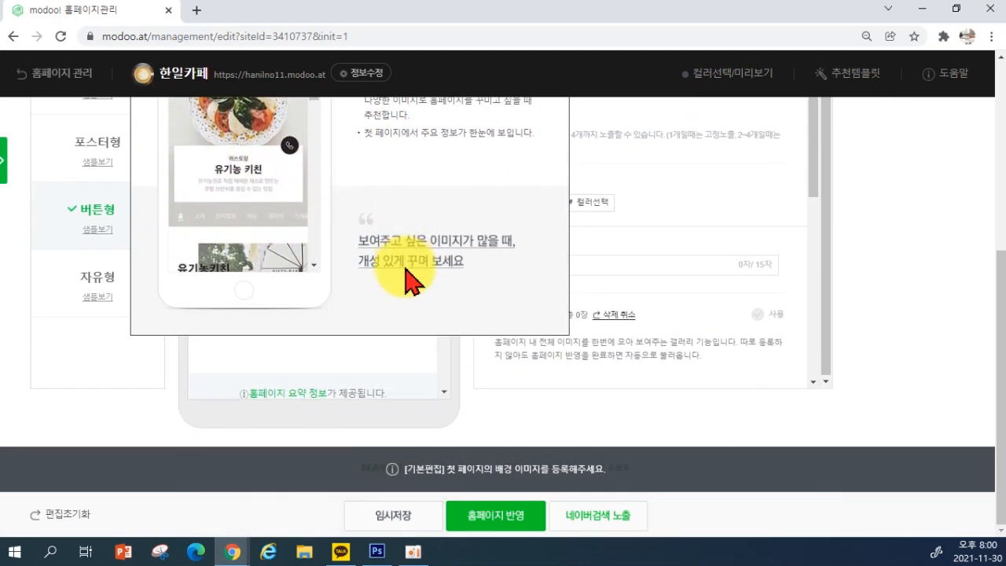
scroll(411, 276, up, 3)
Close the 이미지형 sample and browse the 포스터형 front-page sample
click(549, 221)
click(107, 384)
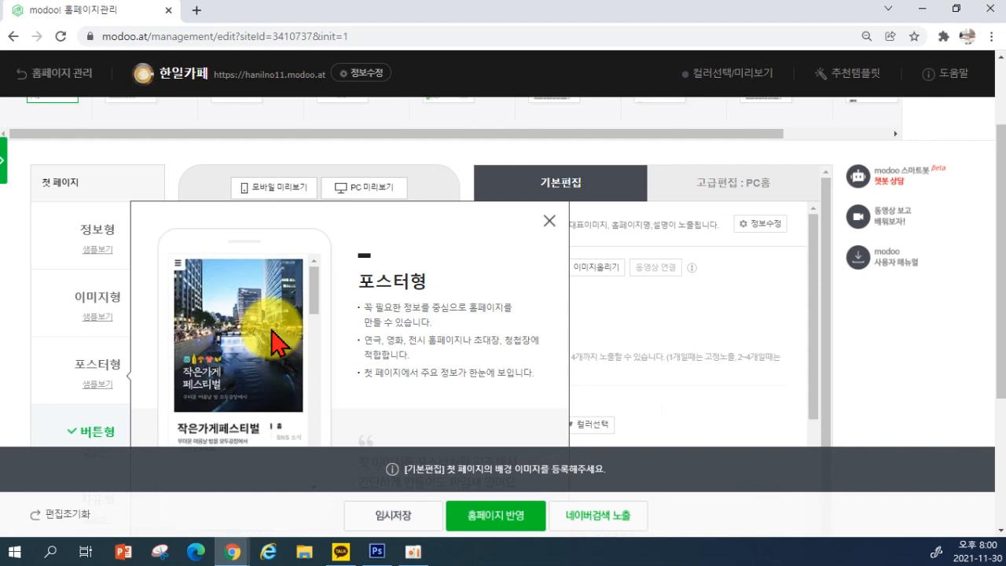
scroll(272, 338, down, 3)
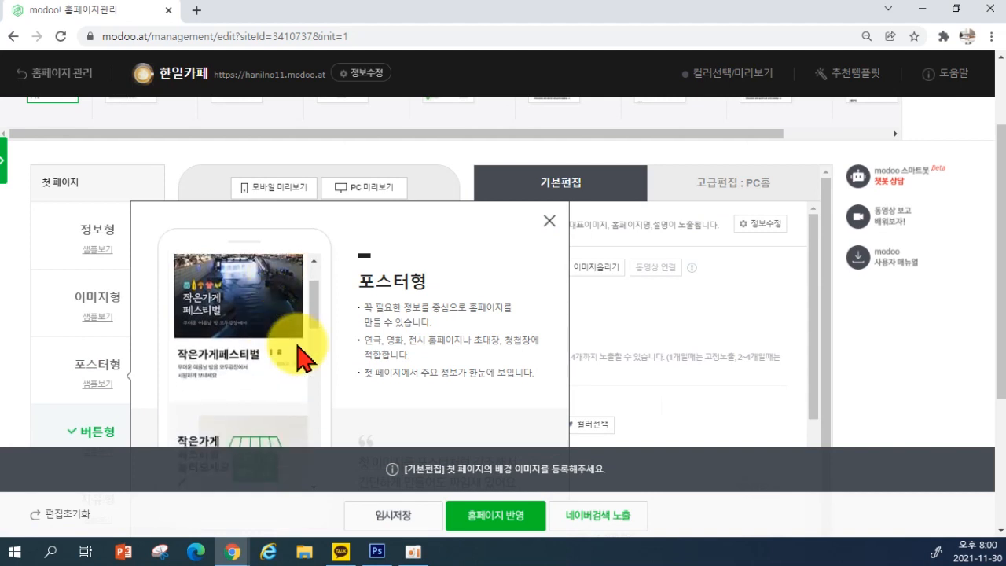
scroll(273, 379, down, 5)
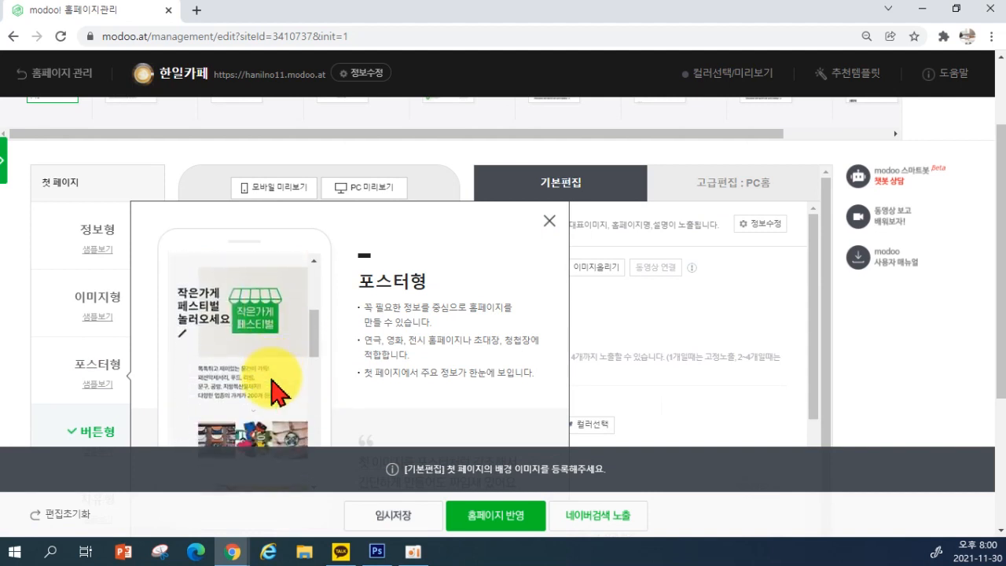
scroll(272, 381, down, 8)
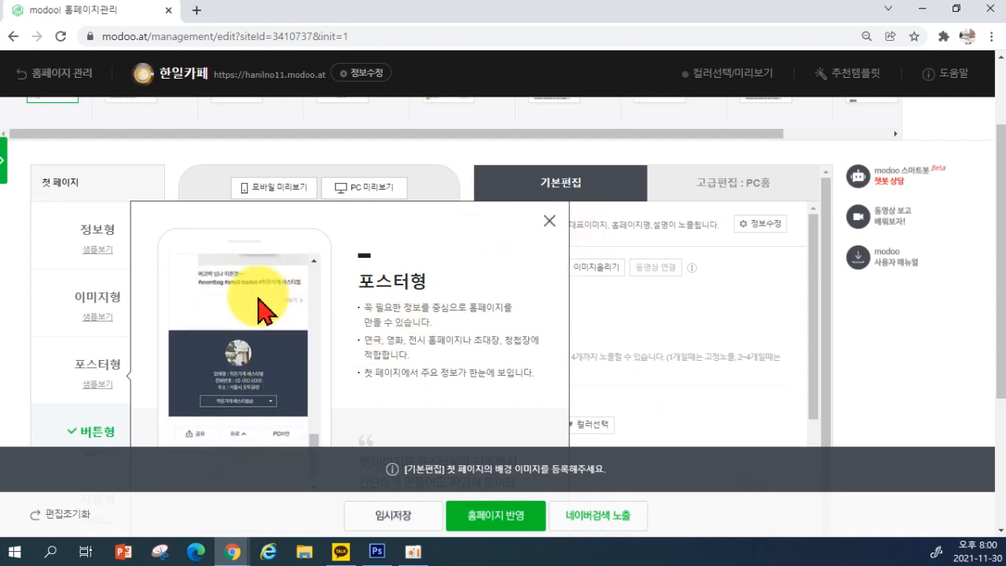
click(549, 223)
View the 버튼형 front-page sample and close it
scroll(91, 355, down, 1)
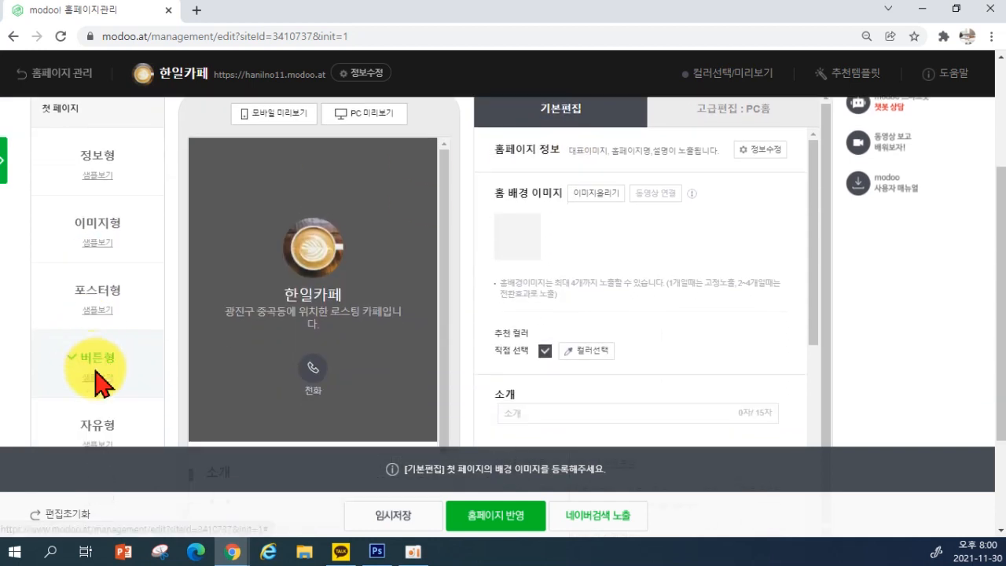
click(100, 382)
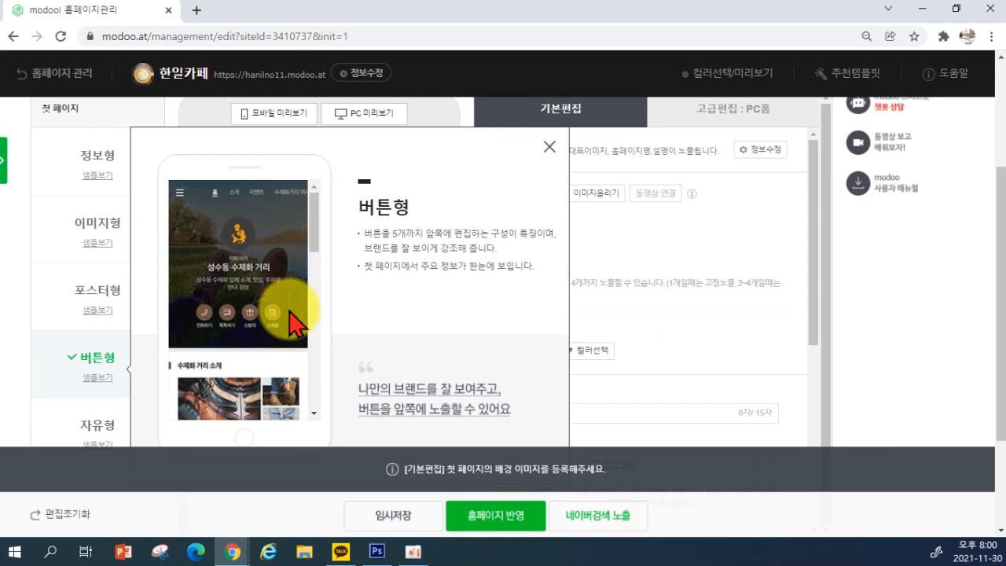
click(549, 148)
scroll(259, 322, down, 3)
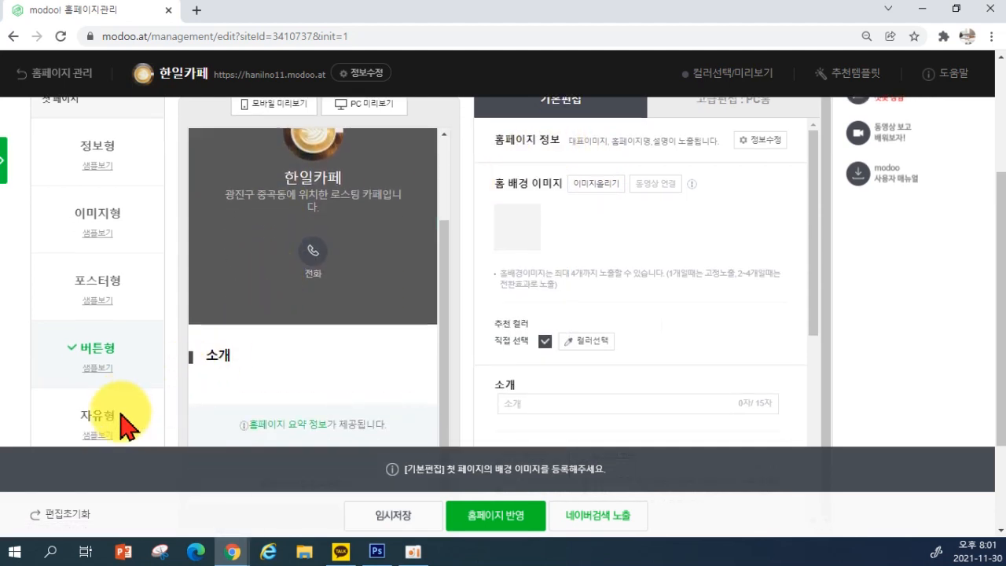
scroll(124, 424, down, 2)
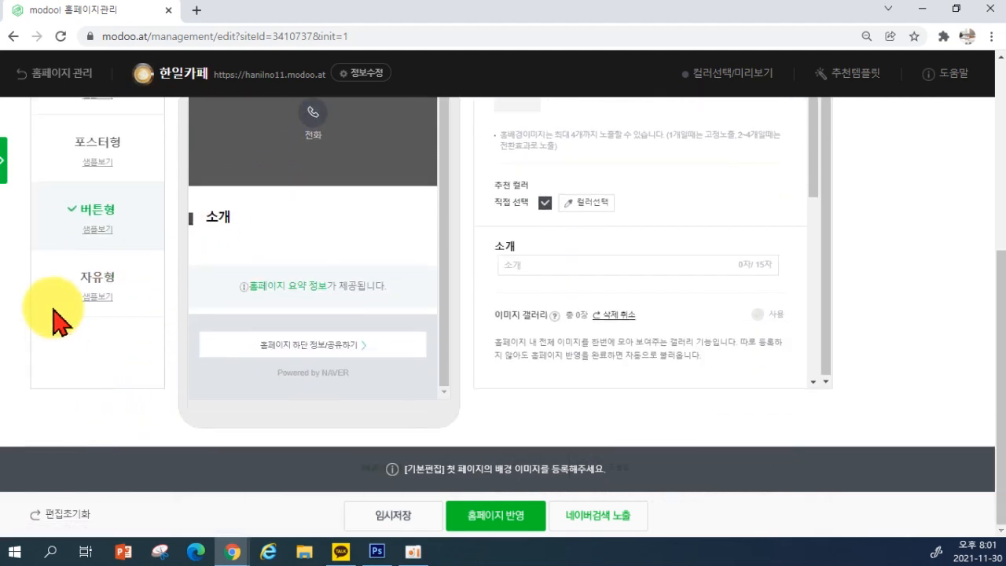
Switch the front page layout to 자유형, leaving the home preview blank
click(103, 295)
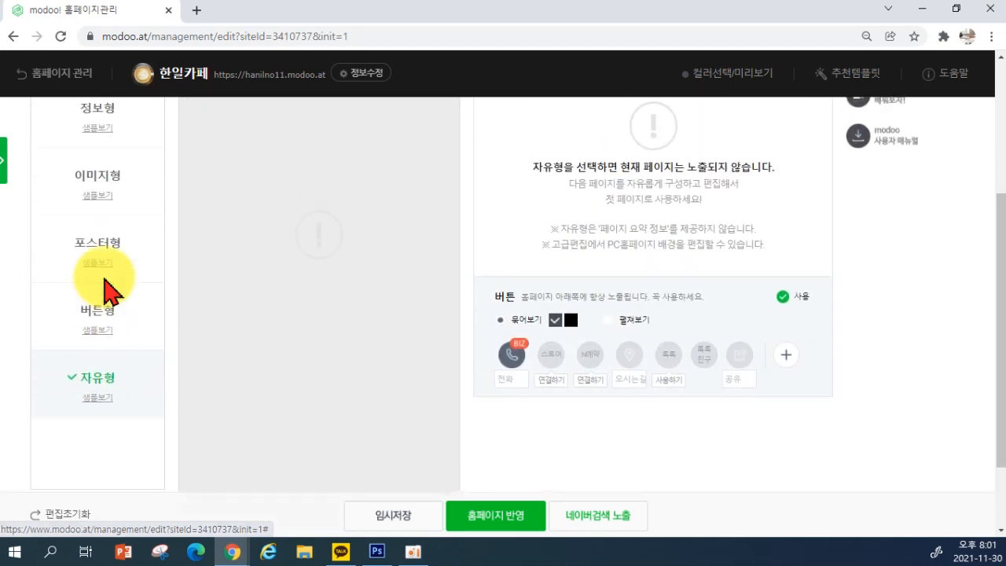
scroll(275, 400, up, 2)
scroll(401, 384, down, 2)
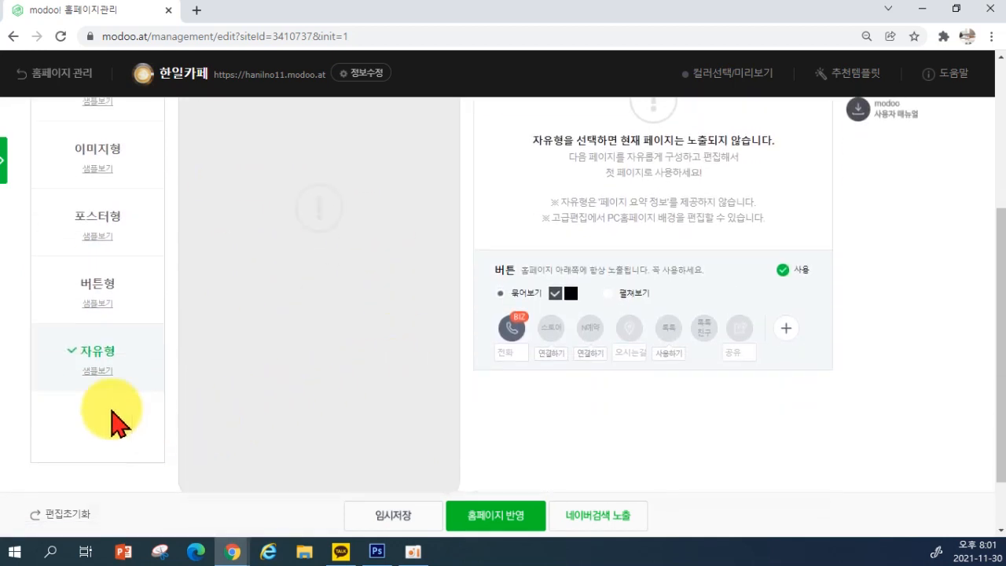
scroll(308, 425, up, 2)
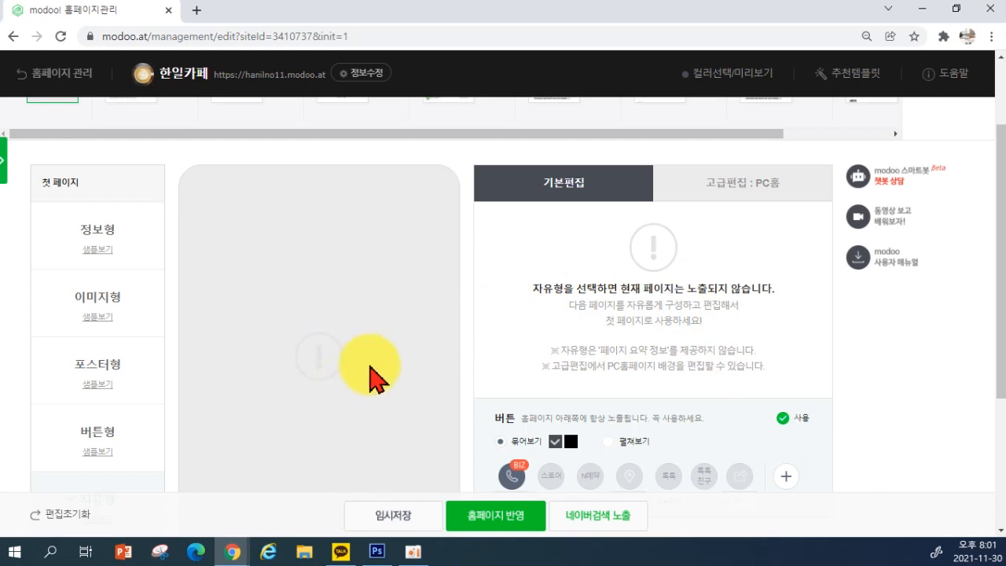
scroll(108, 393, down, 3)
scroll(101, 317, up, 2)
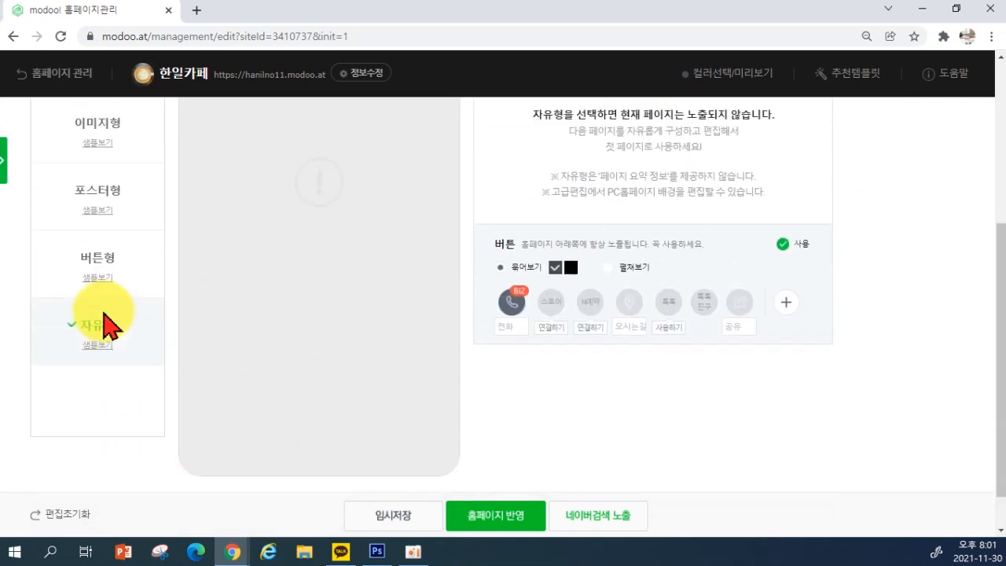
scroll(69, 422, up, 2)
scroll(142, 464, down, 2)
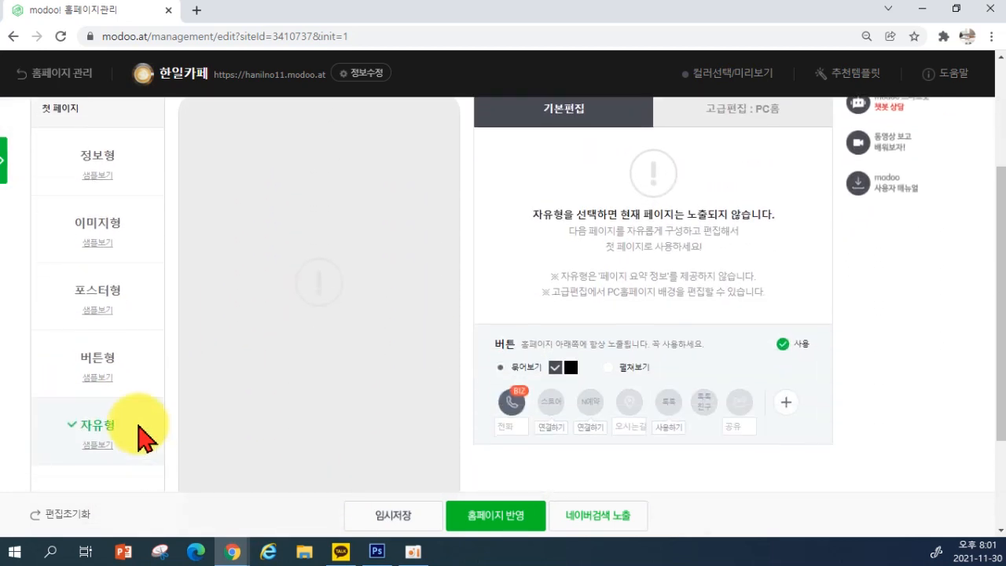
Switch the front page to the 버튼형 layout and review its 기본편집 settings
click(97, 359)
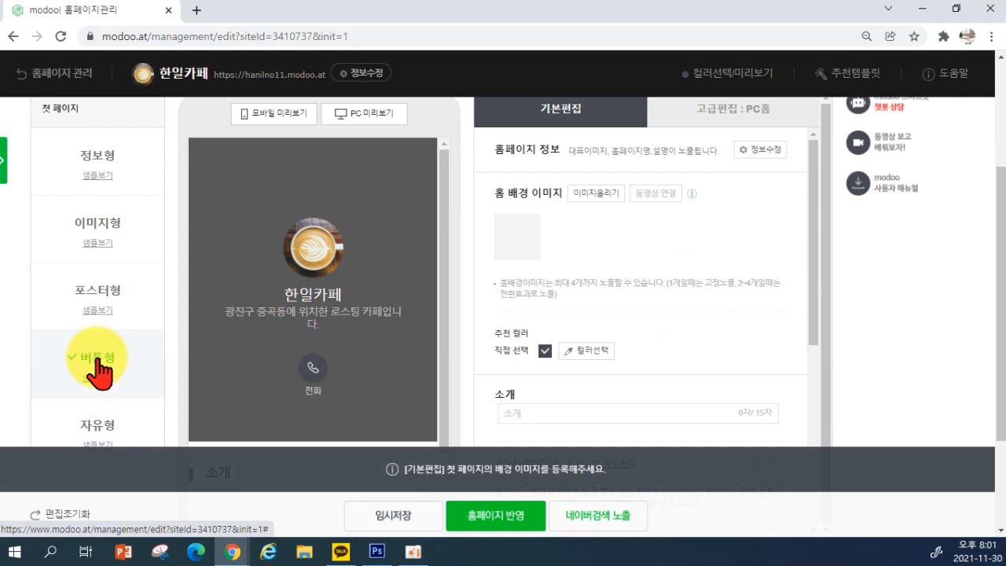
scroll(653, 220, up, 1)
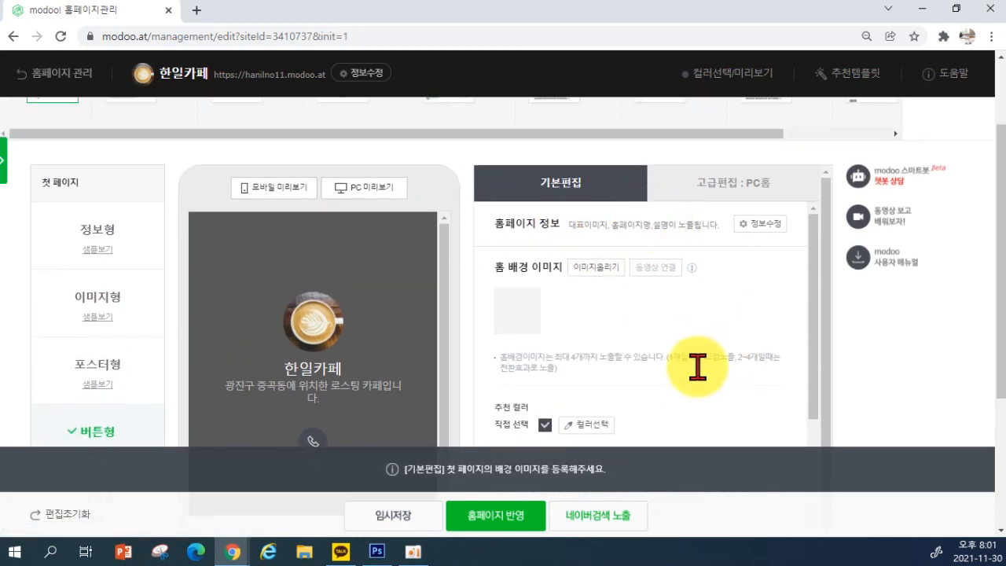
scroll(690, 321, down, 5)
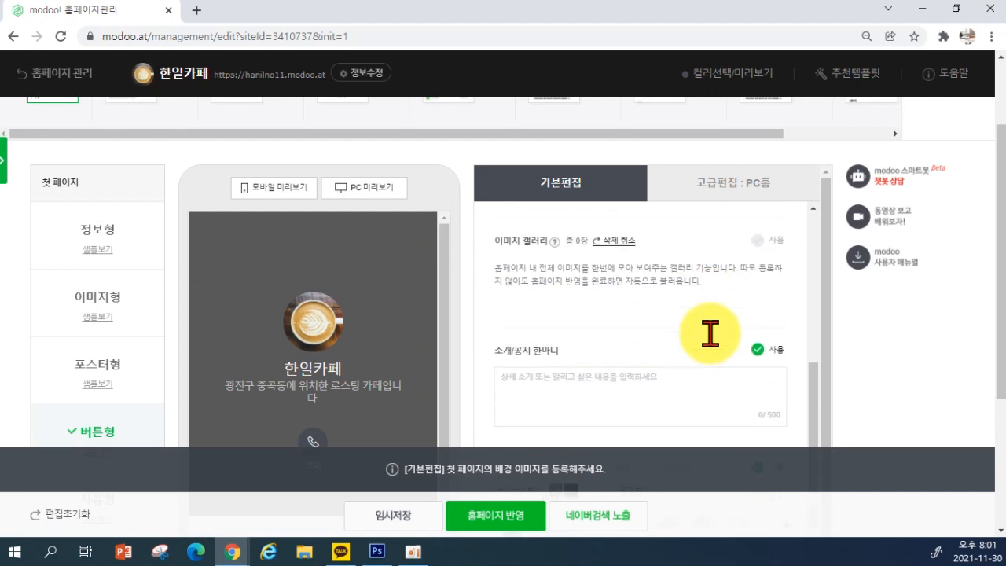
scroll(707, 354, up, 5)
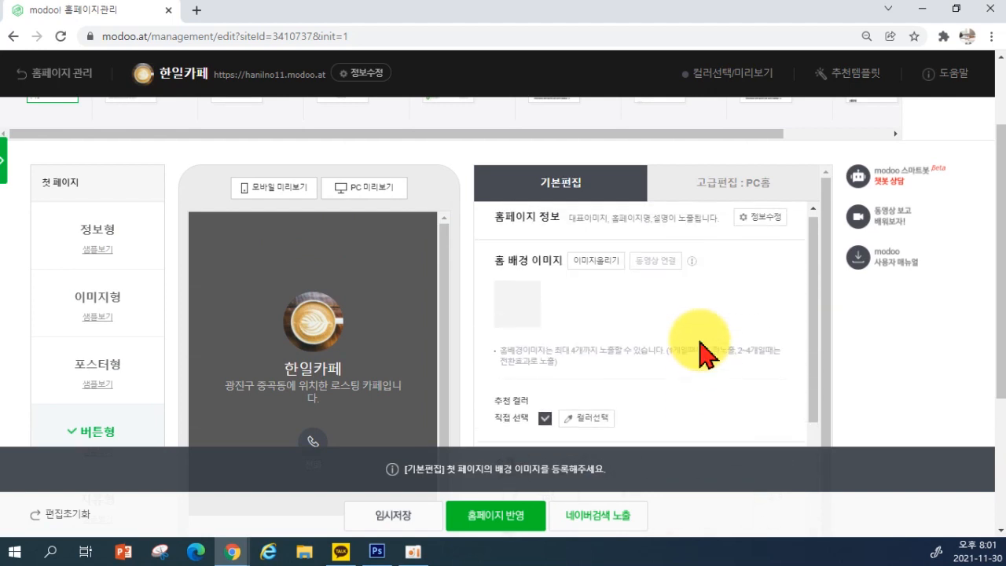
scroll(702, 354, up, 1)
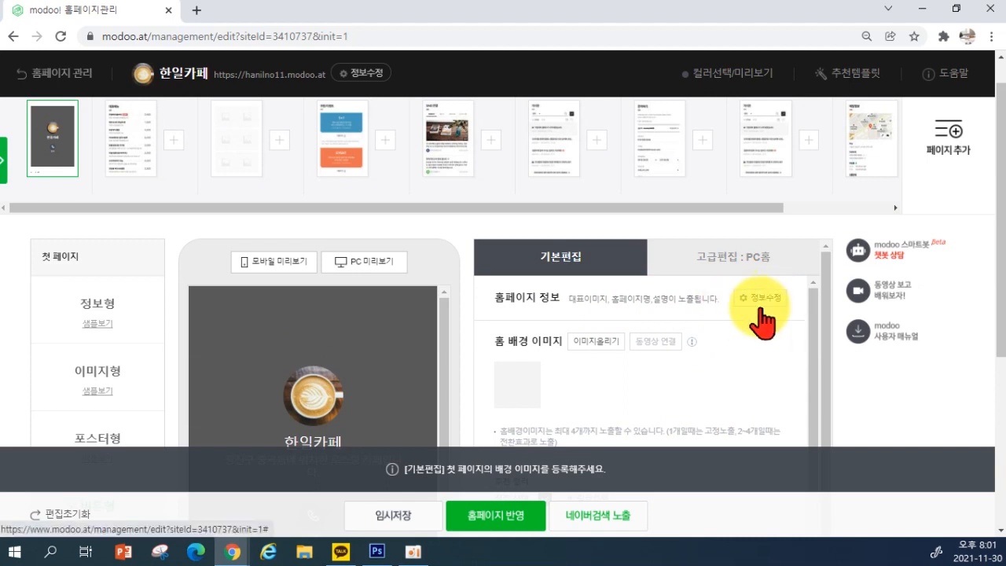
scroll(545, 353, down, 2)
scroll(550, 425, up, 2)
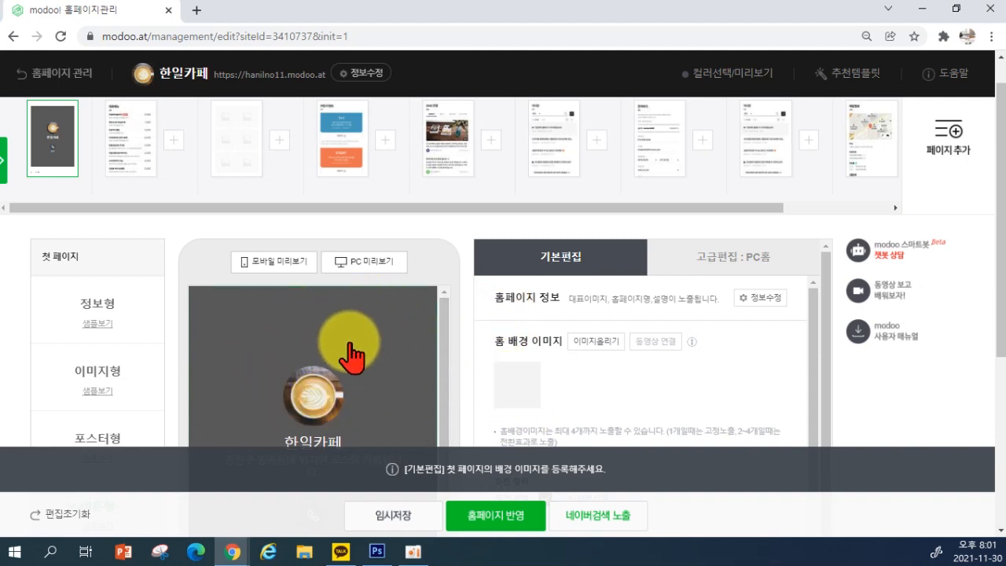
Upload coffee photos 1–4 from the 커피판매 folder as the home background images
click(595, 343)
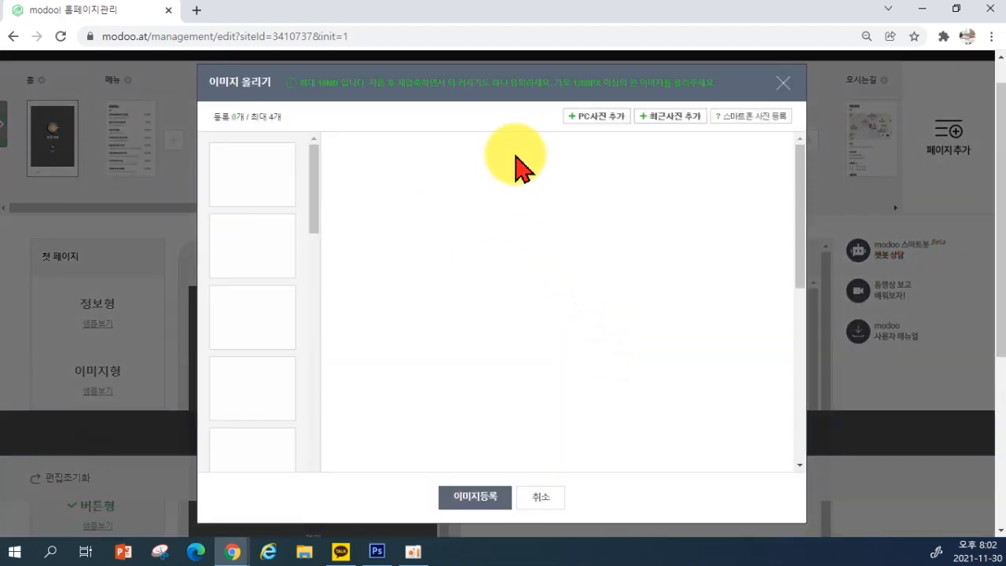
click(781, 83)
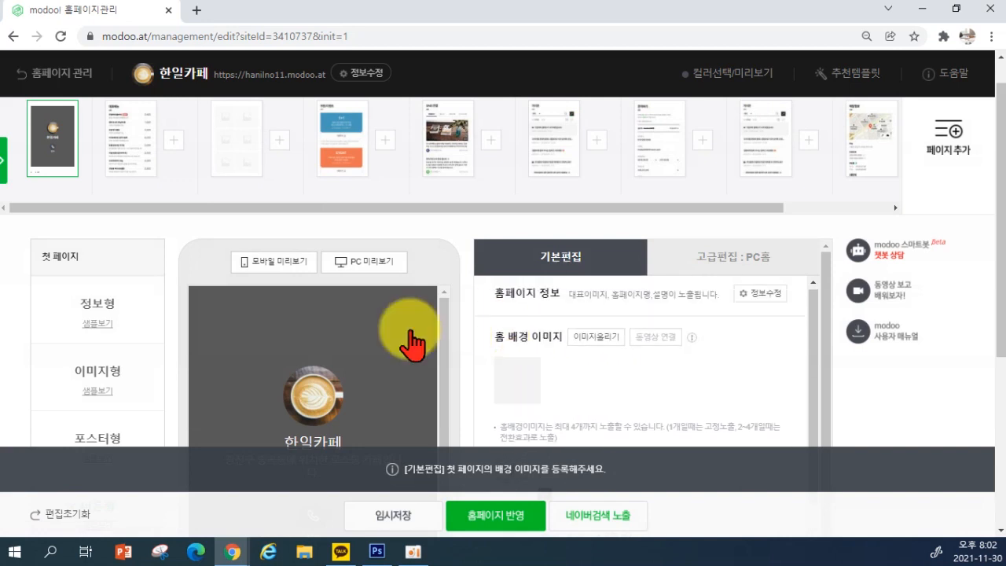
scroll(415, 298, down, 1)
scroll(598, 361, down, 1)
scroll(571, 369, up, 1)
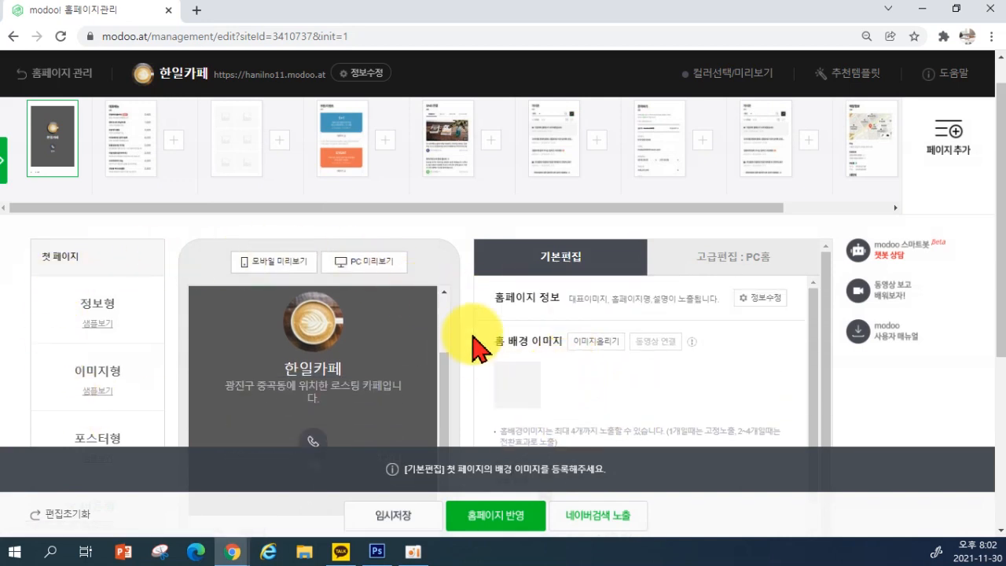
click(599, 343)
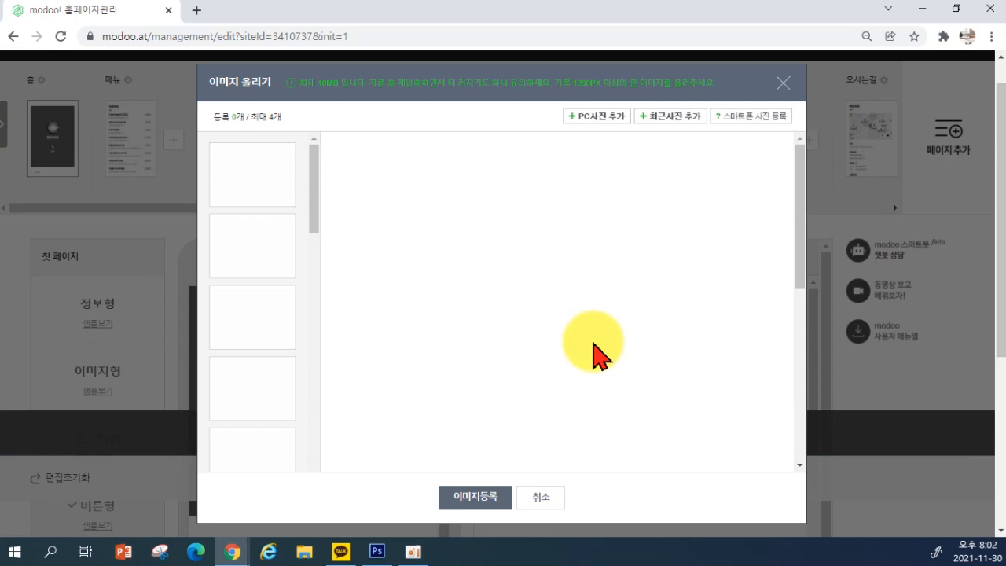
click(600, 124)
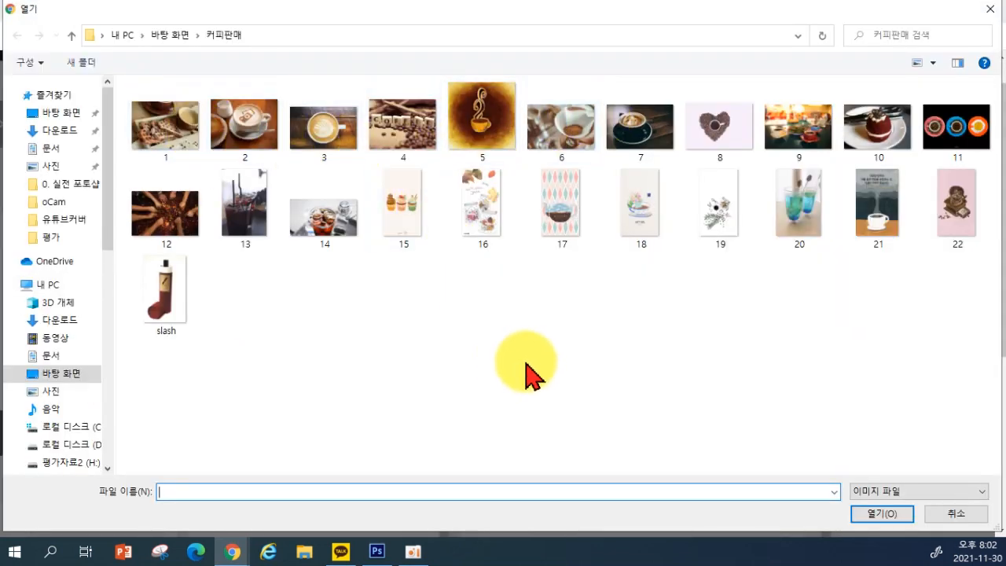
click(163, 151)
shift+click(401, 157)
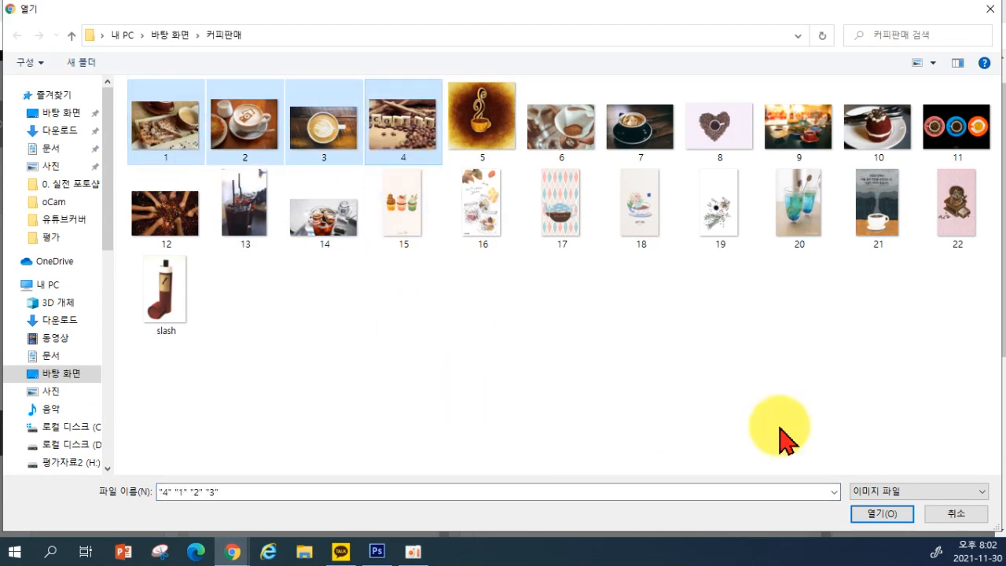
click(882, 514)
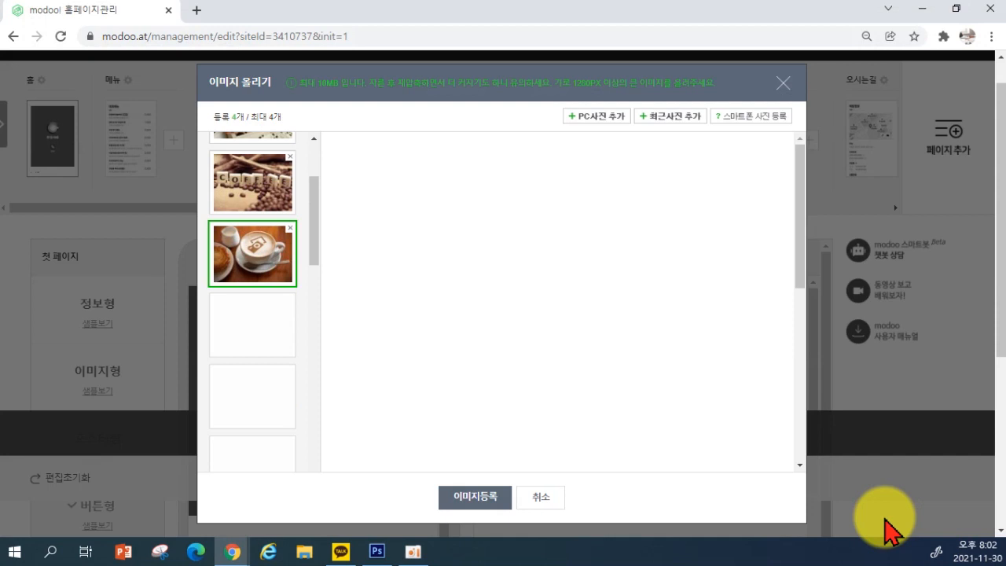
click(476, 498)
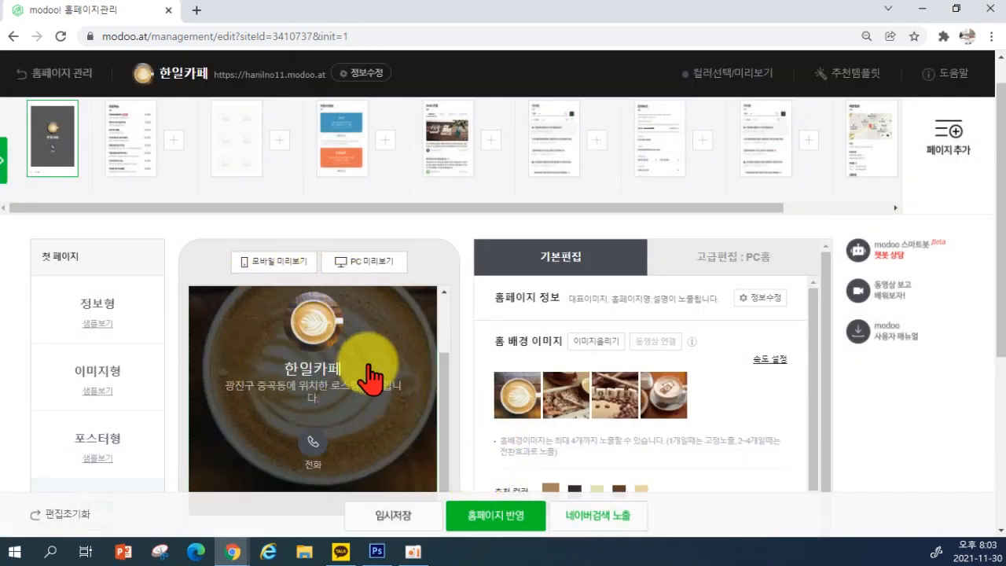
Preview the 한일카페 homepage on mobile with its coffee background images
scroll(242, 349, down, 1)
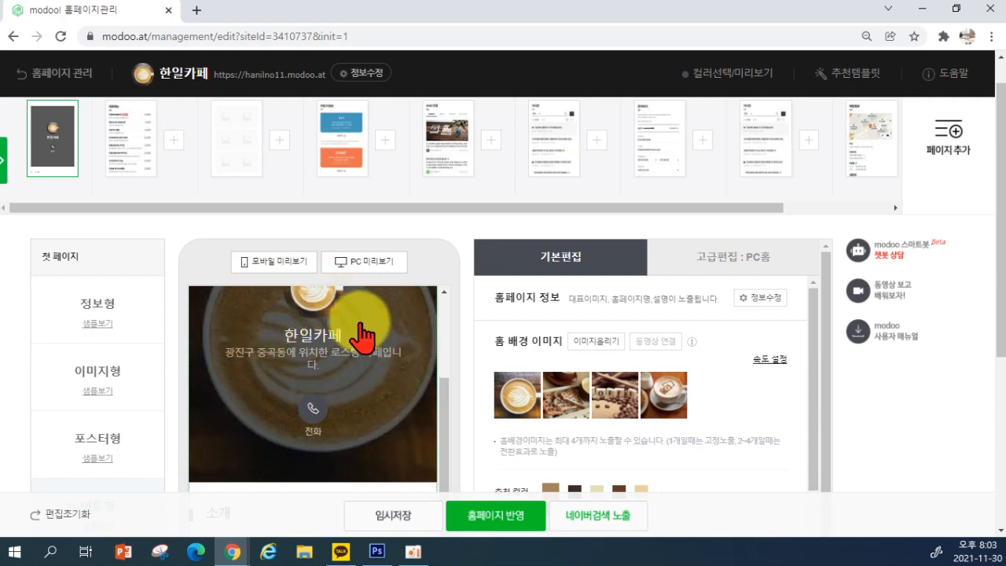
scroll(259, 376, down, 1)
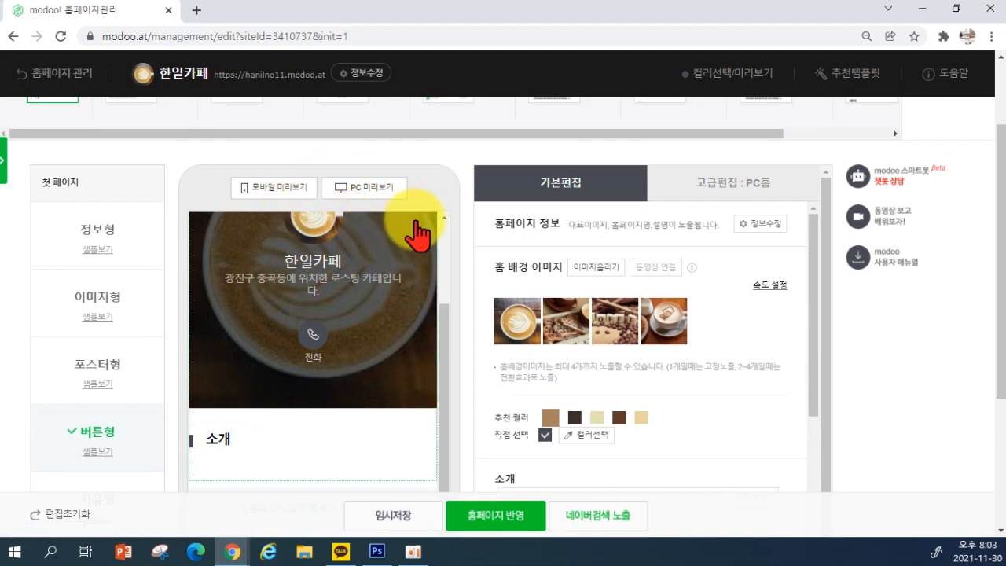
click(273, 188)
scroll(577, 231, down, 5)
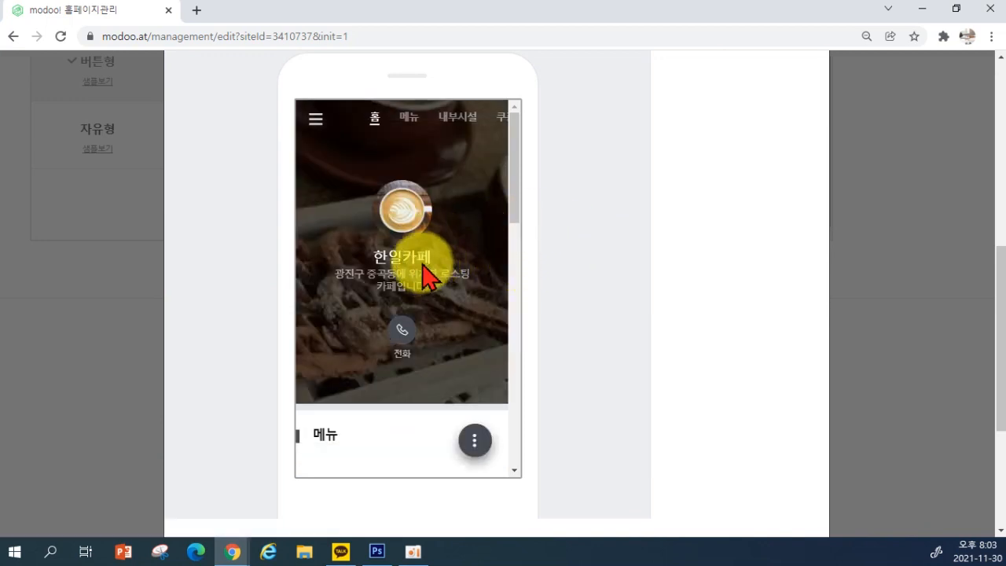
scroll(514, 271, down, 1)
scroll(515, 271, up, 1)
scroll(519, 279, up, 2)
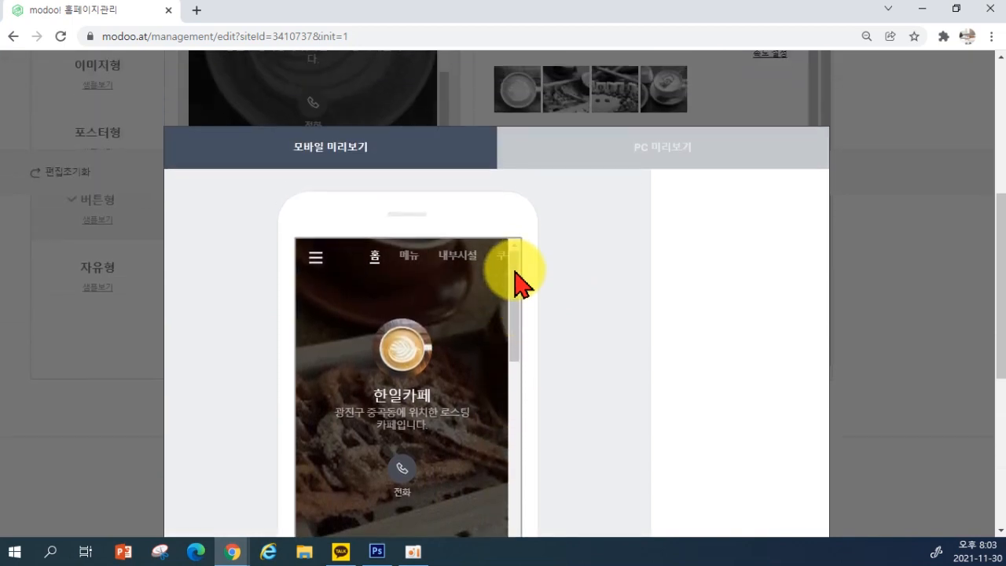
Cancel the colour selection window without applying any colour
scroll(493, 295, down, 4)
scroll(495, 299, up, 4)
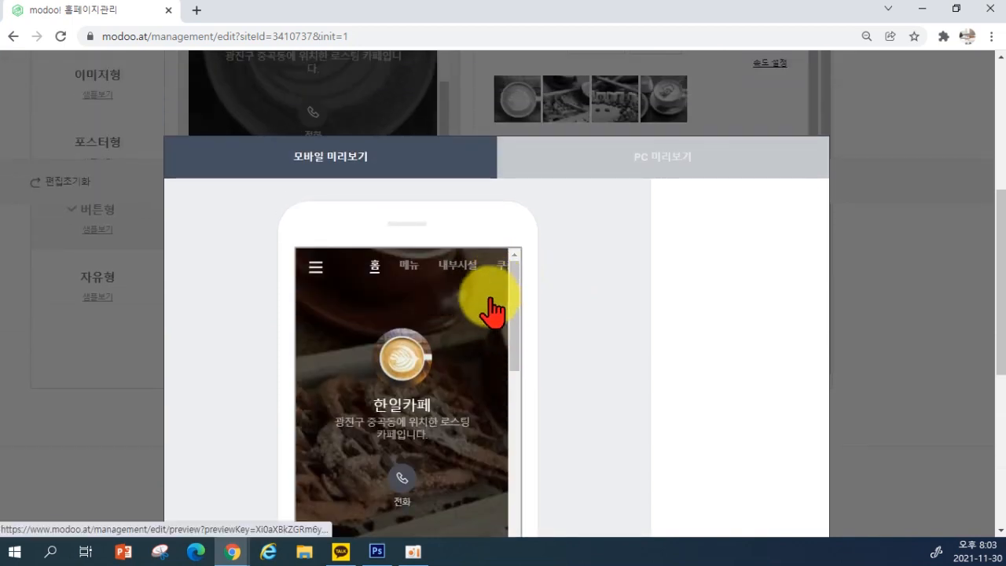
scroll(556, 415, down, 3)
scroll(560, 405, down, 2)
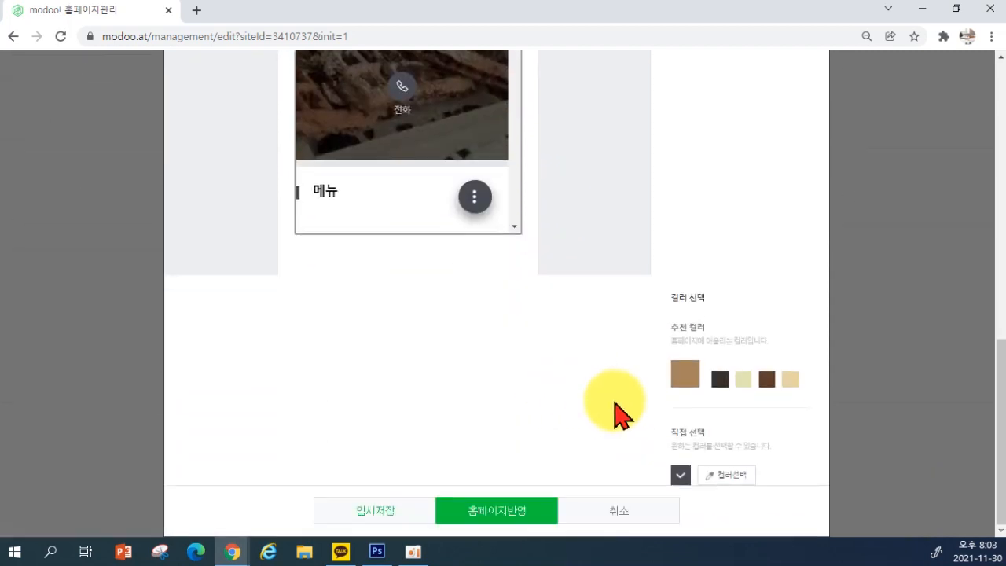
click(626, 511)
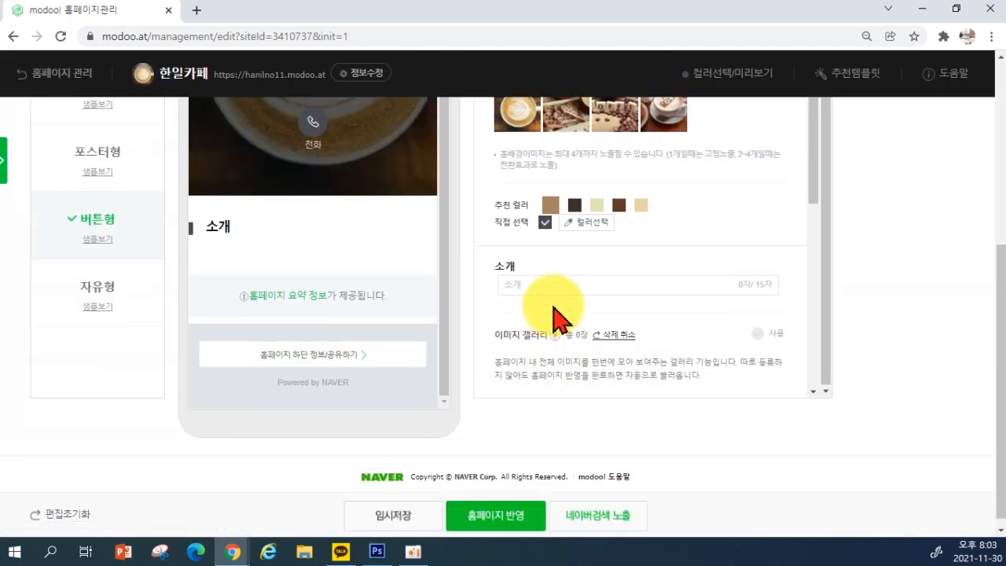
scroll(557, 314, up, 3)
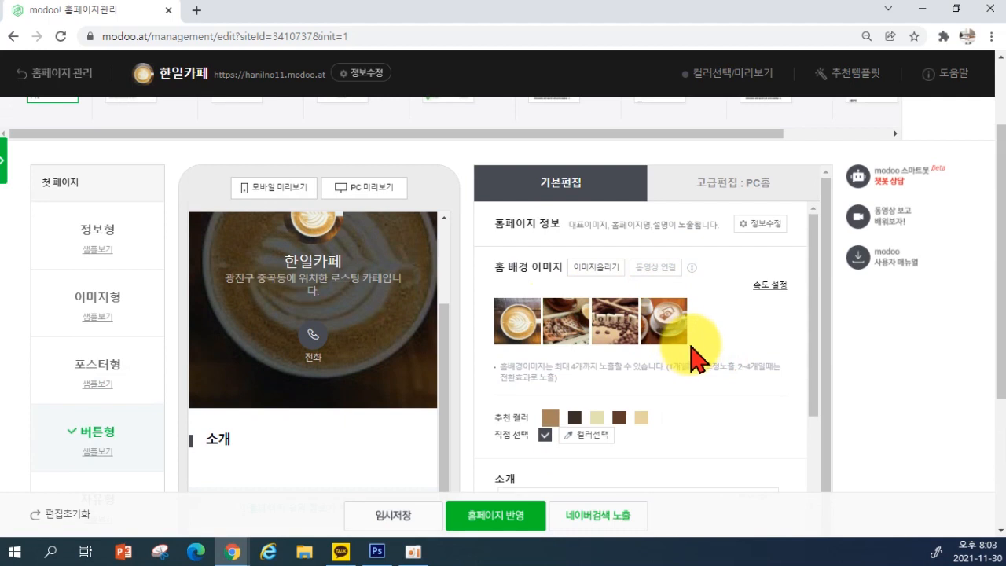
click(767, 287)
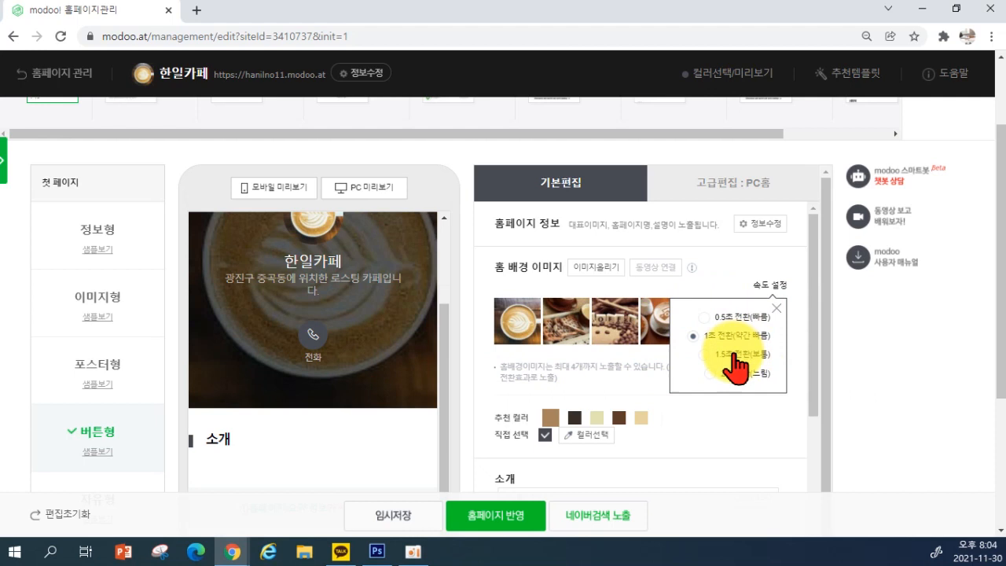
click(744, 425)
scroll(633, 422, down, 1)
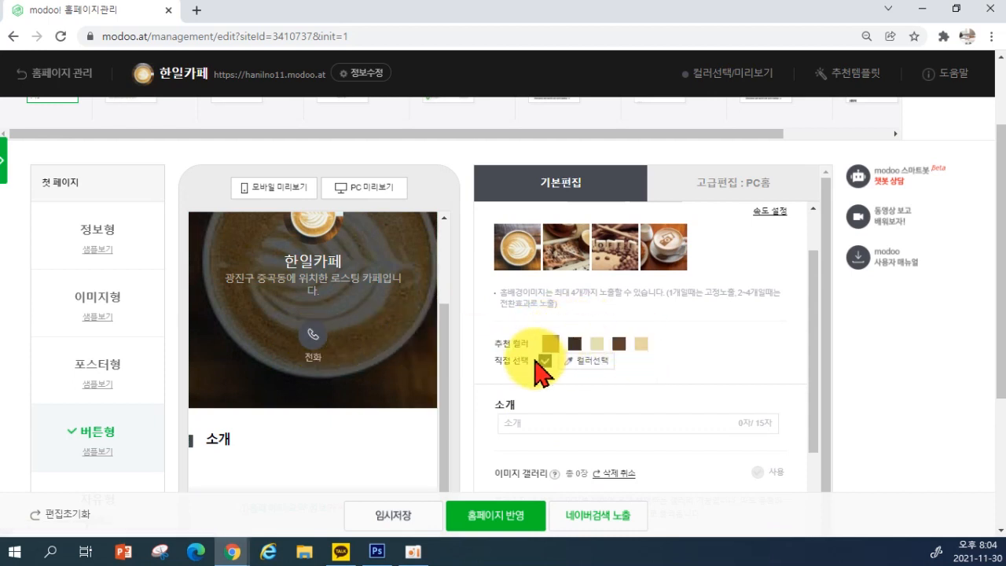
Set the custom accent colour to bright magenta
click(577, 364)
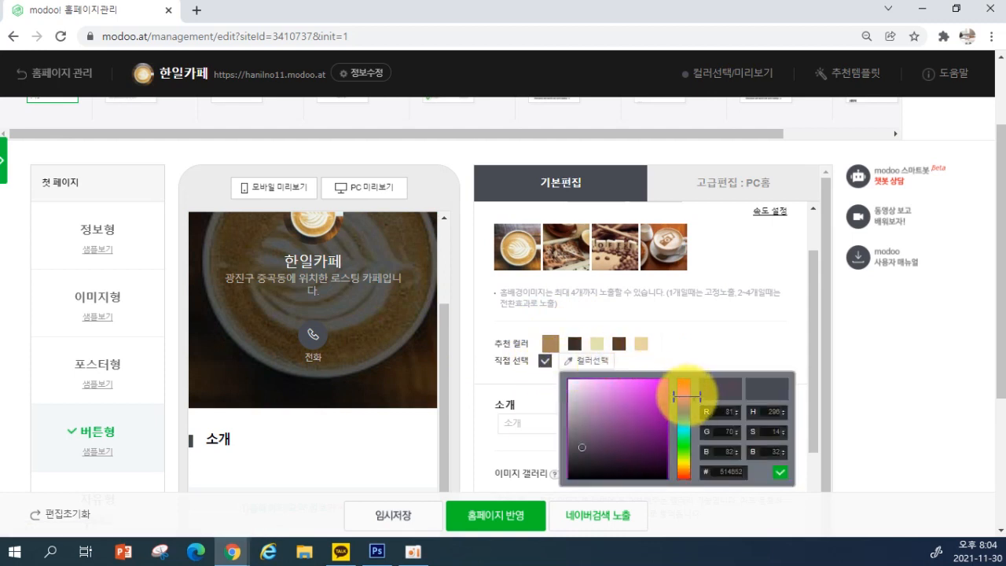
click(658, 383)
click(779, 471)
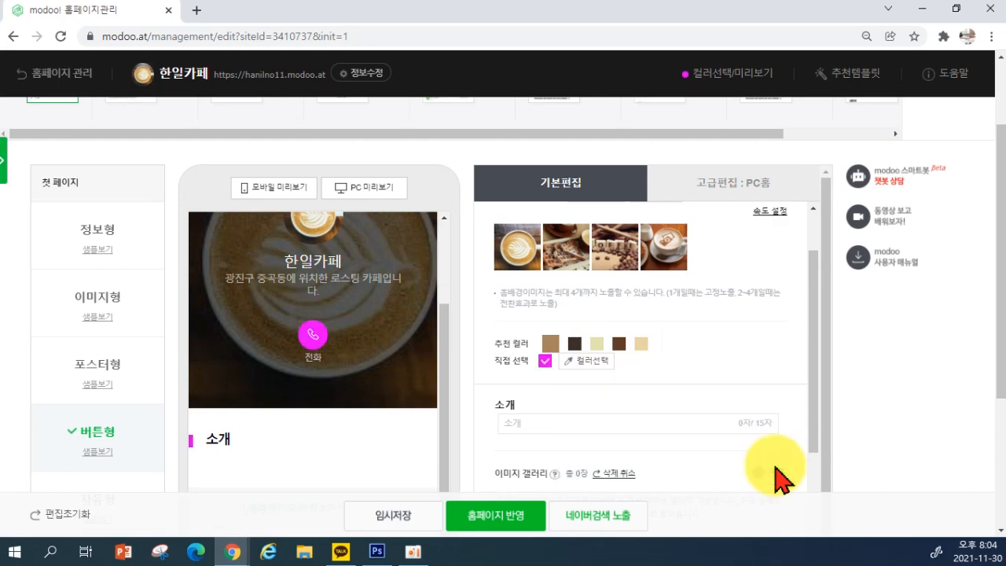
Change the custom accent colour to orange so the phone button and heading marker match
click(591, 362)
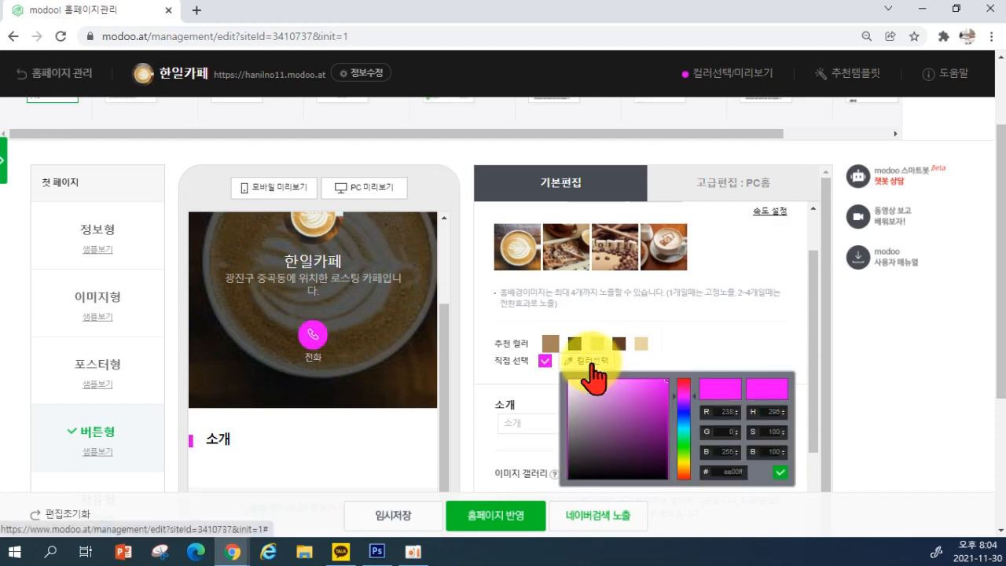
click(677, 469)
click(639, 418)
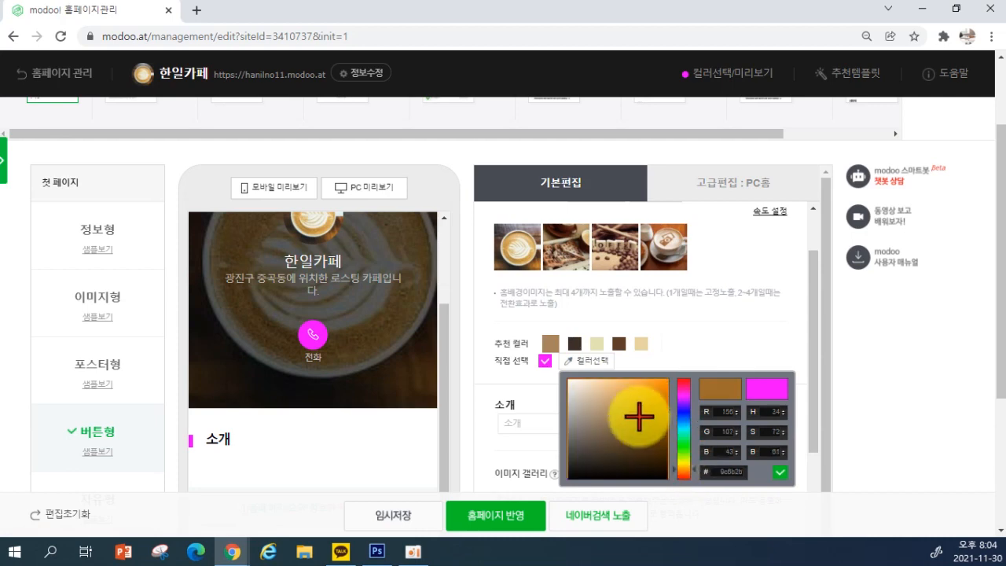
click(649, 388)
click(778, 471)
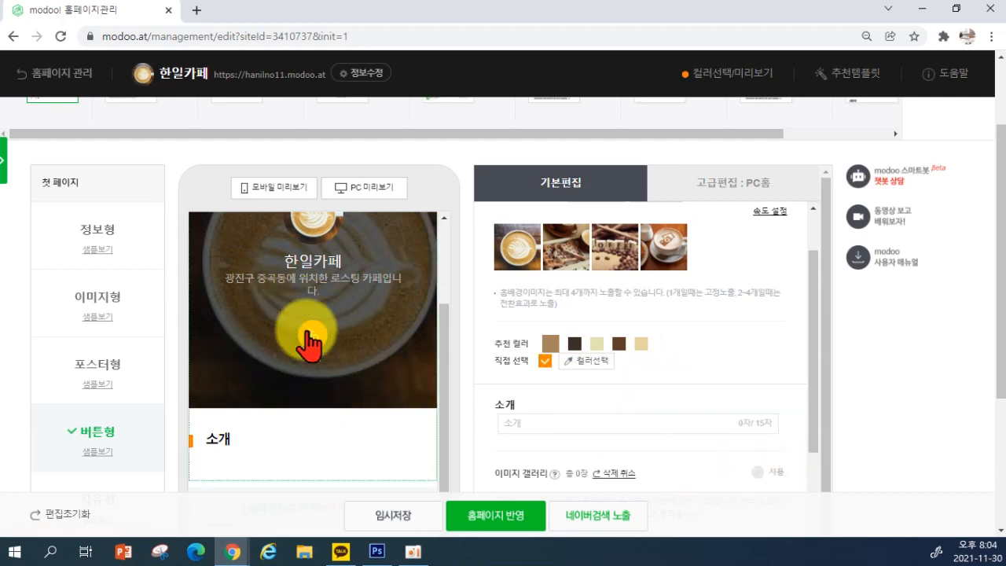
scroll(312, 367, up, 1)
scroll(318, 383, down, 1)
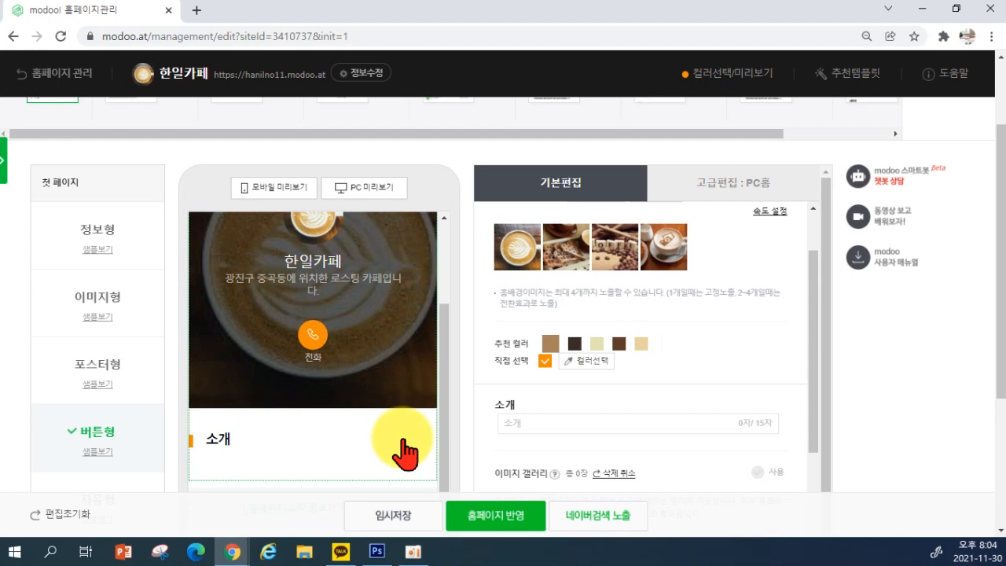
scroll(406, 442, down, 1)
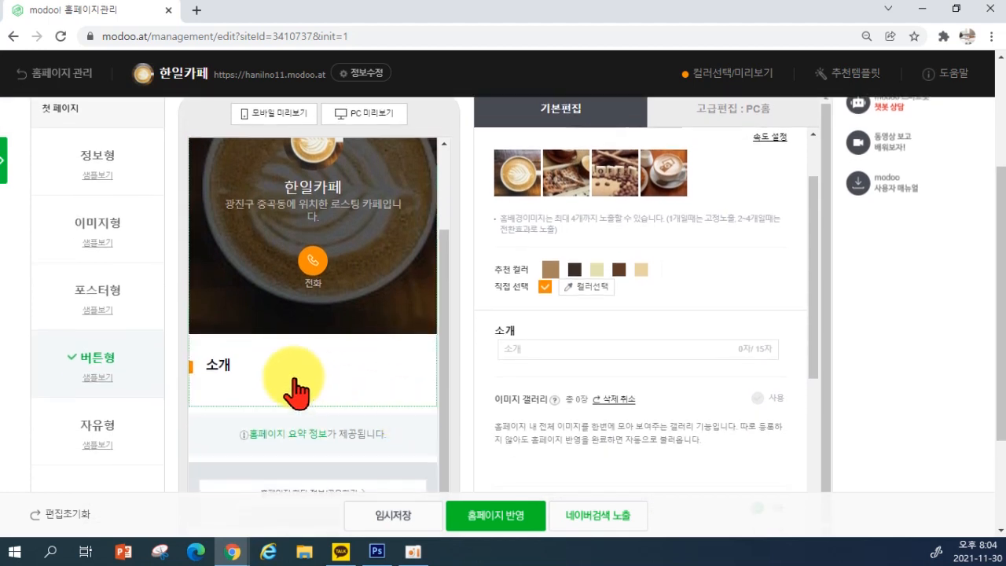
scroll(272, 369, up, 1)
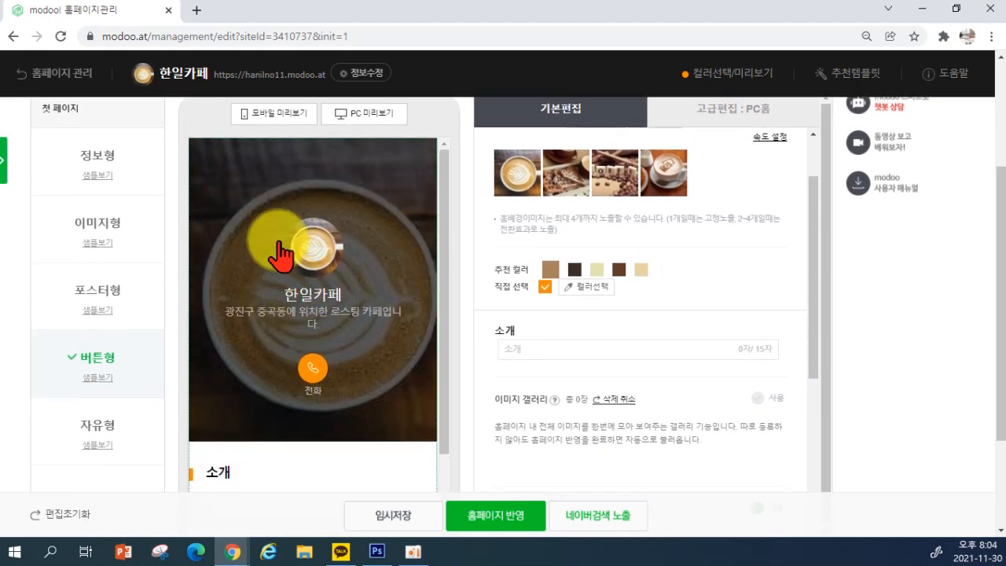
scroll(338, 450, down, 1)
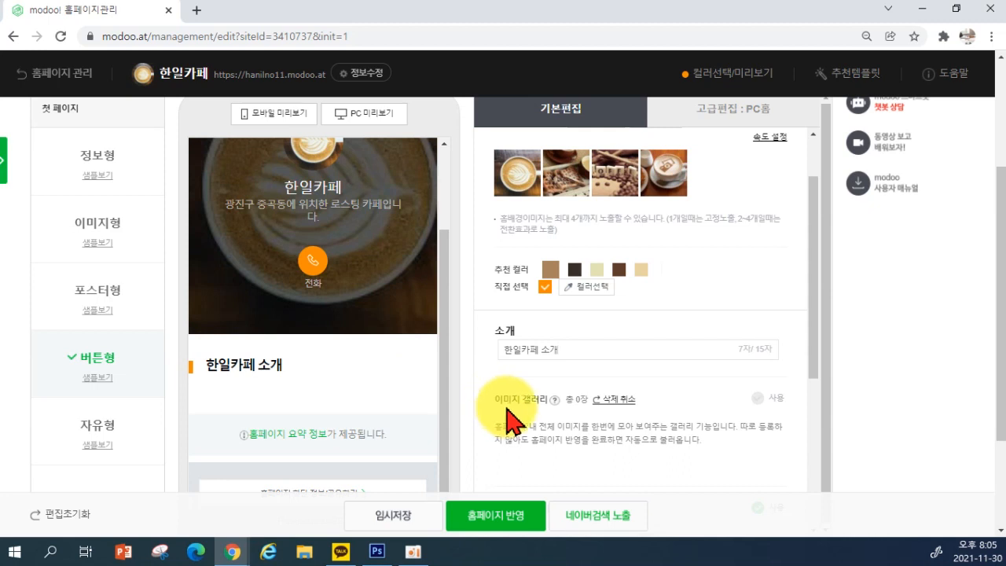
Title the intro section 한일카페 소개 and move into the 소개/공지 한마디 text box
scroll(590, 402, down, 1)
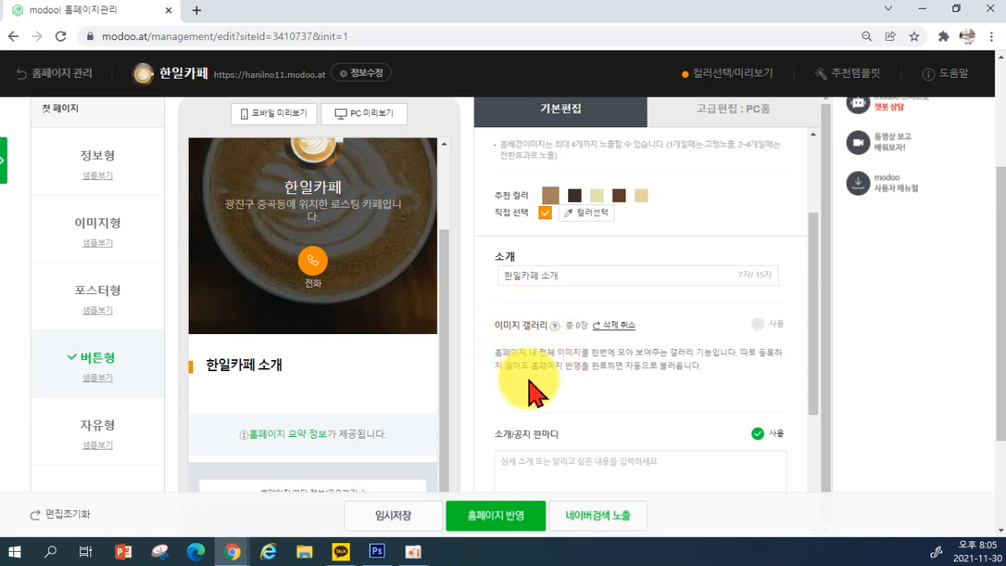
scroll(532, 389, down, 2)
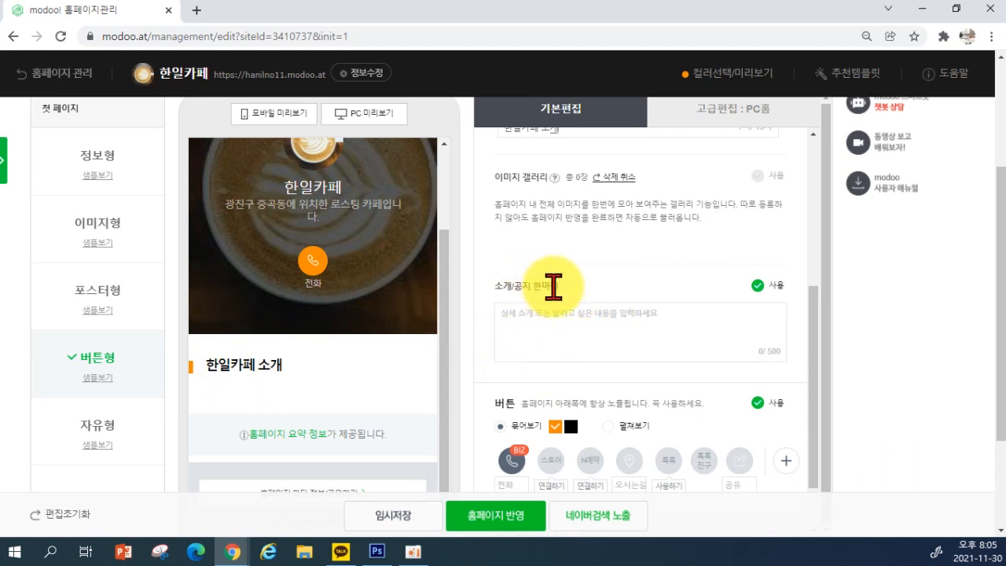
click(516, 331)
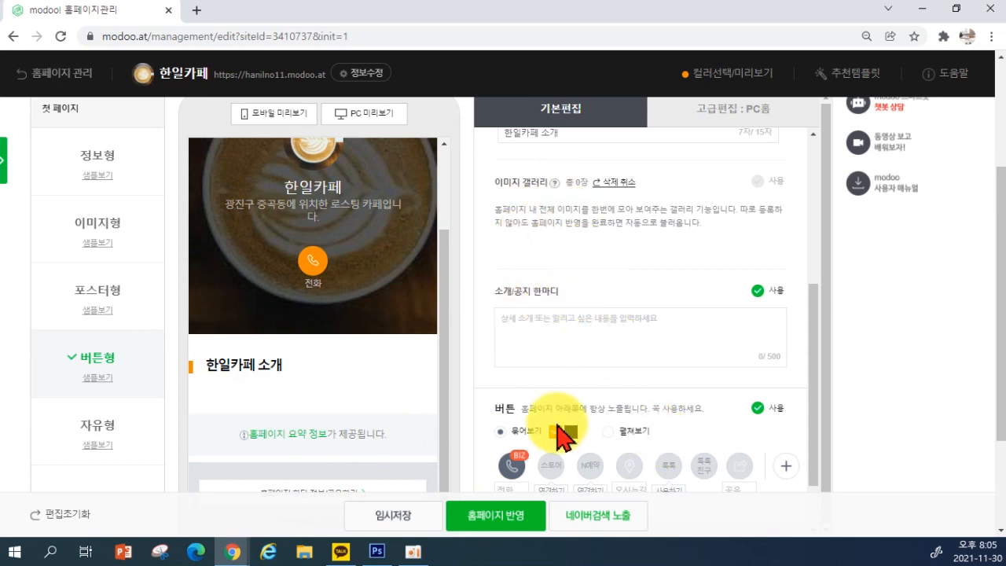
scroll(658, 328, up, 1)
scroll(659, 329, up, 3)
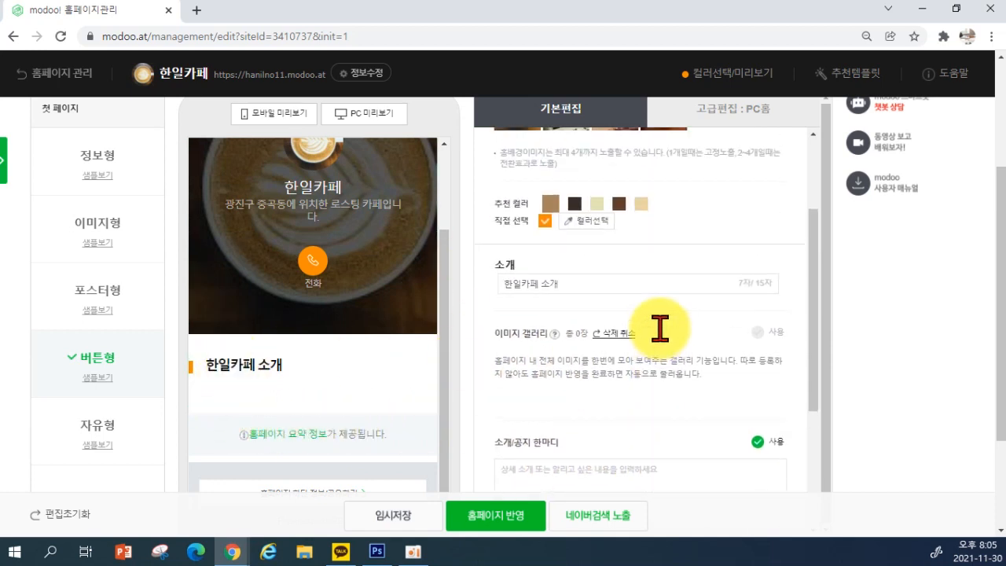
scroll(665, 324, down, 3)
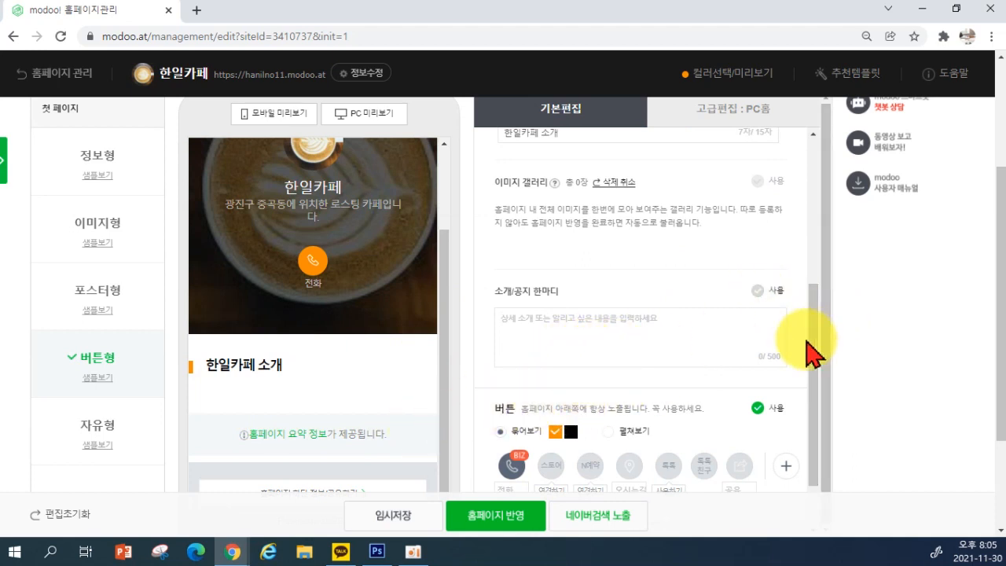
Enable 소개/공지 한마디 and enter the notice 향긋한 원두로 아침을 시작해보세요
click(758, 290)
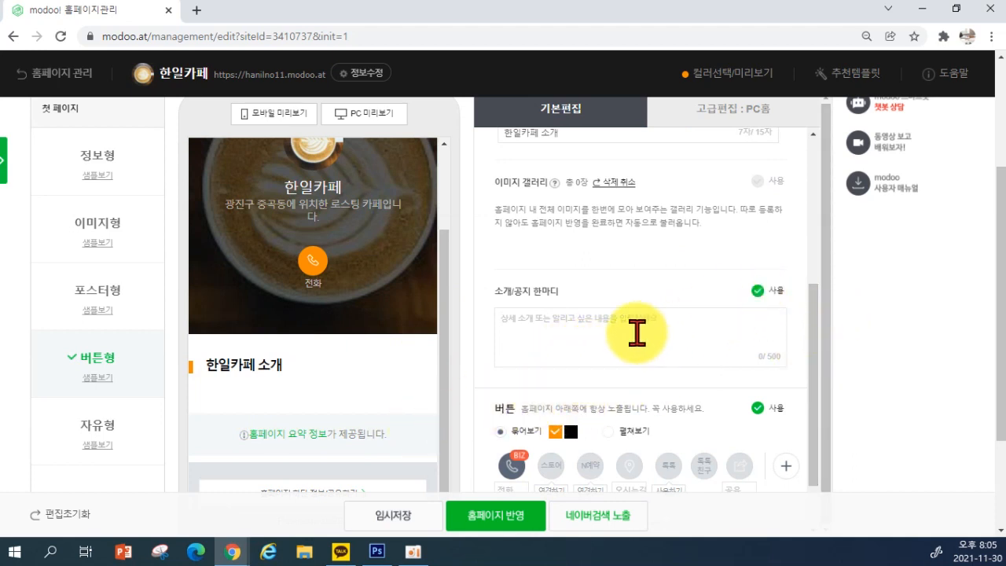
text(한)
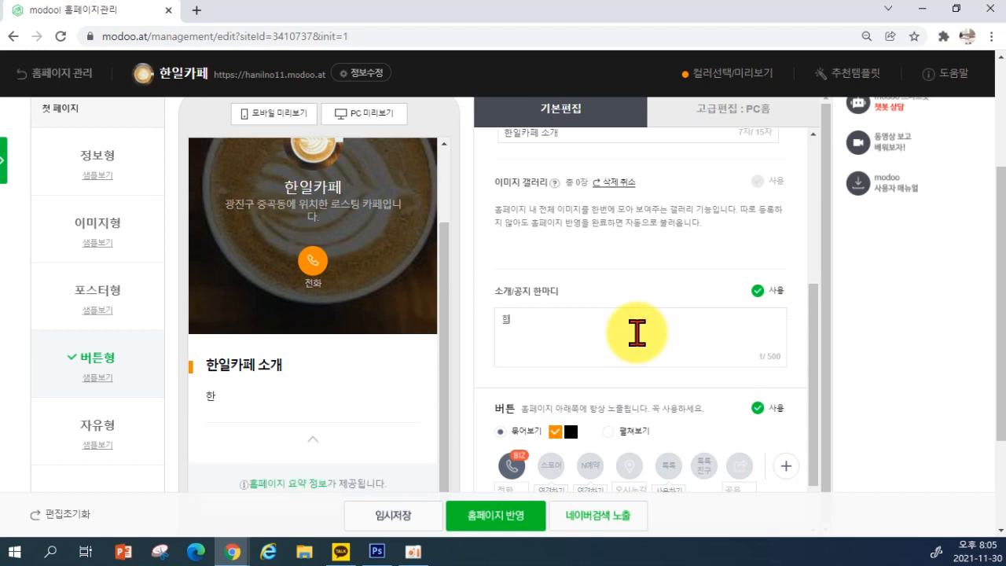
text(일)
key(BackSpace)
key(BackSpace)
text(ㅈ)
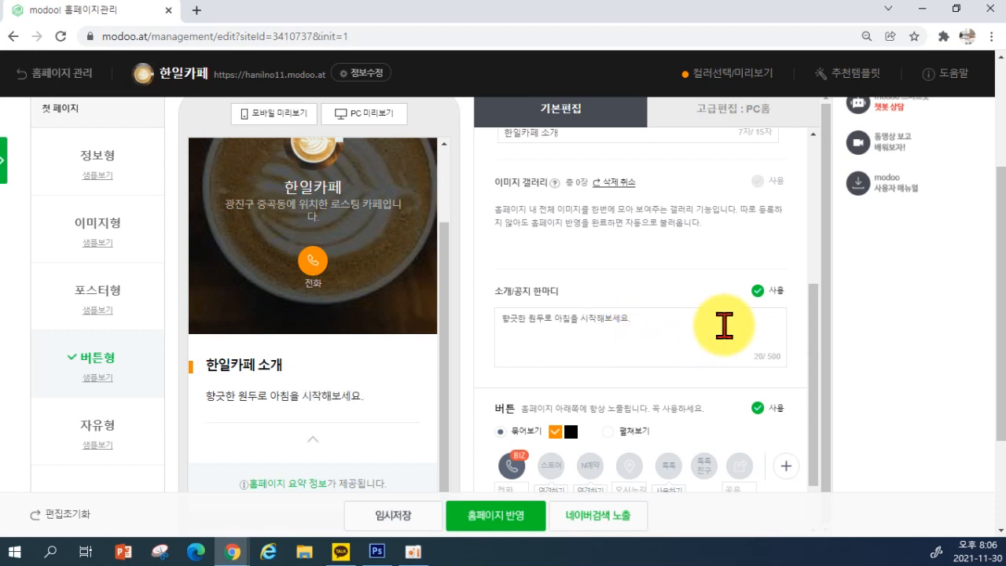
scroll(722, 325, down, 1)
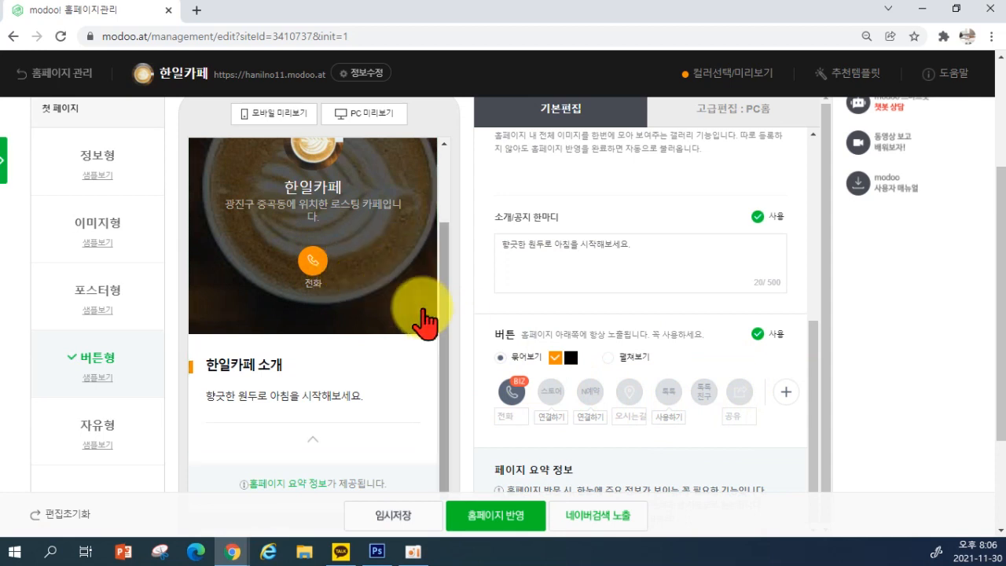
scroll(764, 397, down, 1)
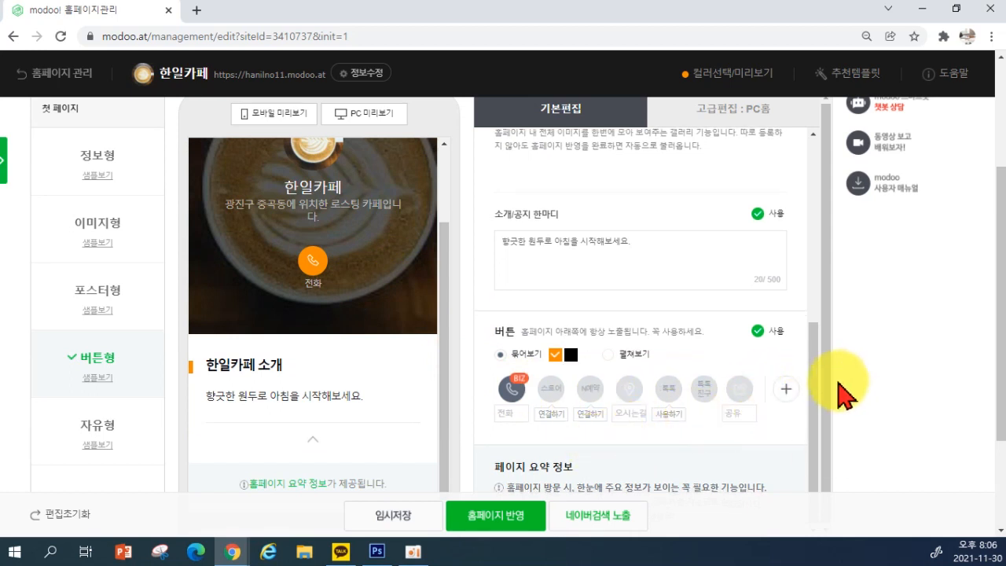
mouse_move(813, 407)
mouse_down()
mouse_move(808, 208)
mouse_move(798, 416)
mouse_up()
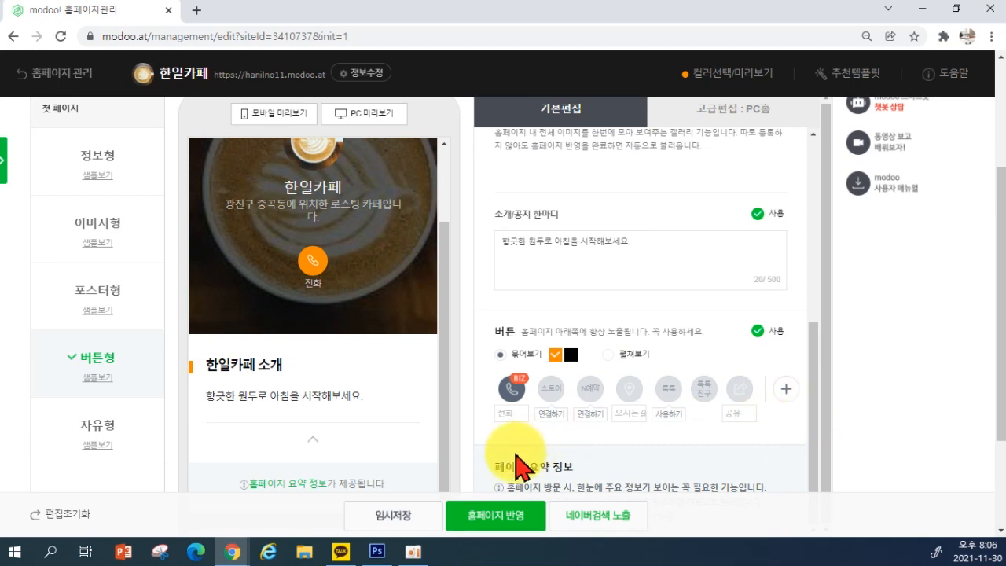
Save the homepage edits with 임시저장 and close the confirmation dialog
click(393, 532)
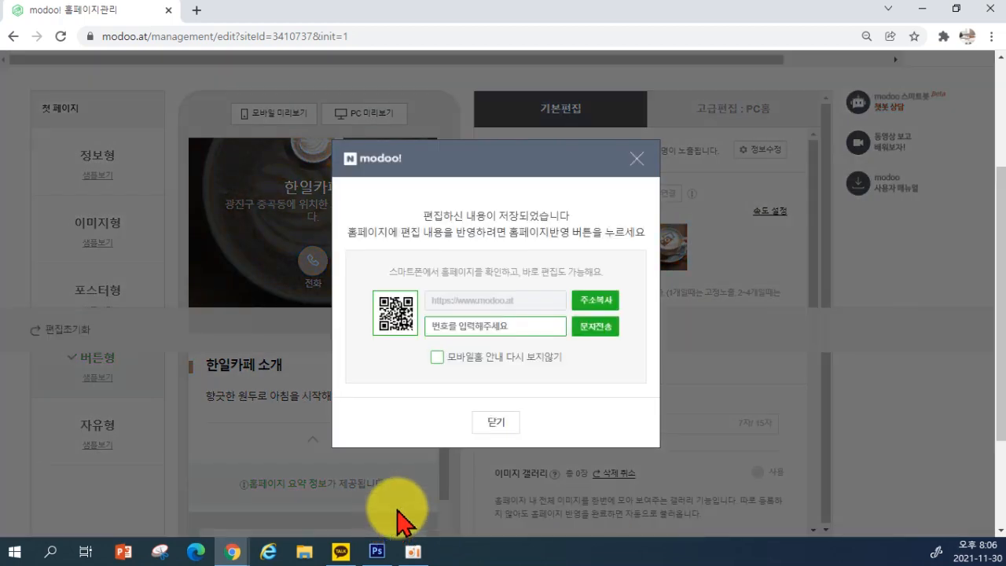
click(508, 432)
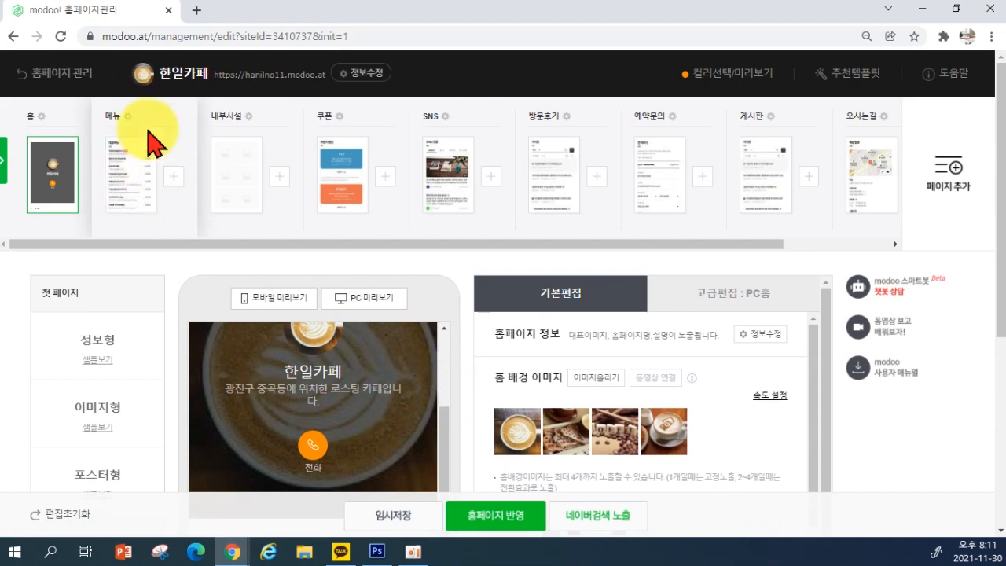
Open the 메뉴 page and the 메뉴/가격 editor for its empty image menu item
click(123, 187)
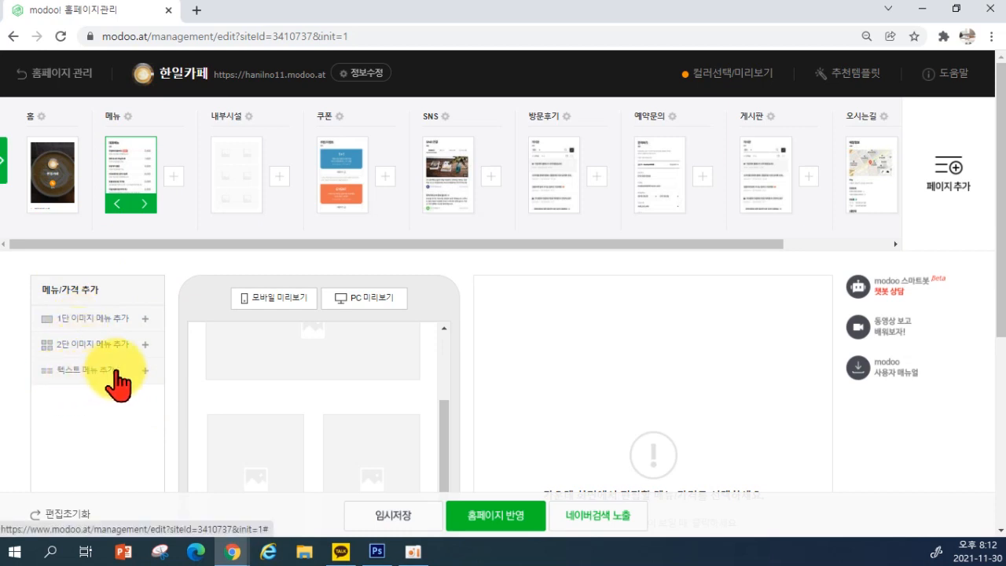
scroll(316, 407, up, 2)
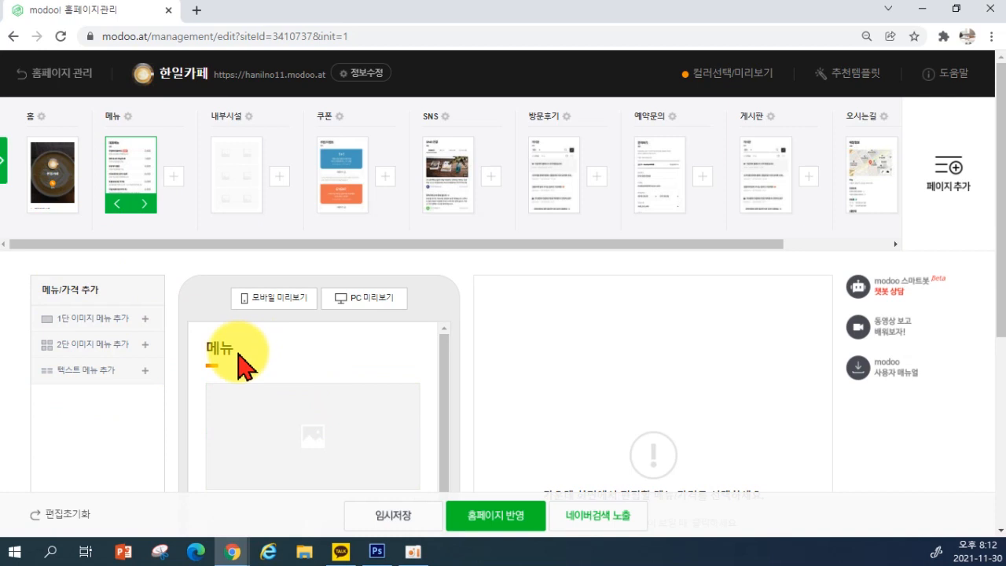
scroll(252, 385, down, 1)
scroll(291, 410, down, 2)
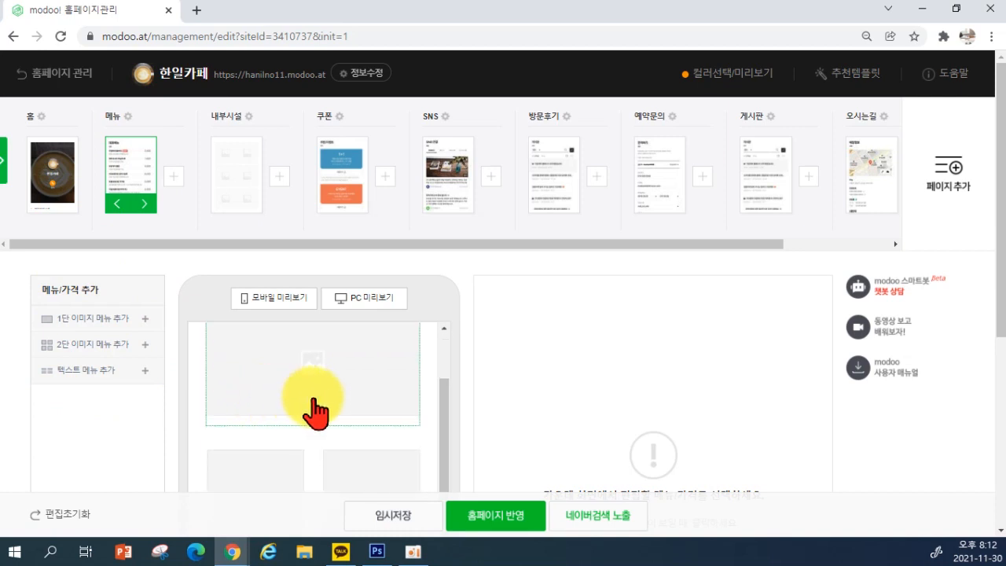
scroll(337, 403, down, 3)
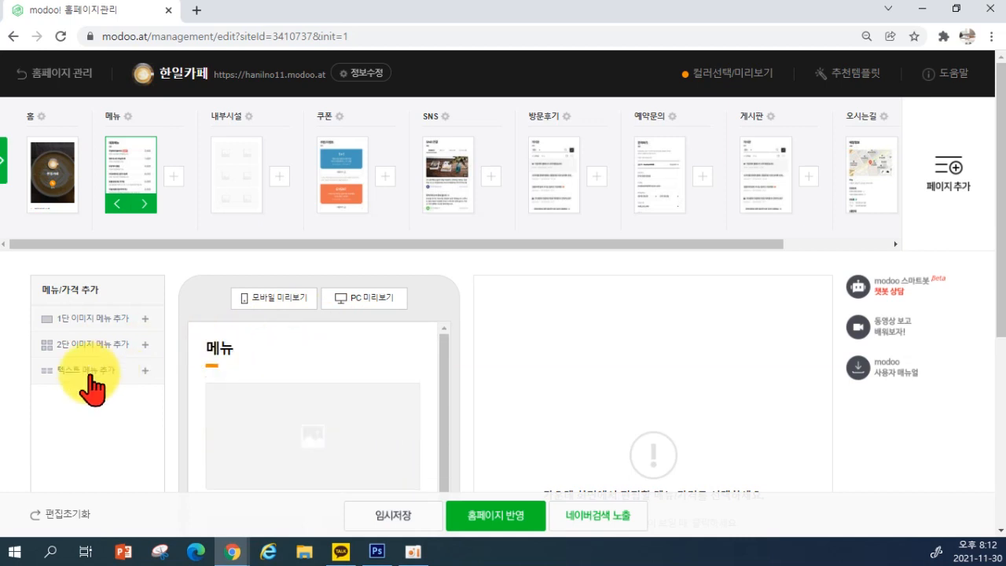
scroll(294, 369, down, 2)
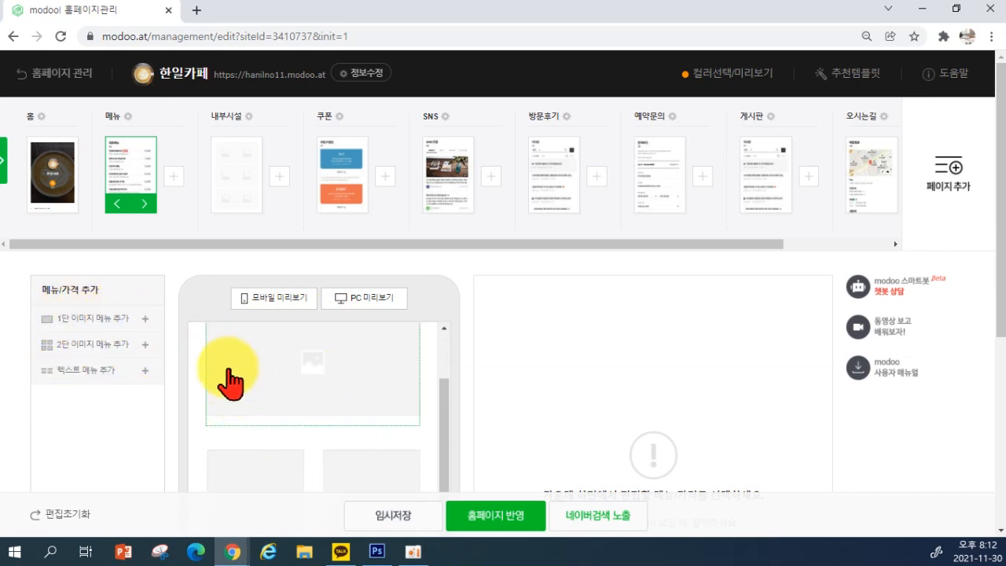
scroll(351, 351, up, 1)
scroll(351, 363, up, 1)
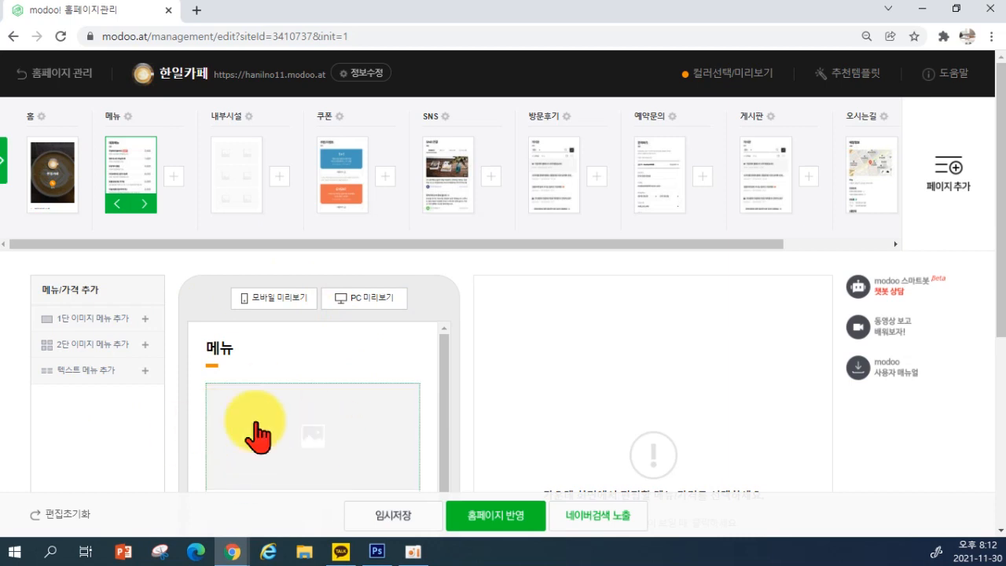
click(305, 435)
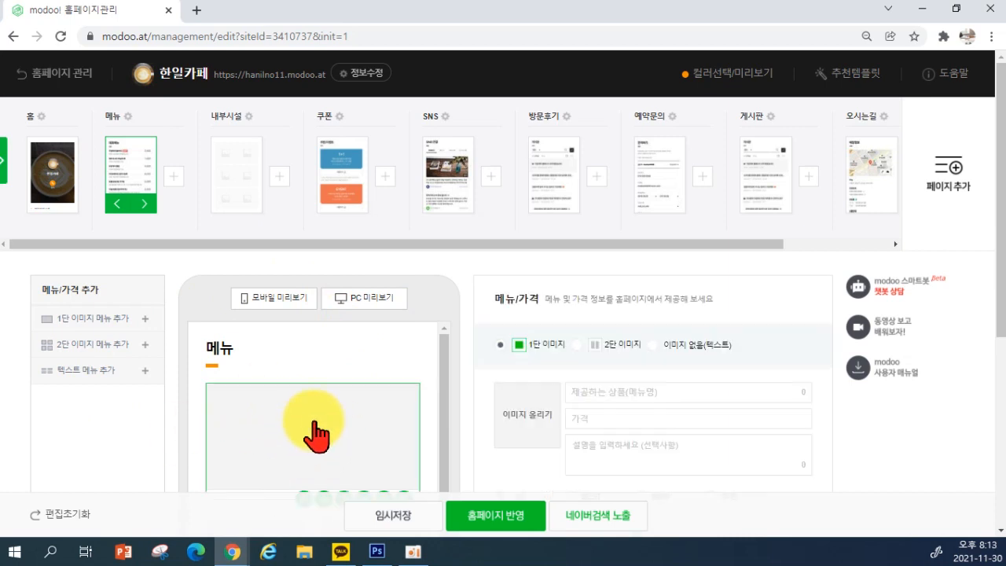
Open the 이미지 올리기 window for the menu item's photo
scroll(364, 422, down, 1)
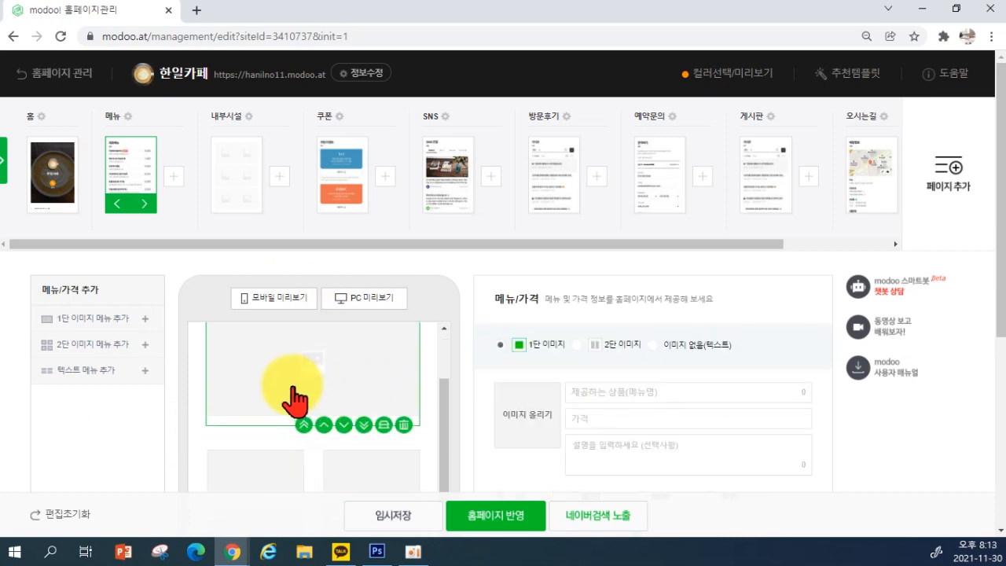
scroll(389, 369, up, 1)
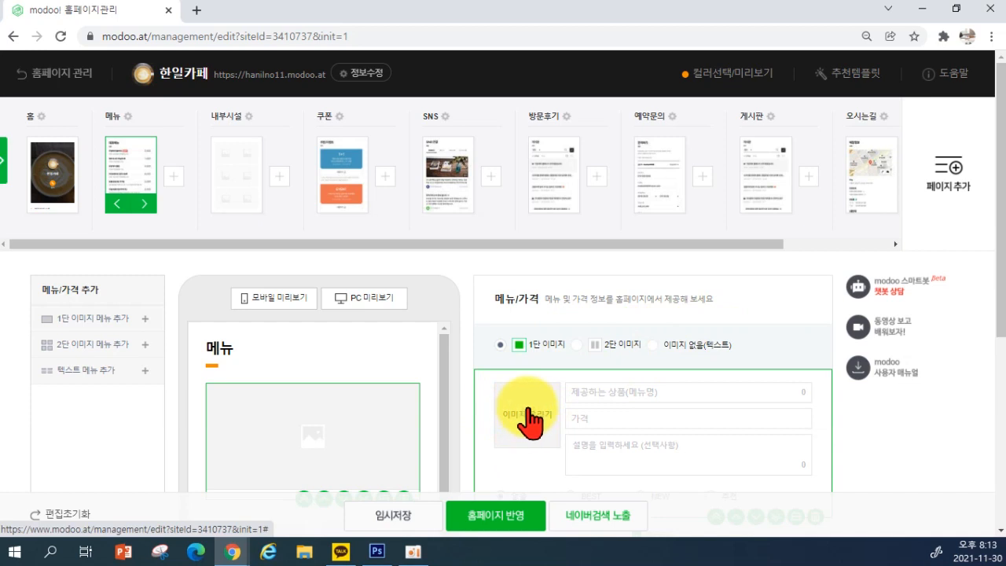
scroll(531, 421, down, 1)
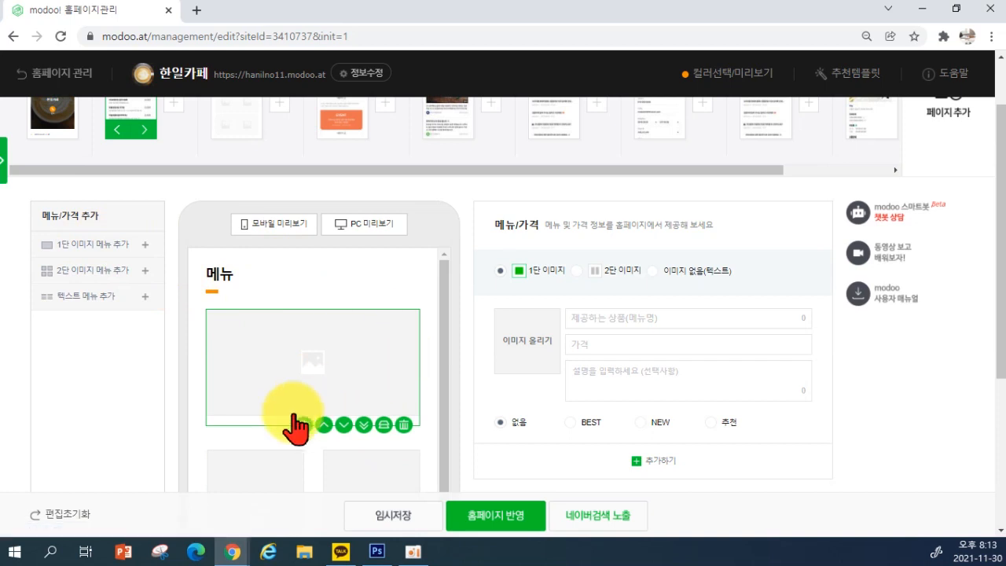
click(525, 359)
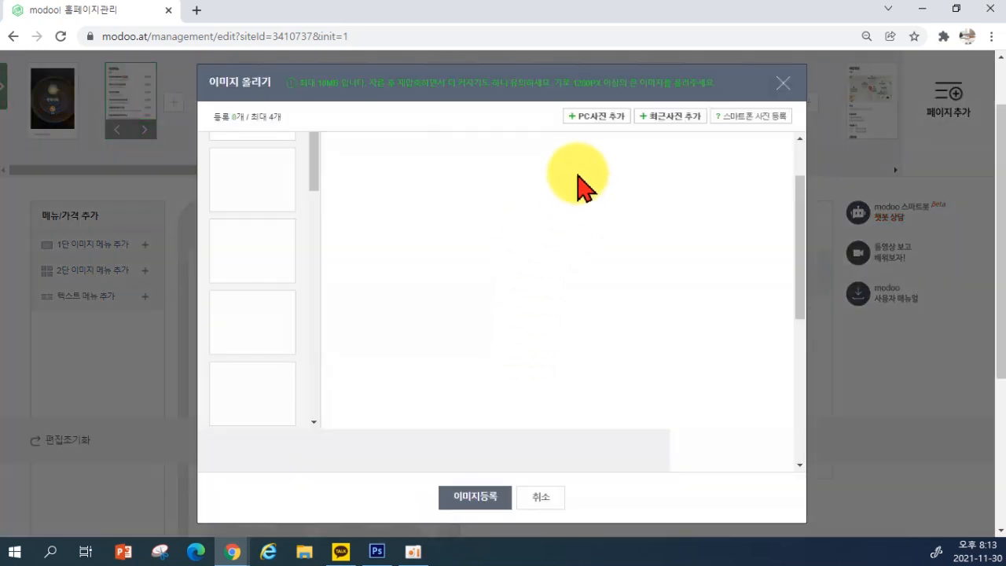
Register coffee photo 1, the waffles-and-coffee shot, as the menu item's image
click(591, 128)
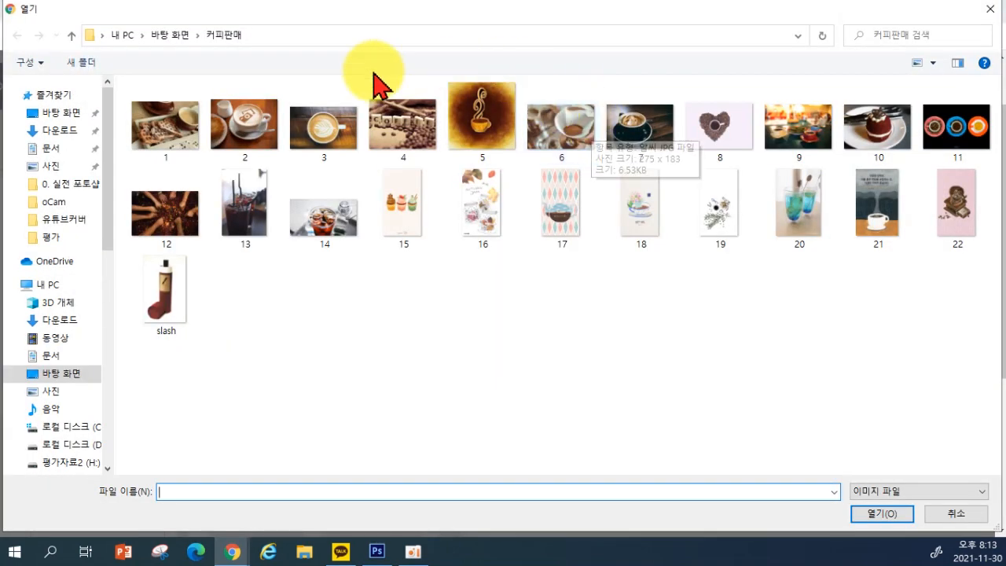
double_click(155, 143)
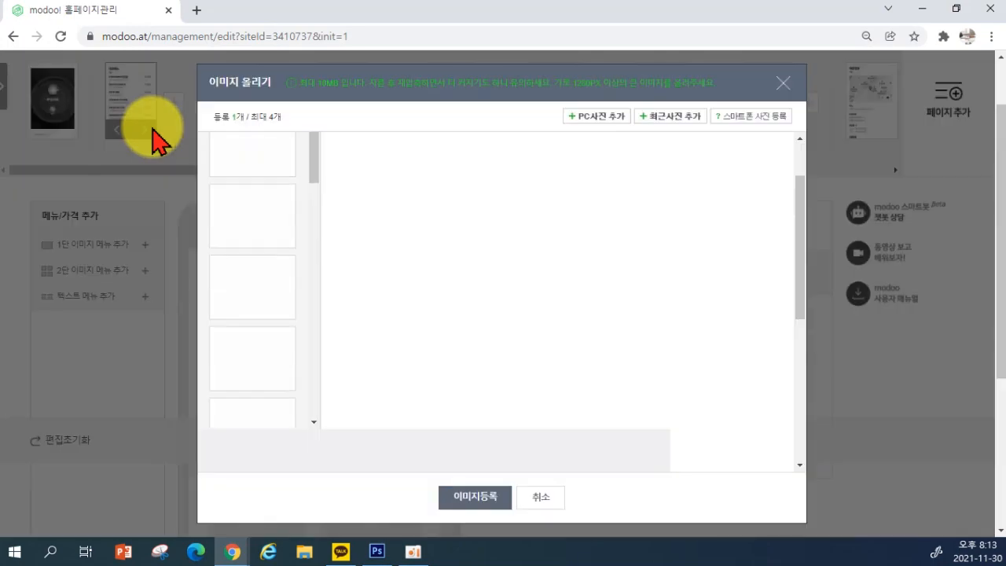
click(487, 499)
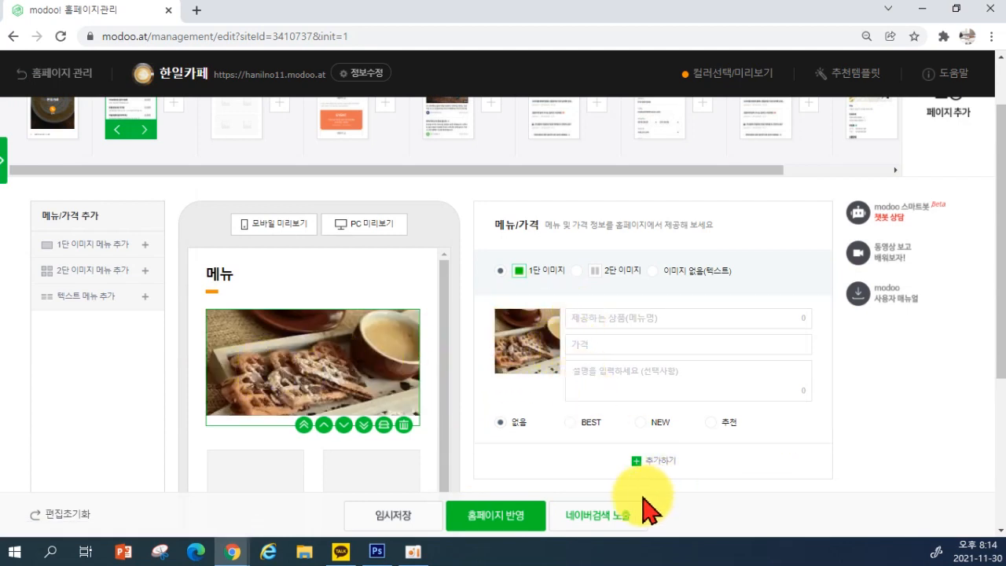
Name the menu item 커피와플세트 and enter its won price with a comma thousands separator
click(590, 316)
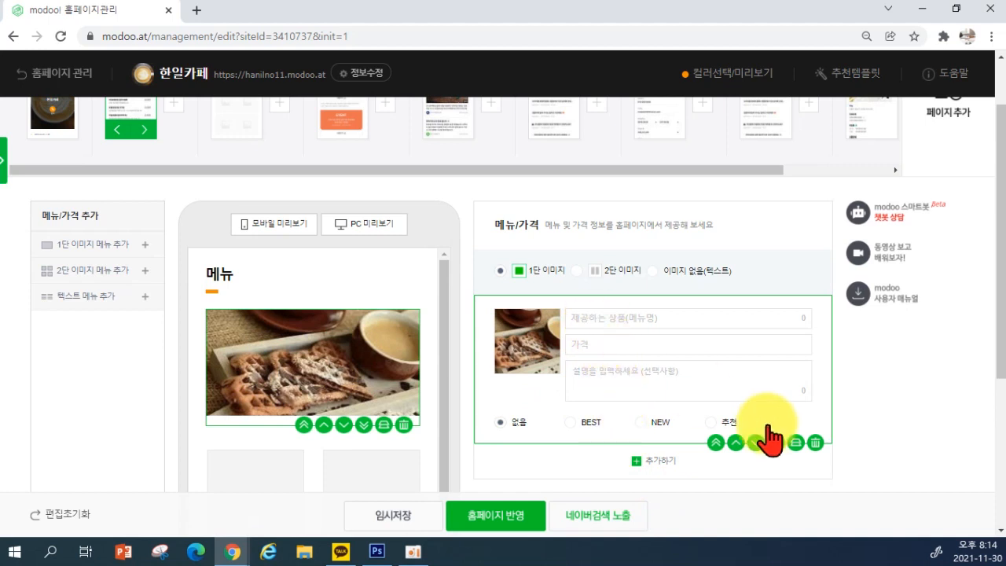
text(커피와플세트)
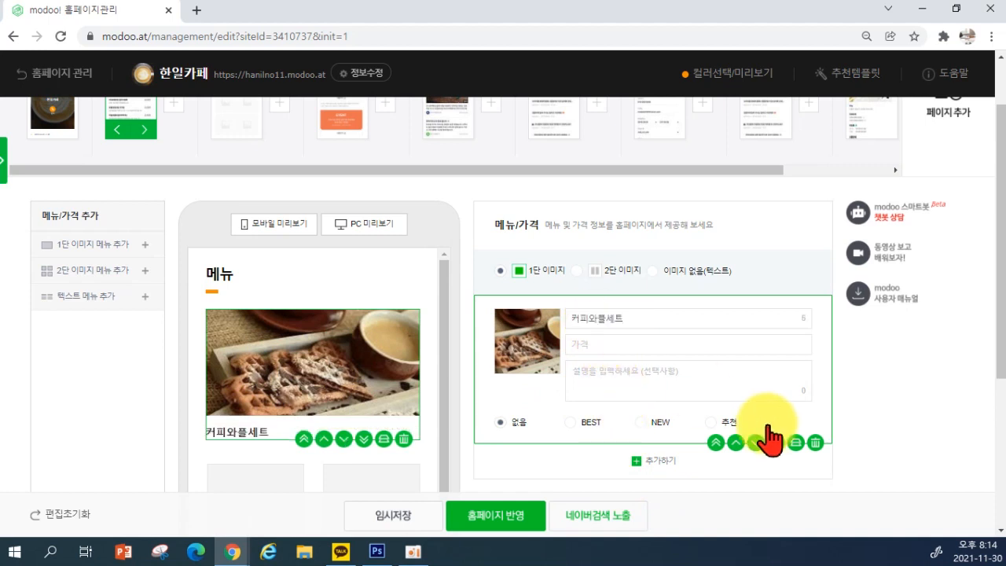
click(676, 351)
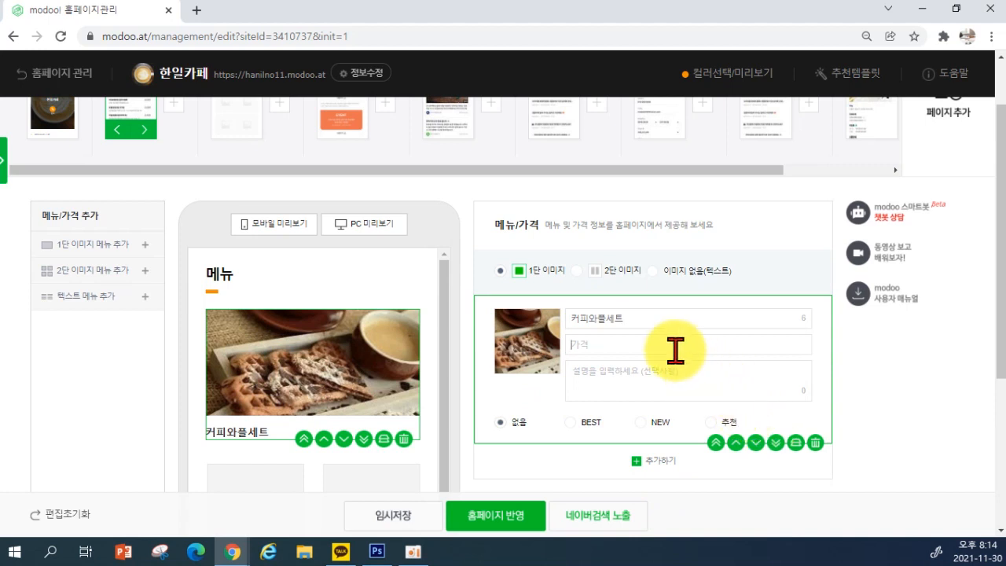
text(12000)
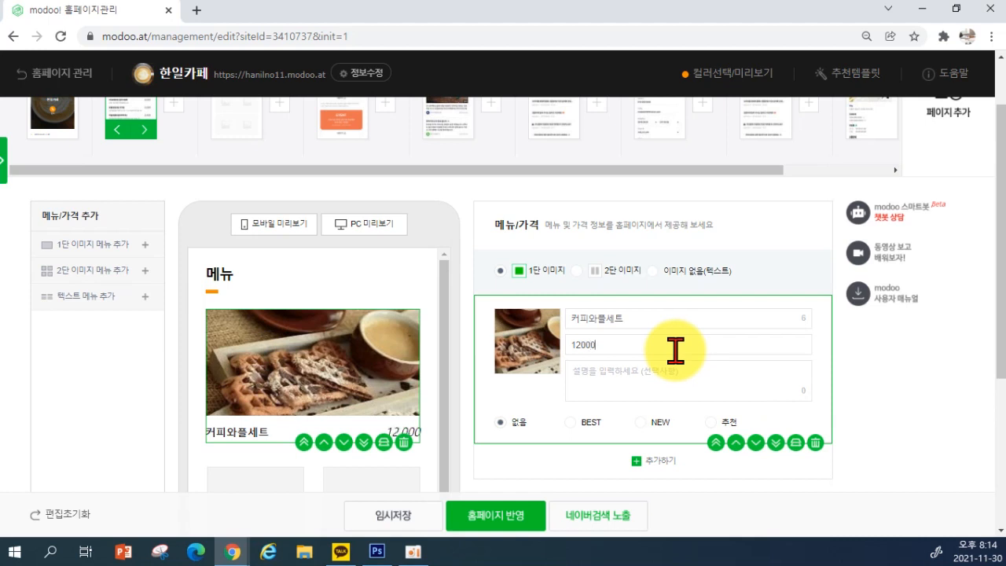
click(620, 369)
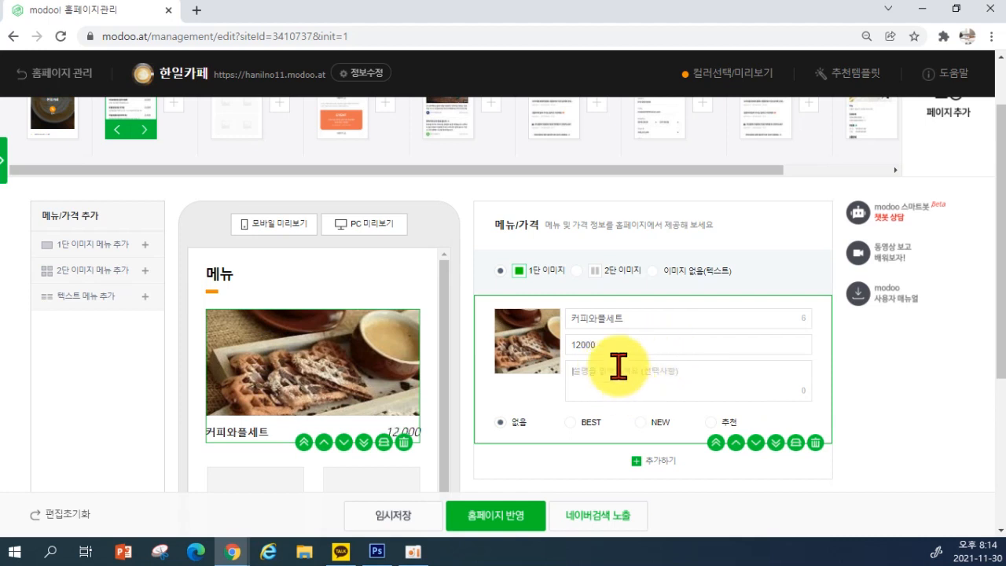
click(620, 348)
text(ㅇ)
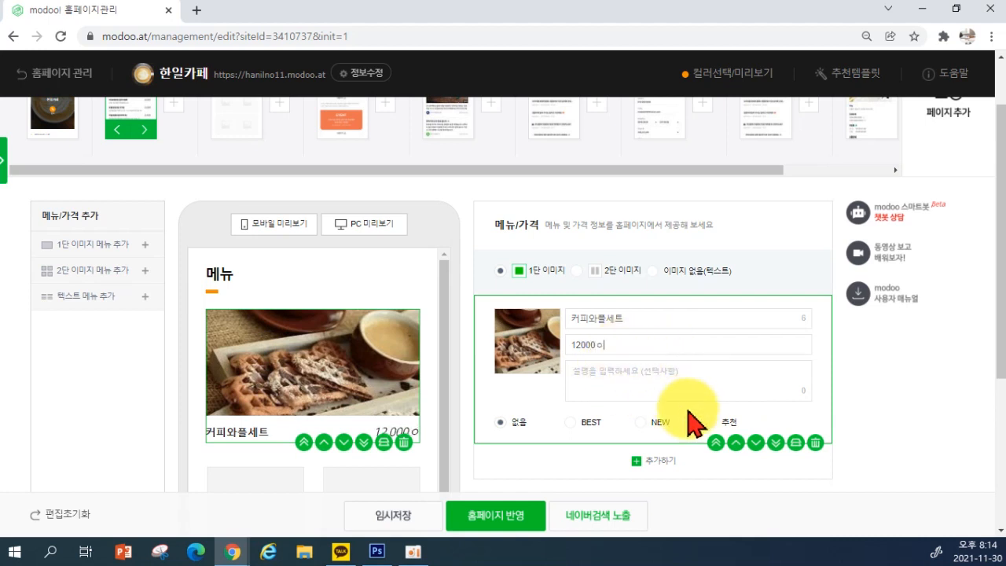
key(BackSpace)
key(BackSpace)
key(BackSpace)
key(BackSpace)
key(BackSpace)
key(BackSpace)
text(\)
key(BackSpace)
text(\)
key(BackSpace)
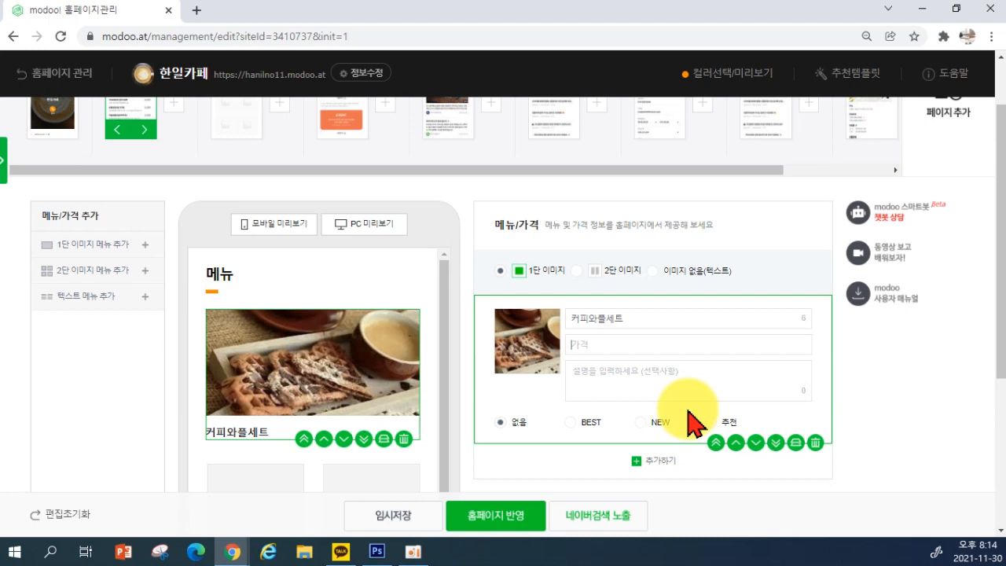
text(=)
key(BackSpace)
text(\)
text(21)
text(1.000)
key(BackSpace)
key(BackSpace)
key(BackSpace)
key(BackSpace)
text(,000)
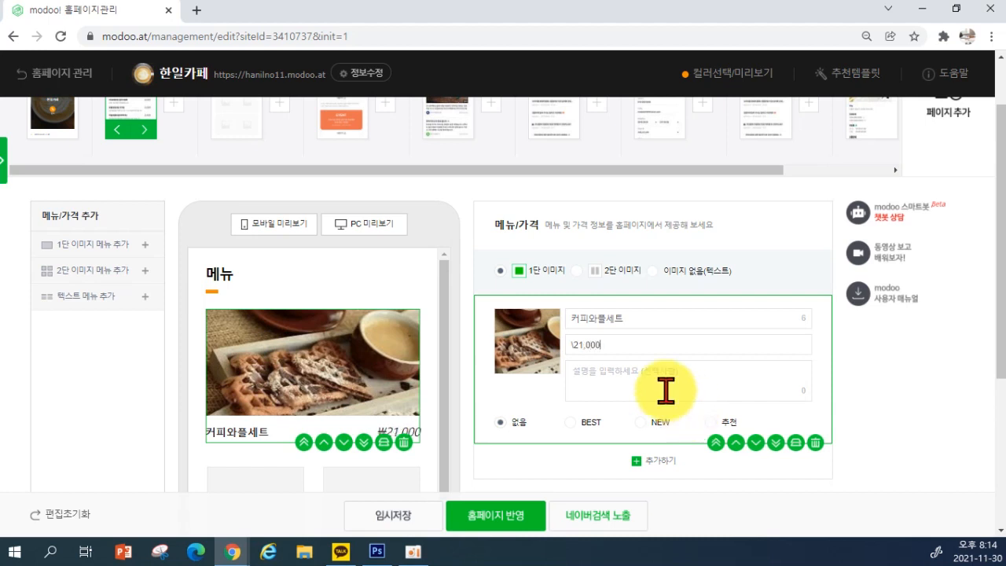
Write the description 따뜻한 아메리카노와 벨기에 와플로 행복한 하루를 and correct the price to ₩12,000
click(656, 382)
scroll(448, 422, down, 1)
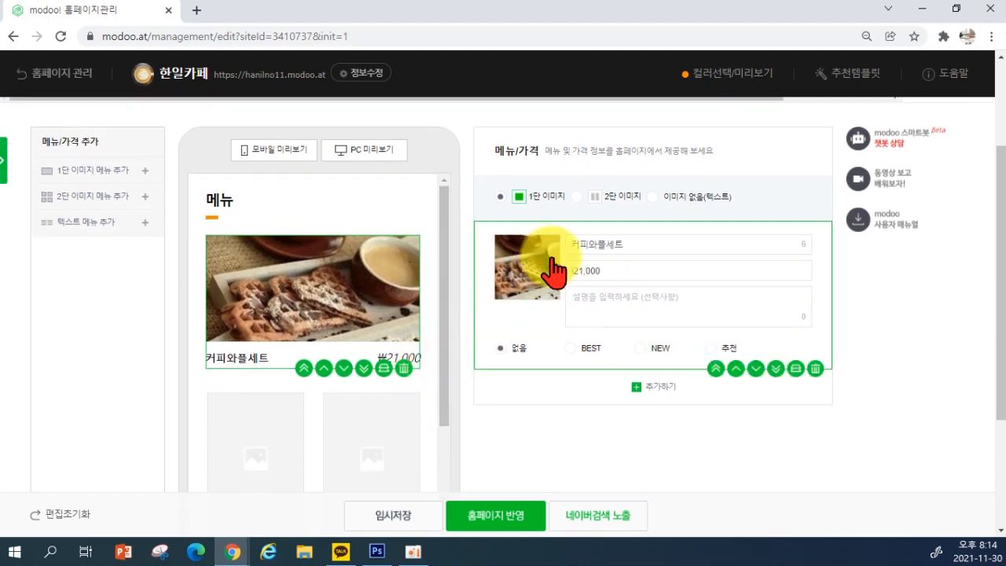
key(ctrl+plus)
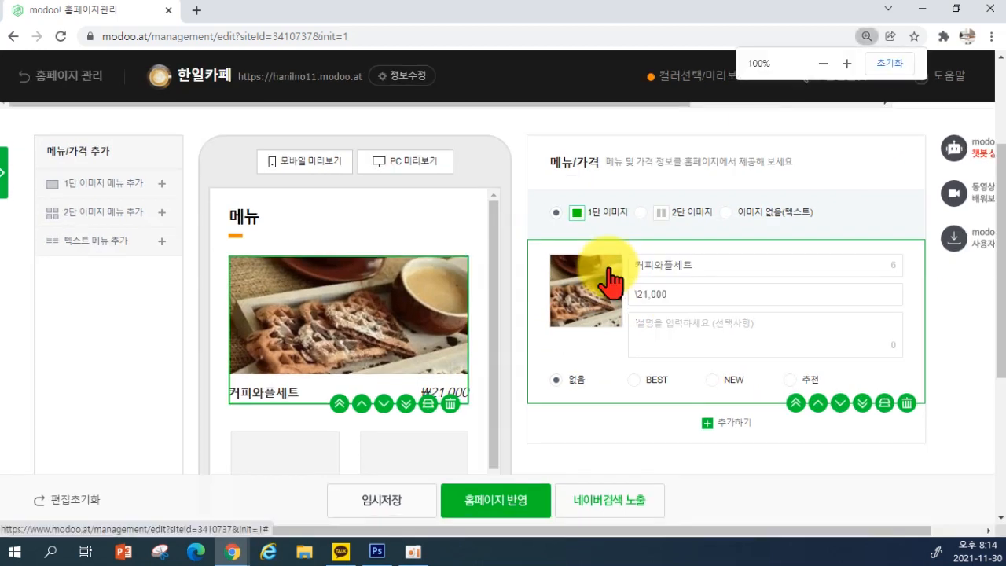
key(ctrl+minus)
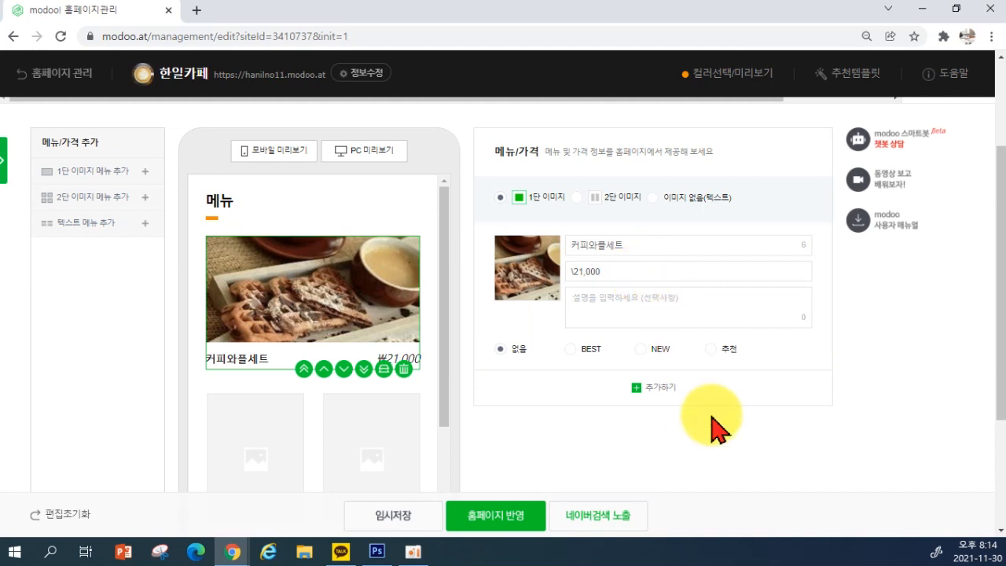
text(컾)
key(BackSpace)
text(ㅇ메리캐)
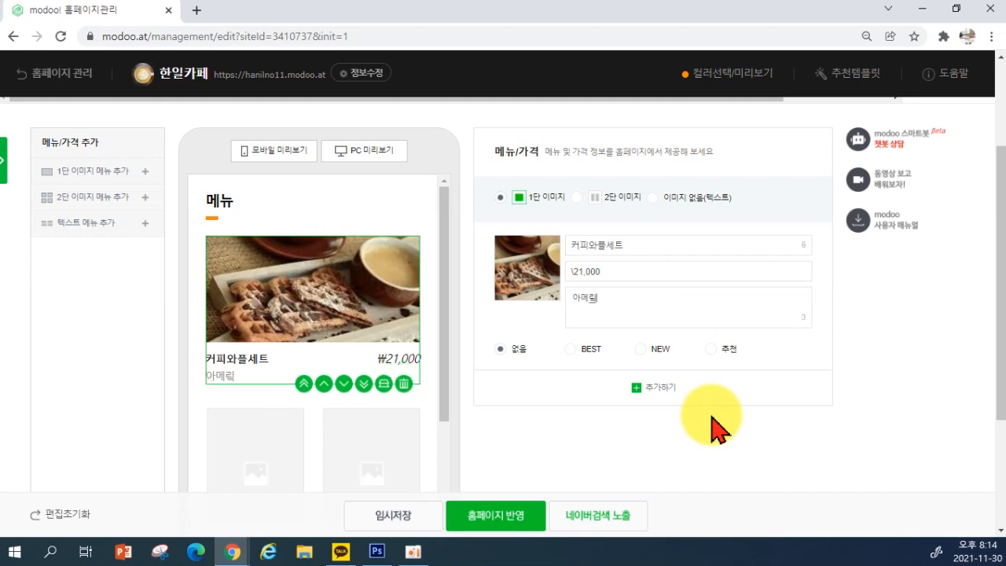
text(노와)
key(BackSpace)
key(BackSpace)
key(BackSpace)
key(BackSpace)
key(BackSpace)
key(BackSpace)
key(BackSpace)
text(따ㄸ한 아메리카노와 벨기에 와플로)
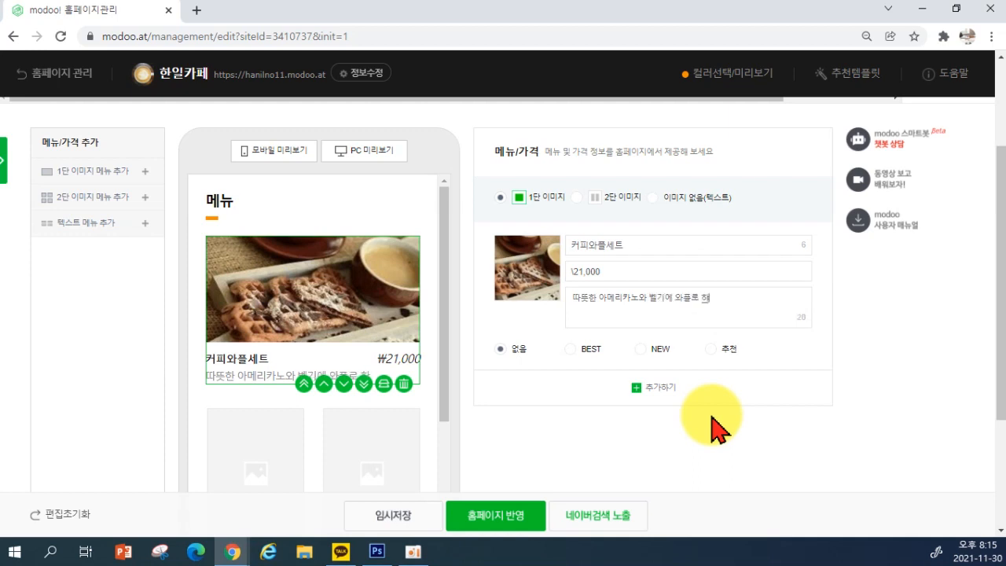
text(행보한 하루를)
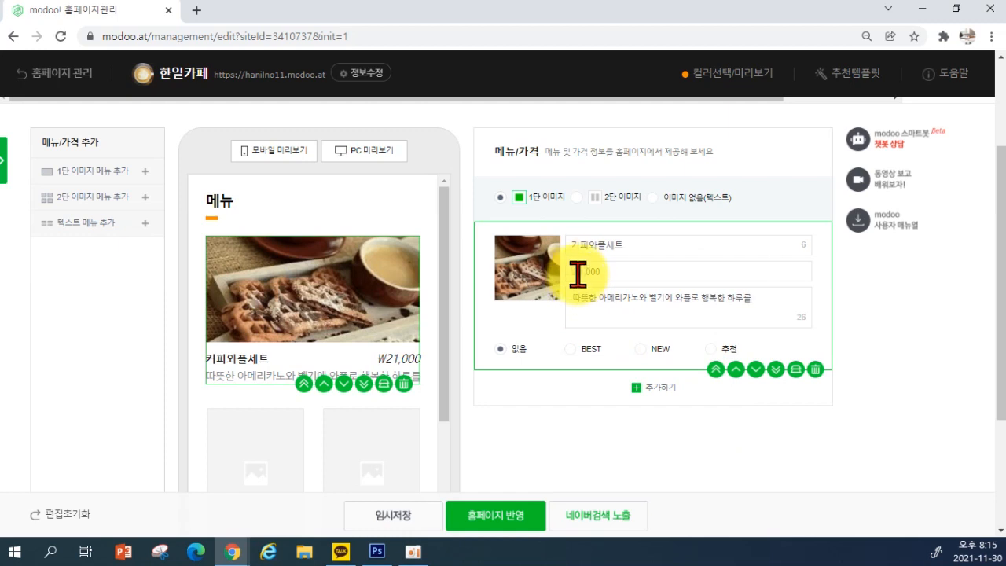
key(BackSpace)
text(2)
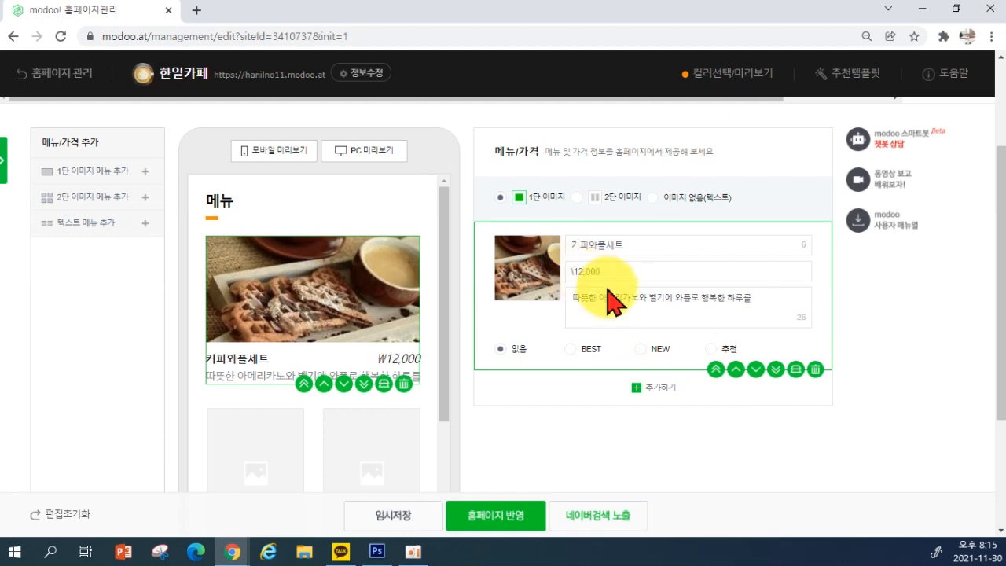
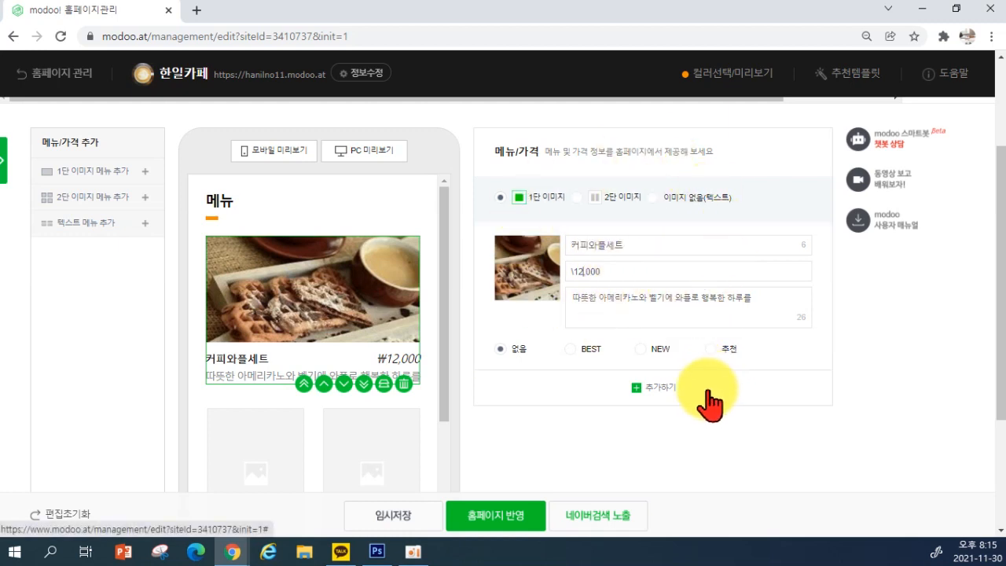
Trim the 커피와플세트 description so it ends at 와플, and tag the item 추천
mouse_move(736, 298)
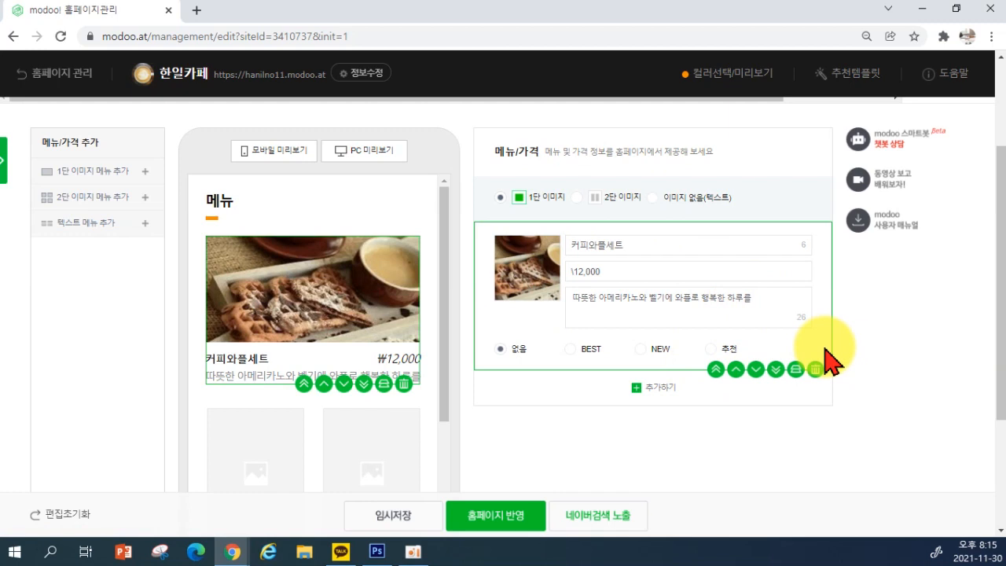
key(BackSpace)
key(BackSpace)
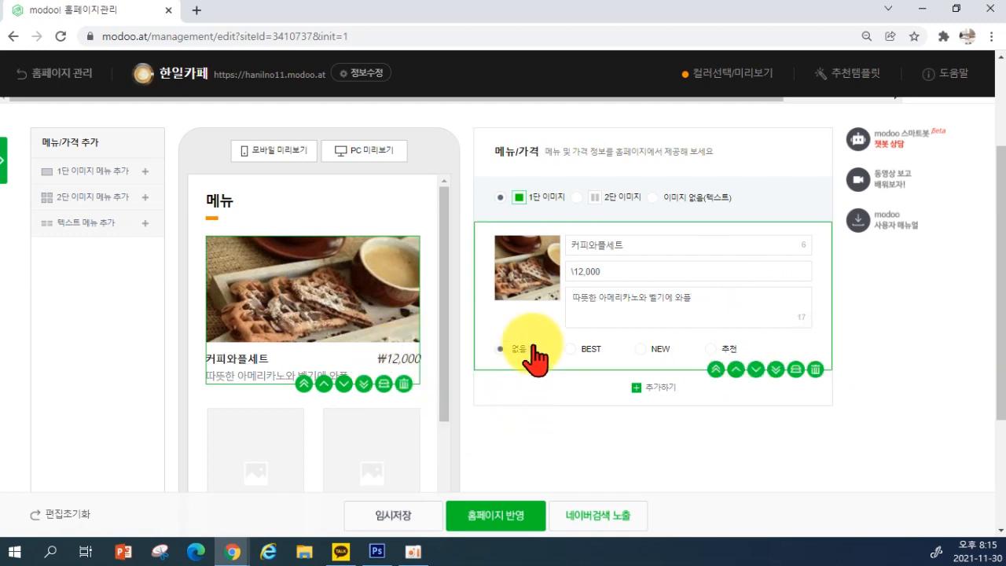
click(574, 351)
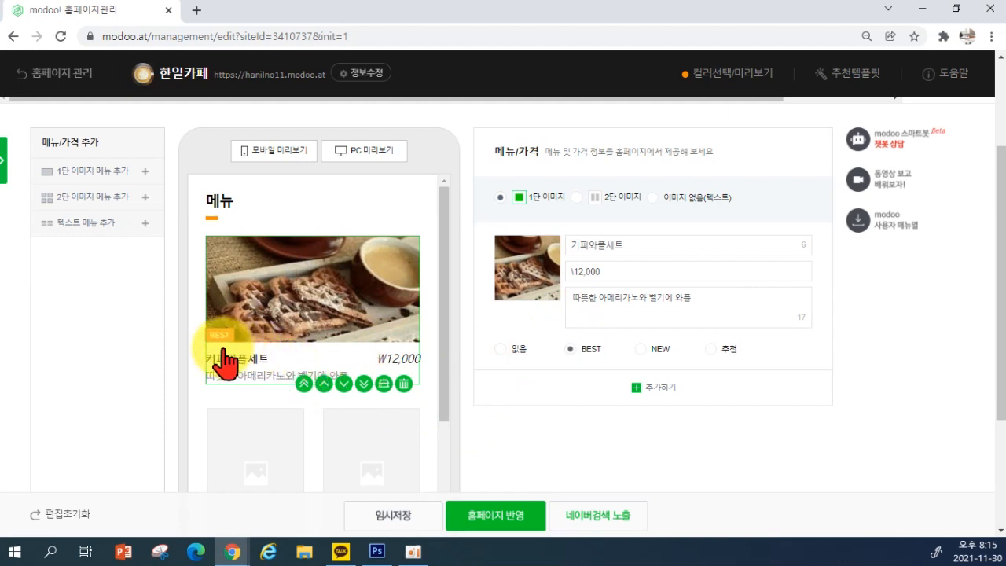
click(641, 348)
click(712, 350)
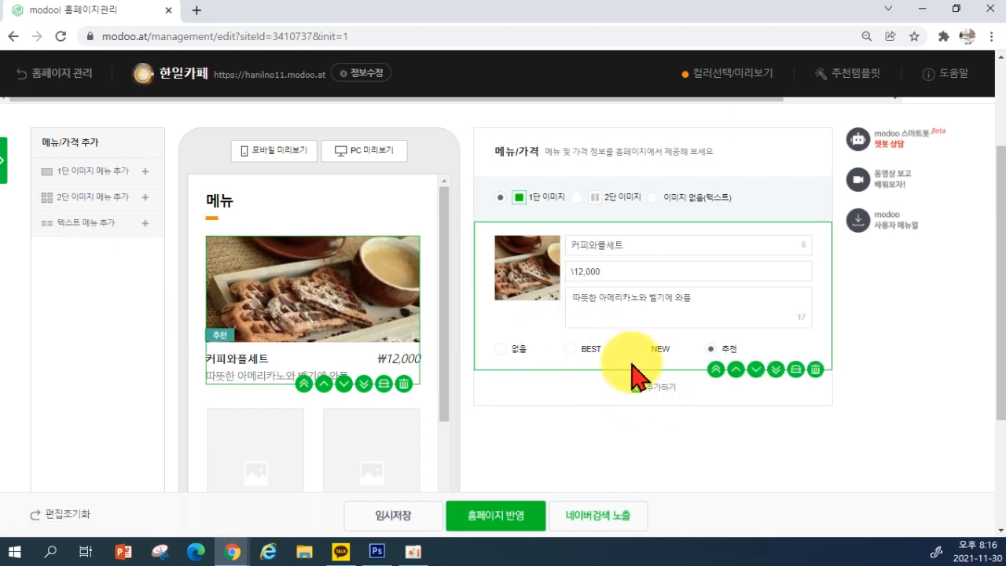
scroll(315, 381, down, 1)
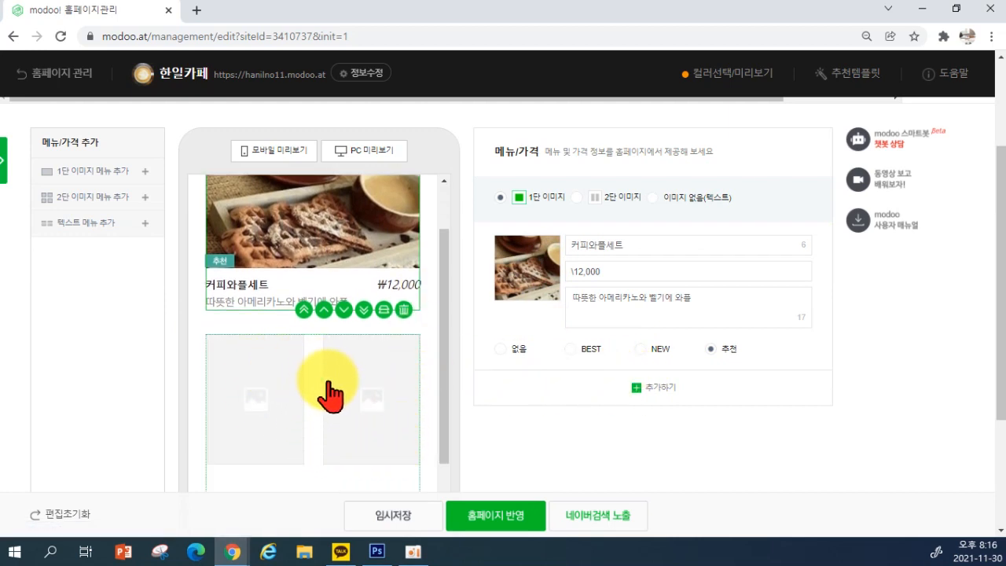
scroll(346, 409, down, 1)
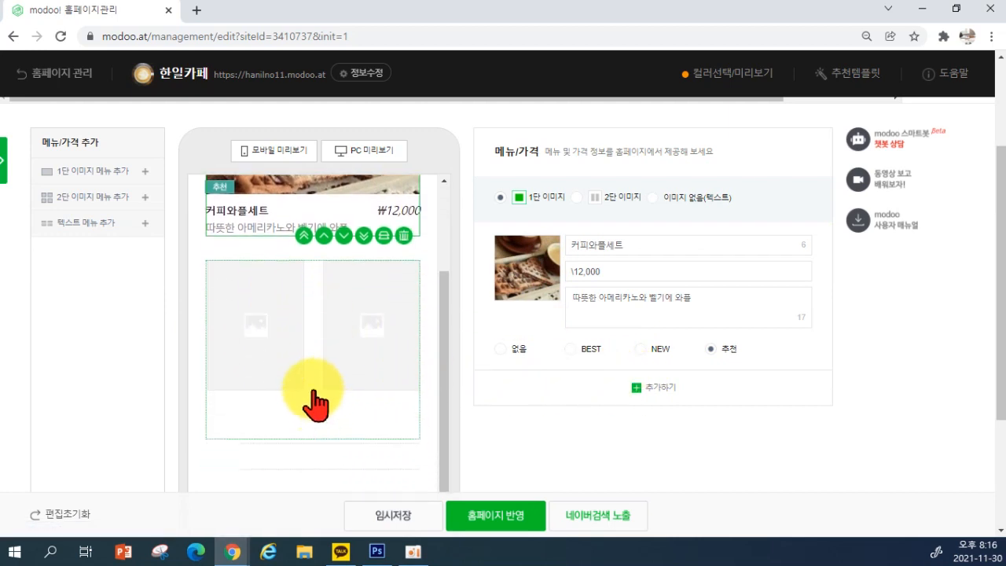
Load coffee photos 3, 6 and 7 into the empty two-image block's image upload
click(331, 330)
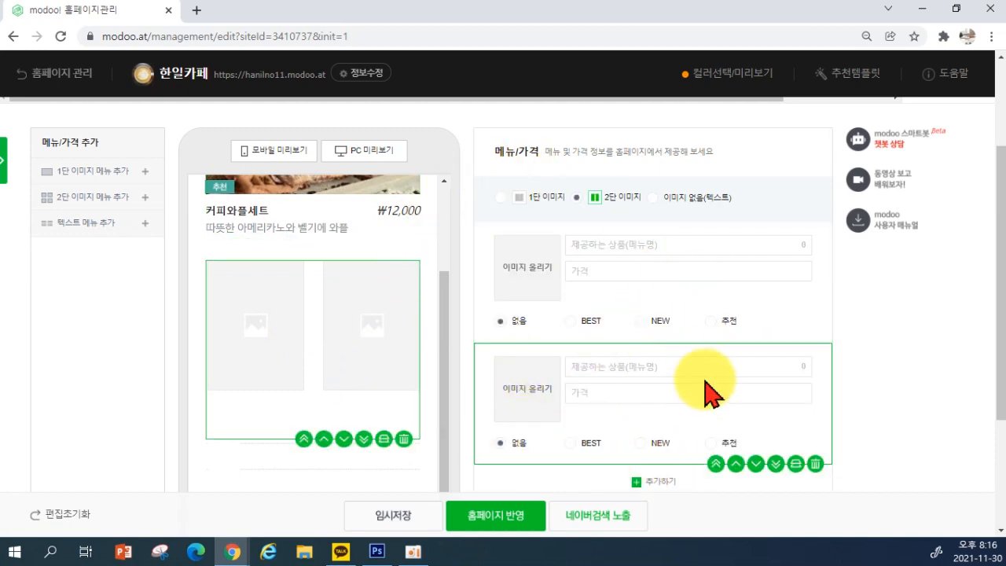
click(525, 267)
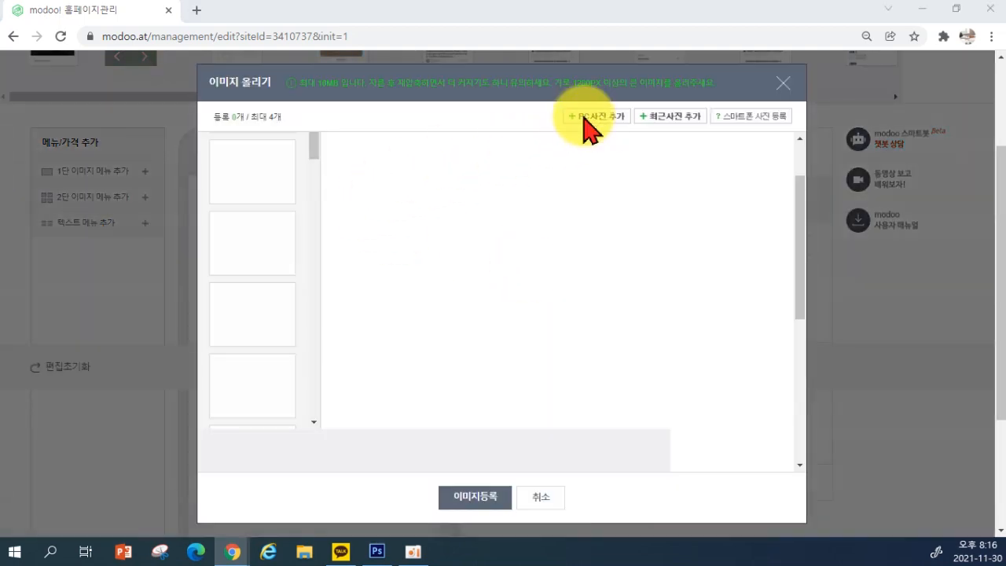
click(594, 116)
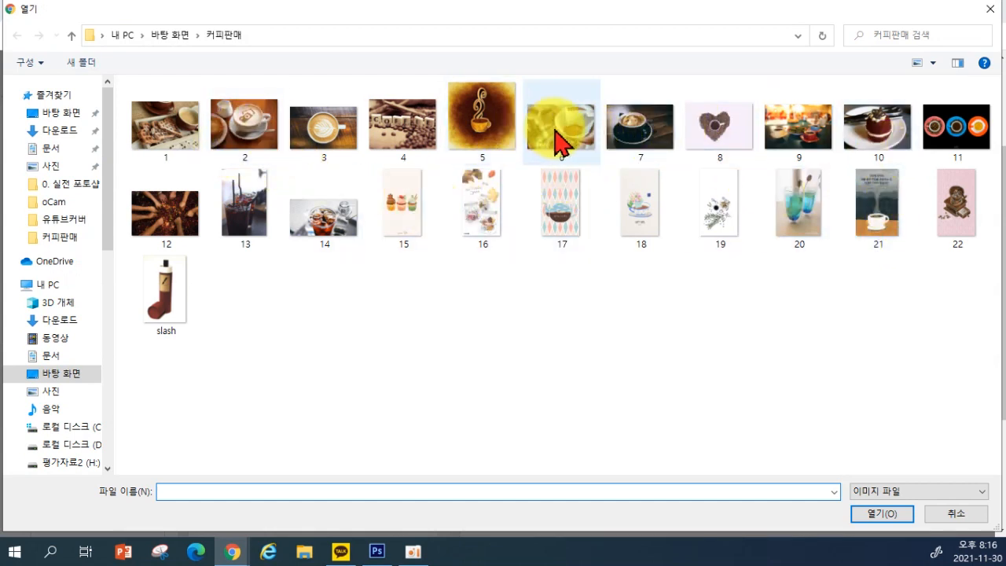
click(250, 212)
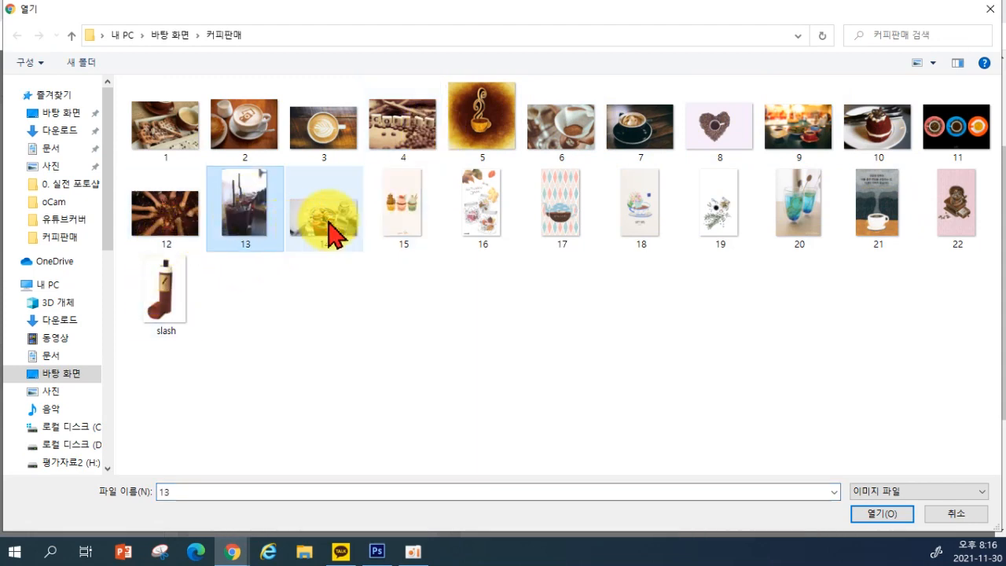
click(563, 132)
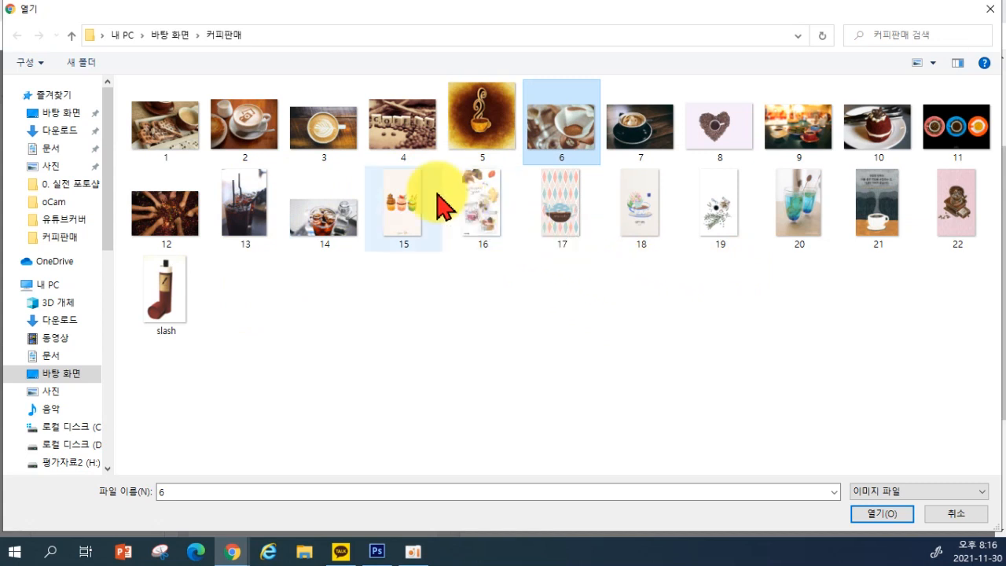
ctrl+click(326, 130)
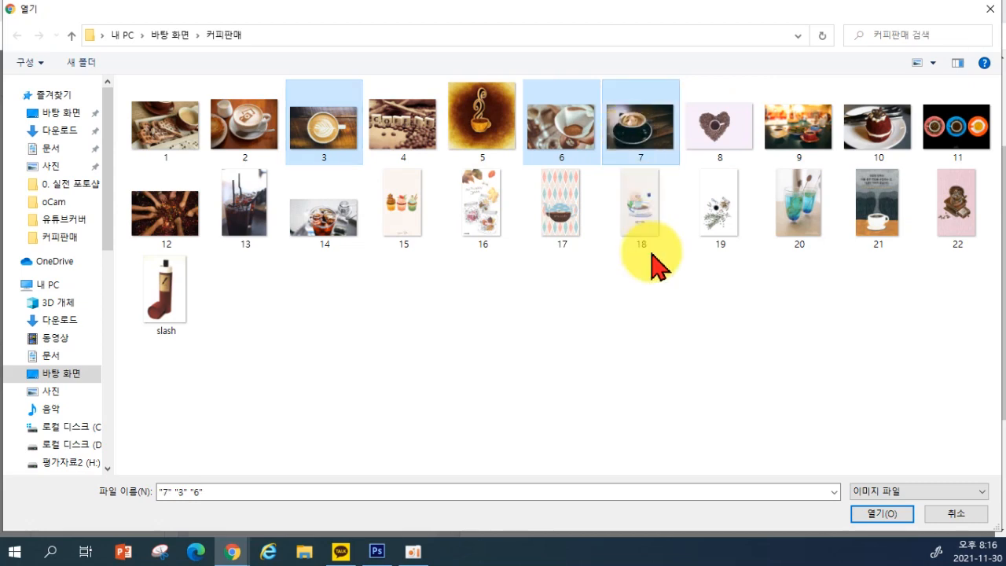
click(874, 514)
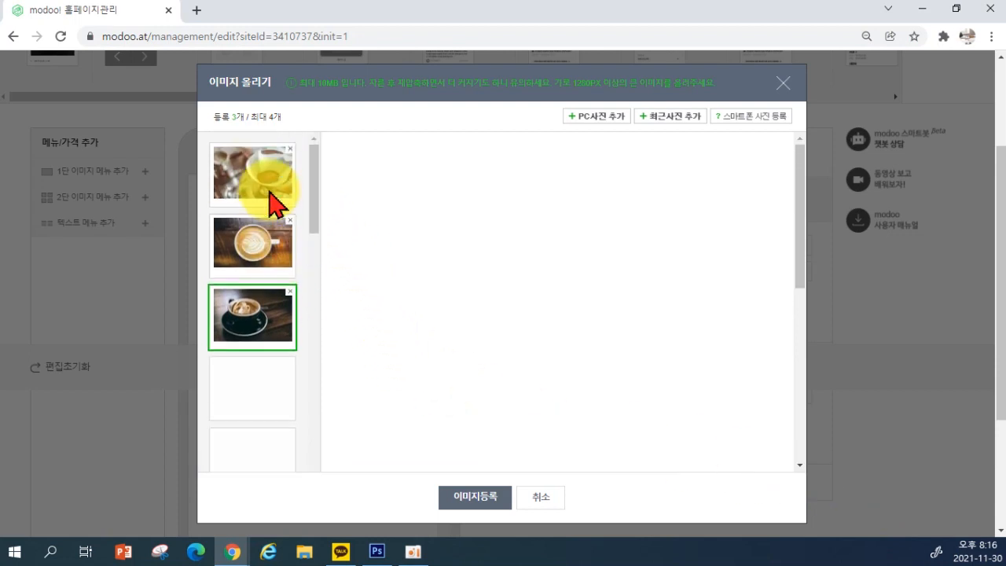
Add photo 20, the blue drink, and register all four photos in the two-image block
scroll(269, 205, up, 2)
scroll(270, 216, down, 4)
scroll(269, 236, up, 3)
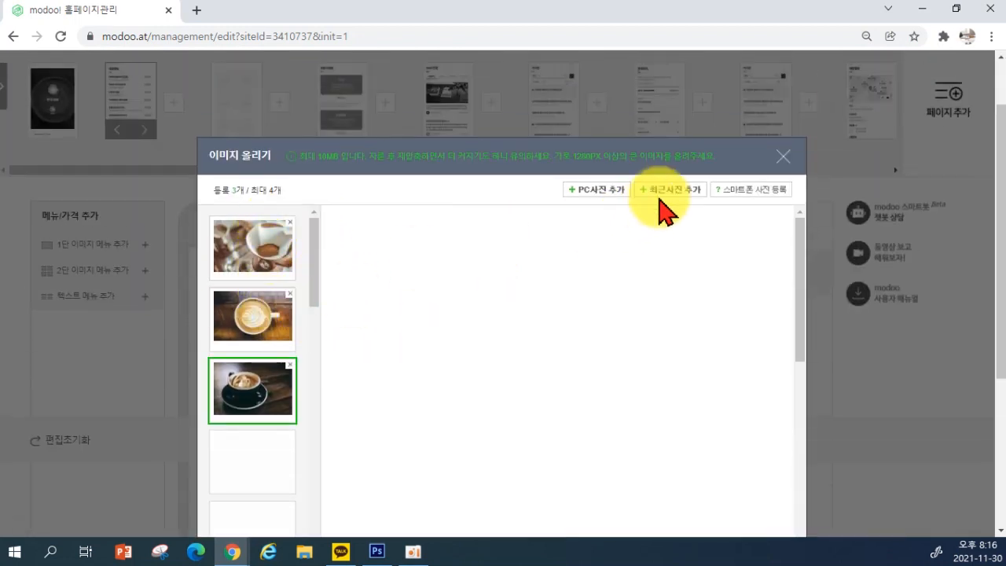
click(596, 190)
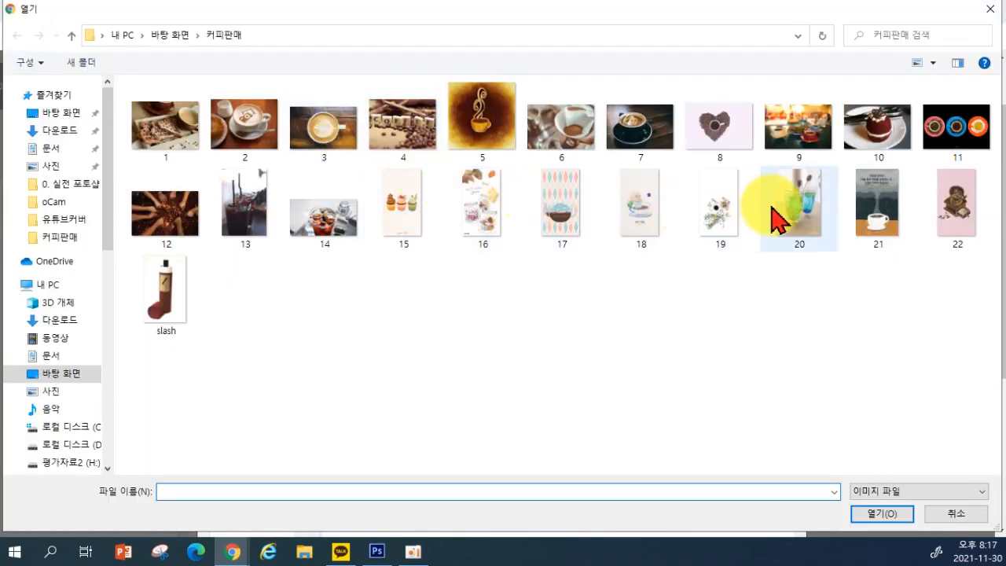
click(797, 202)
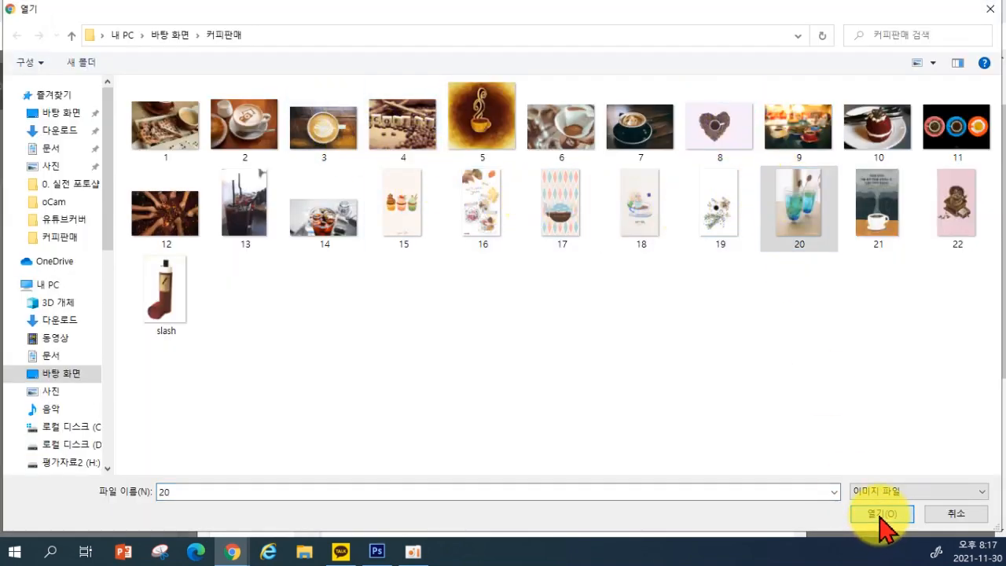
click(880, 516)
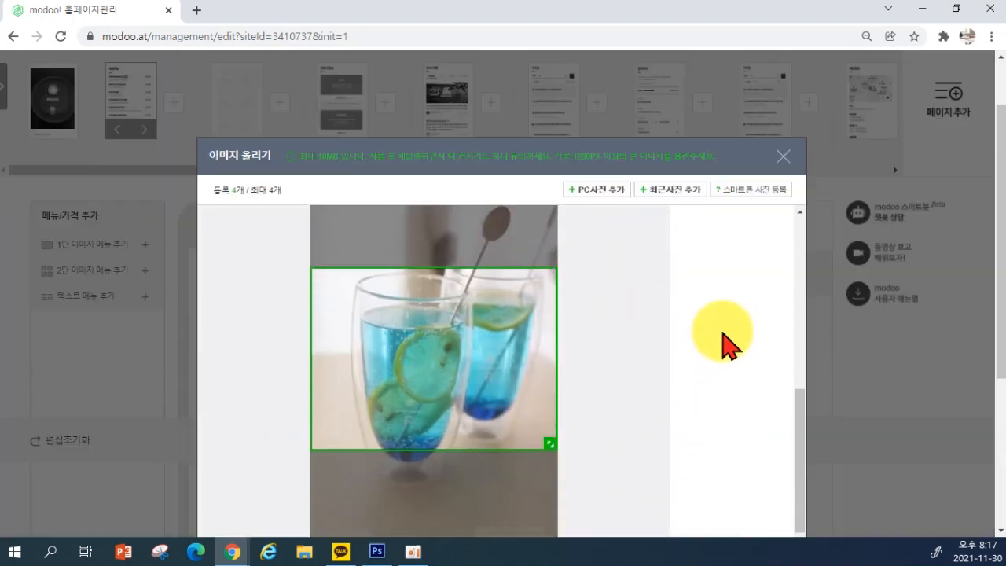
click(702, 366)
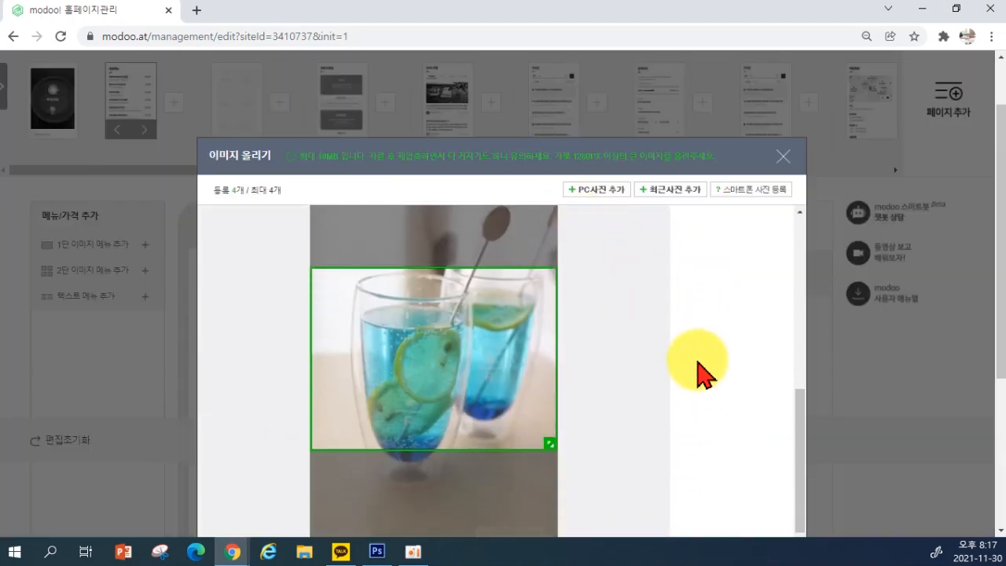
key(ctrl+minus)
click(438, 521)
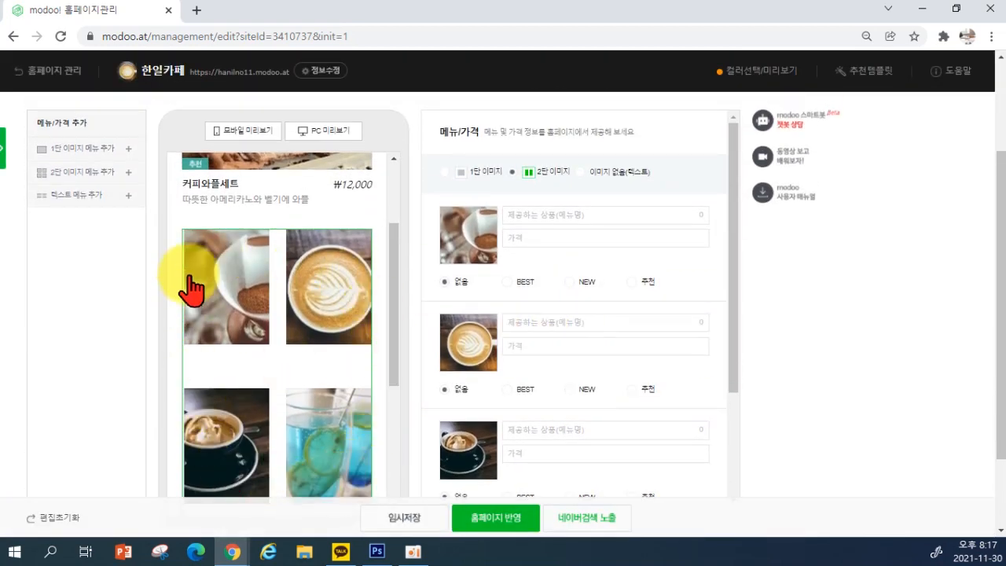
Recrop the first item's coffee-filter photo around the filter and grounds, then register it
click(481, 240)
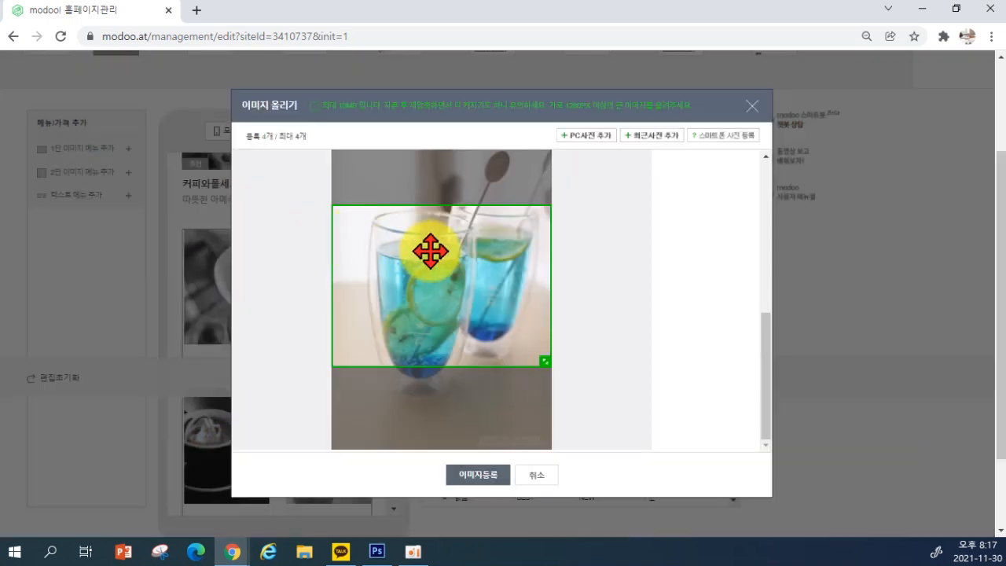
scroll(442, 246, up, 6)
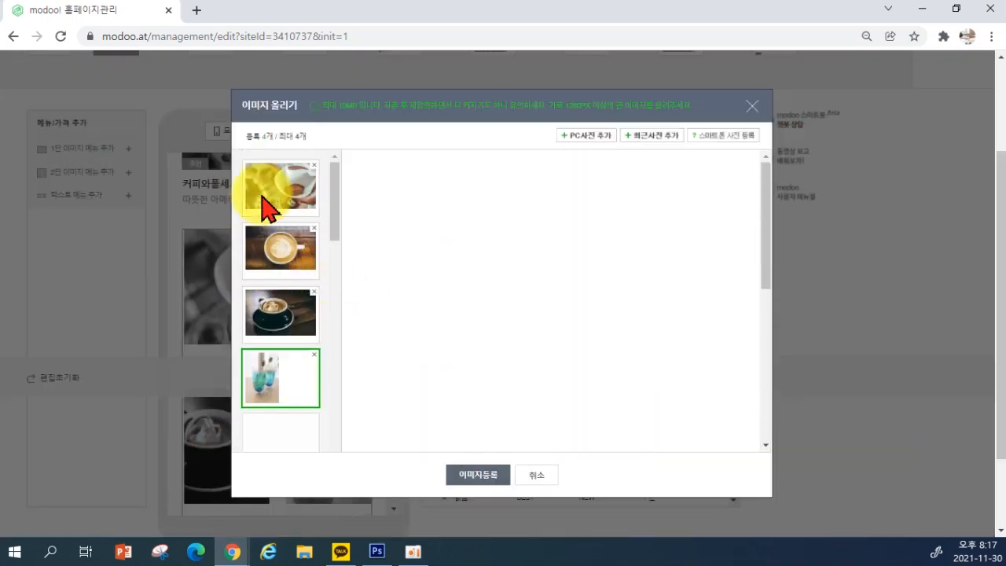
click(262, 203)
scroll(377, 279, down, 5)
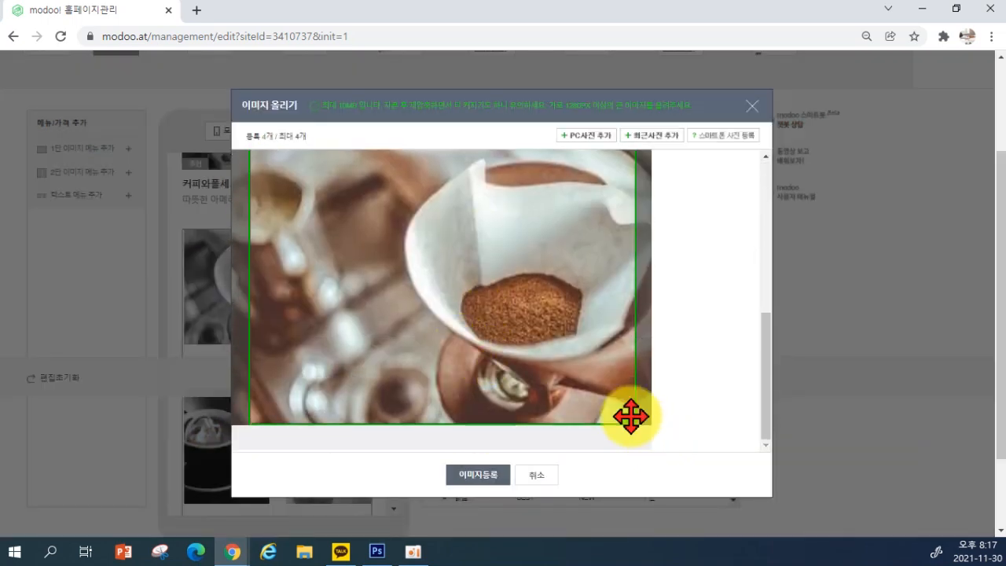
drag(629, 419, 526, 359)
drag(461, 313, 466, 287)
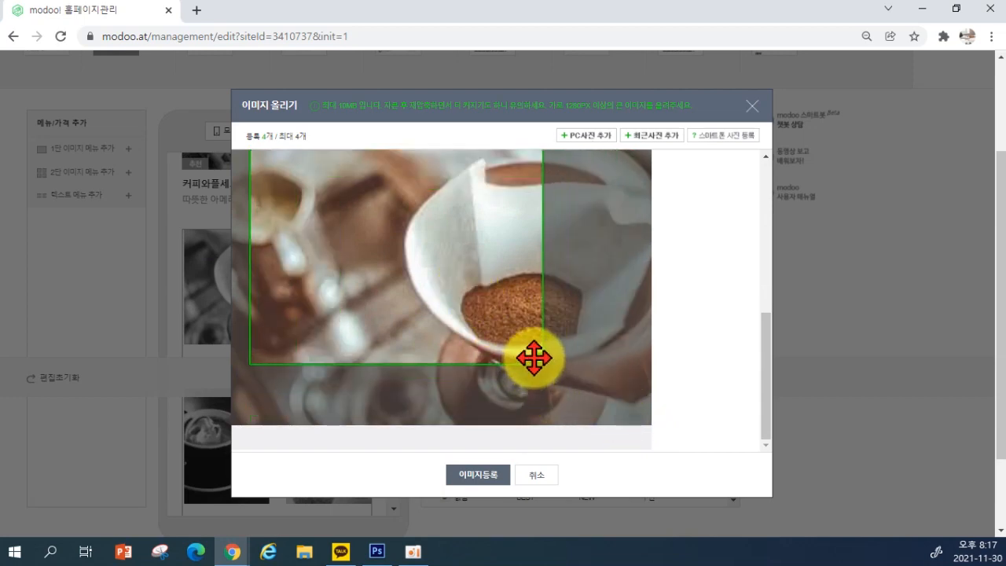
drag(538, 363, 646, 428)
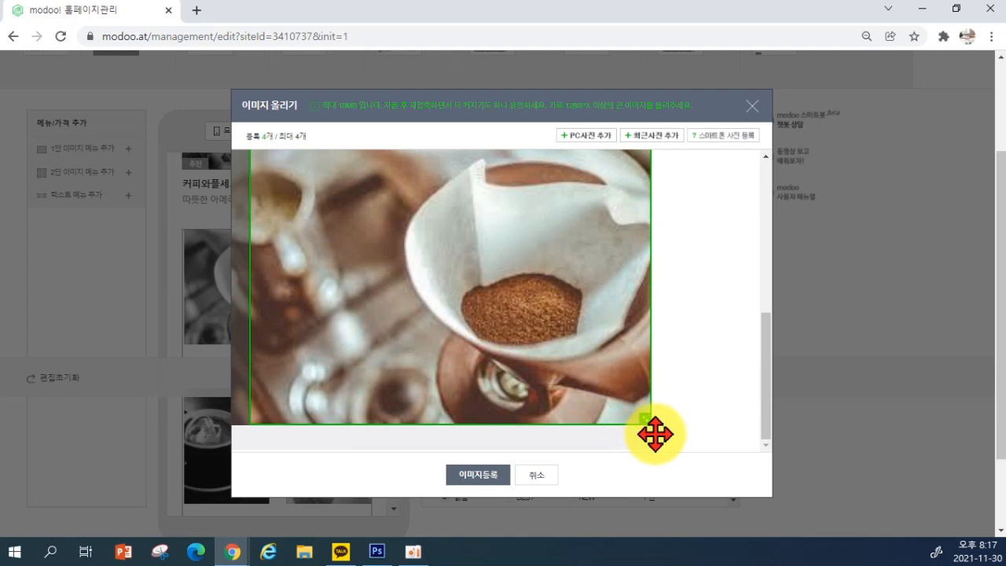
drag(260, 281, 250, 284)
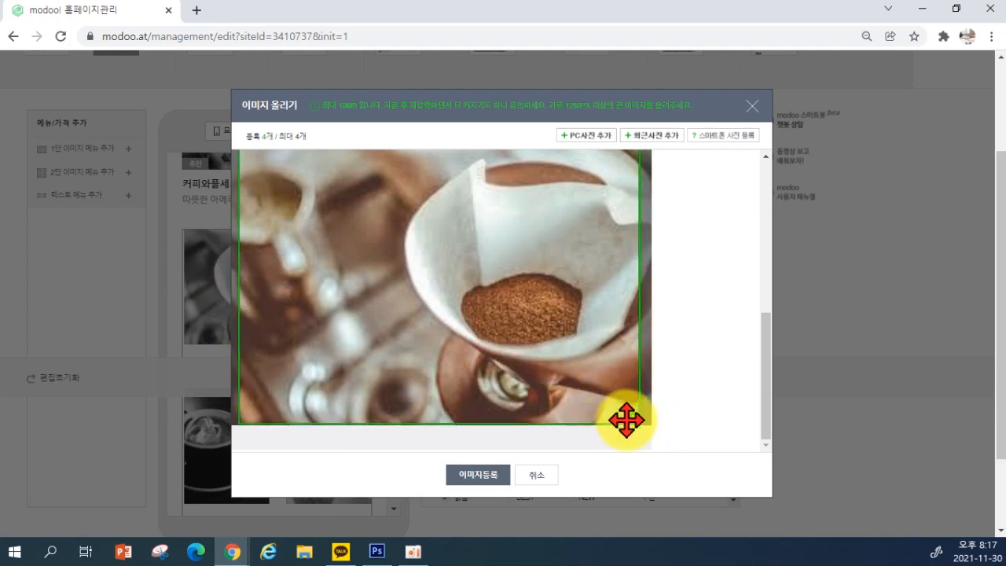
drag(634, 414, 510, 383)
drag(364, 293, 507, 296)
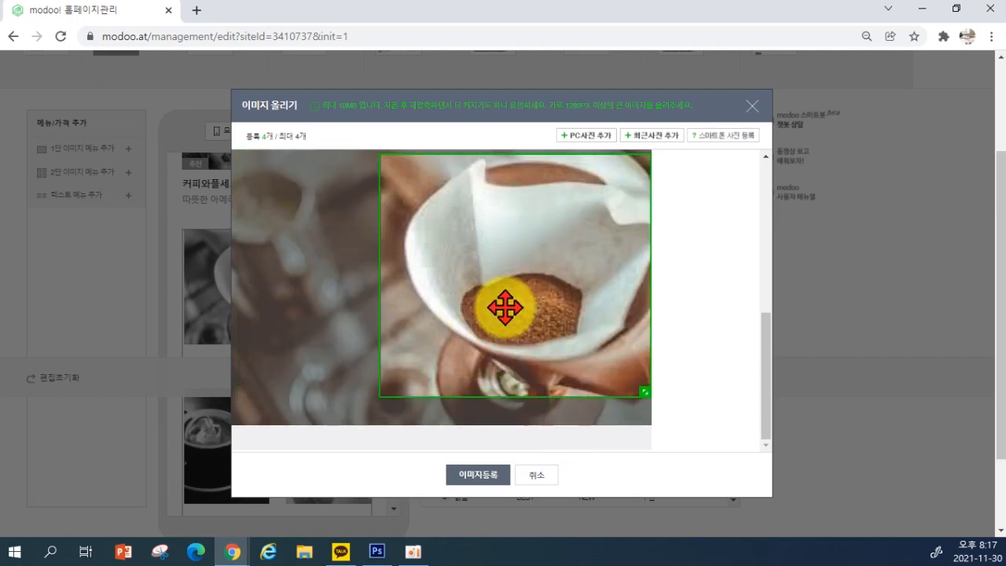
click(475, 476)
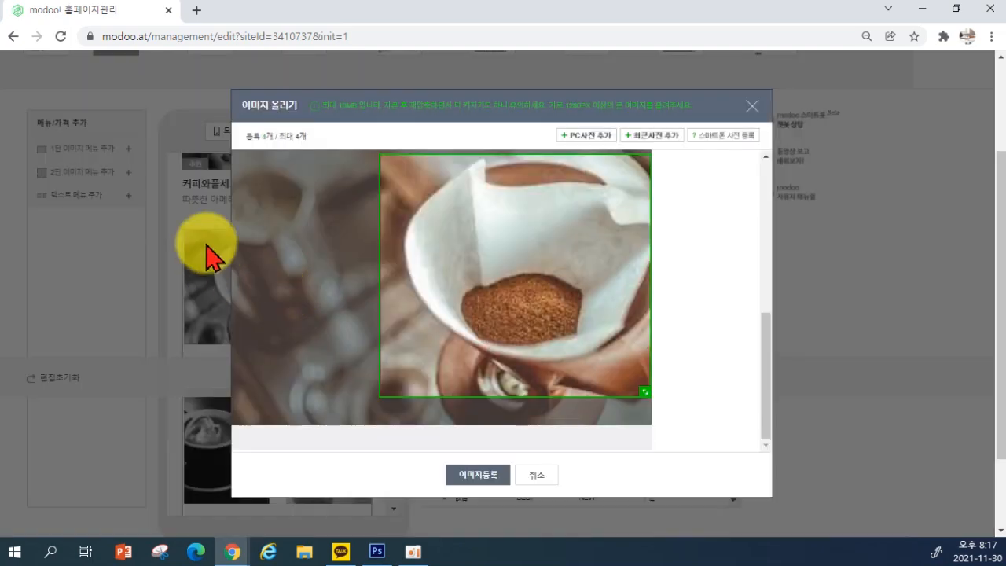
click(493, 479)
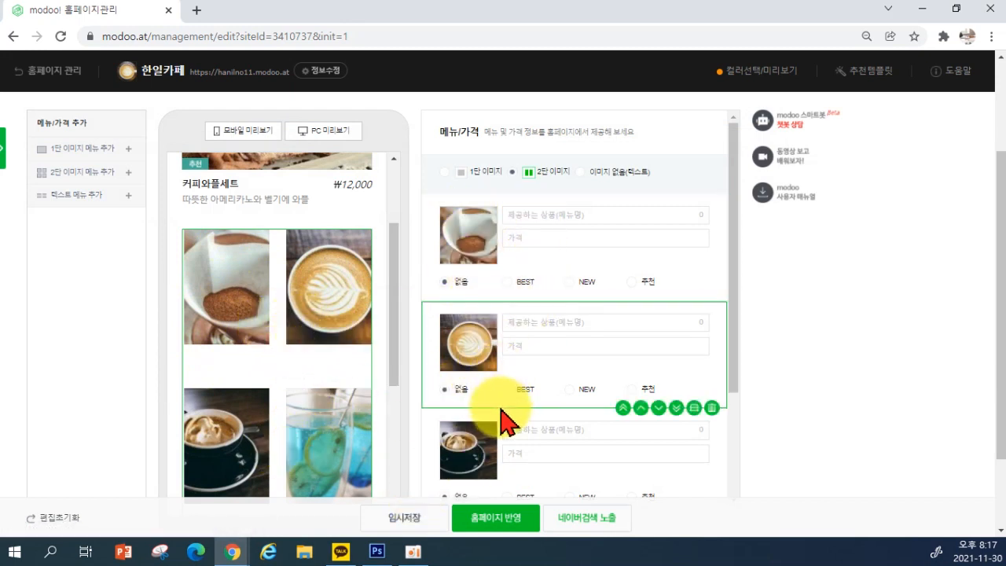
Move the blue drink item to the top of the menu grid
scroll(503, 421, down, 2)
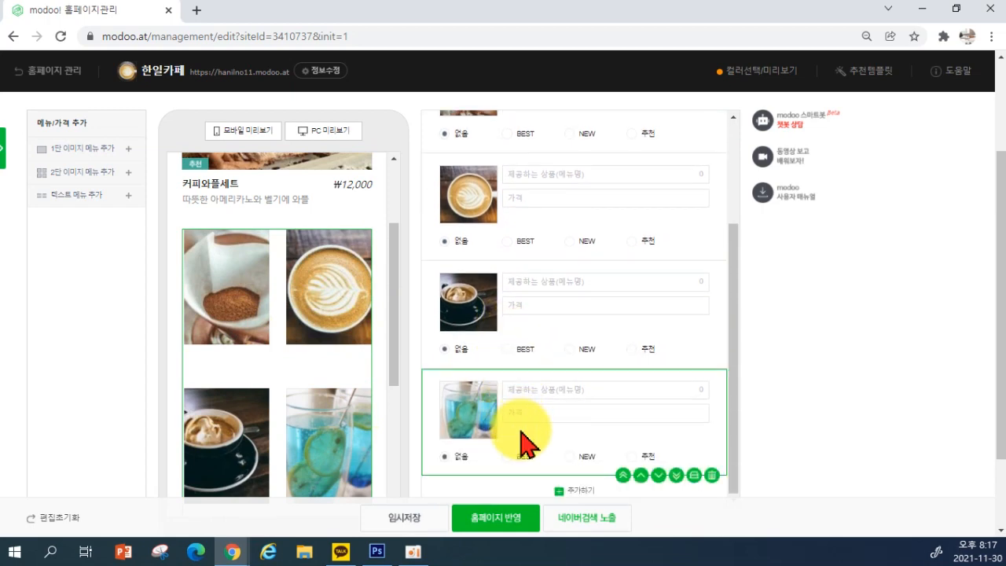
scroll(524, 444, up, 1)
scroll(521, 442, up, 1)
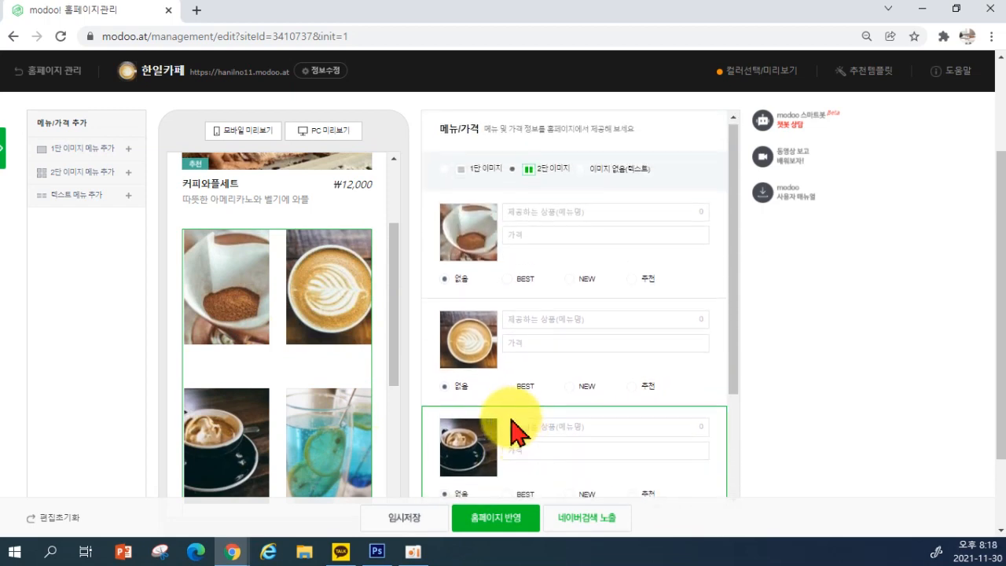
scroll(514, 430, down, 2)
scroll(478, 393, up, 1)
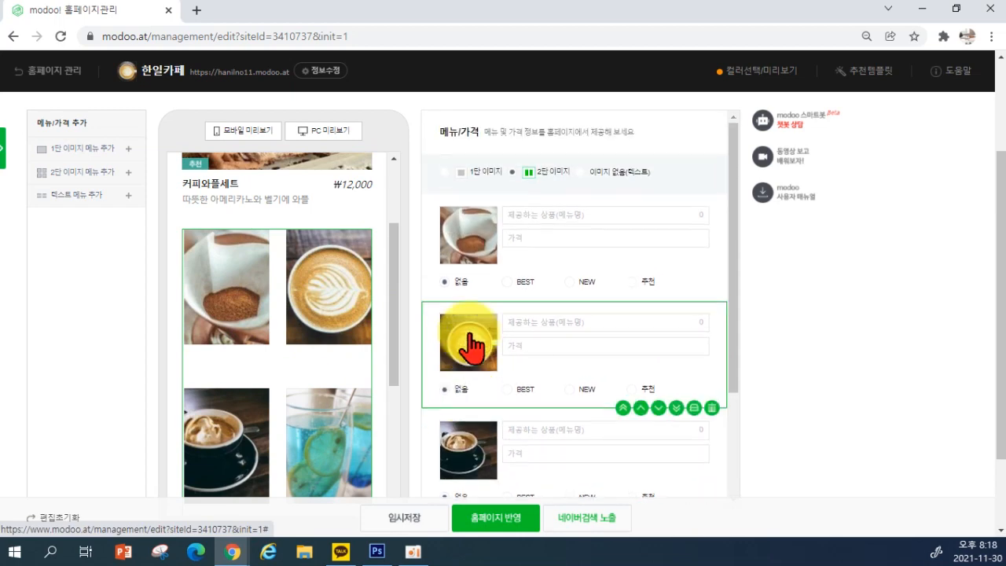
scroll(487, 331, down, 2)
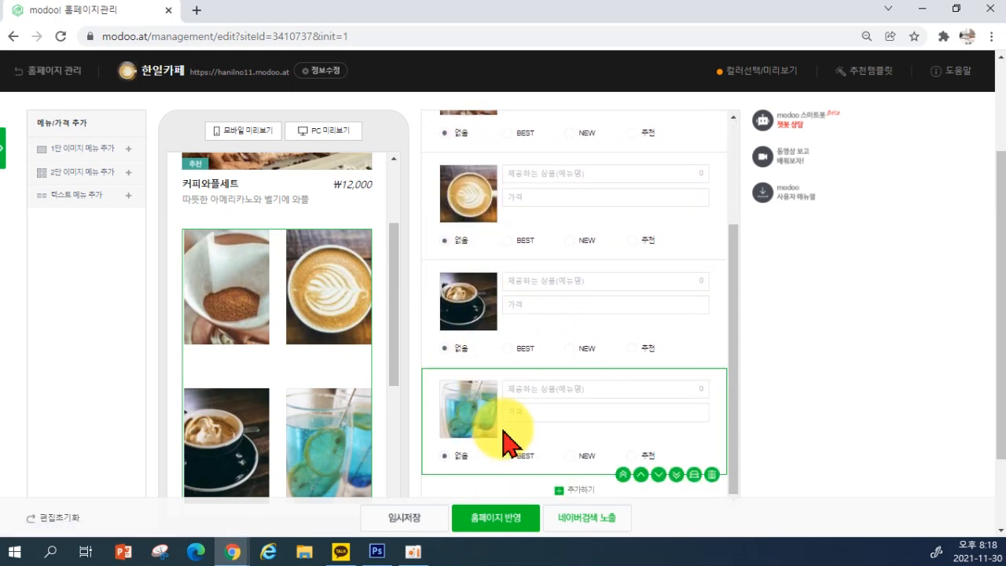
click(623, 474)
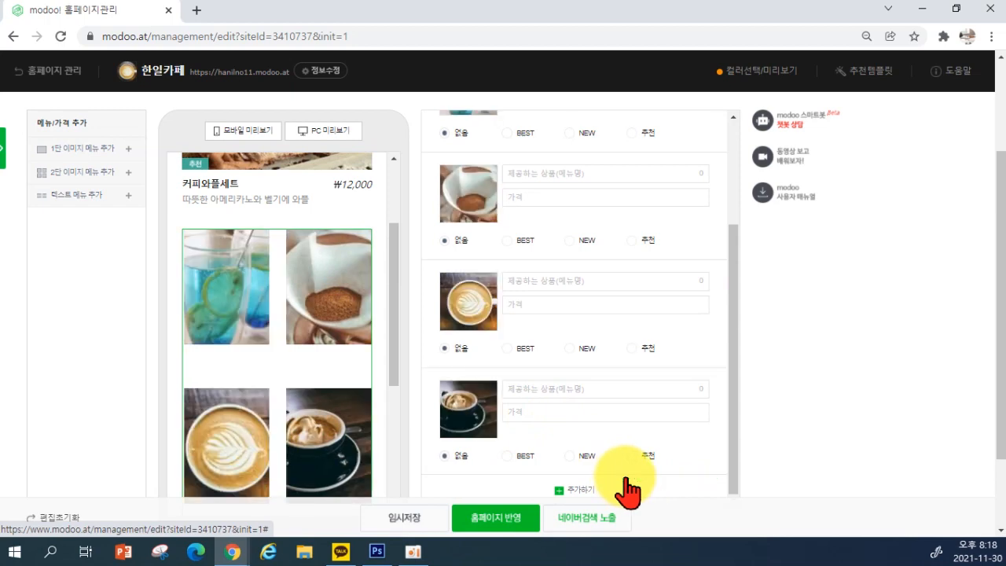
Name the first two items 레몬에이드 and 핸드드립커피, each priced 6000
scroll(265, 341, up, 2)
scroll(532, 307, up, 2)
click(521, 214)
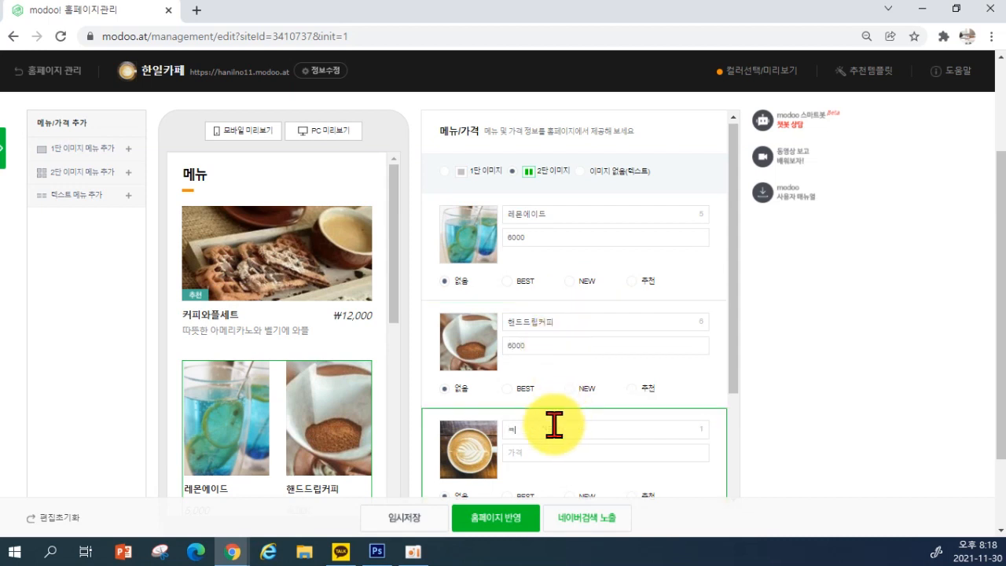
Price 카푸치노 at 7000 and add a fourth item, 아포카토 at 8000
click(539, 459)
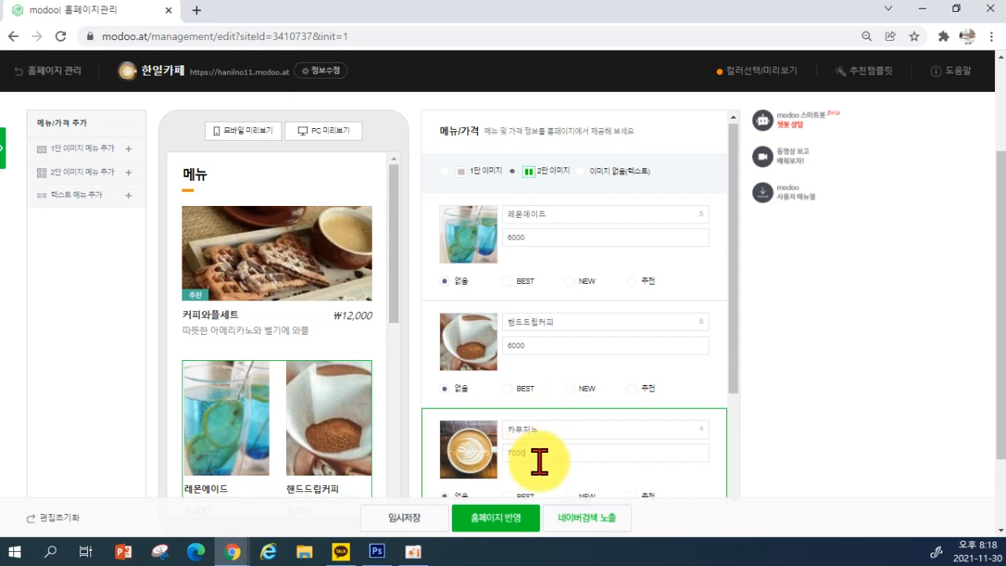
text(7000)
key(Return)
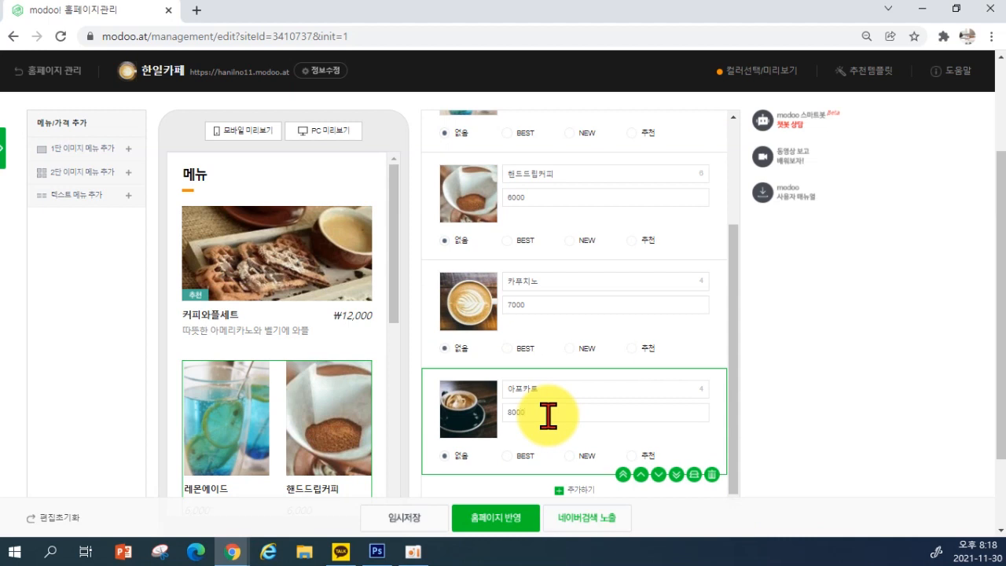
Tag 아포카토 추천, 카푸치노 NEW, and 레몬에이드 and 핸드드립커피 BEST
click(639, 455)
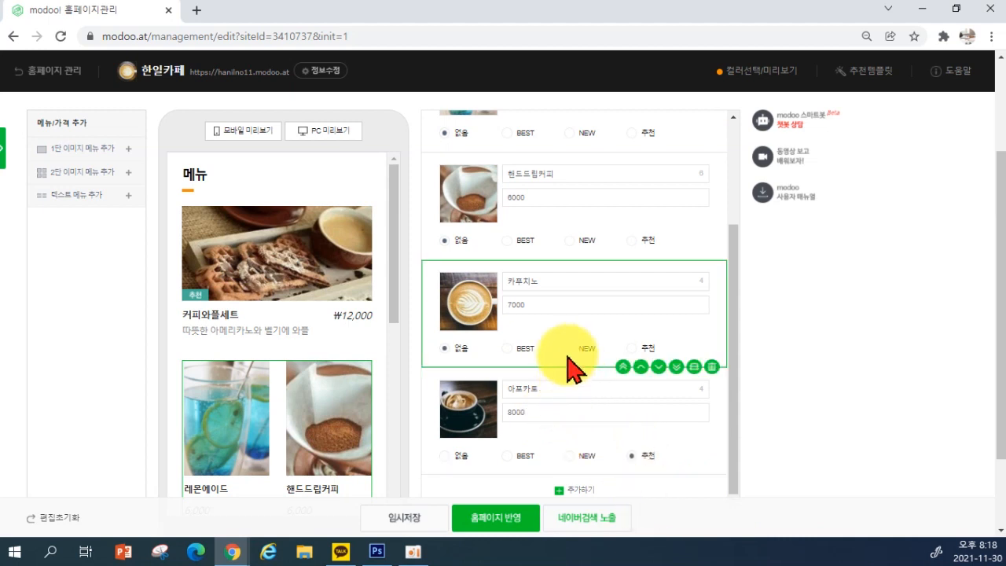
click(569, 240)
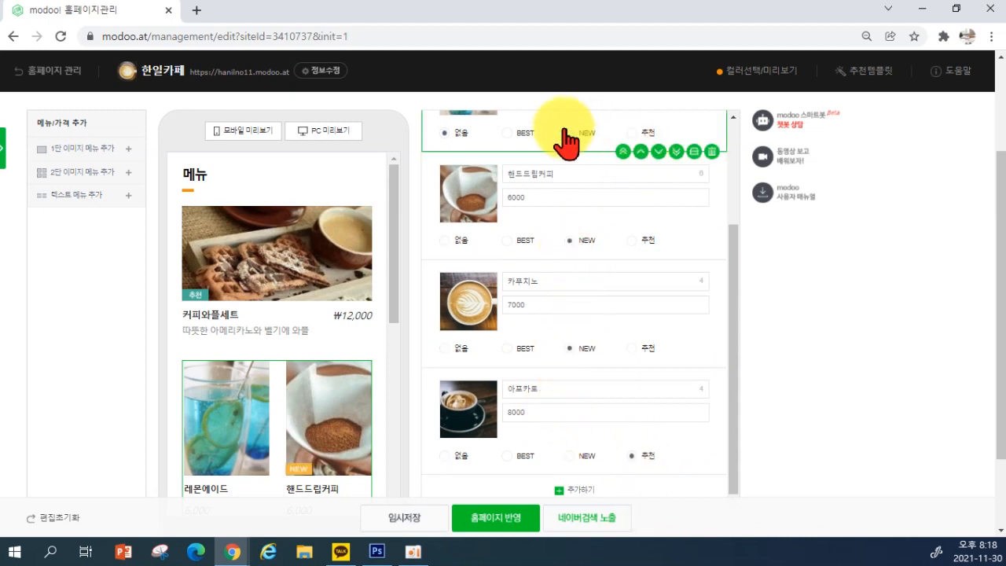
click(518, 134)
scroll(267, 342, down, 3)
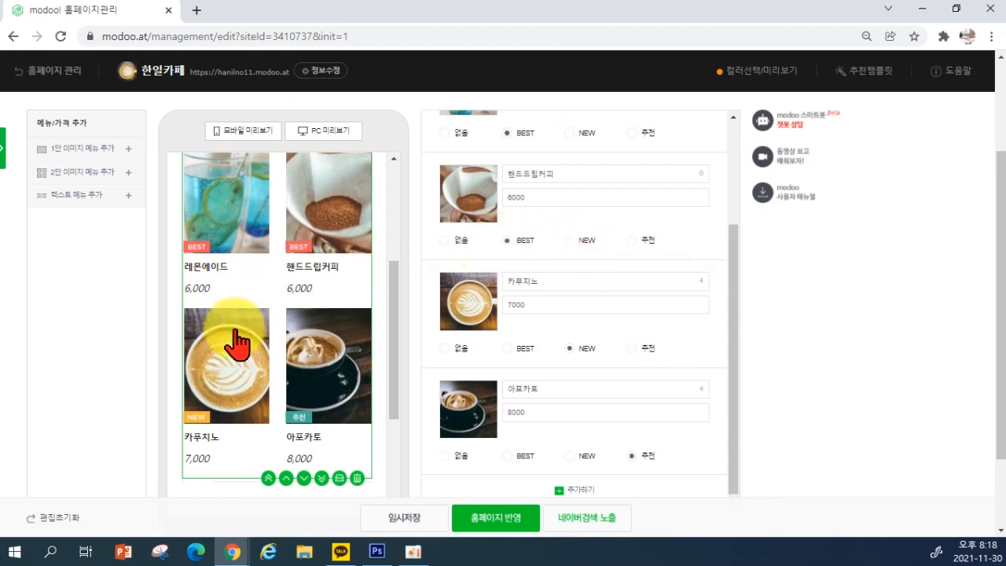
Duplicate the photo menu block, then delete the duplicate
scroll(227, 358, down, 2)
scroll(577, 386, down, 1)
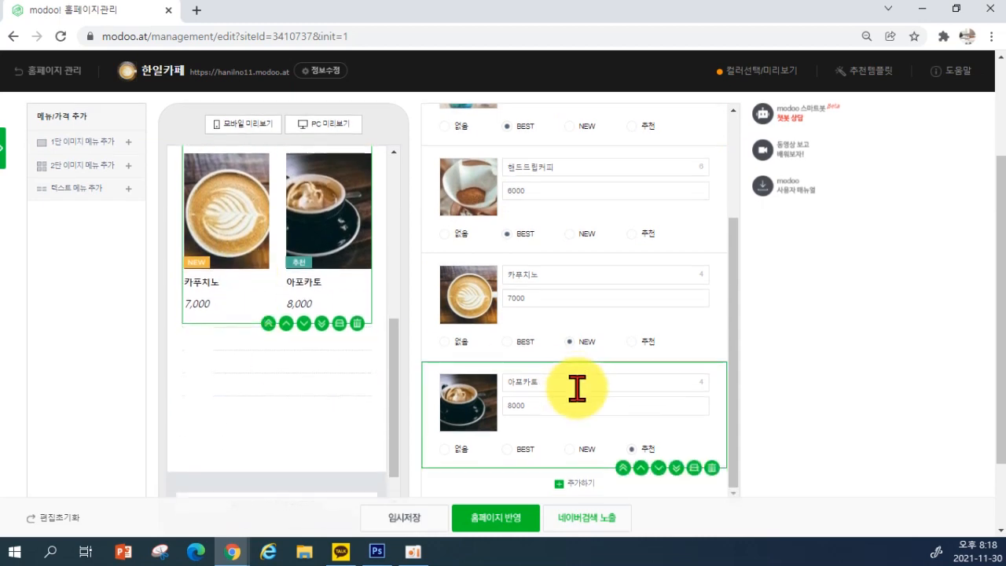
scroll(429, 298, up, 2)
scroll(326, 258, up, 5)
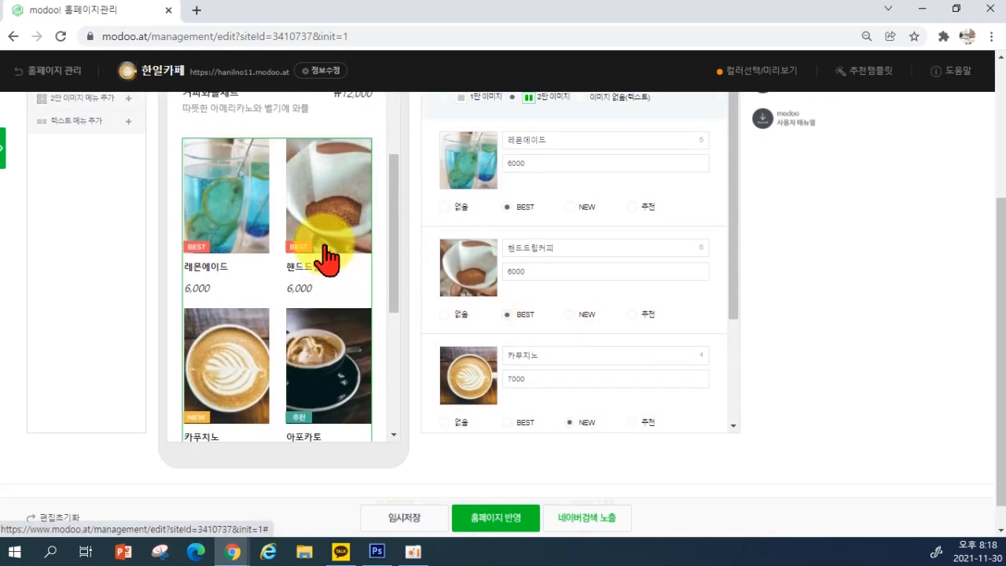
scroll(276, 389, down, 4)
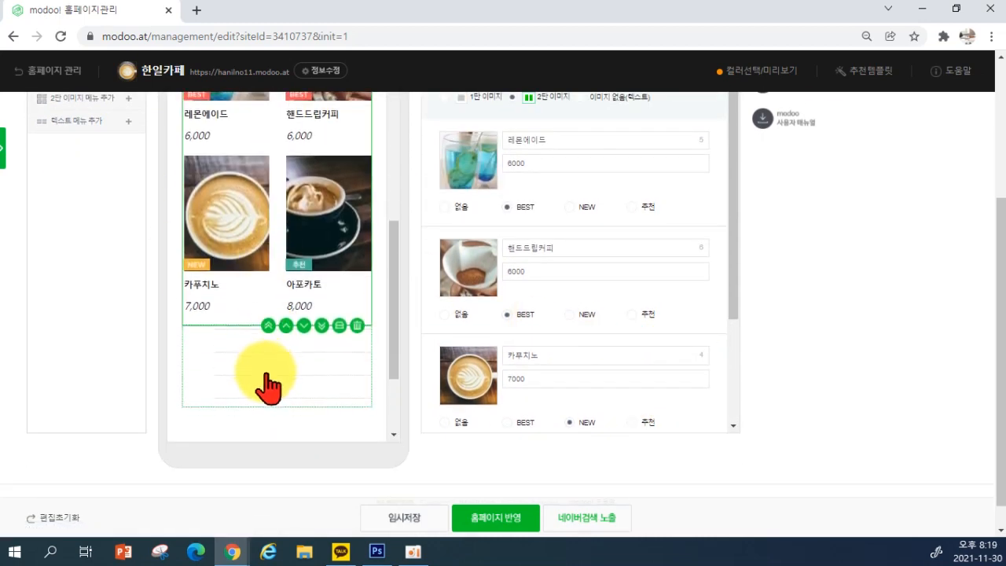
scroll(251, 338, up, 3)
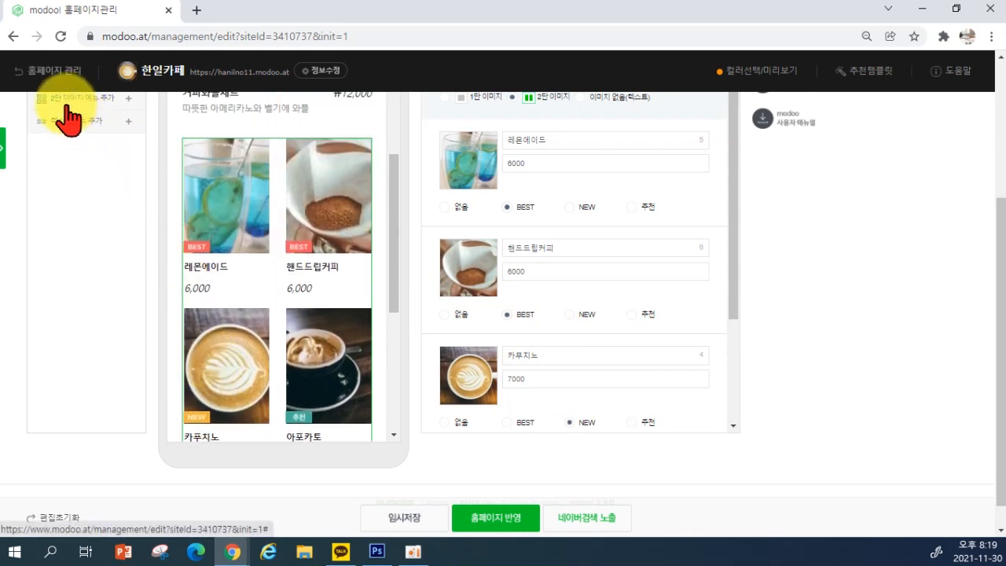
scroll(291, 338, down, 2)
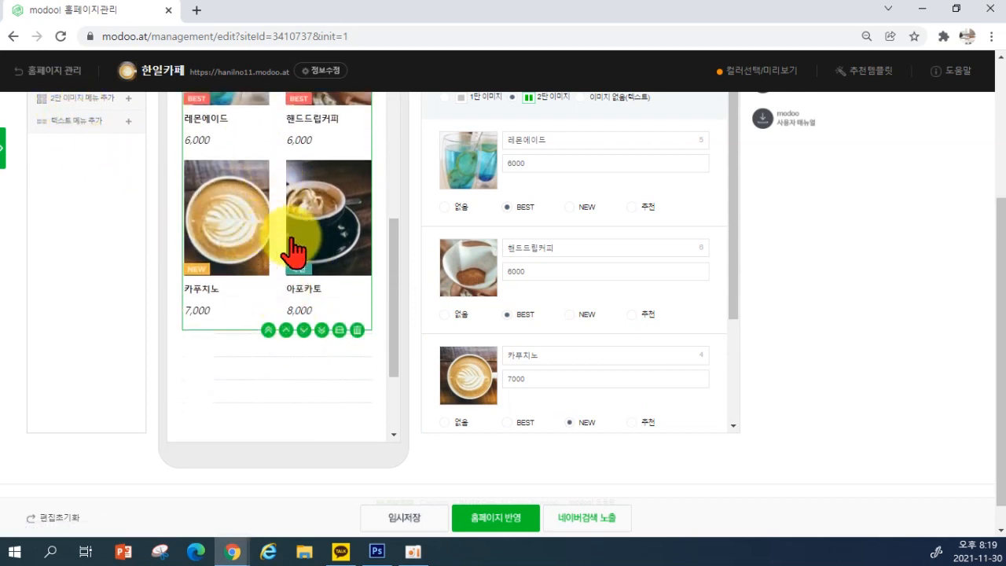
click(340, 331)
scroll(270, 348, down, 2)
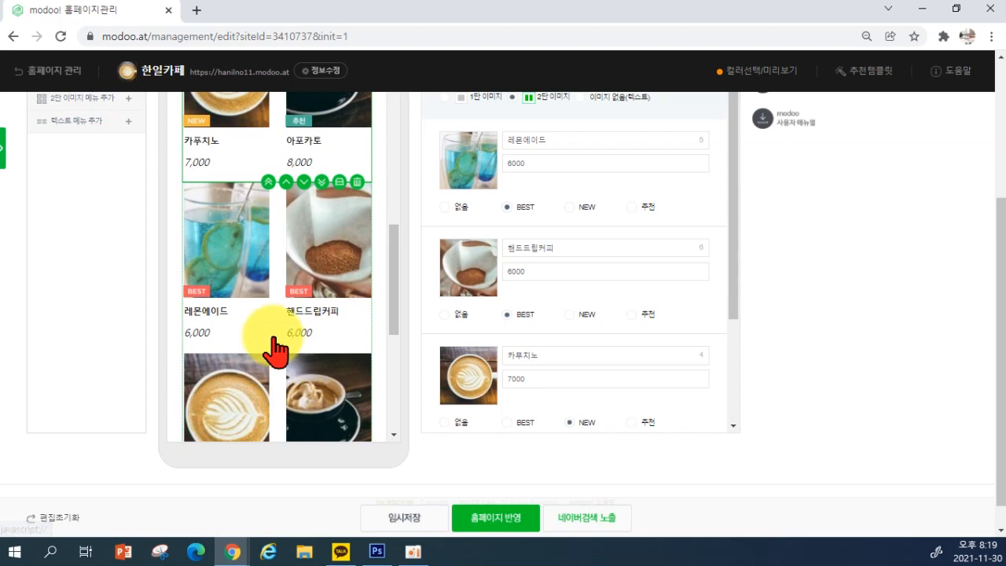
scroll(265, 291, down, 3)
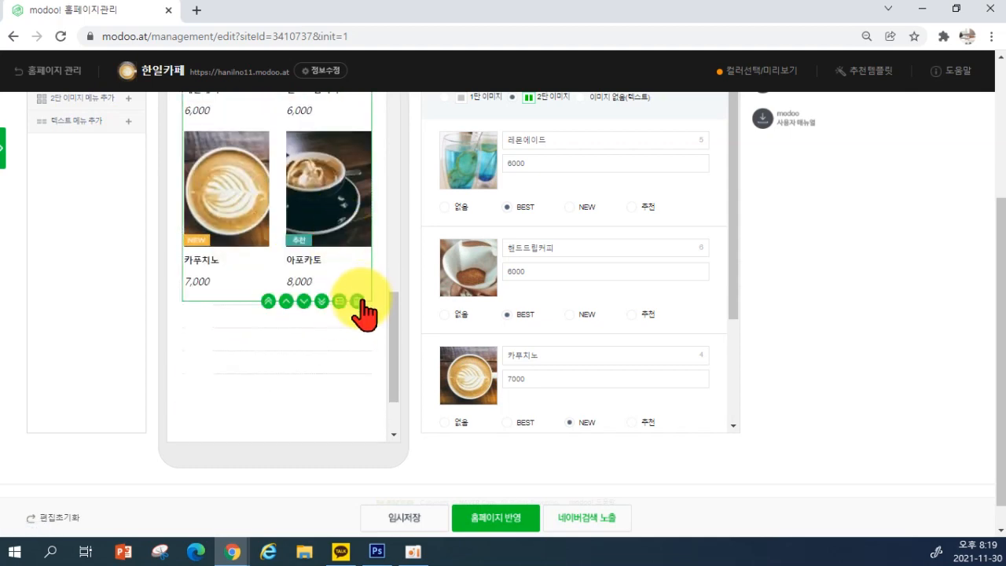
click(356, 300)
Enter 우유 at 3000 as the first entry of the empty text menu block
scroll(358, 310, up, 5)
scroll(348, 322, up, 1)
scroll(345, 321, down, 2)
scroll(259, 188, down, 2)
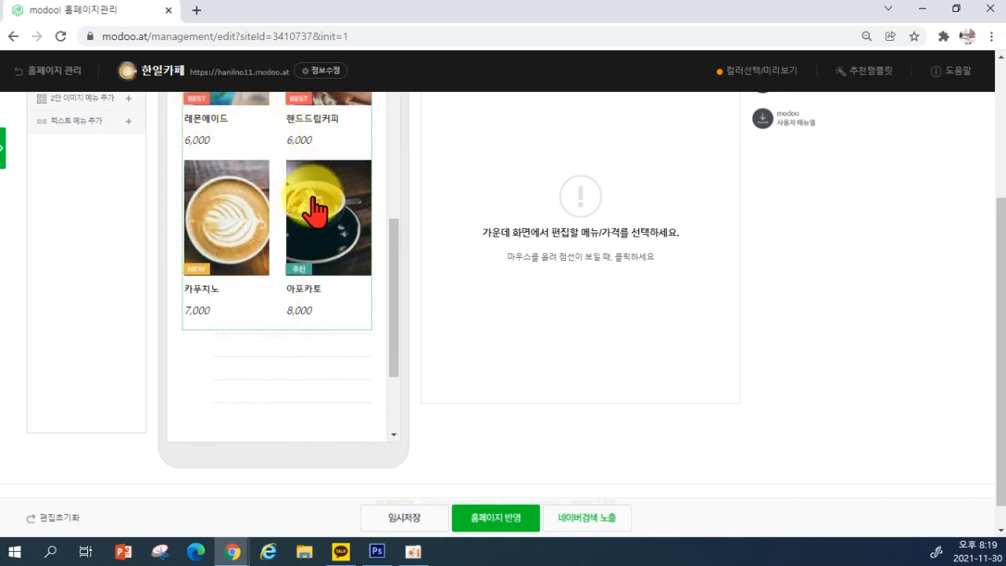
scroll(366, 330, up, 2)
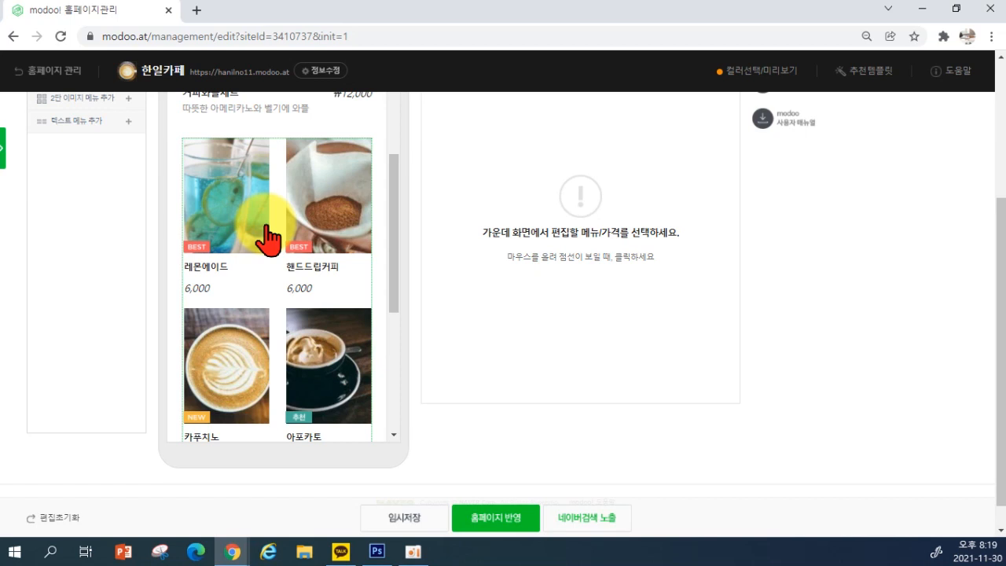
scroll(339, 280, down, 3)
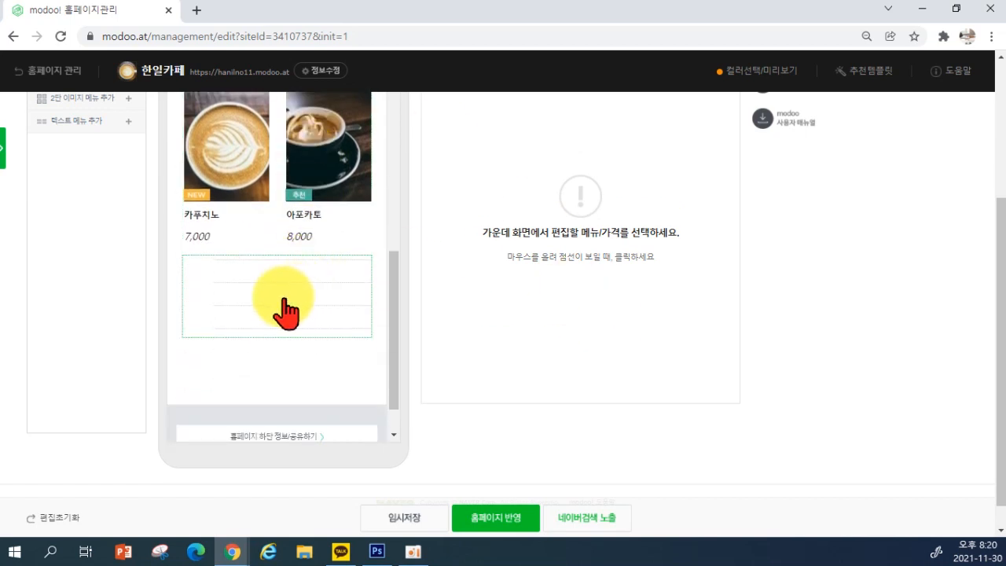
click(236, 313)
scroll(786, 291, up, 1)
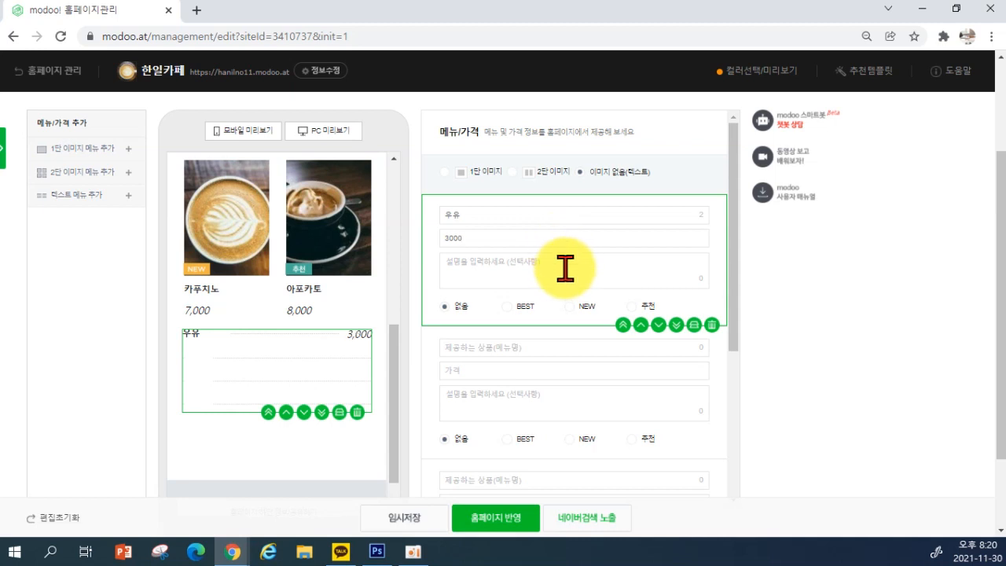
Add milk variants under 우유 and list 코코아 at 2000 described as 어린이메뉴
click(499, 281)
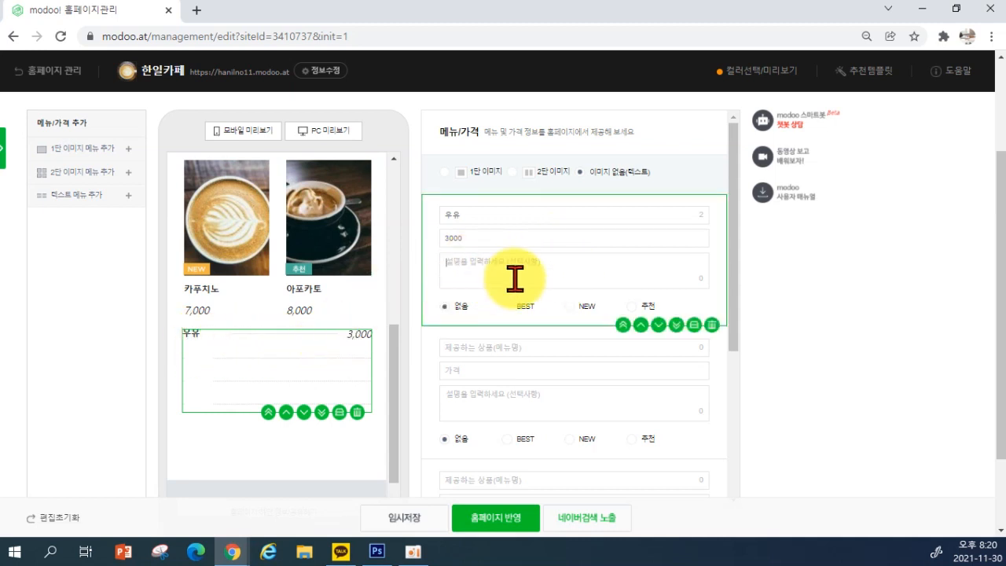
text(ㅅ)
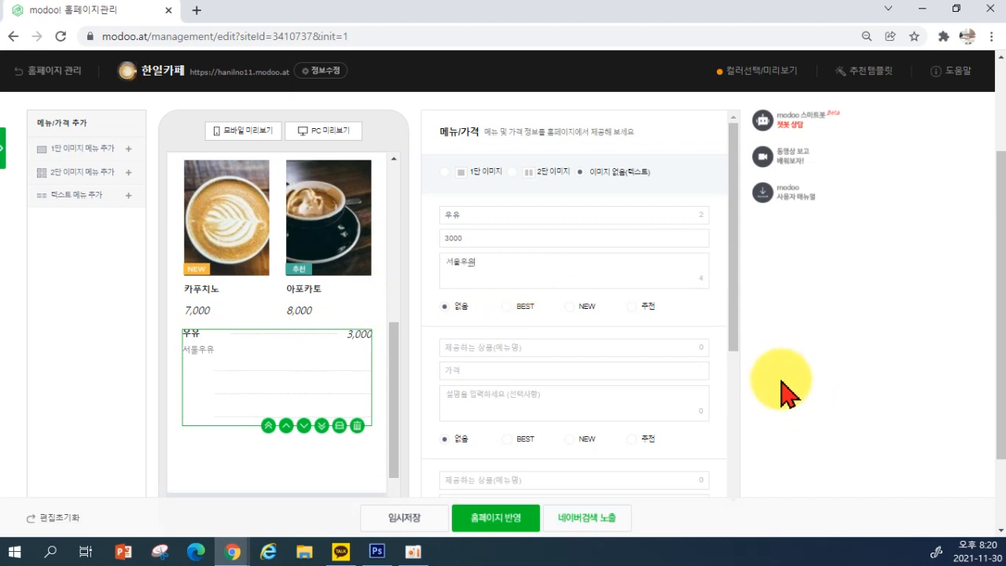
key(BackSpace)
key(BackSpace)
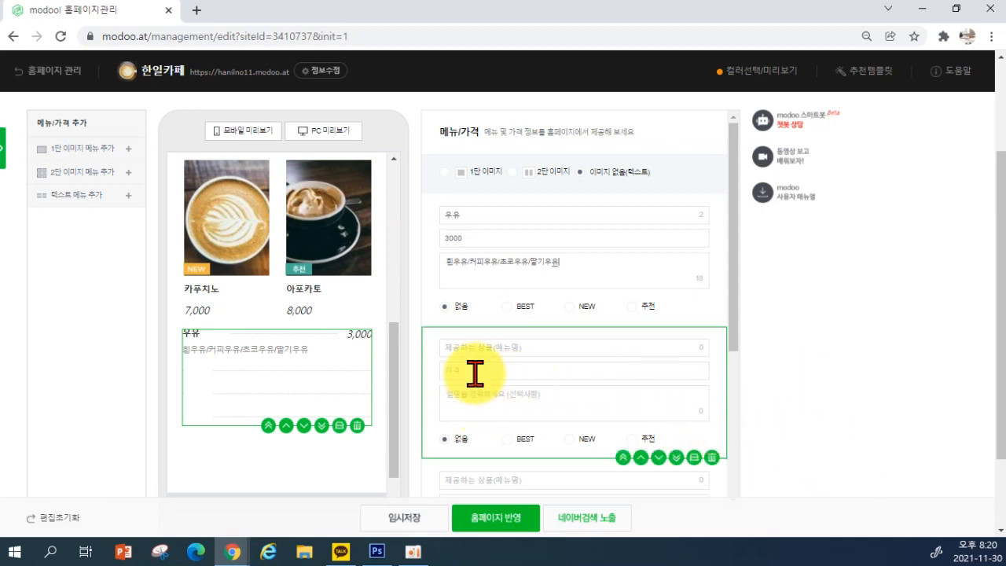
click(464, 348)
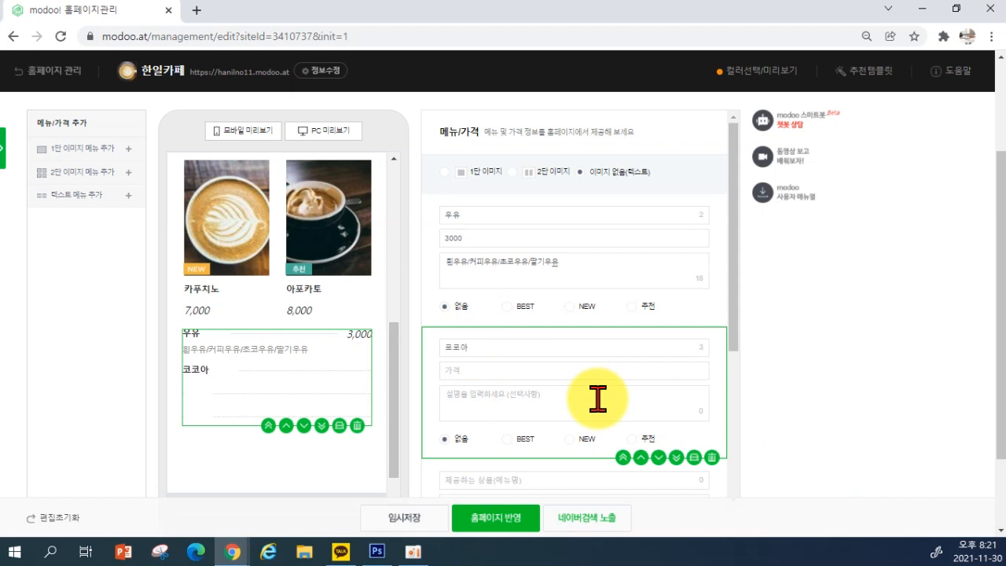
text(2000)
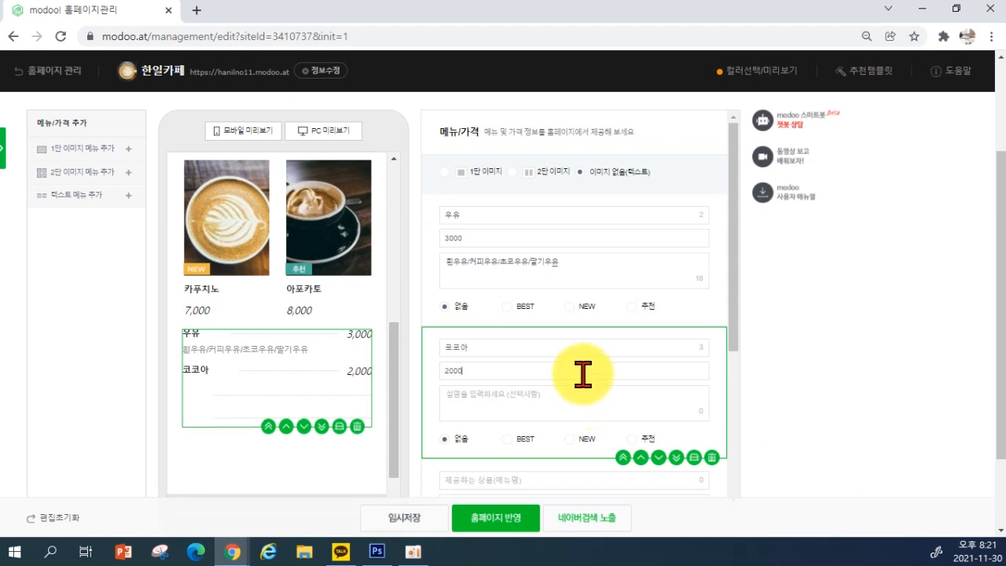
click(561, 409)
text(ㅇ)
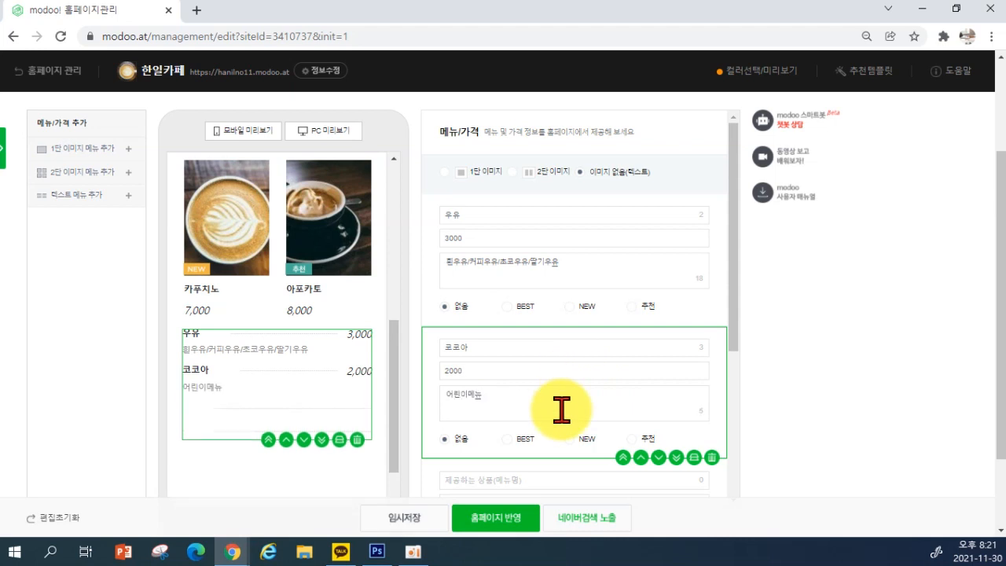
Delete the two empty text menu entries and review the remaining list
scroll(621, 366, down, 1)
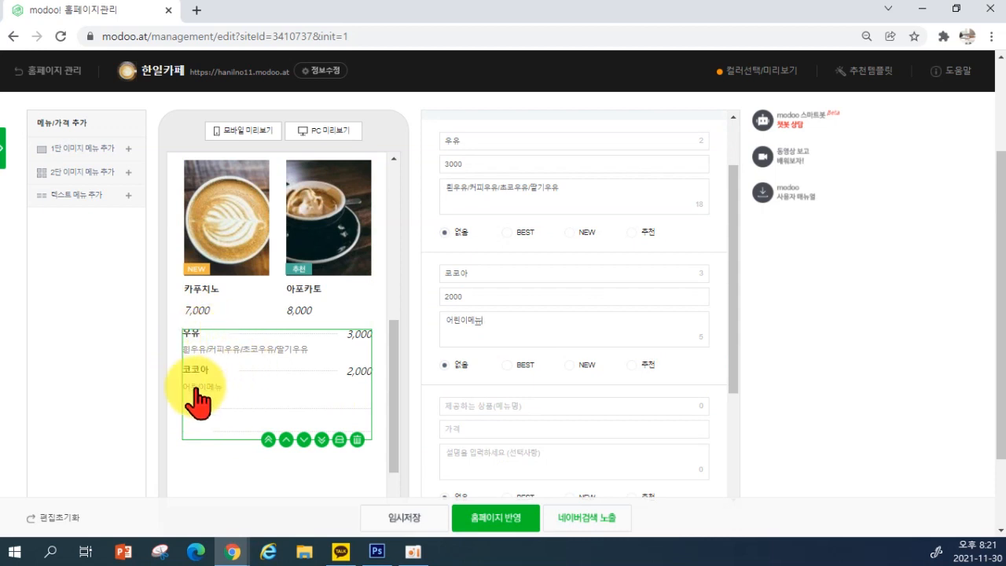
scroll(534, 398, down, 1)
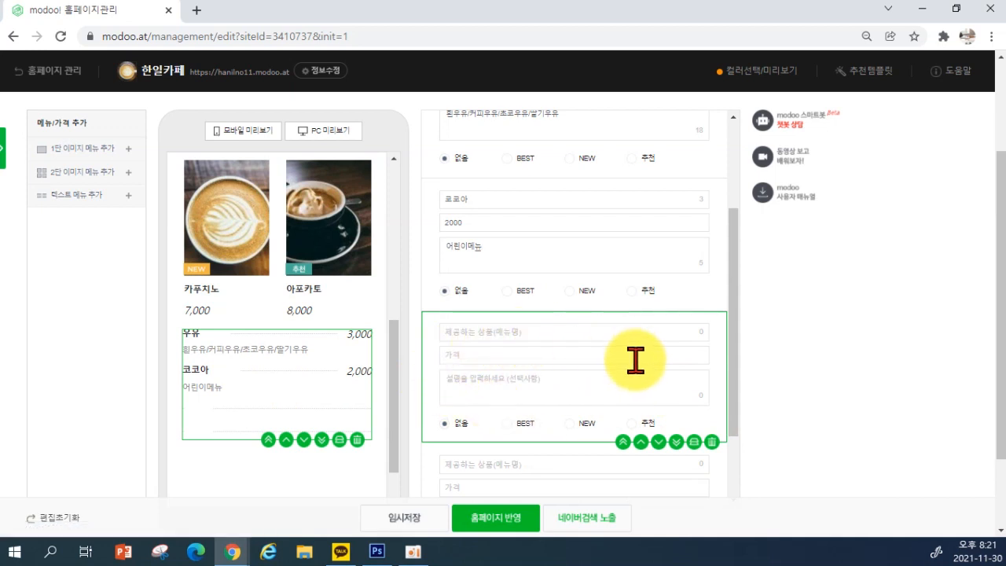
click(711, 441)
scroll(527, 404, down, 1)
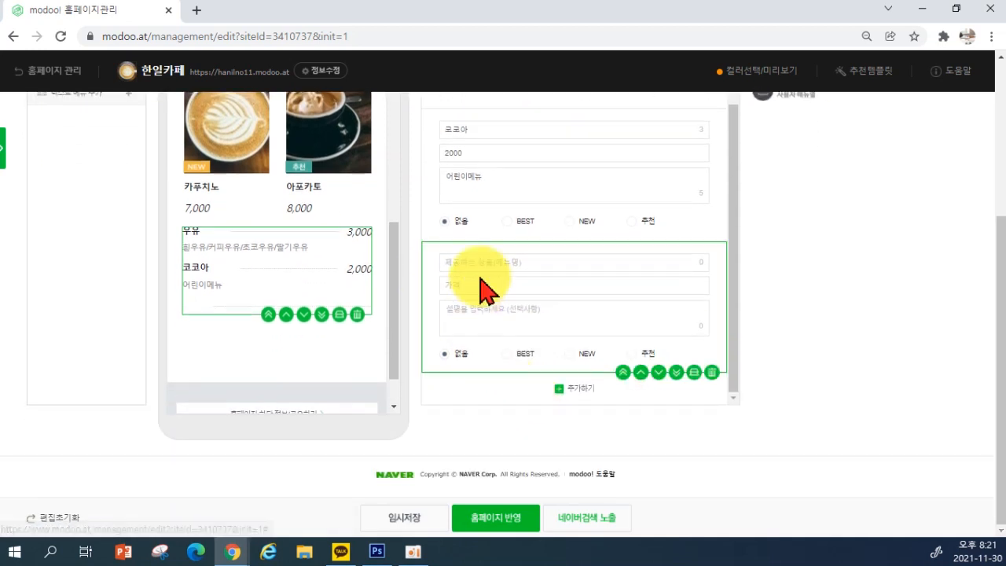
click(712, 373)
scroll(438, 314, up, 2)
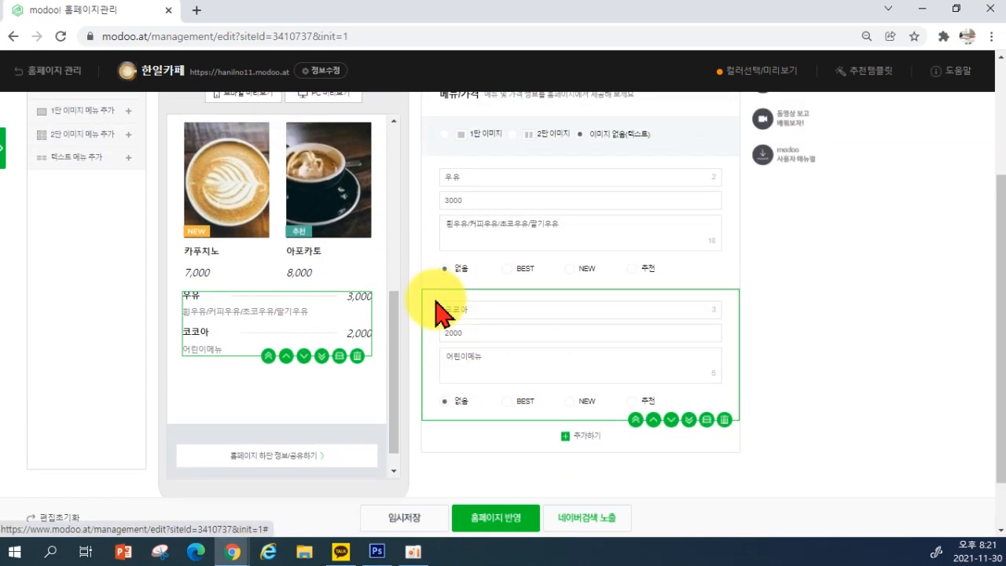
scroll(310, 348, up, 3)
scroll(310, 348, down, 2)
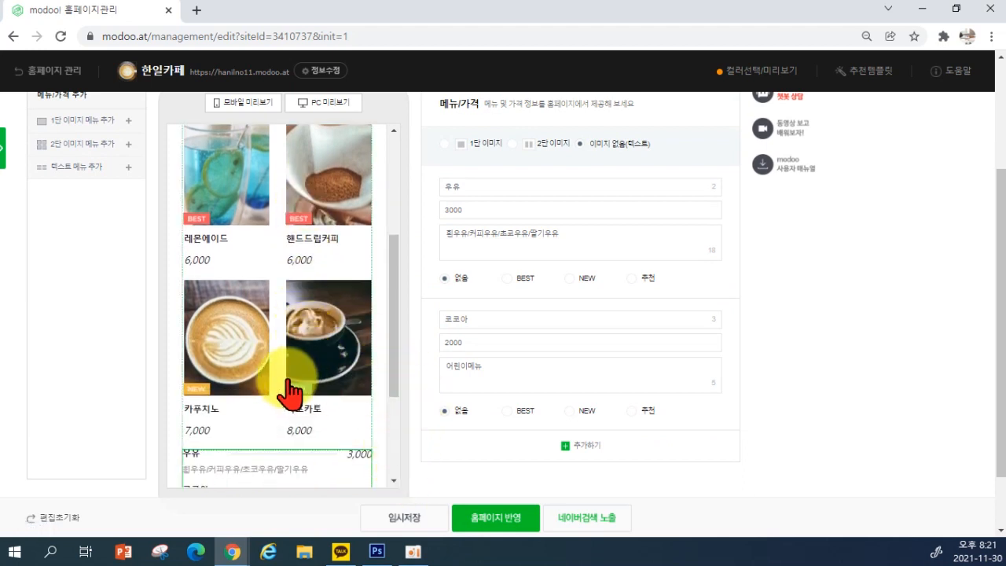
Save the menu page as a draft, close the saved notice, and return to the top
click(405, 528)
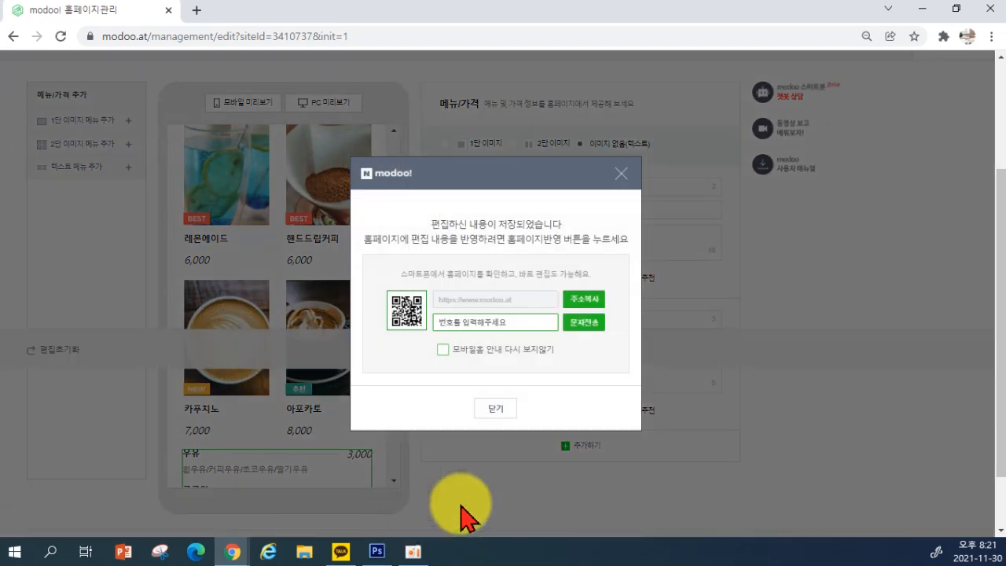
click(500, 407)
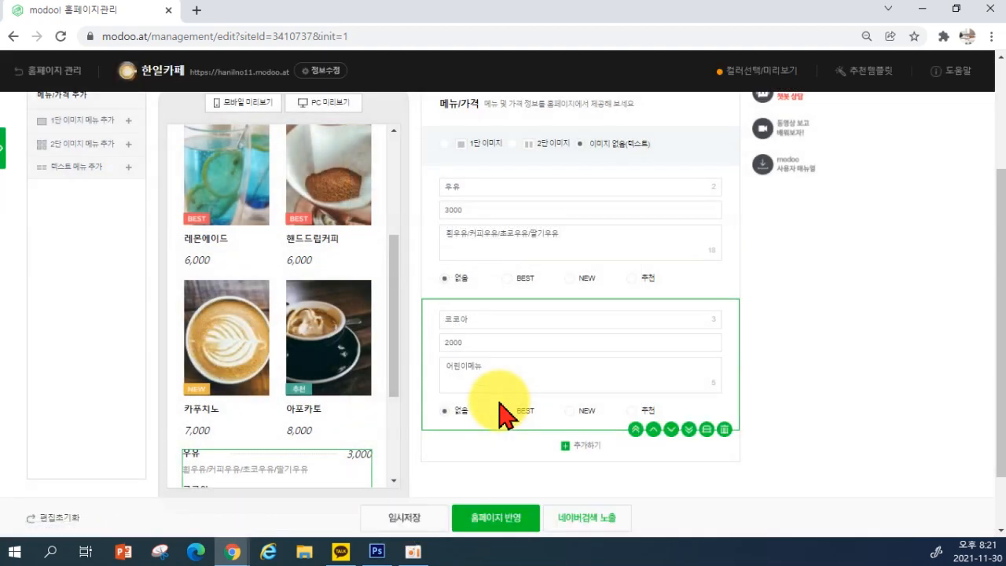
scroll(426, 360, up, 3)
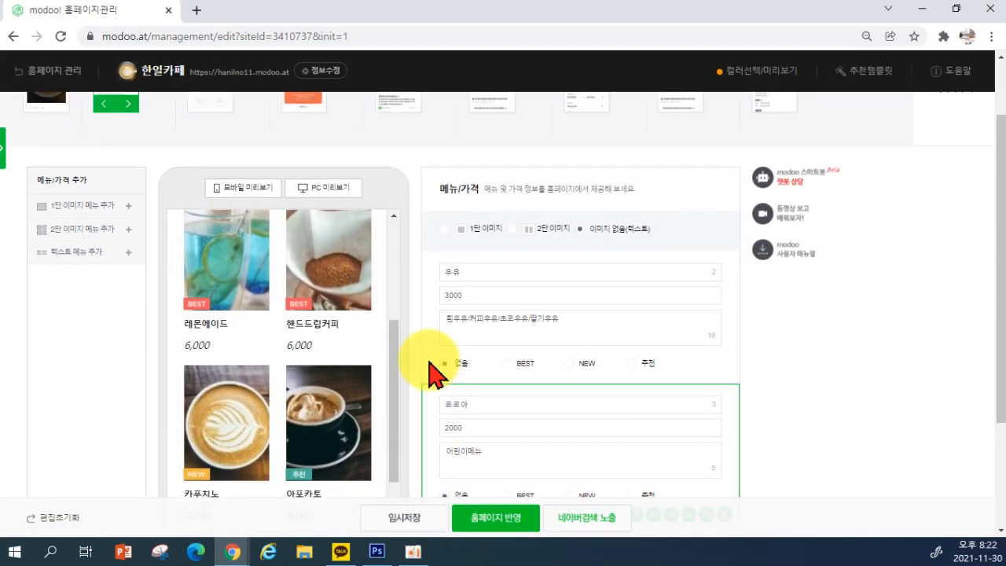
scroll(269, 404, up, 1)
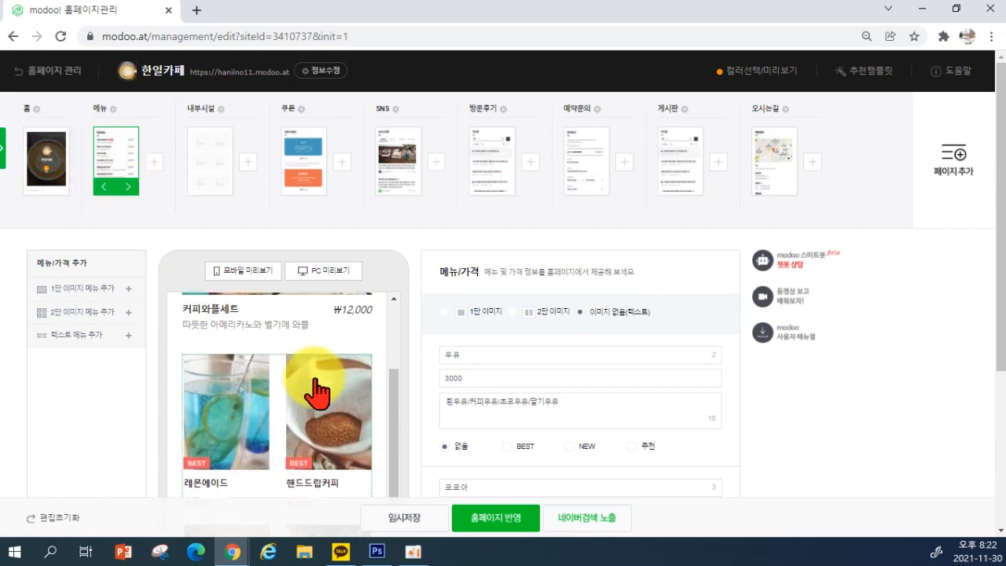
scroll(283, 402, up, 2)
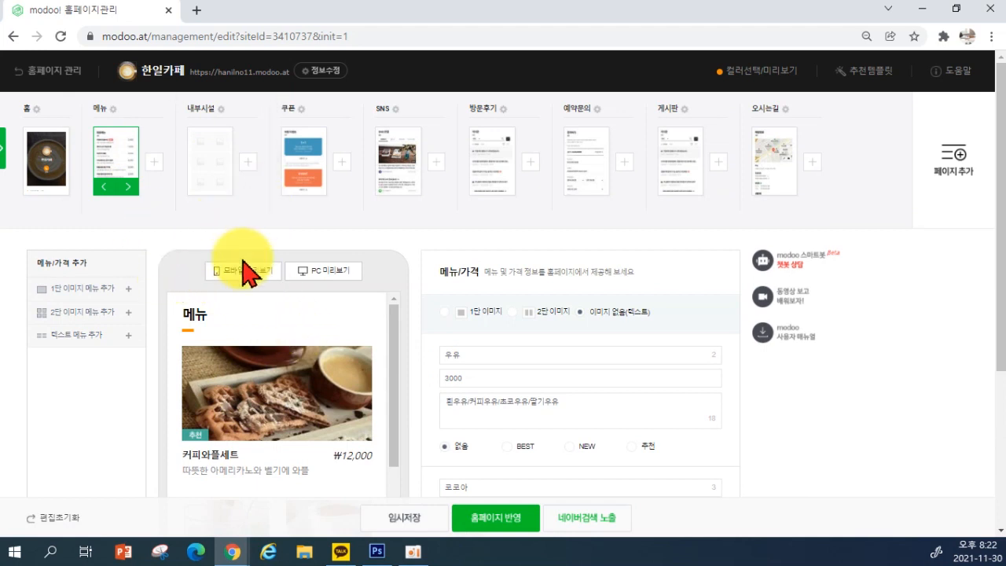
mouse_move(664, 473)
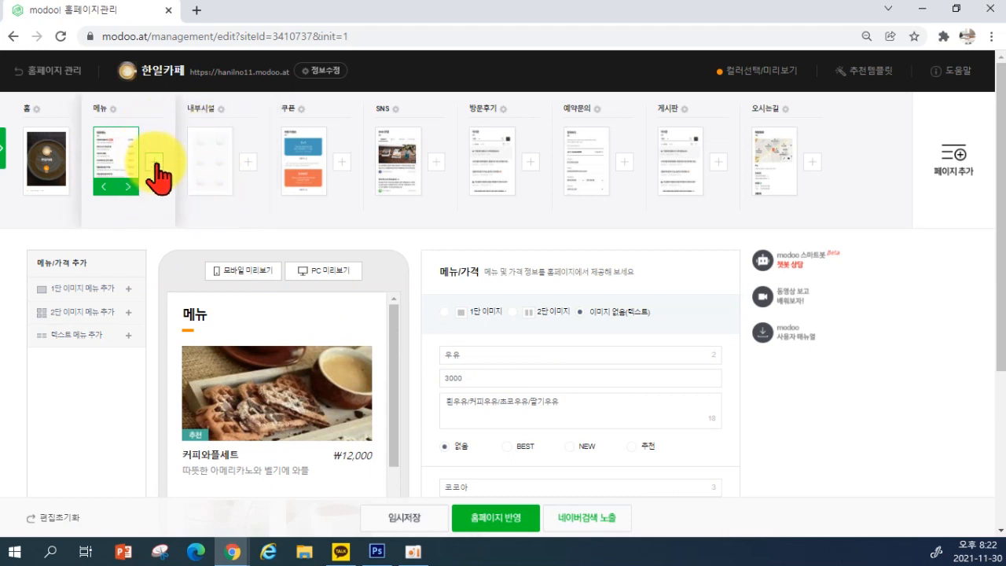
Add a new 메뉴/가격 page after the existing menu page
click(154, 162)
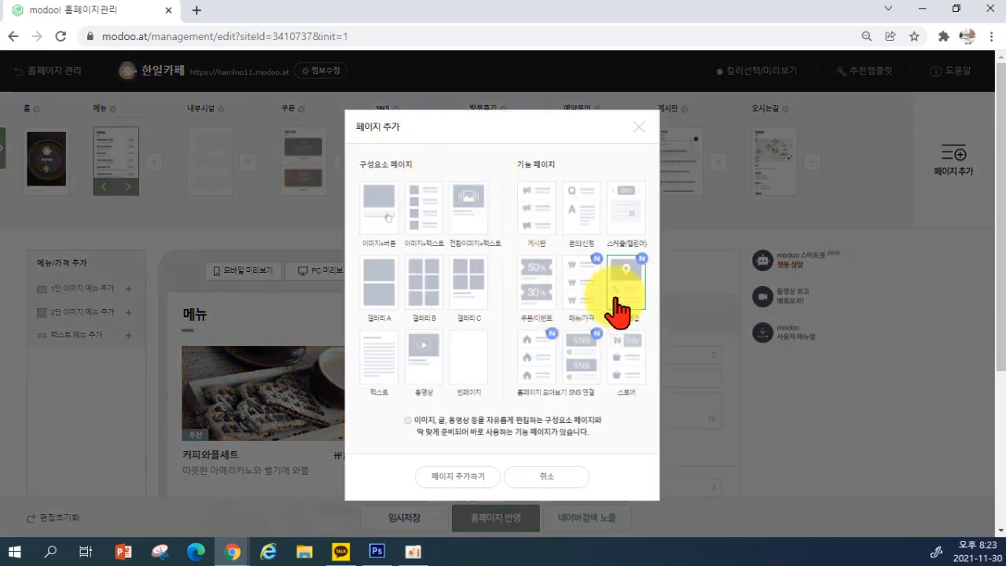
click(583, 369)
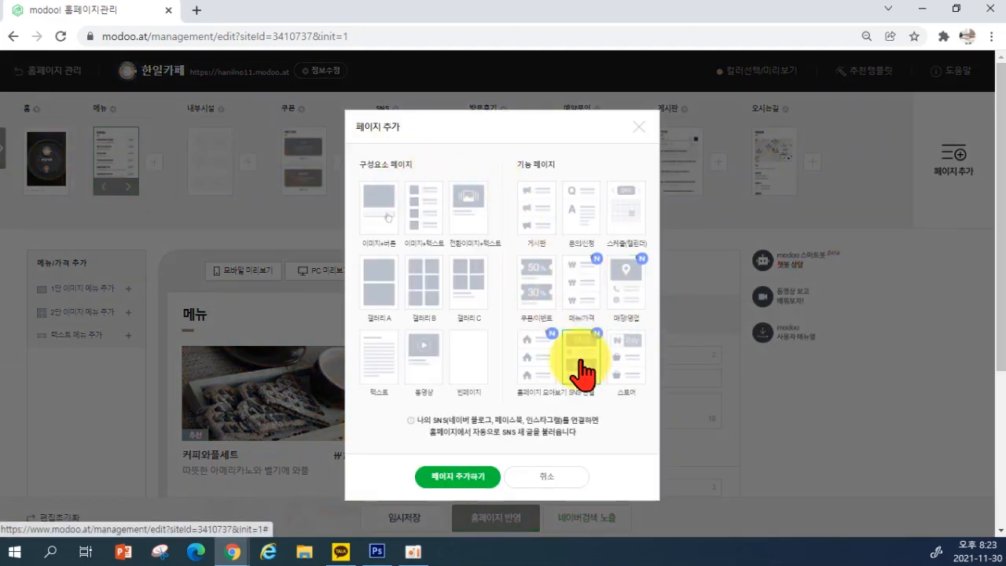
click(582, 292)
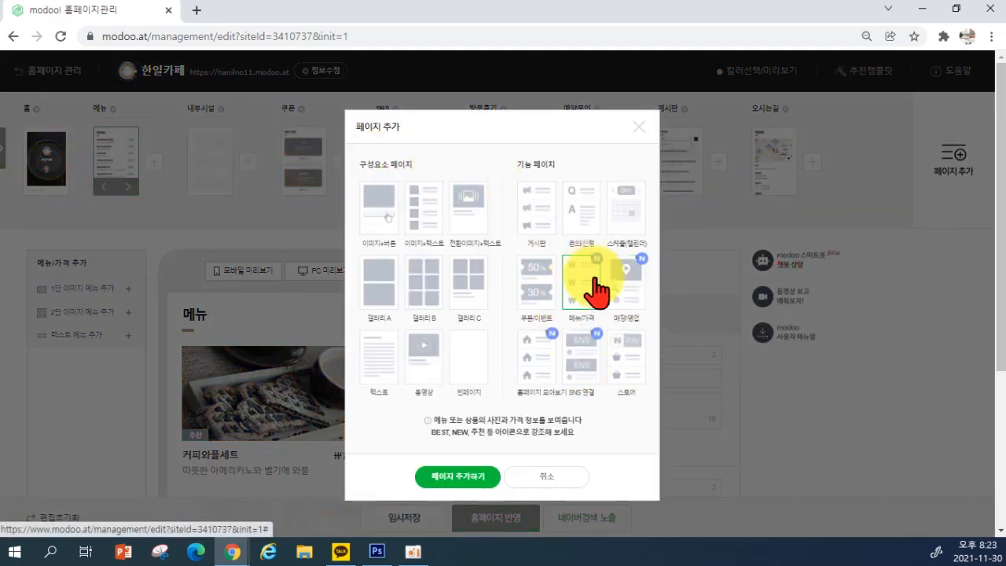
click(461, 477)
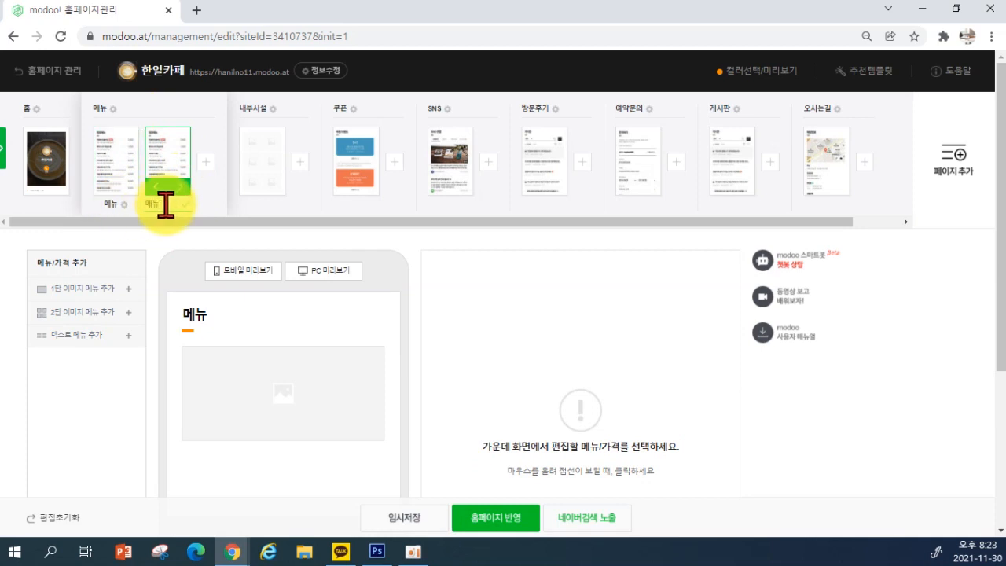
Rename the two menu pages 커피 and 디저트
click(112, 207)
text(ㅍ)
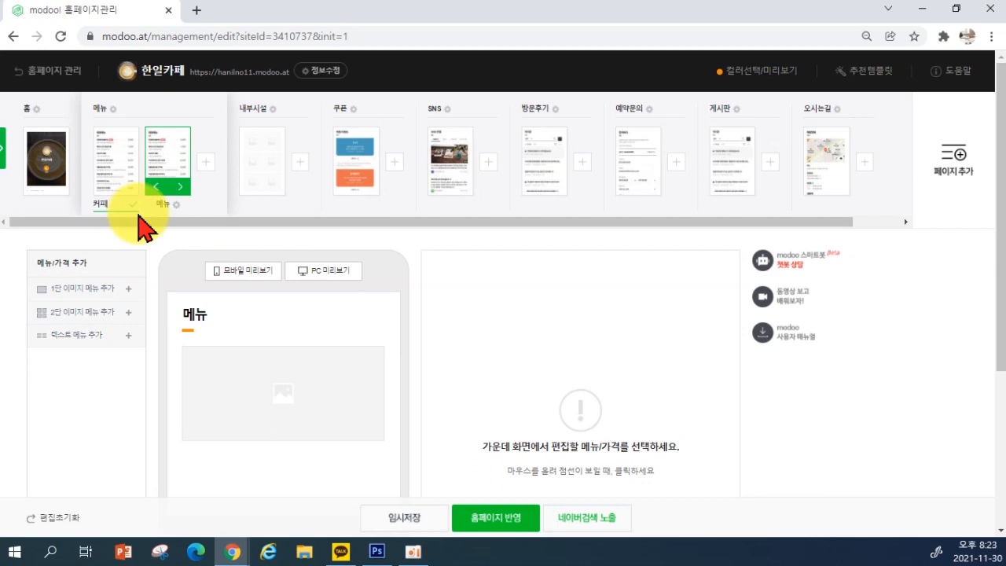
click(159, 203)
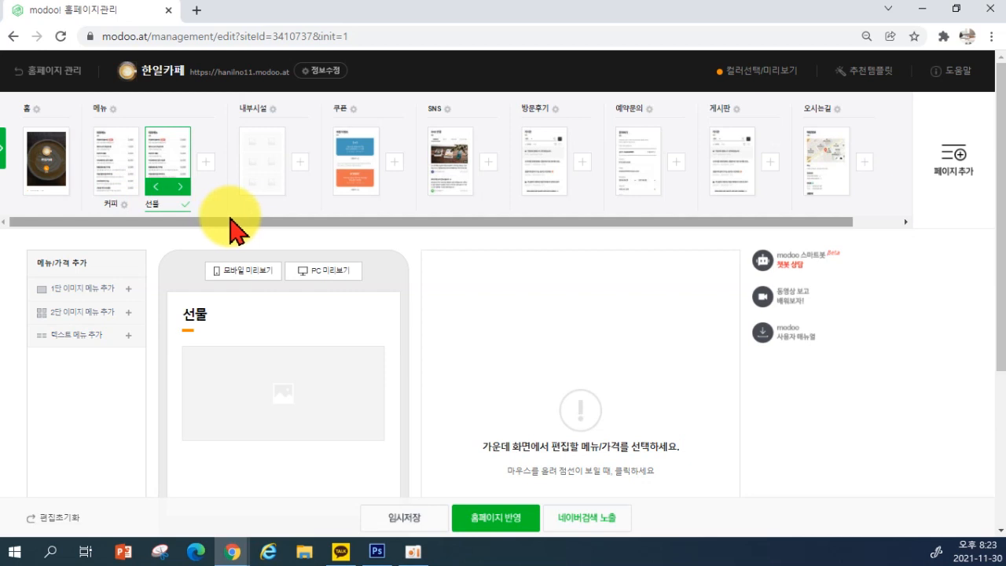
click(187, 209)
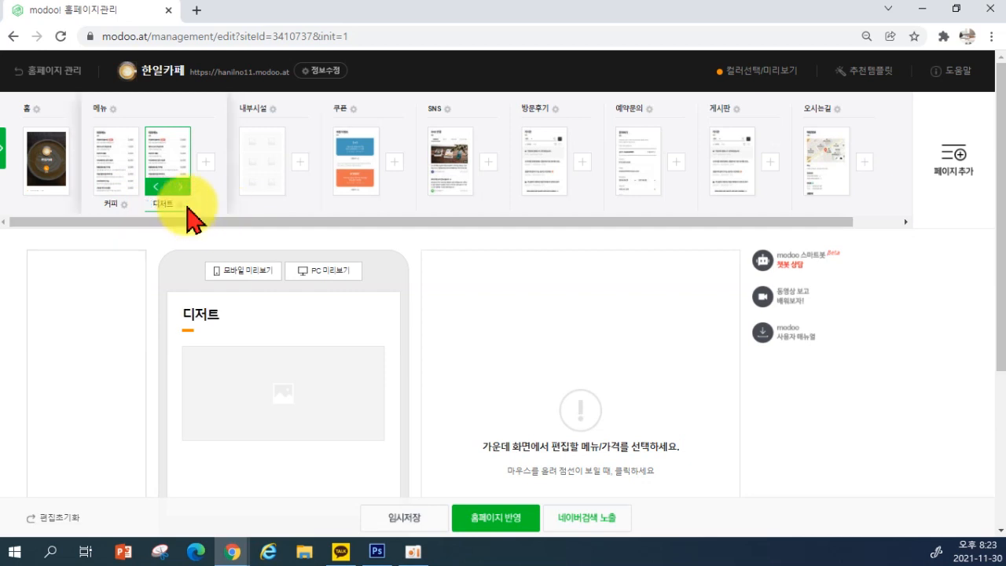
click(114, 209)
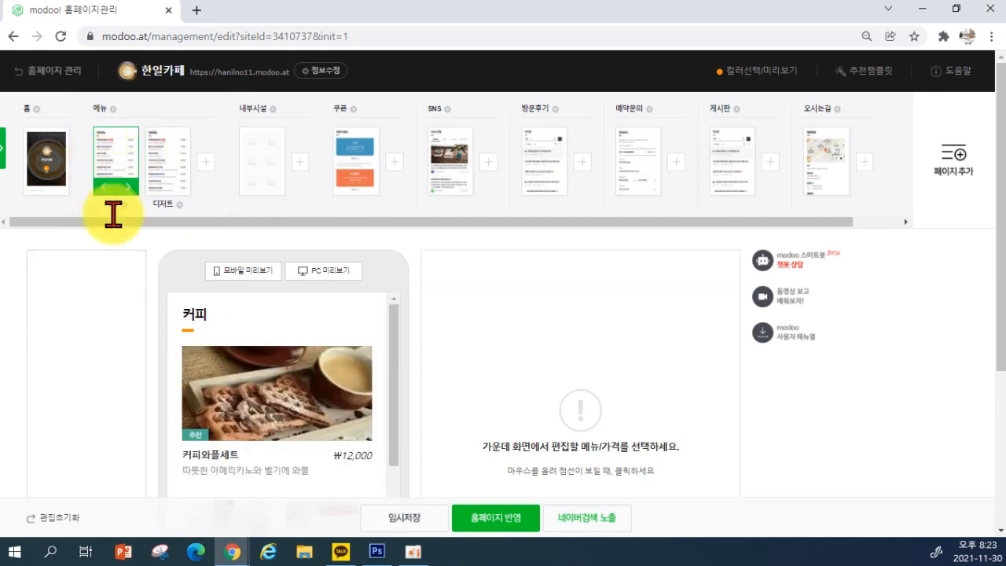
click(171, 177)
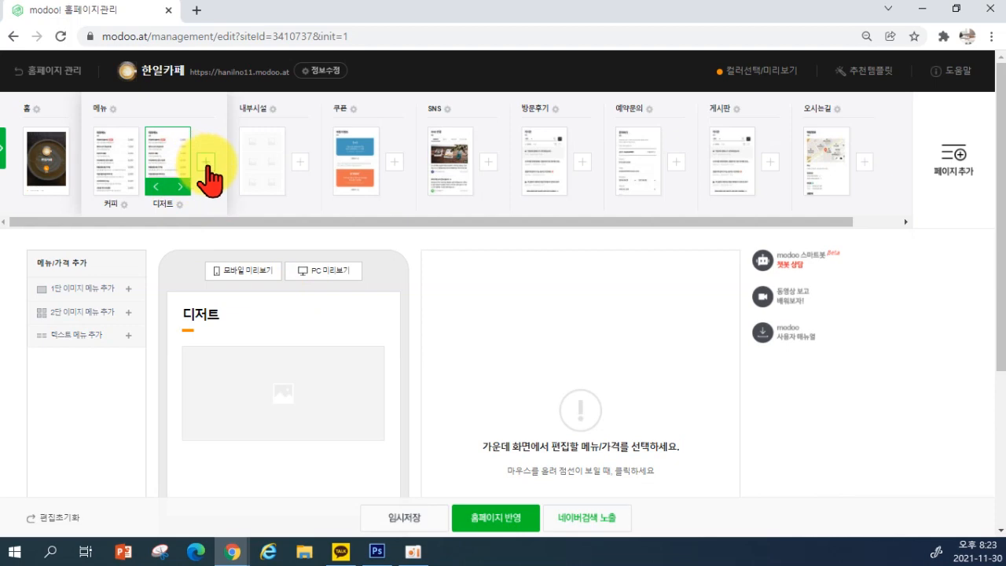
click(205, 161)
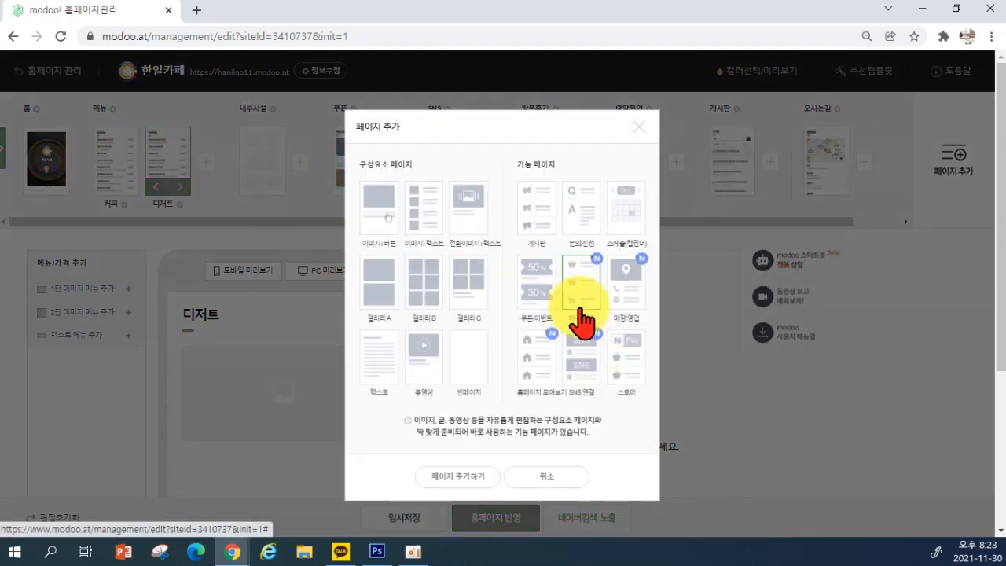
click(582, 322)
click(475, 479)
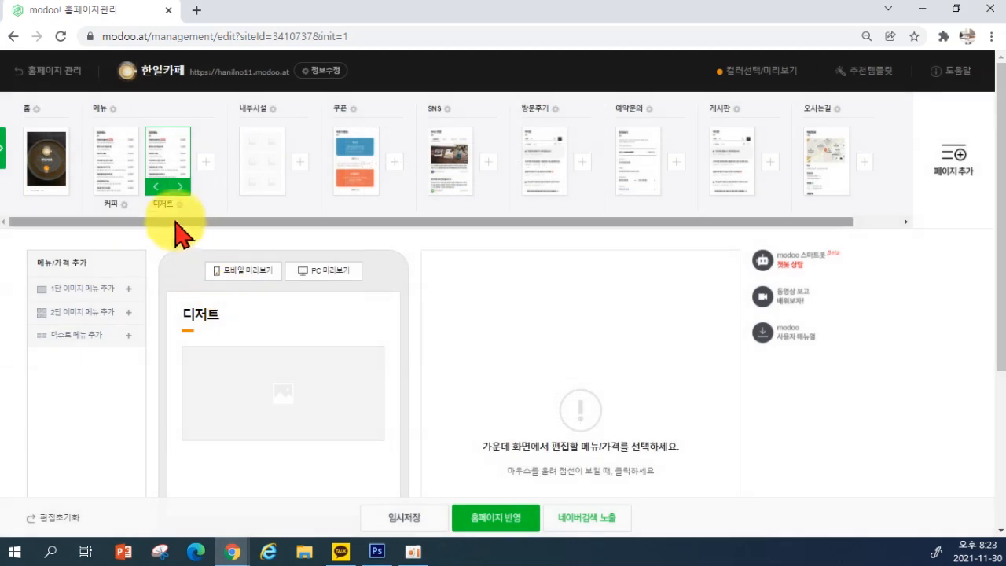
click(162, 205)
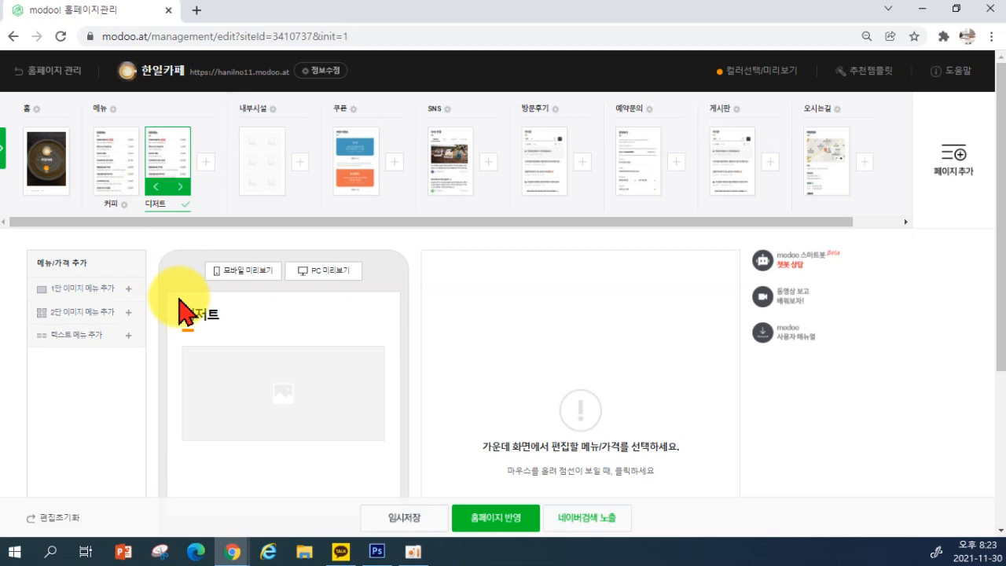
Upload image 15, the cupcake photo, to the 디저트 image item and crop it
click(256, 407)
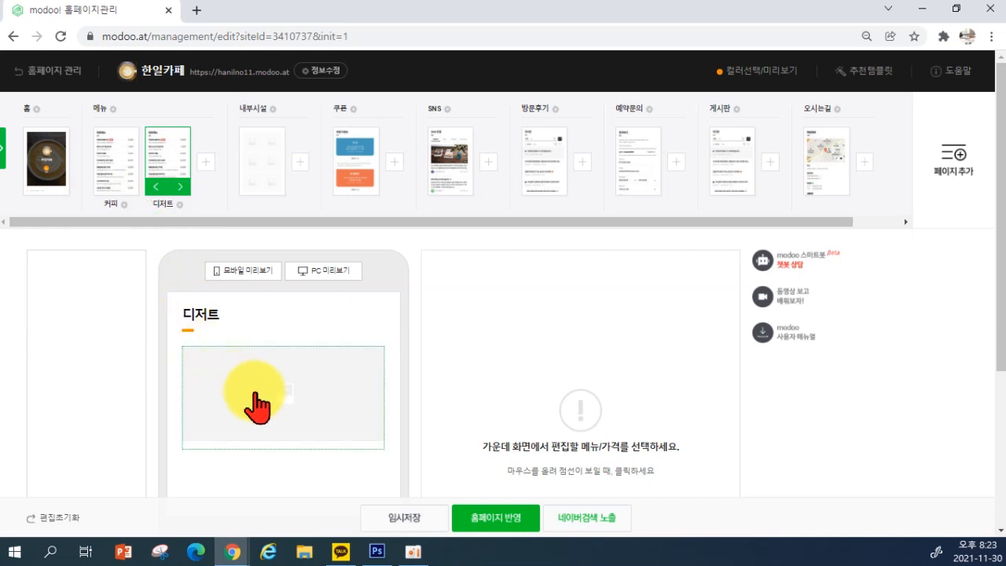
click(289, 411)
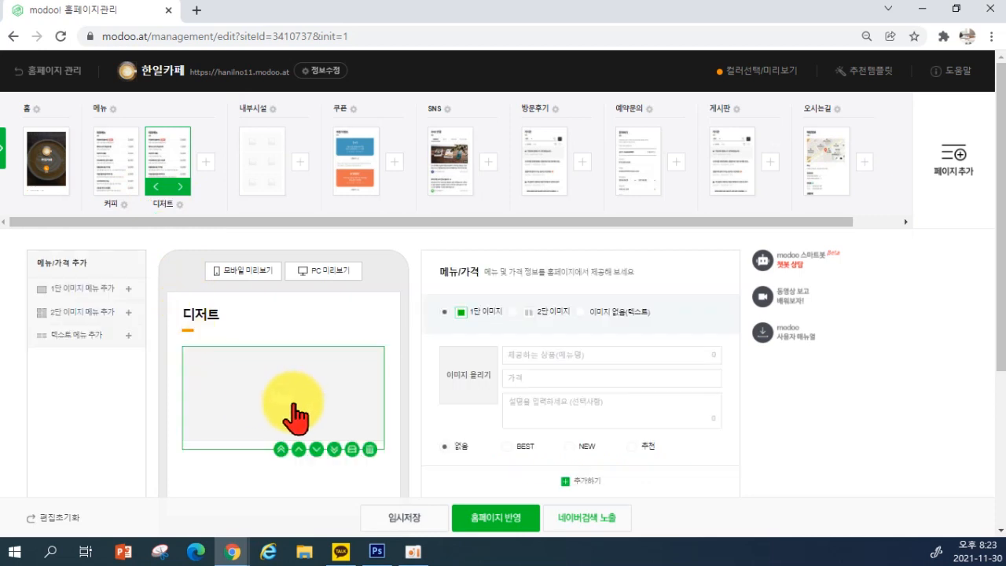
click(472, 376)
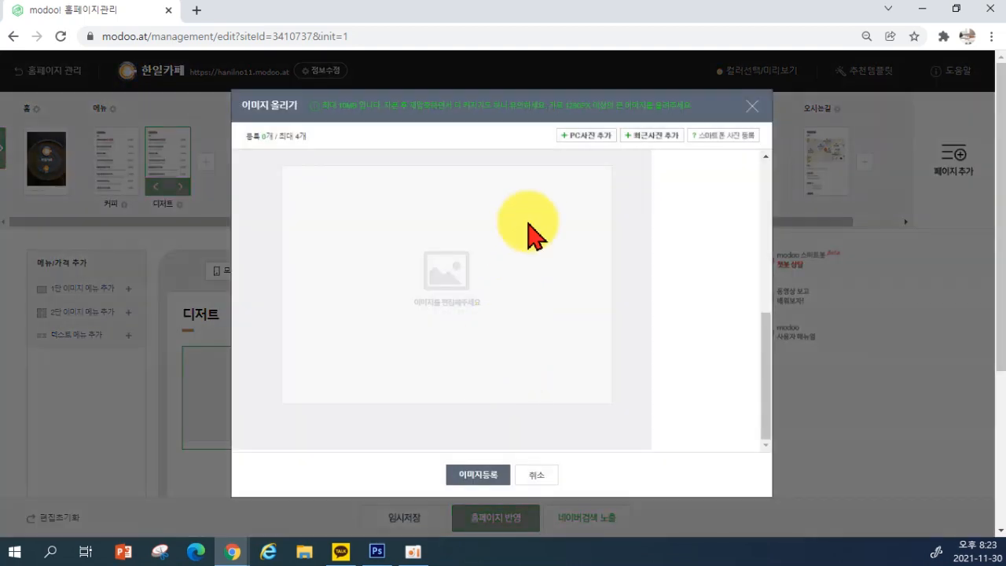
click(584, 136)
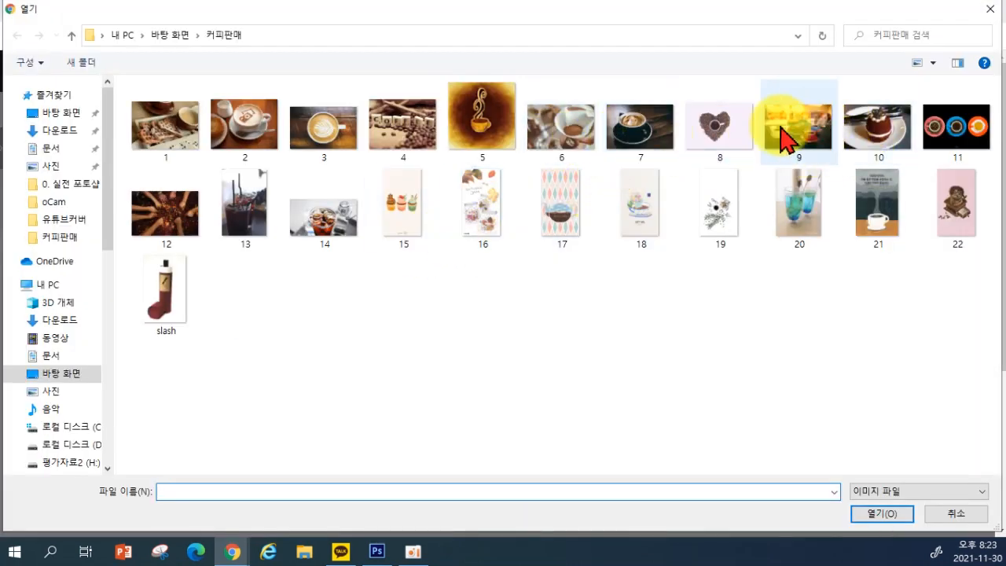
double_click(412, 230)
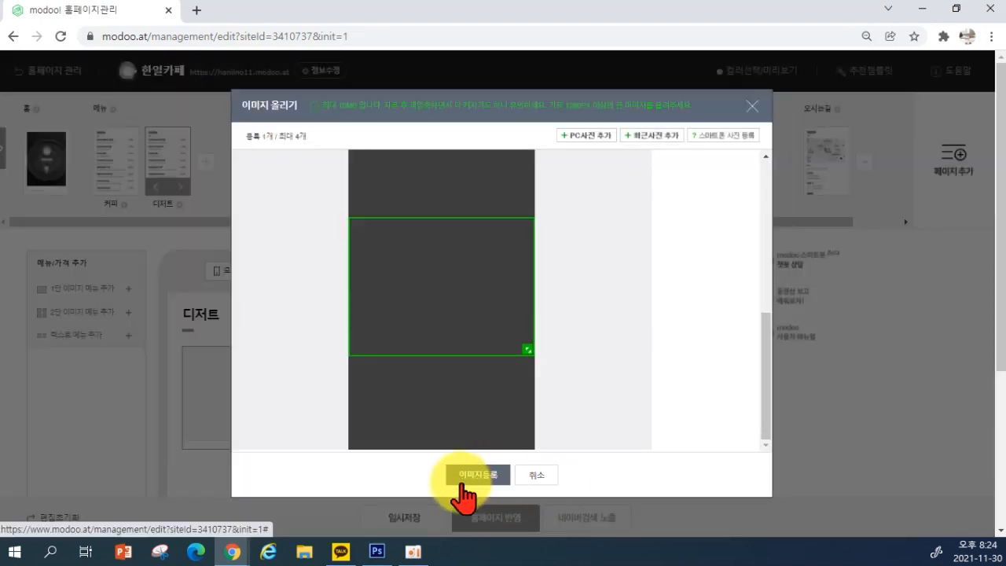
drag(449, 333, 449, 320)
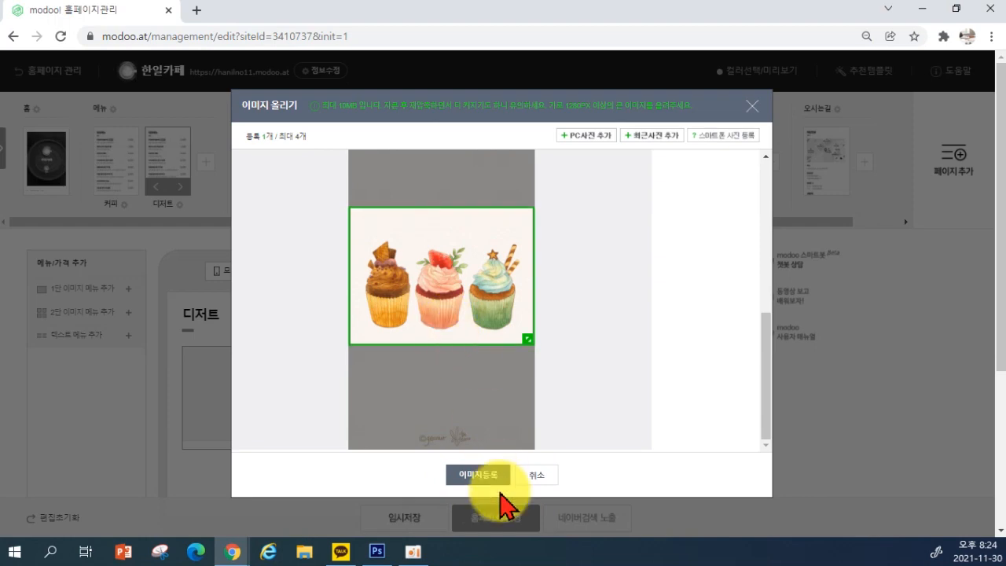
click(485, 476)
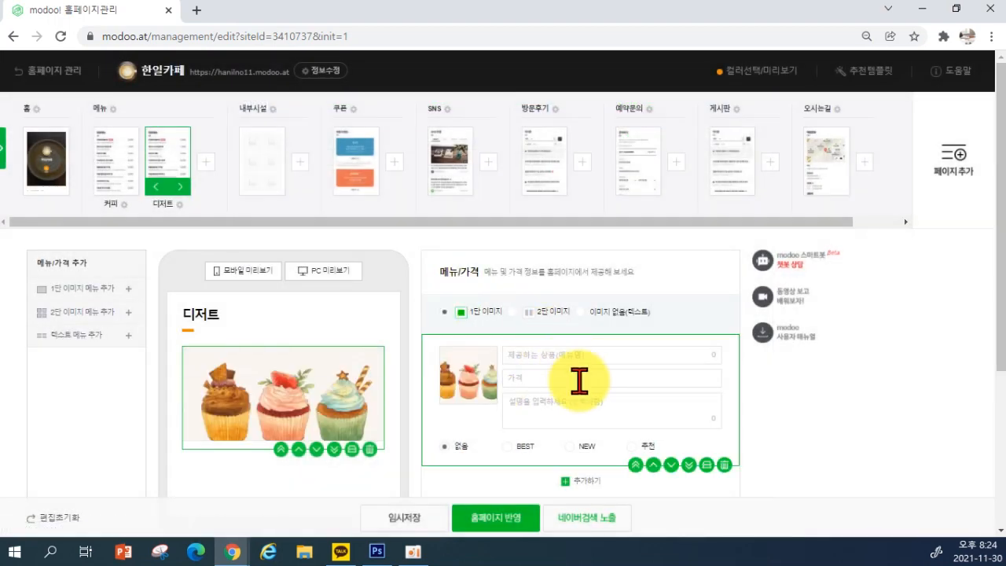
Name the item 컵케이크세트 and set its price to 10000
text(커)
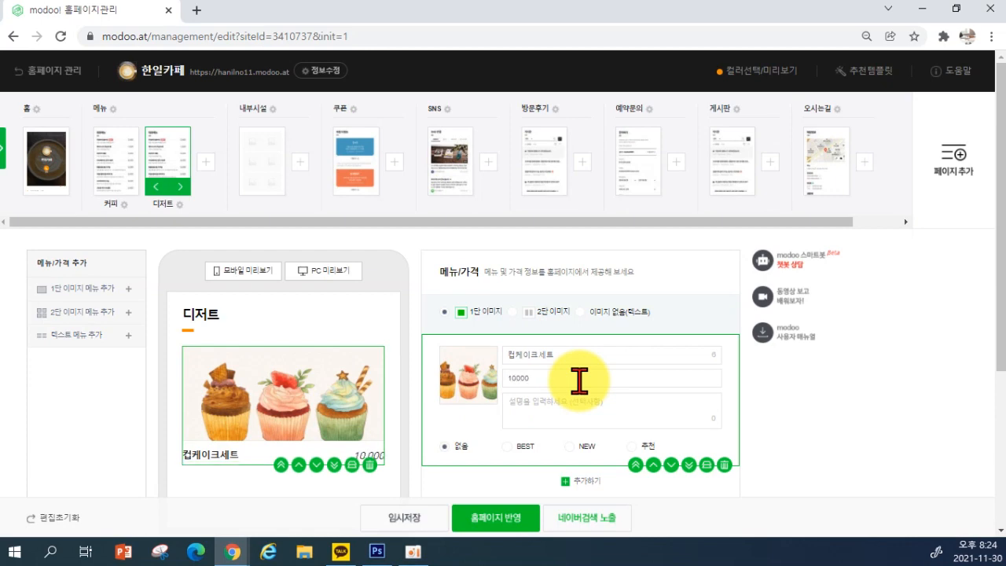
scroll(579, 382, down, 3)
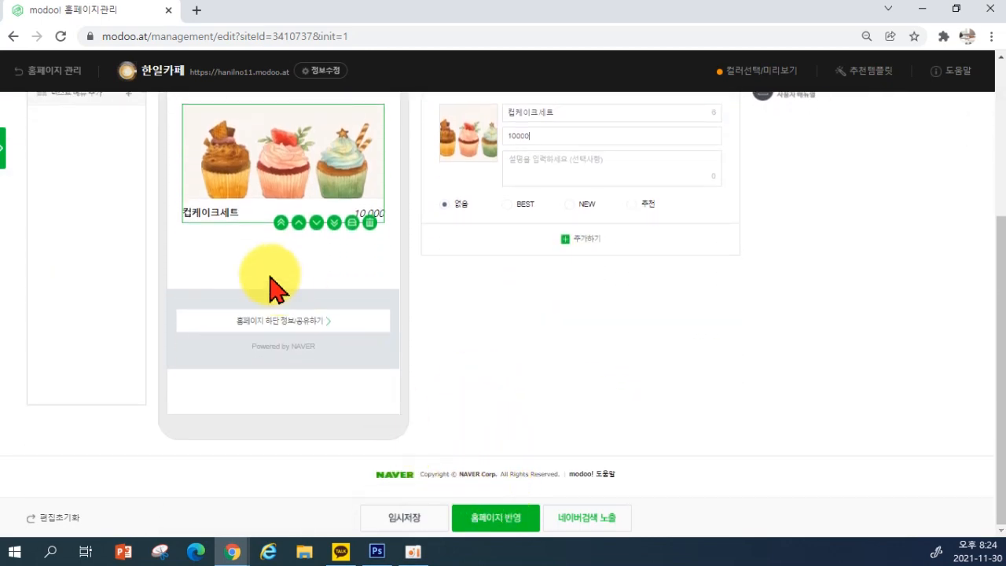
scroll(277, 297, up, 3)
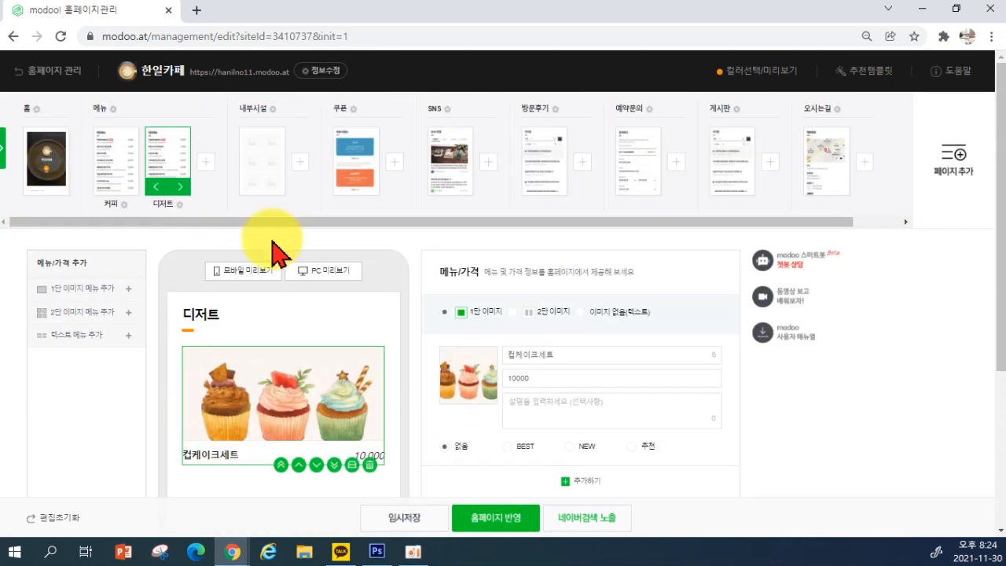
Open the 내부시설 page and delete all of its empty image grid rows
click(267, 161)
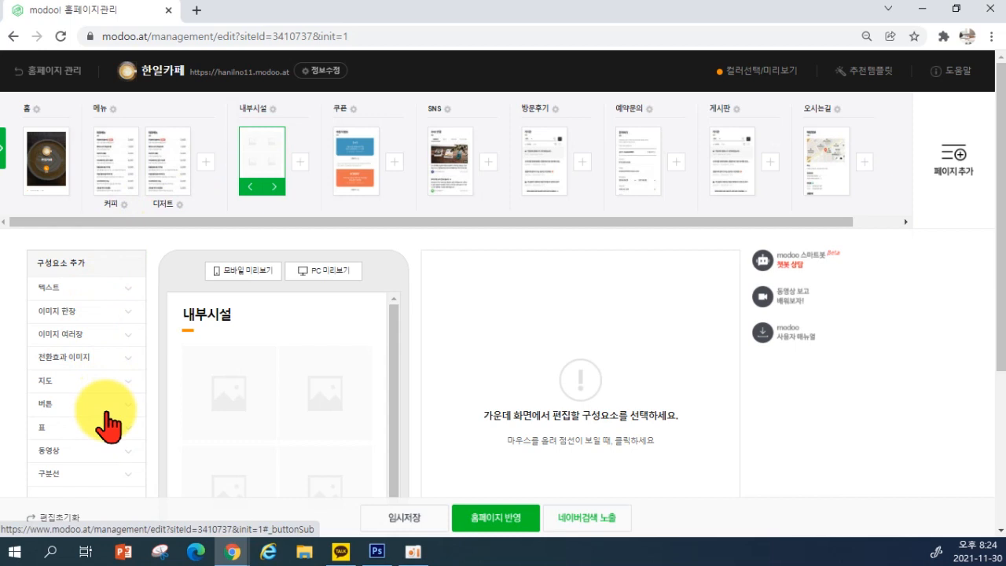
scroll(90, 415, down, 2)
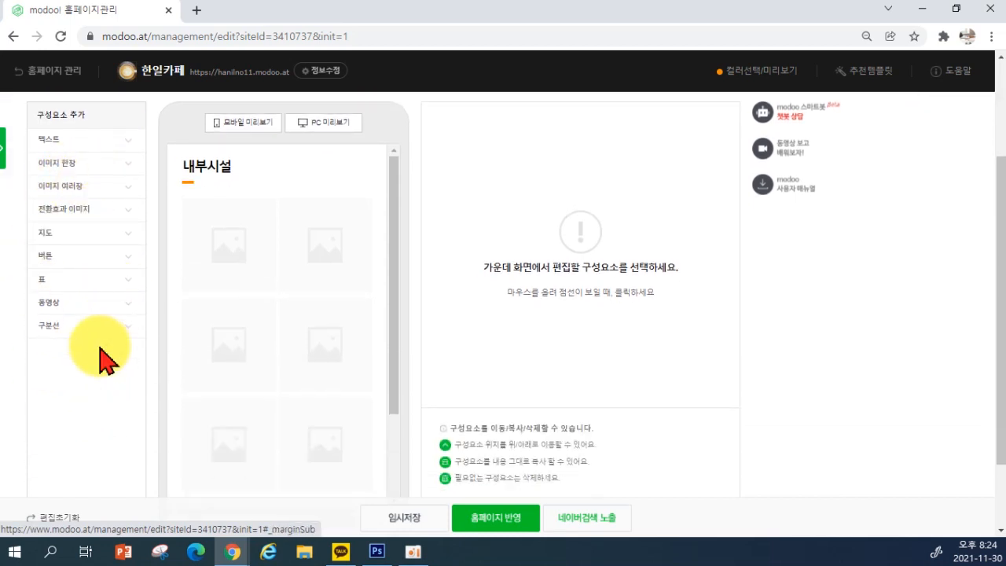
scroll(114, 424, up, 1)
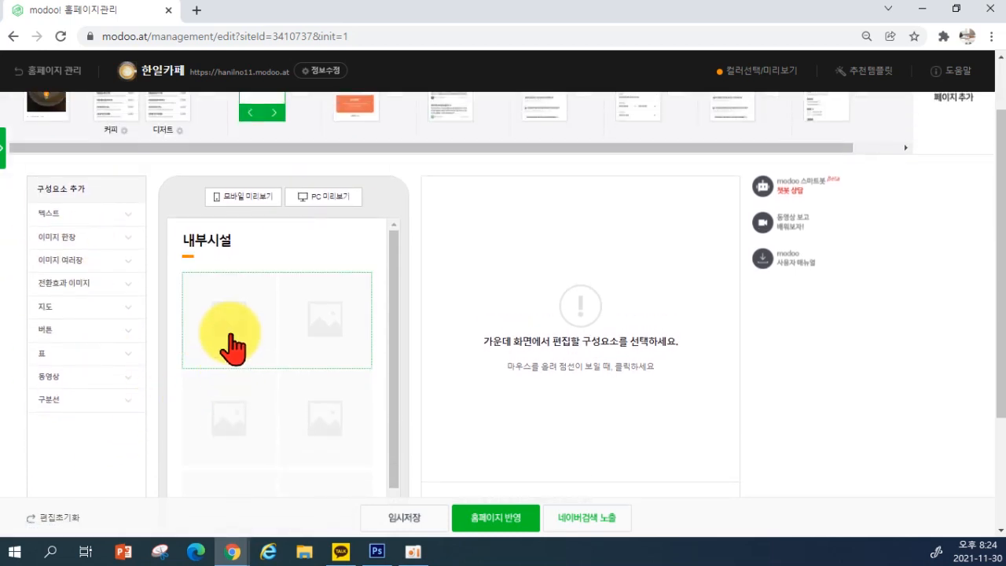
scroll(267, 423, down, 1)
scroll(344, 463, up, 1)
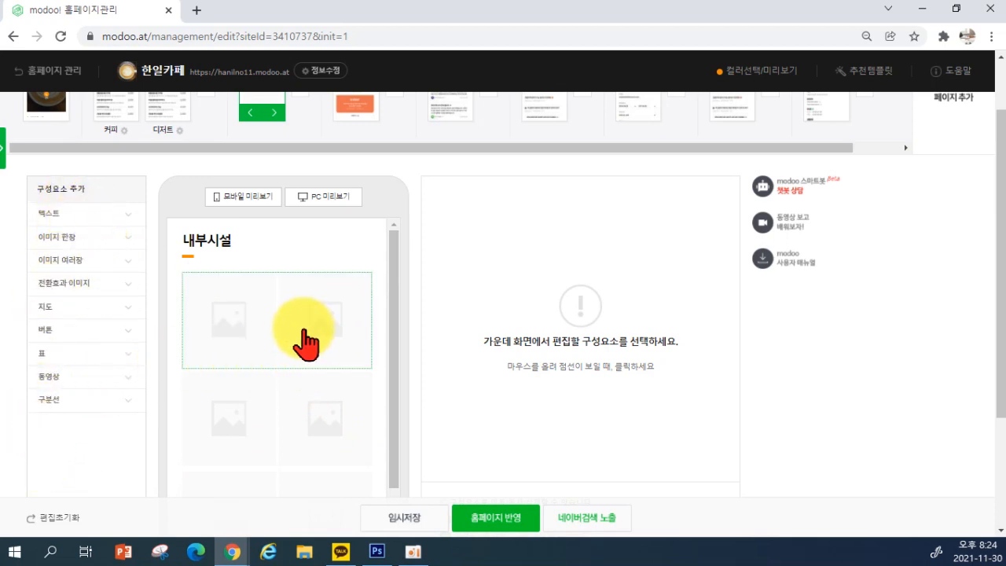
click(291, 330)
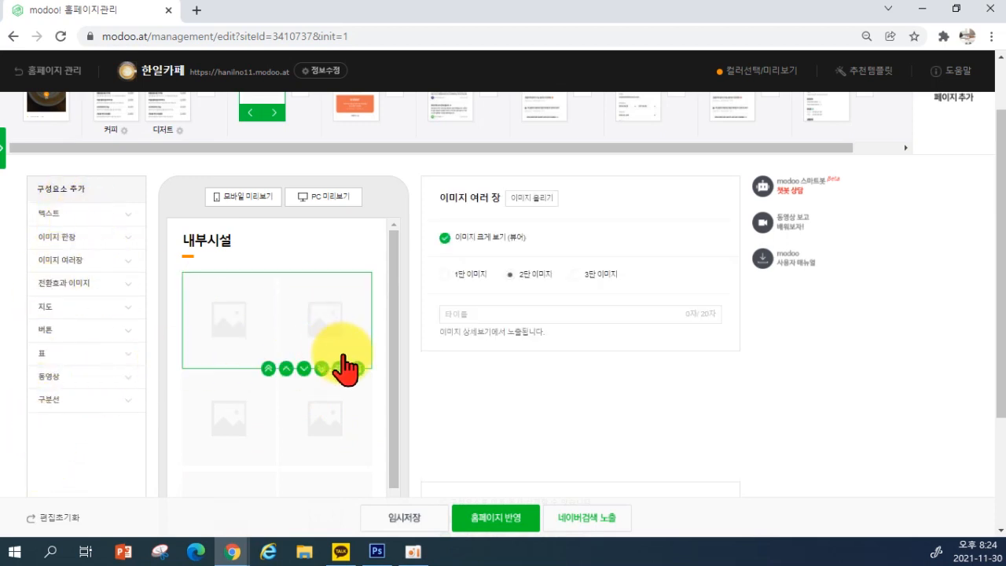
click(359, 371)
click(309, 341)
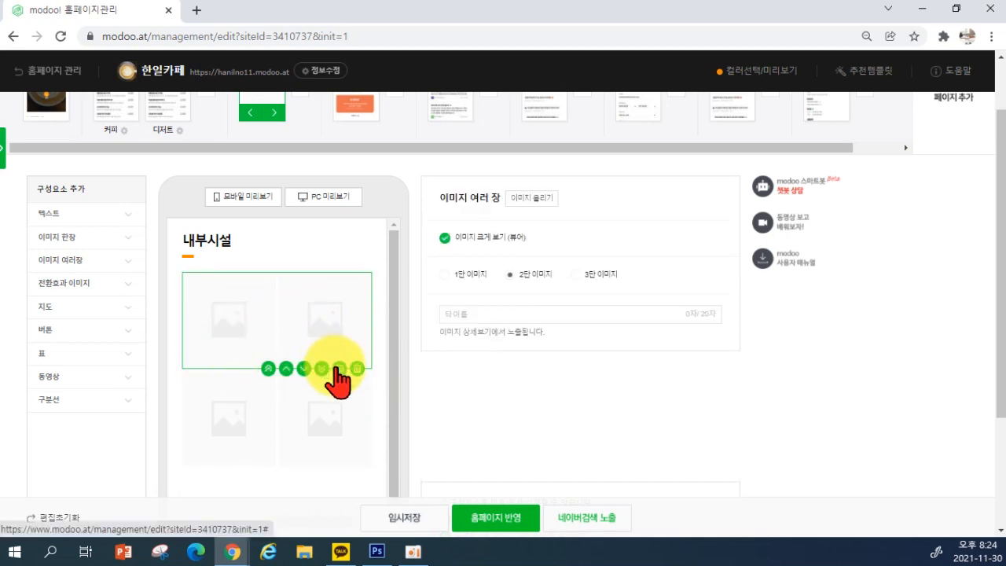
click(358, 368)
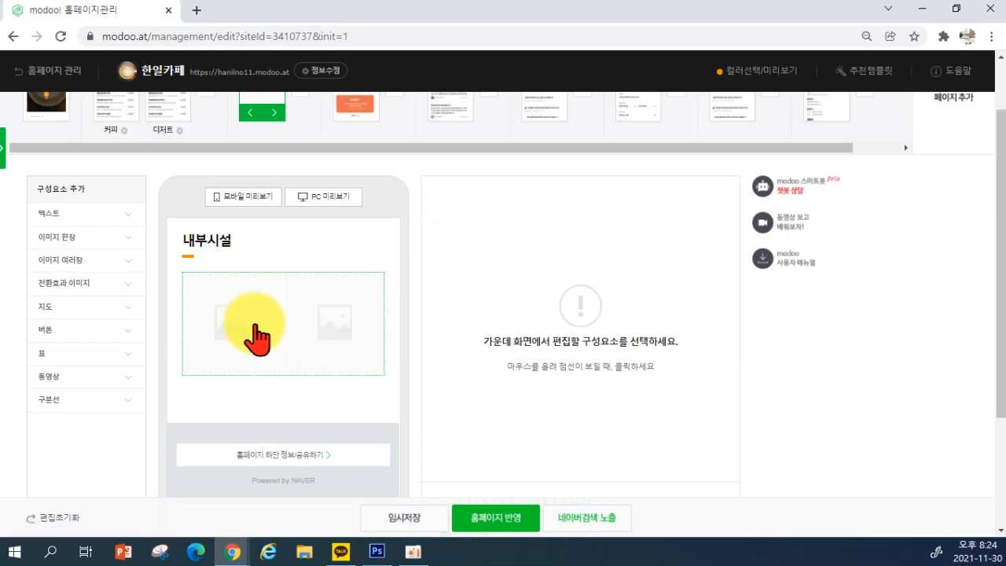
click(255, 328)
click(366, 369)
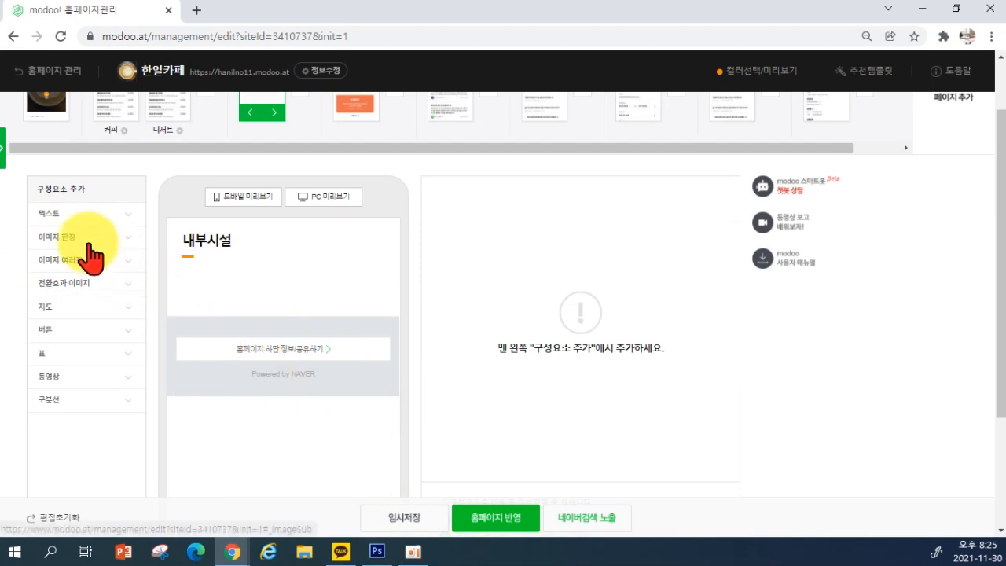
Add a 전환효과 이미지 slideshow component from the component list
click(46, 217)
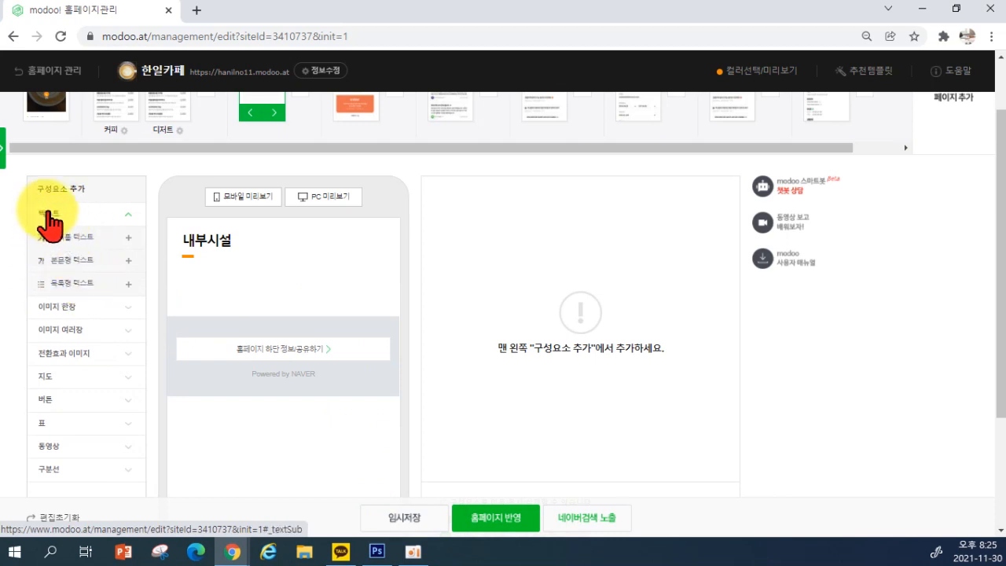
click(56, 311)
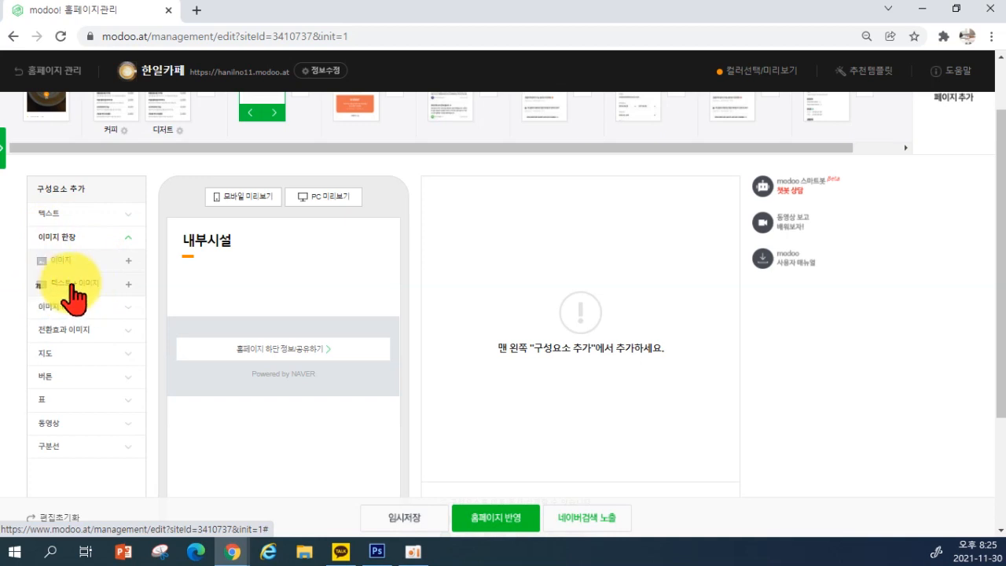
click(52, 307)
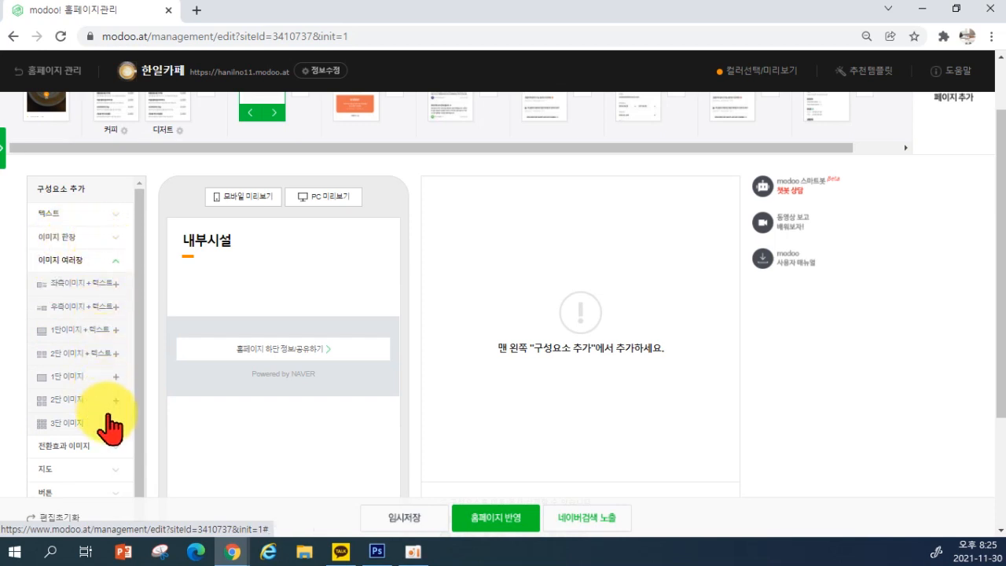
click(83, 259)
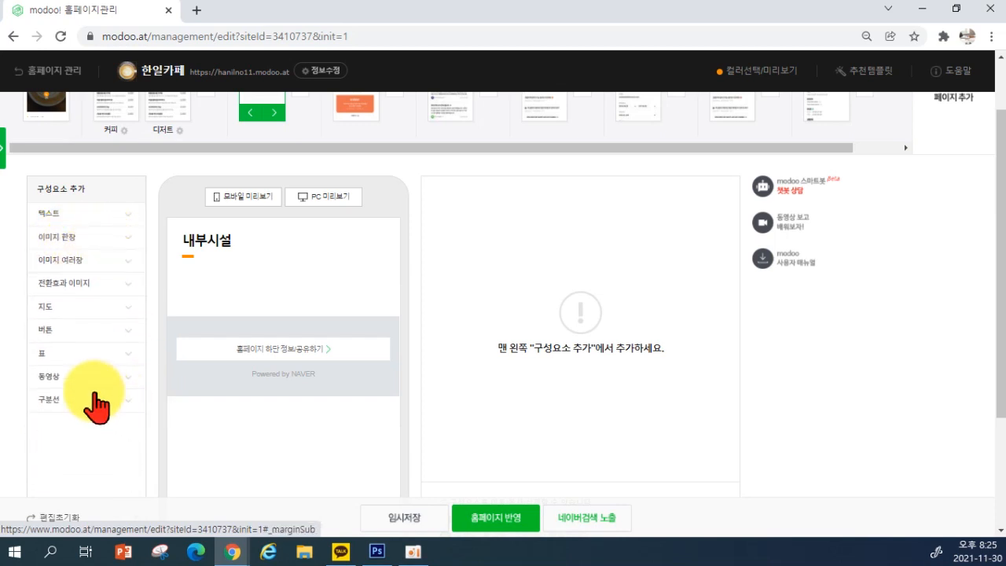
click(71, 291)
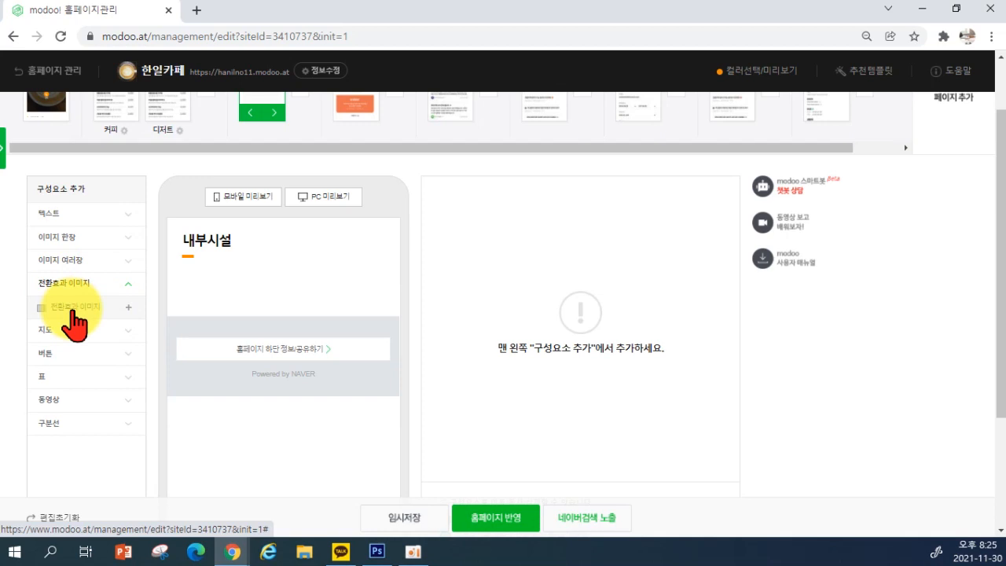
click(73, 312)
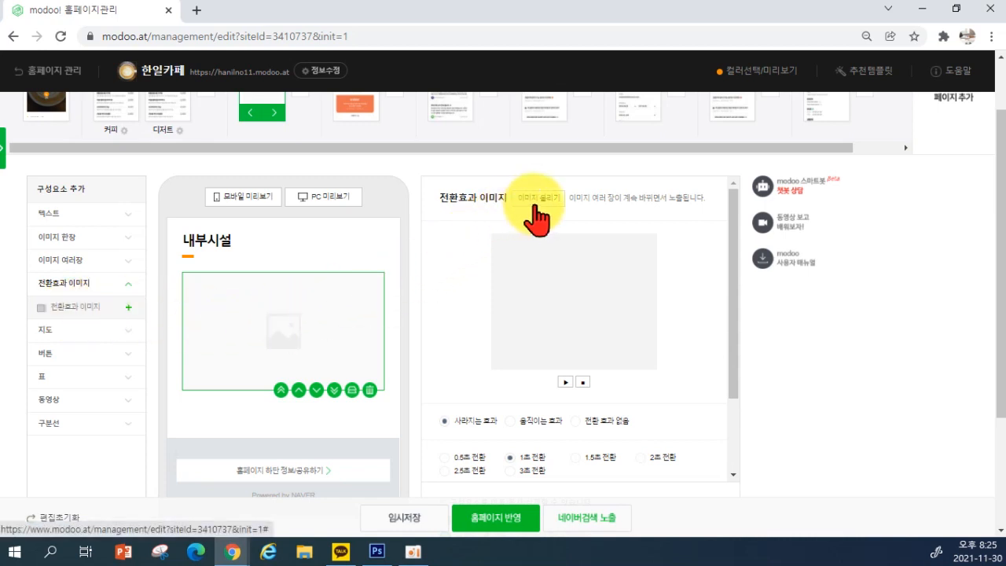
Upload photos 5 through 10 from the 커피판매 folder into the 내부시설 slideshow
click(539, 198)
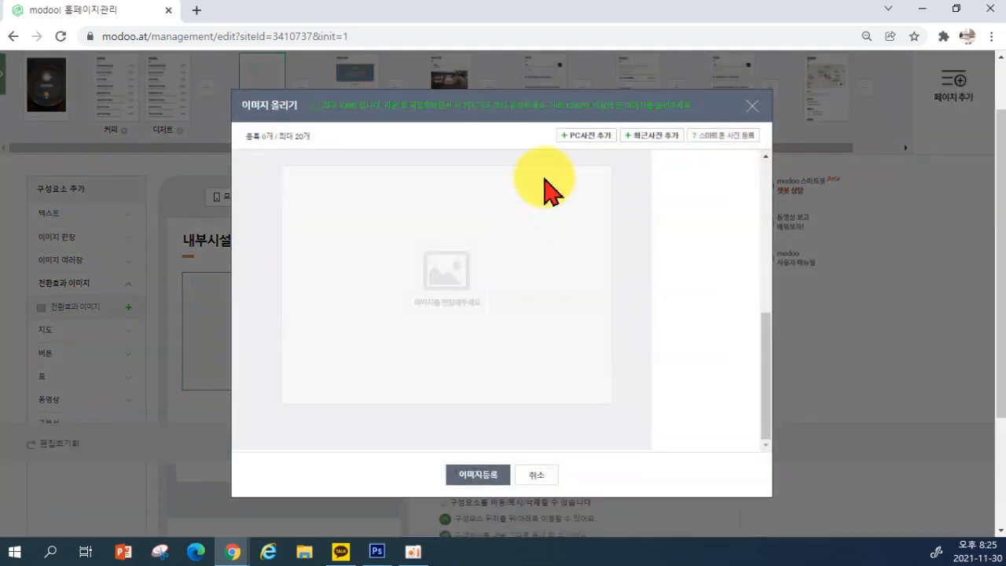
click(579, 139)
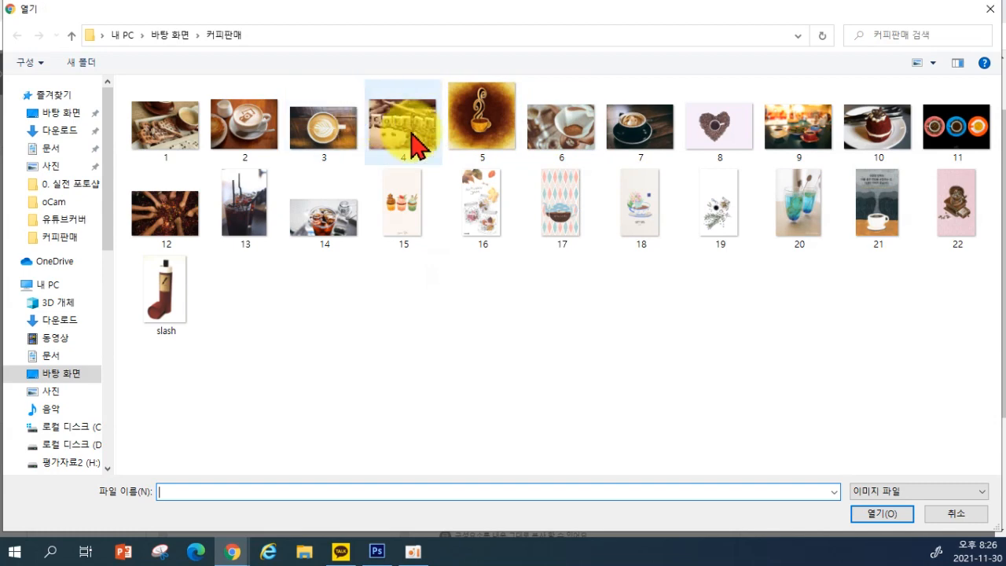
click(483, 119)
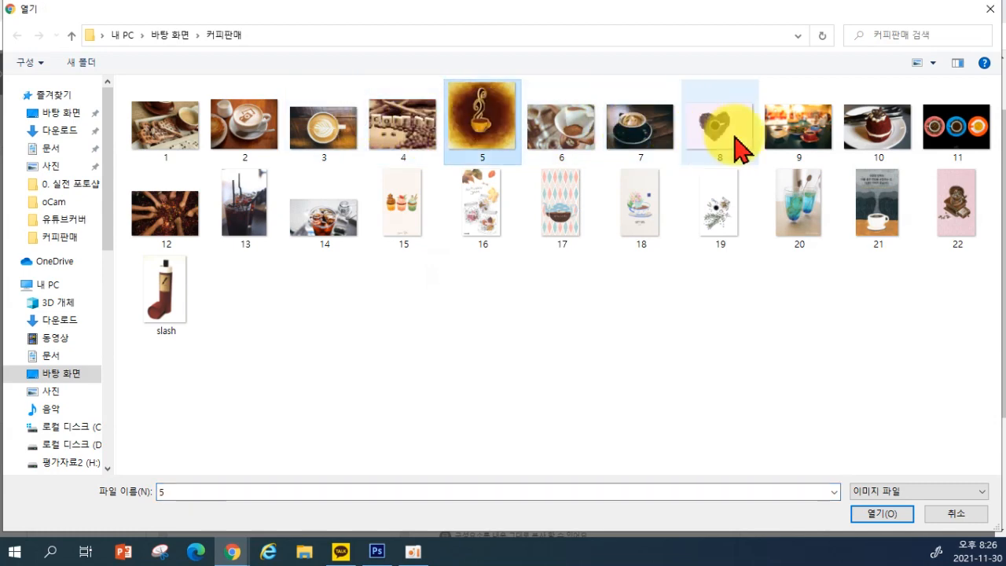
shift+click(878, 142)
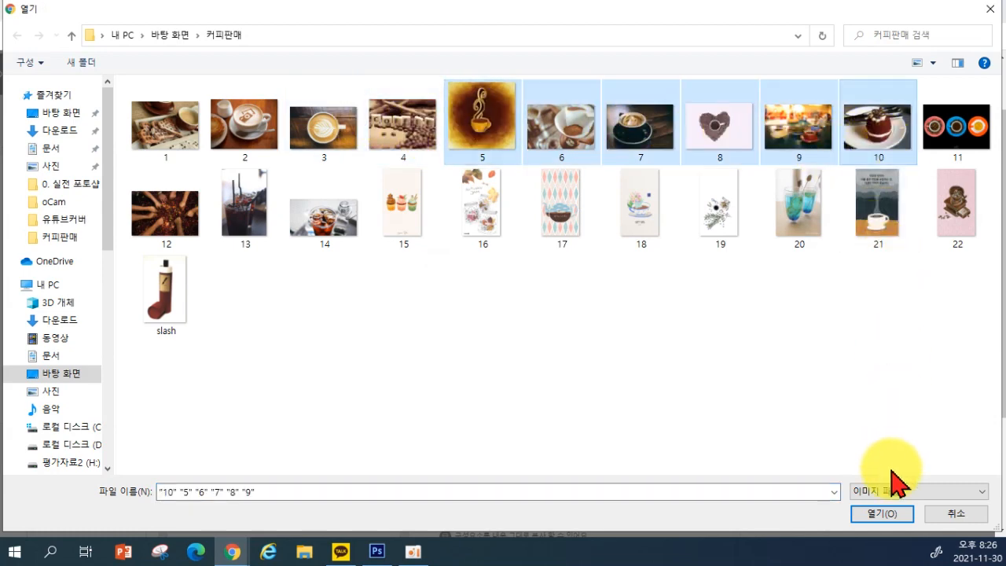
click(880, 513)
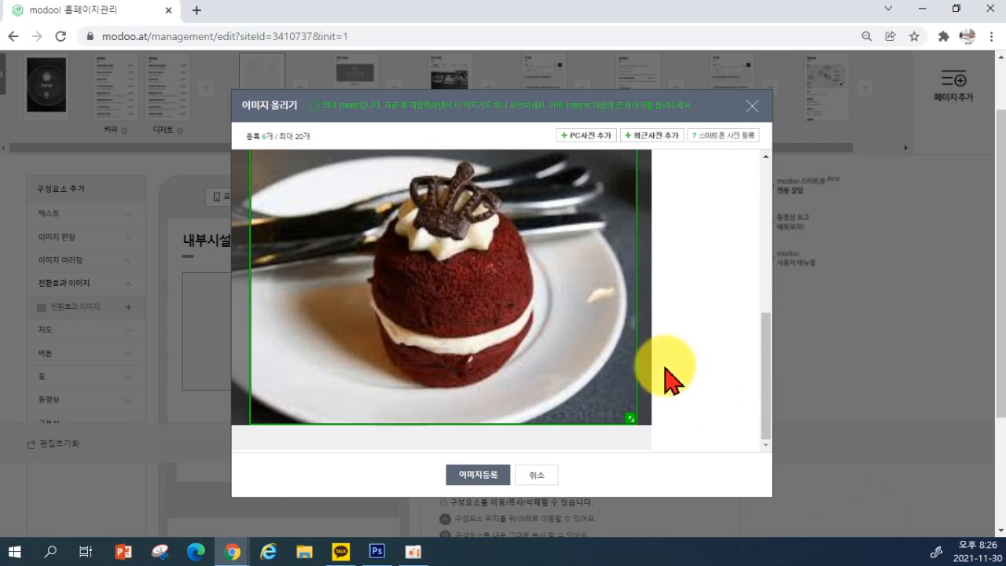
click(464, 474)
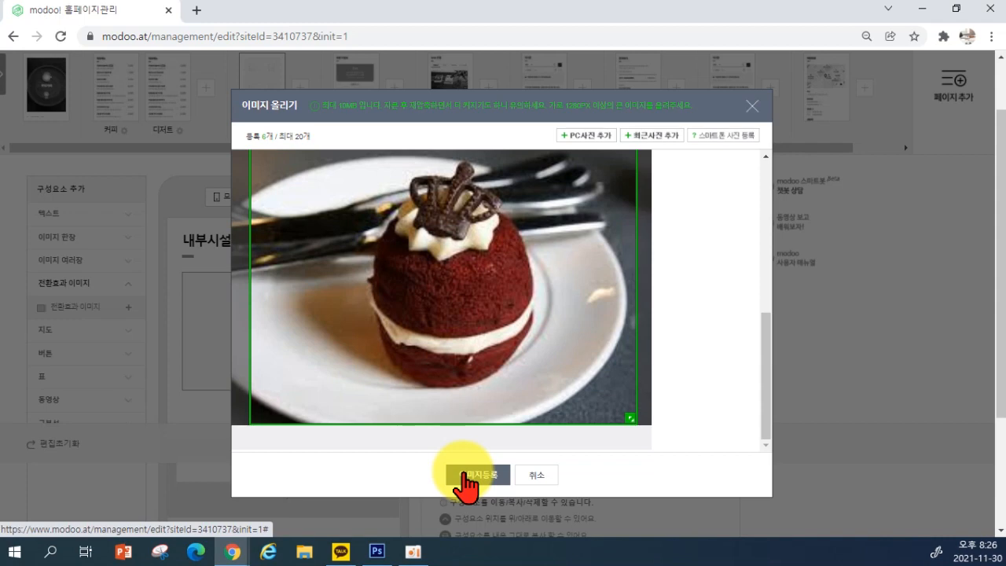
click(465, 474)
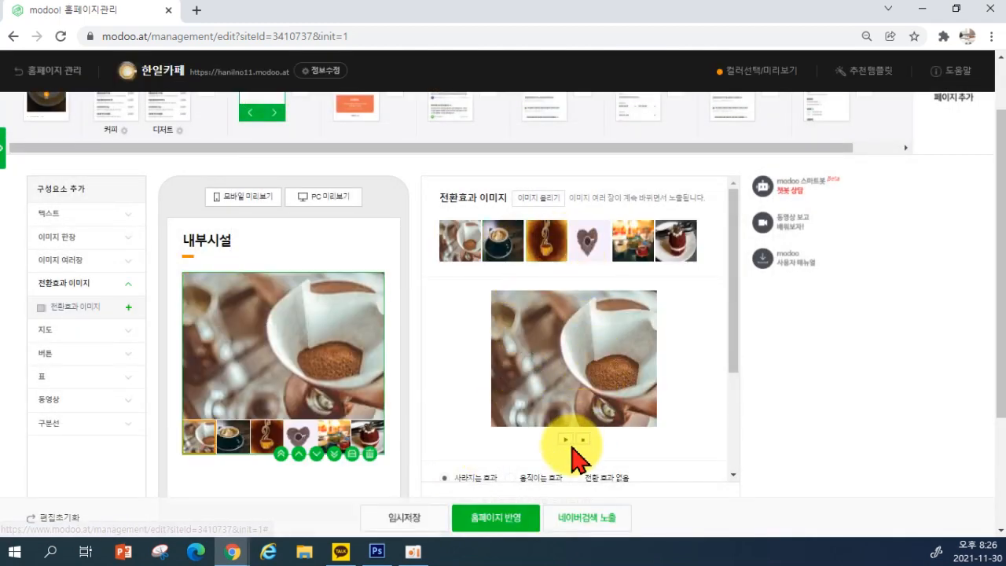
Preview the slideshow, try other transitions, and keep the 사라지는 효과 fade transition
scroll(593, 397, down, 1)
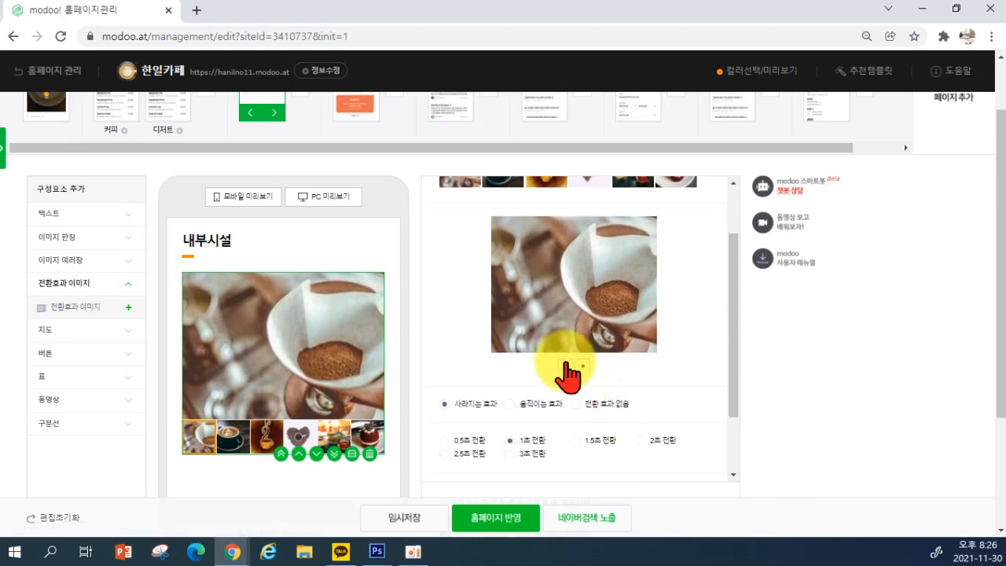
click(564, 364)
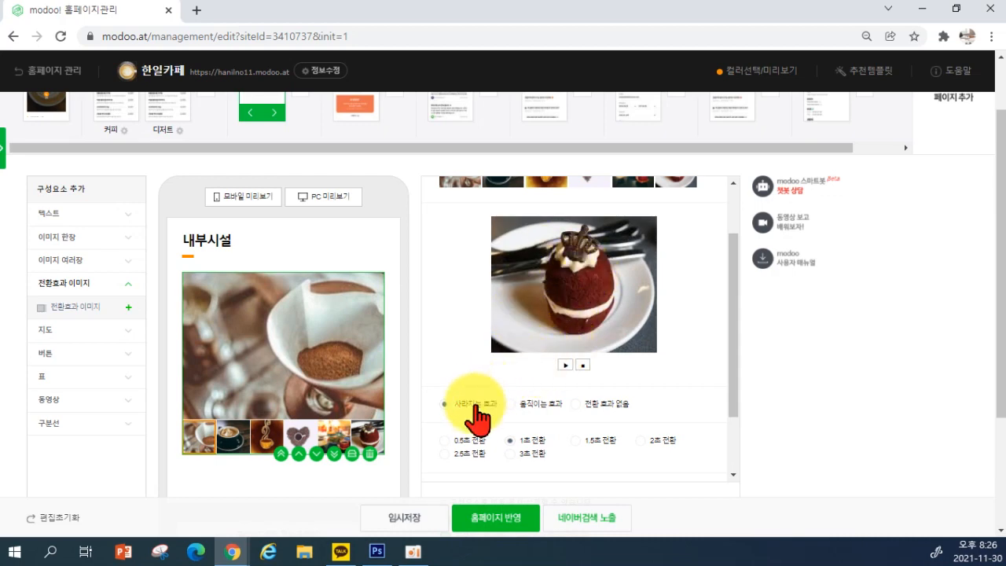
click(515, 405)
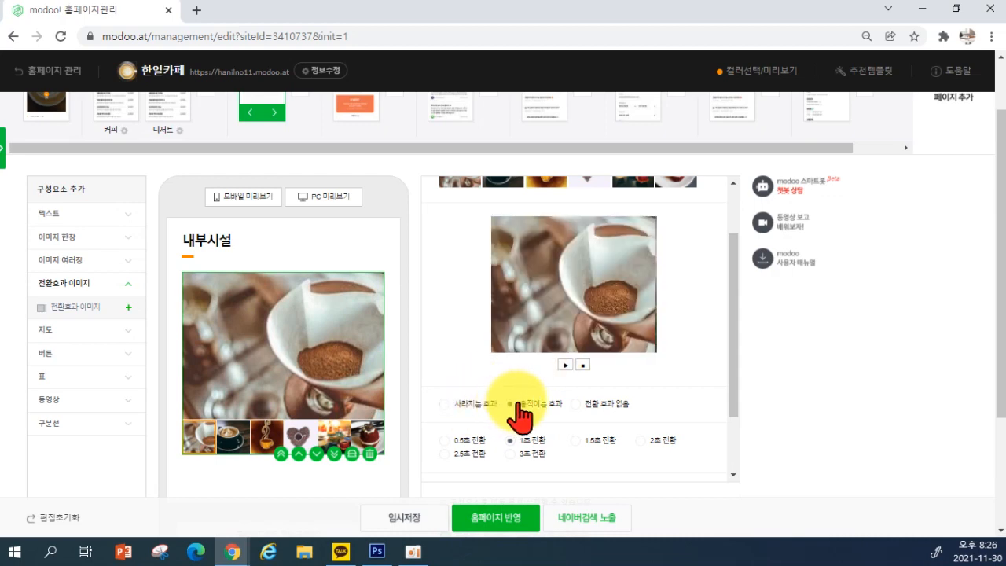
click(581, 410)
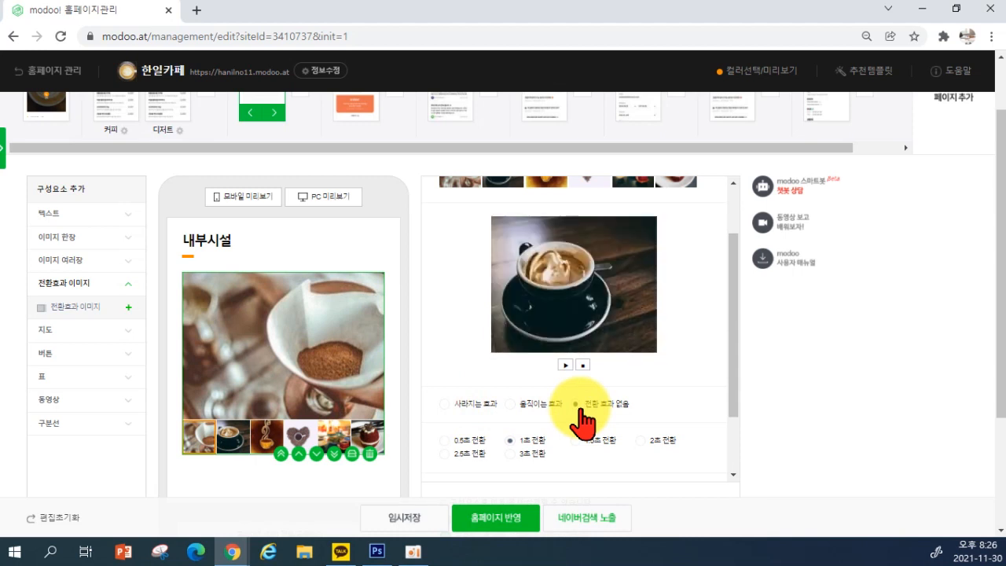
click(446, 404)
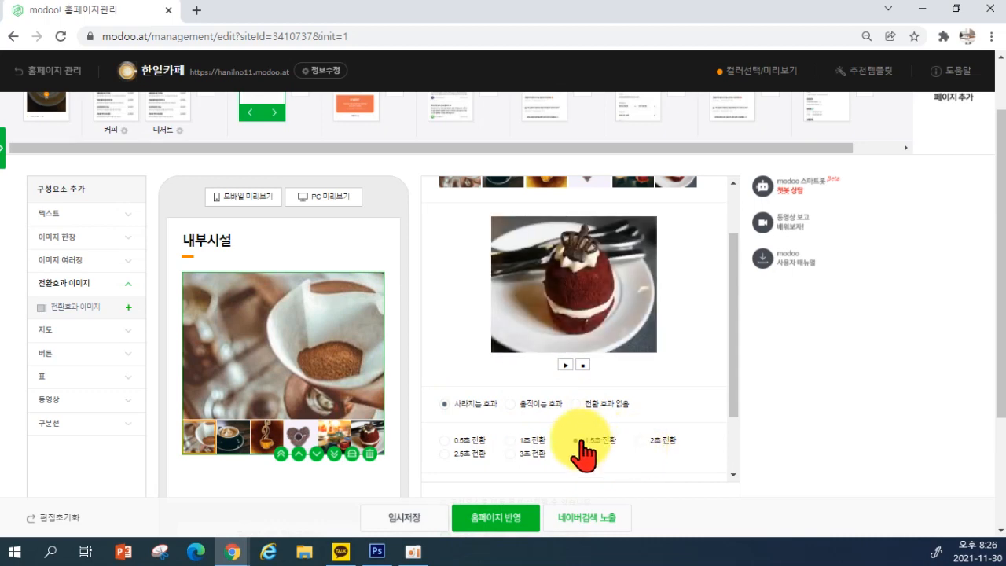
scroll(559, 385, up, 2)
scroll(558, 374, down, 3)
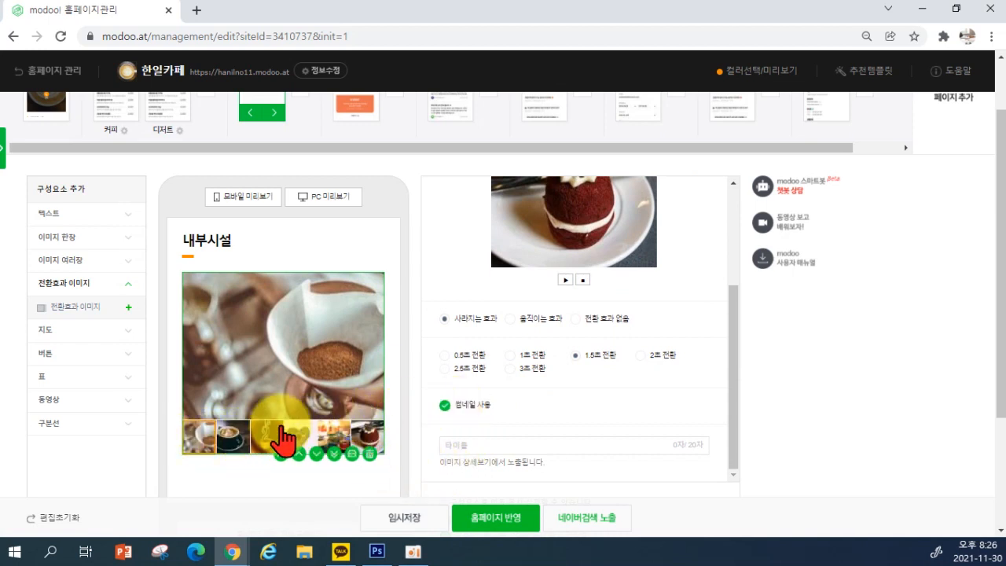
Keep thumbnails on, with 1.5초 transitions and the gallery title 갤러리
click(444, 406)
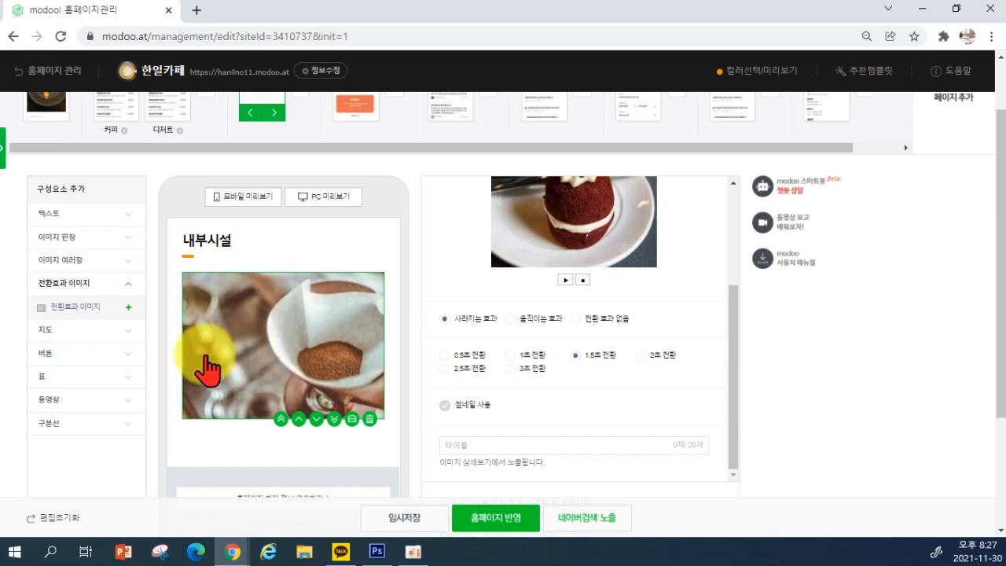
click(445, 405)
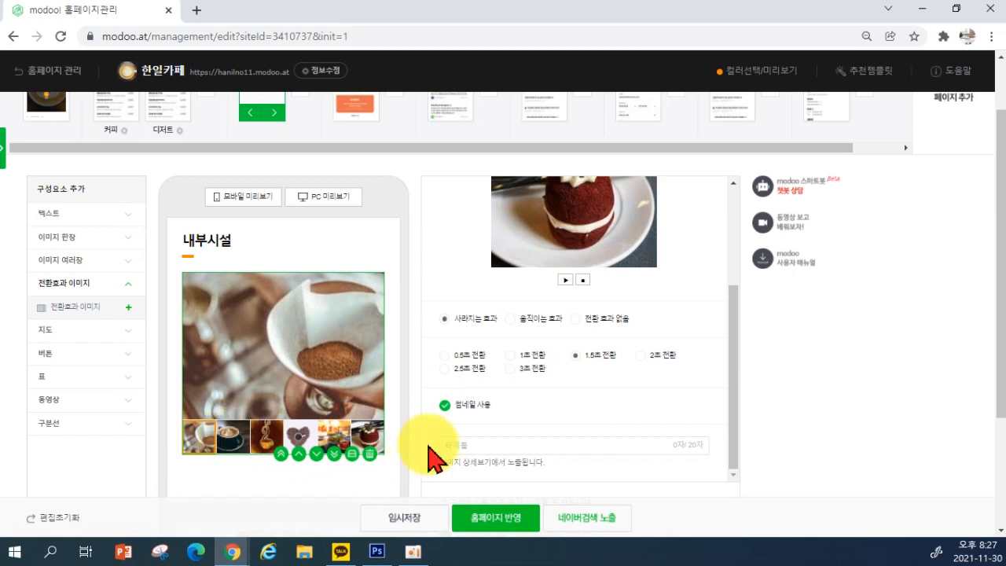
scroll(467, 444, down, 2)
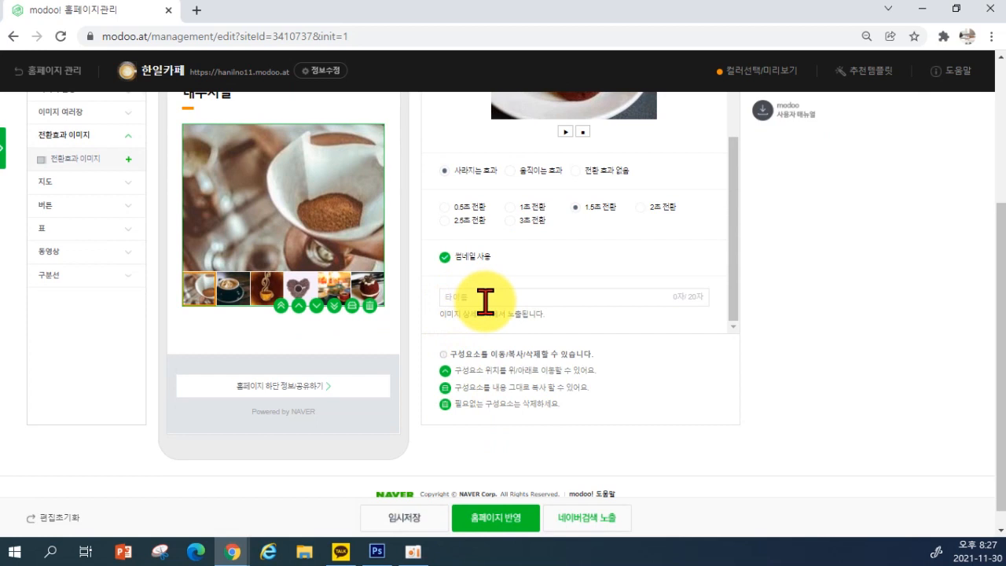
scroll(489, 305, up, 1)
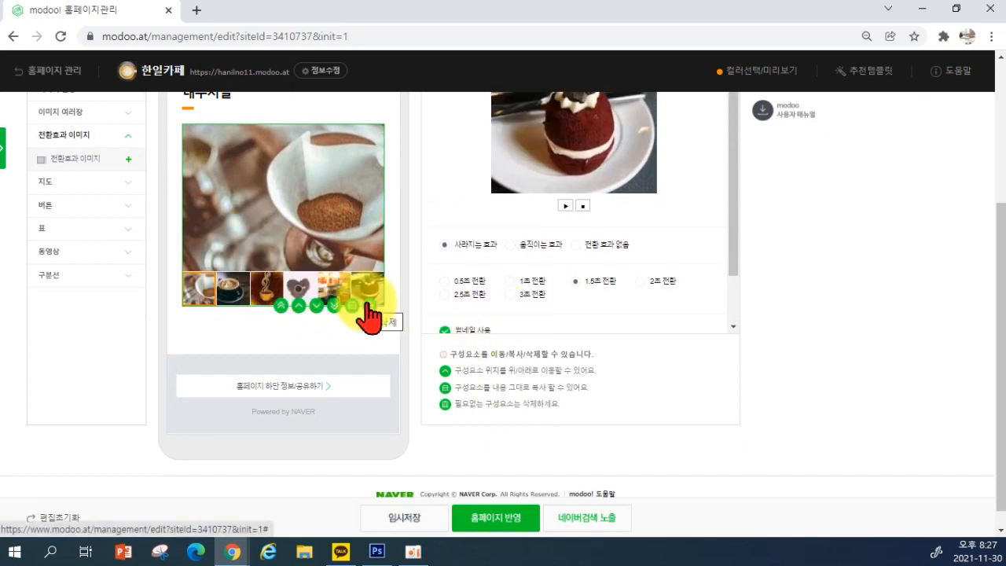
scroll(370, 307, down, 1)
scroll(479, 259, down, 1)
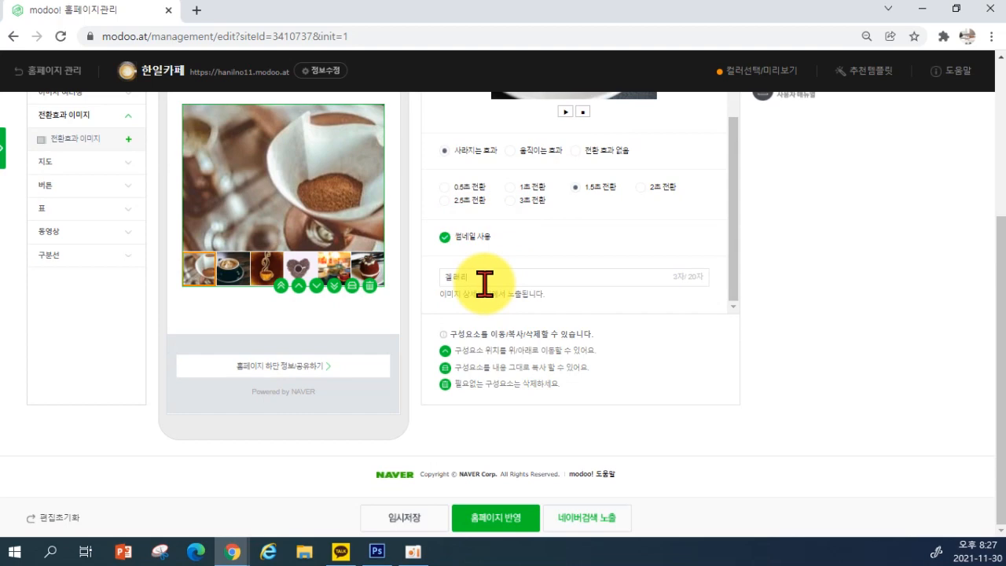
scroll(460, 285, up, 3)
scroll(393, 254, up, 3)
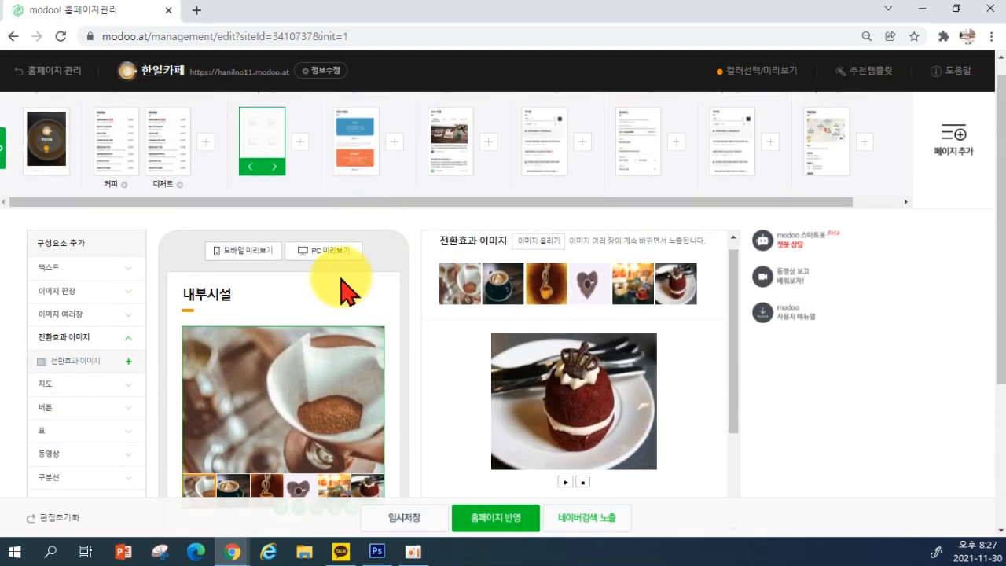
scroll(393, 287, down, 3)
scroll(424, 219, down, 2)
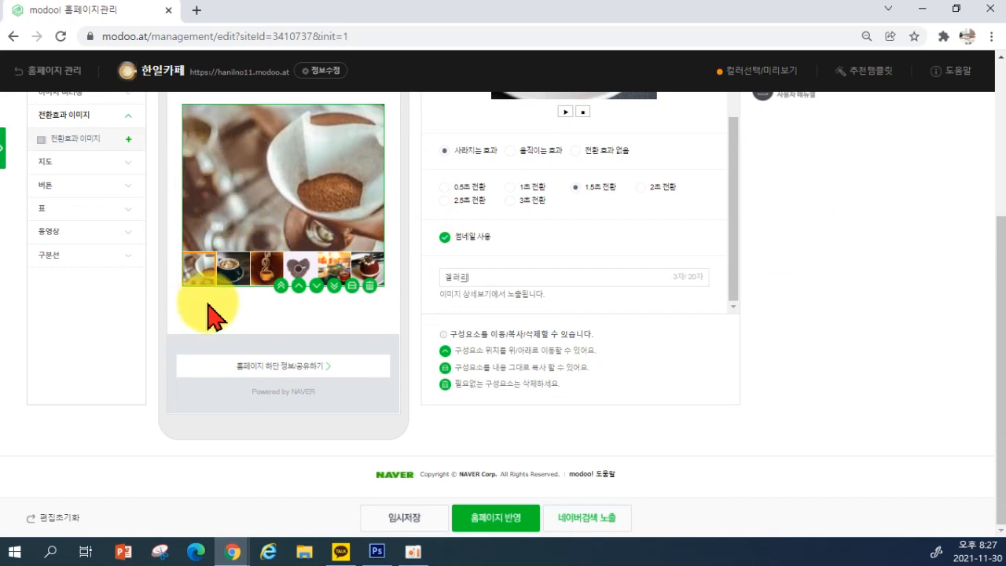
scroll(228, 316, up, 3)
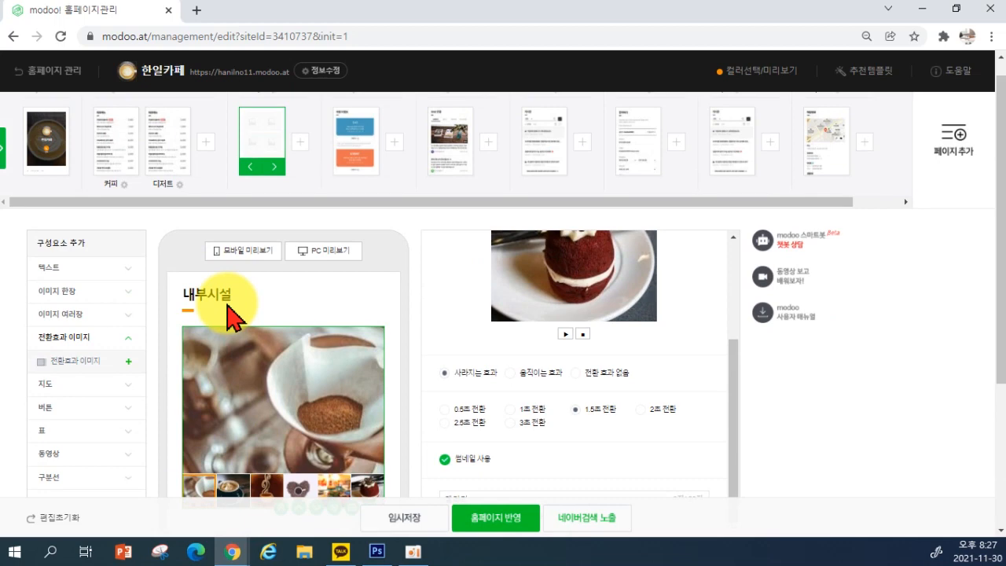
Add a 공백 blank spacer below the 내부시설 gallery
click(86, 270)
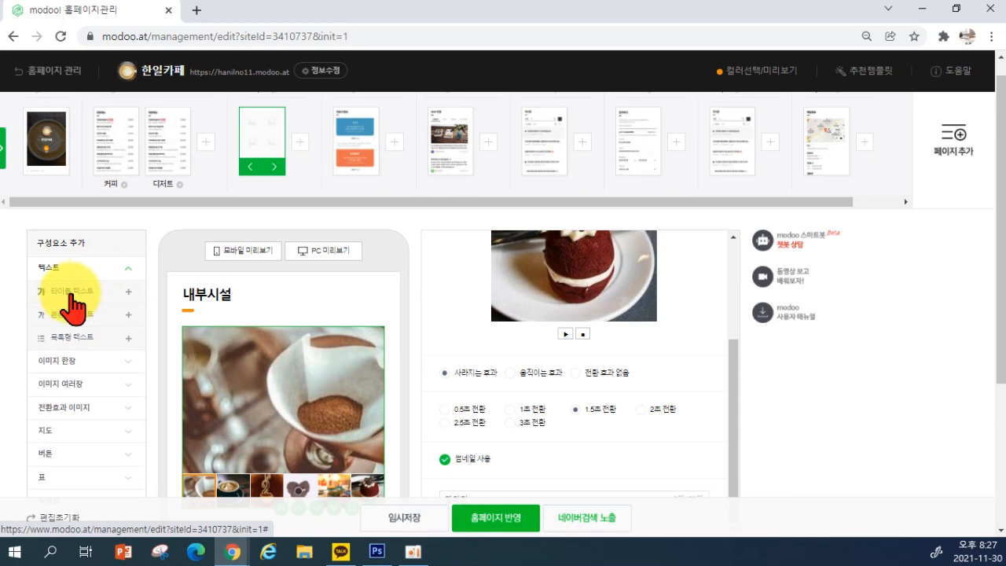
click(73, 294)
scroll(243, 354, down, 2)
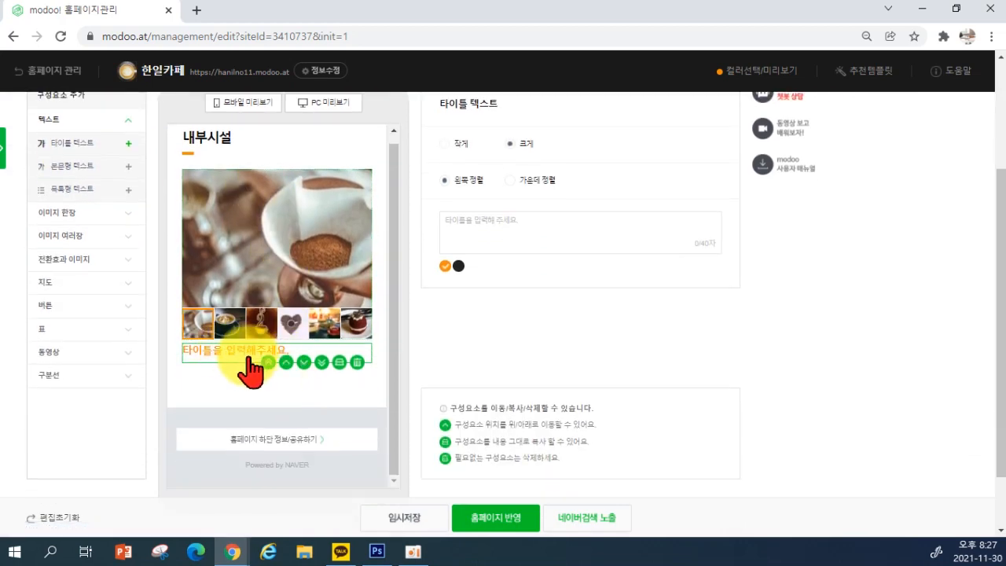
click(357, 363)
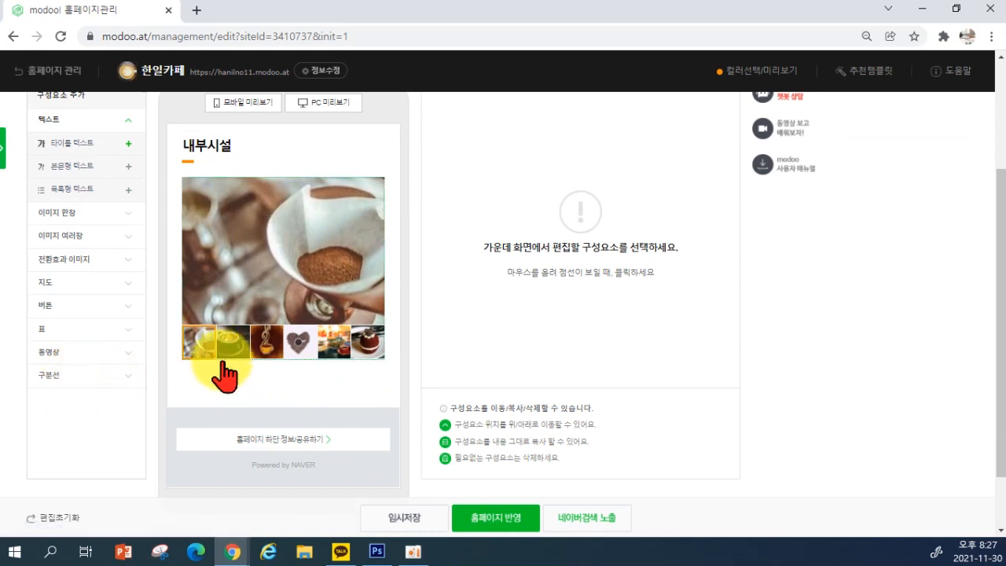
click(71, 376)
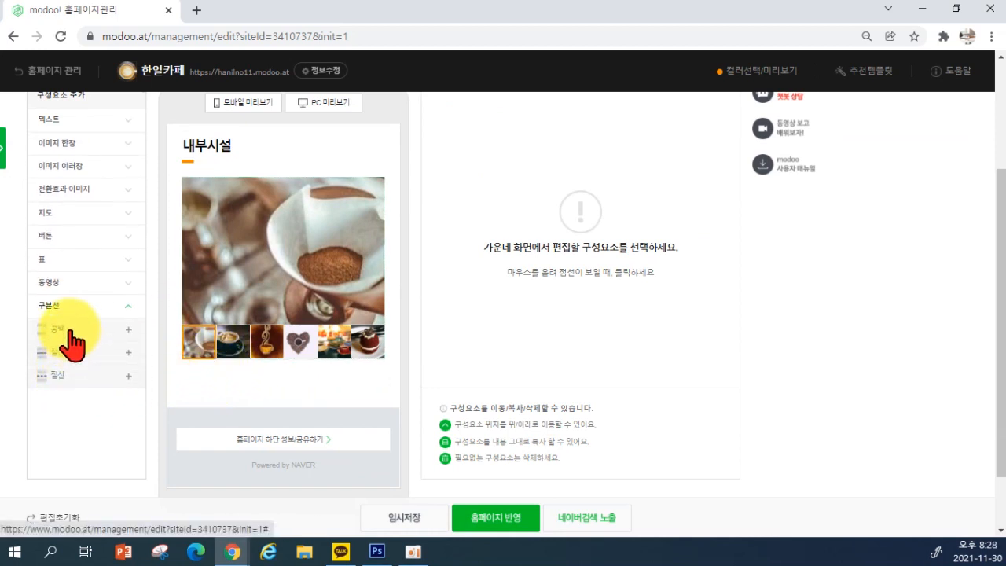
click(69, 330)
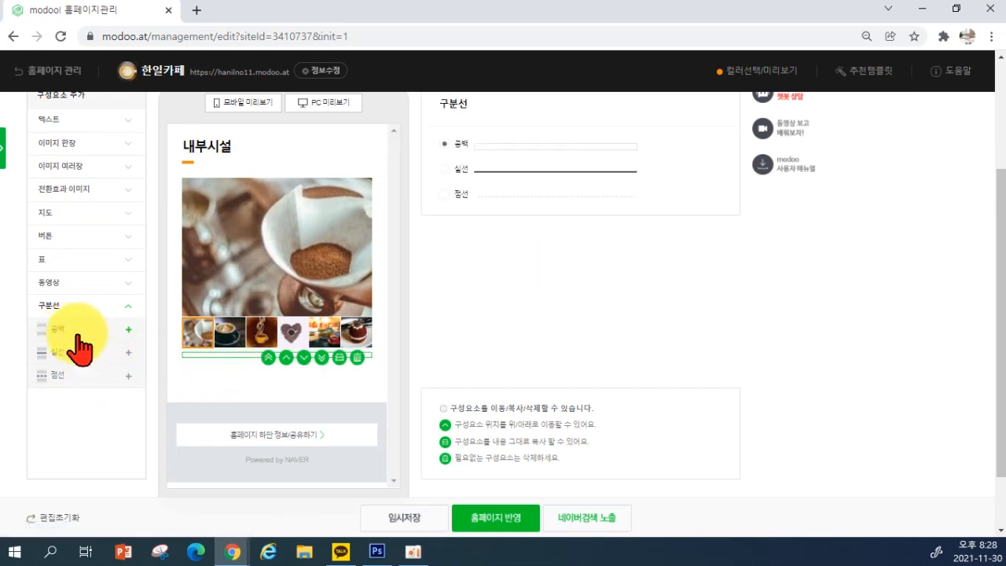
Add a left-aligned 타이틀 텍스트 reading 커피가 맛있는 한일카페
scroll(63, 181, up, 1)
click(49, 193)
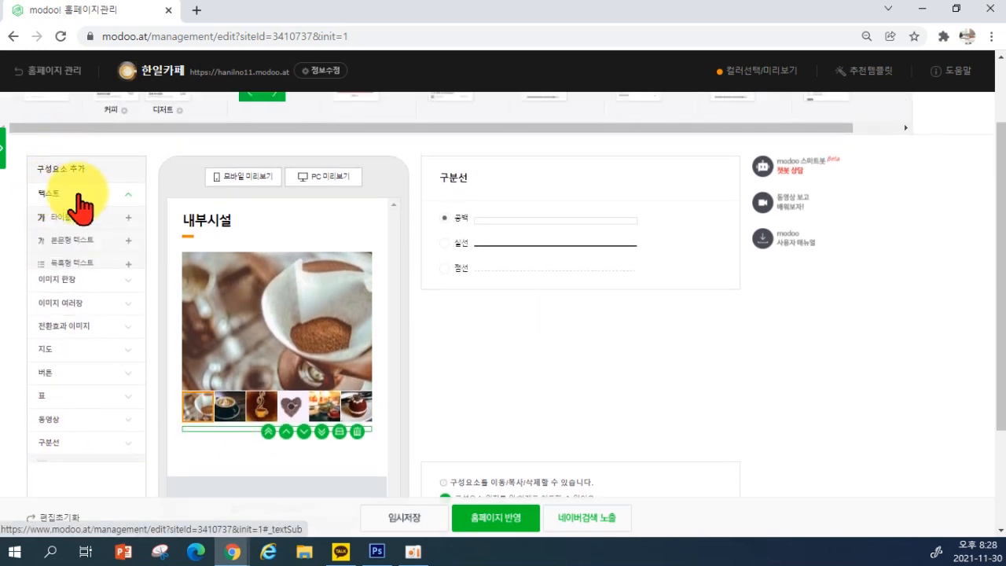
click(88, 218)
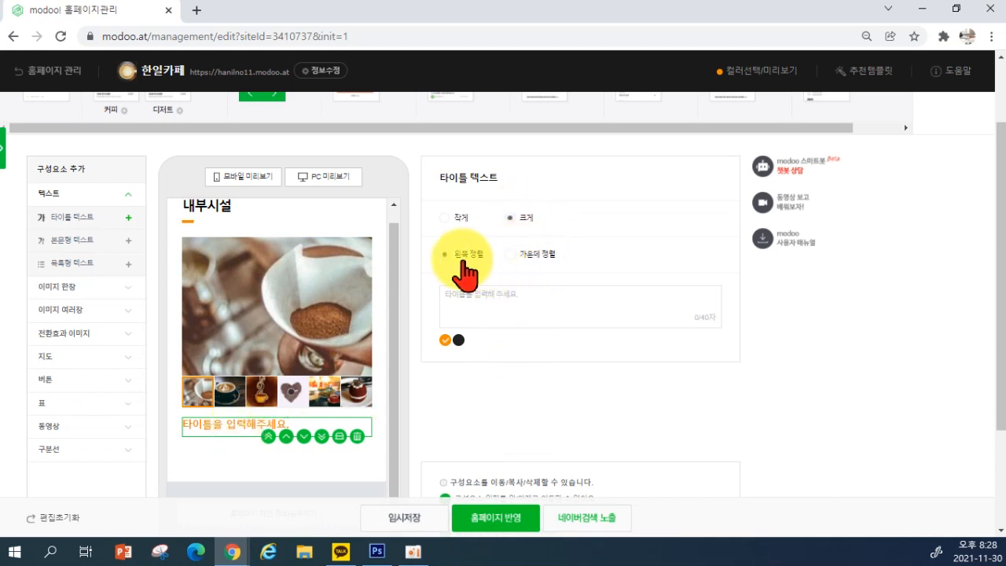
click(533, 266)
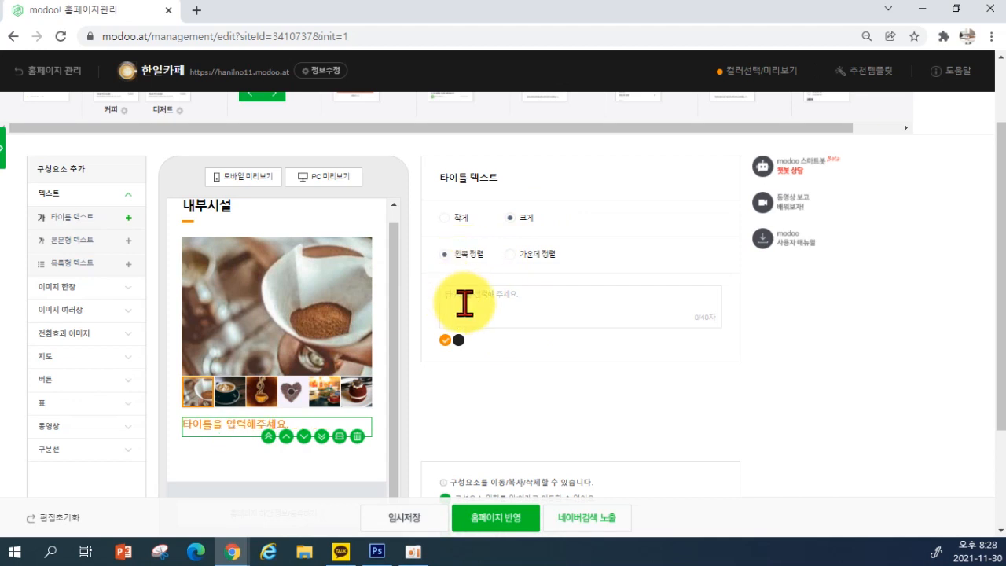
text(커피가 맛있는 한일카페)
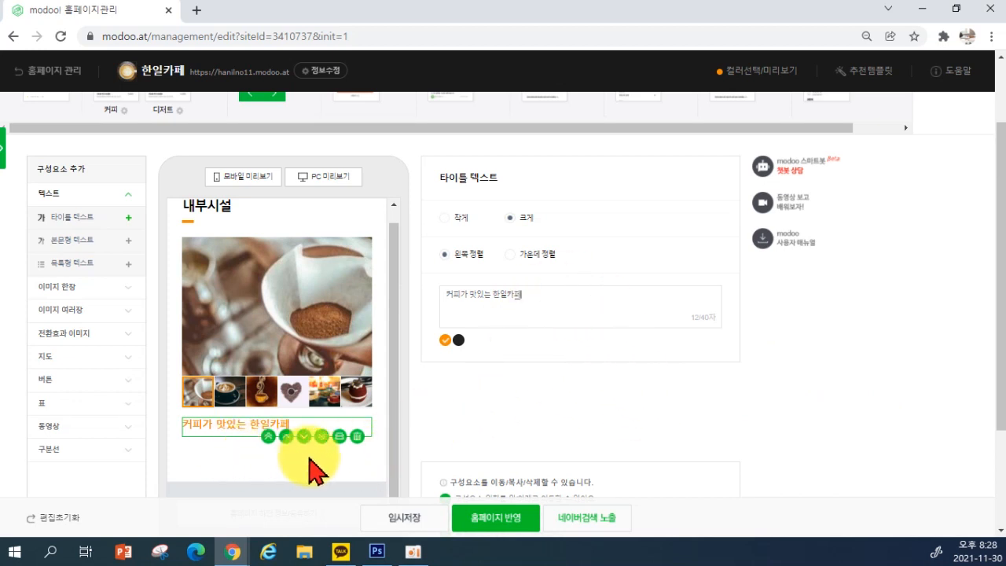
Add a 본문형 텍스트 block reading 맛있는 커피와 함께하세요. in grey
click(71, 241)
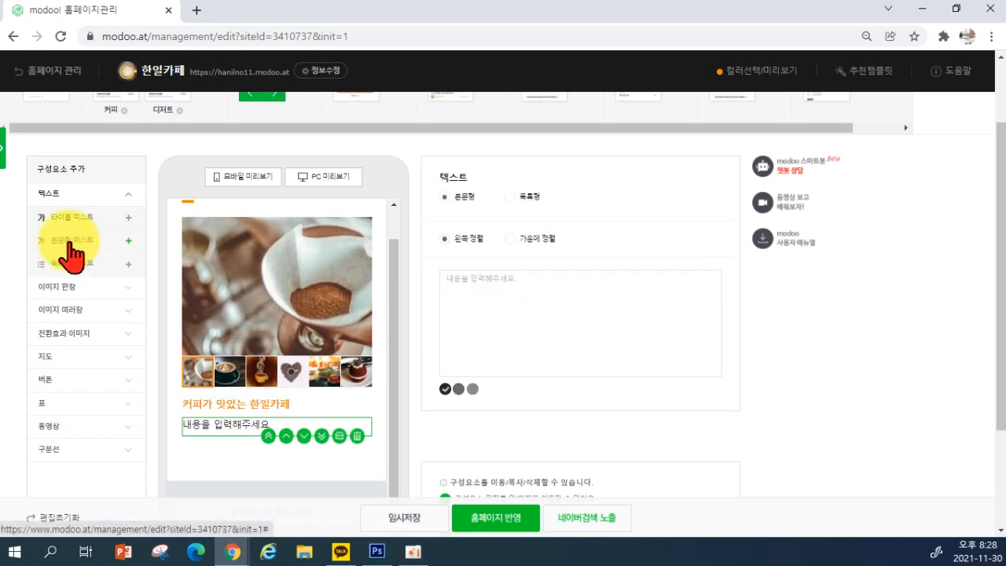
click(492, 307)
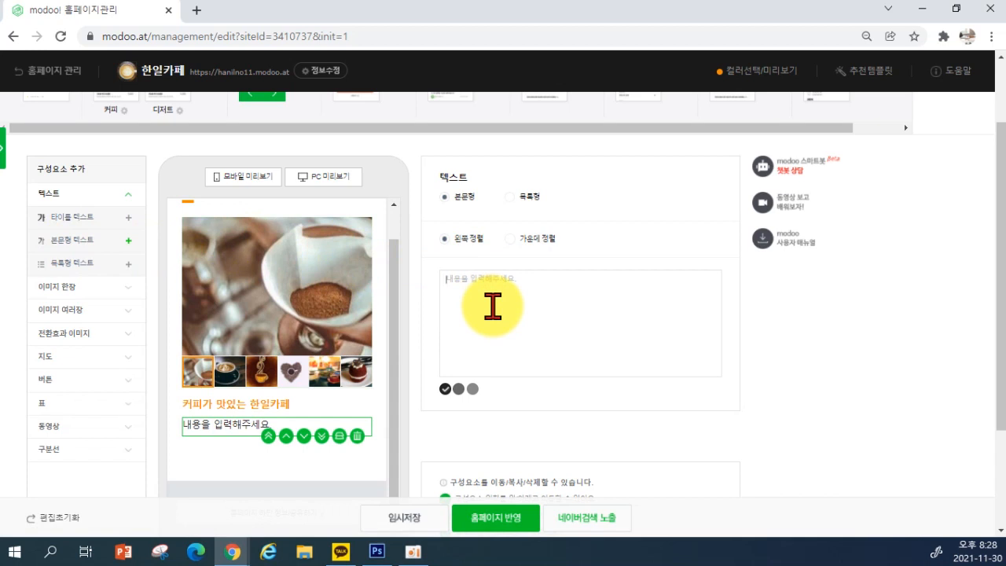
text(맛있는 커피와 함께하세요)
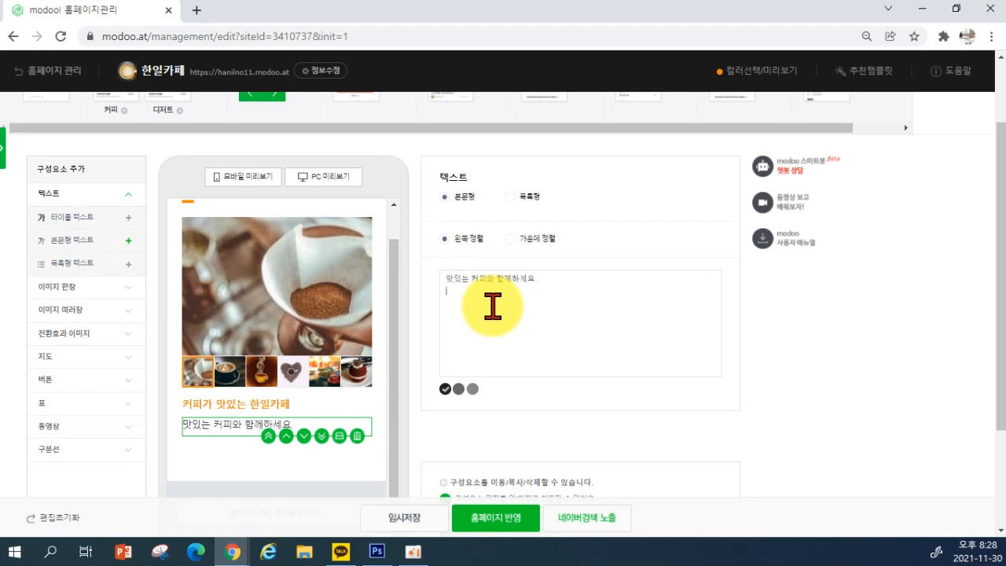
scroll(93, 346, down, 1)
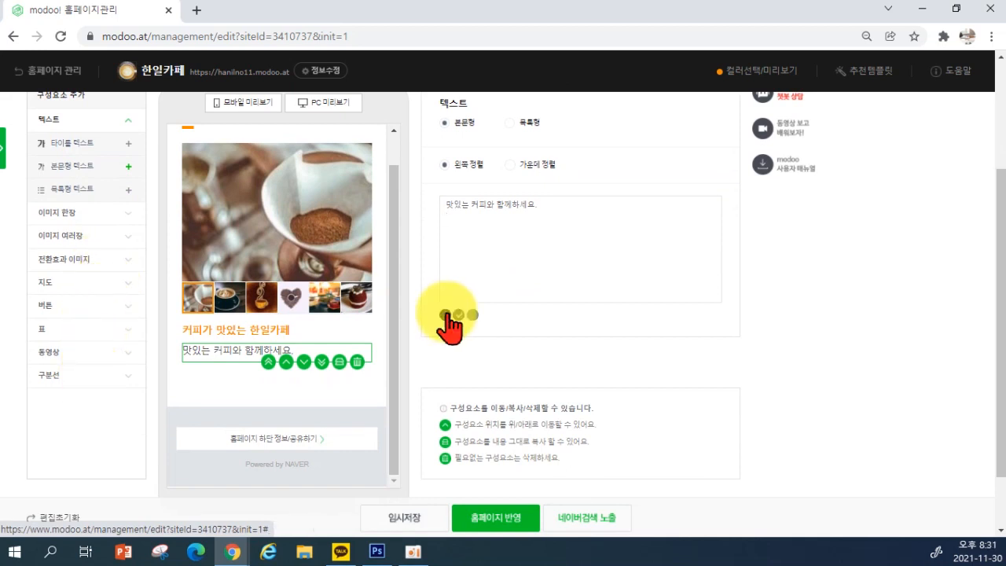
click(458, 314)
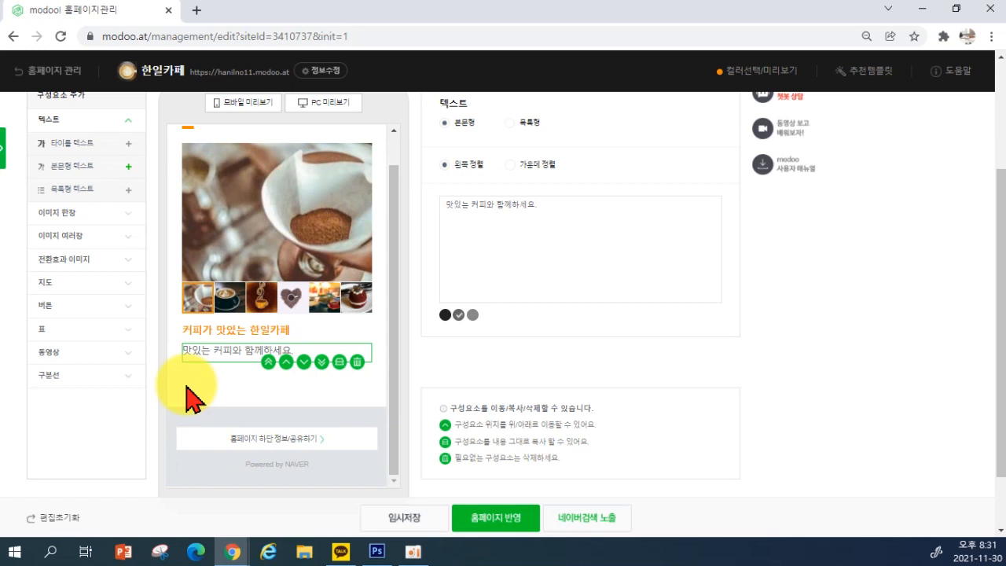
Insert an empty 동영상 주소 video block below the body text
click(87, 353)
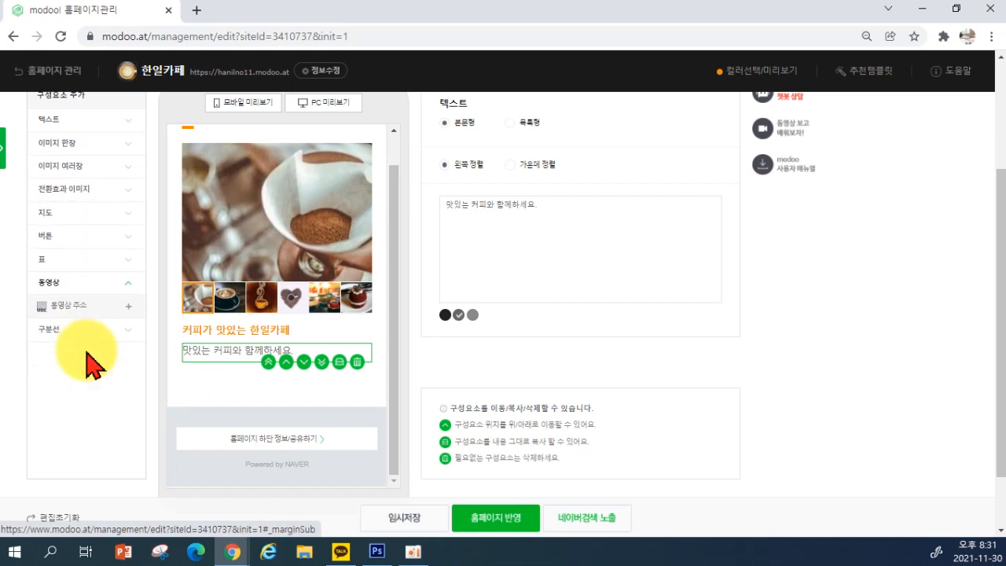
click(71, 309)
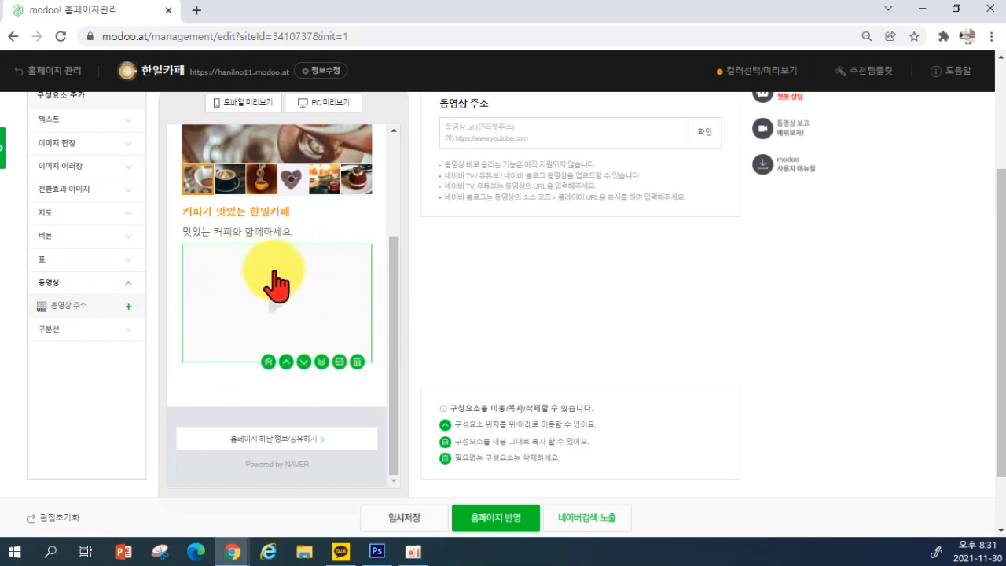
scroll(306, 342, up, 3)
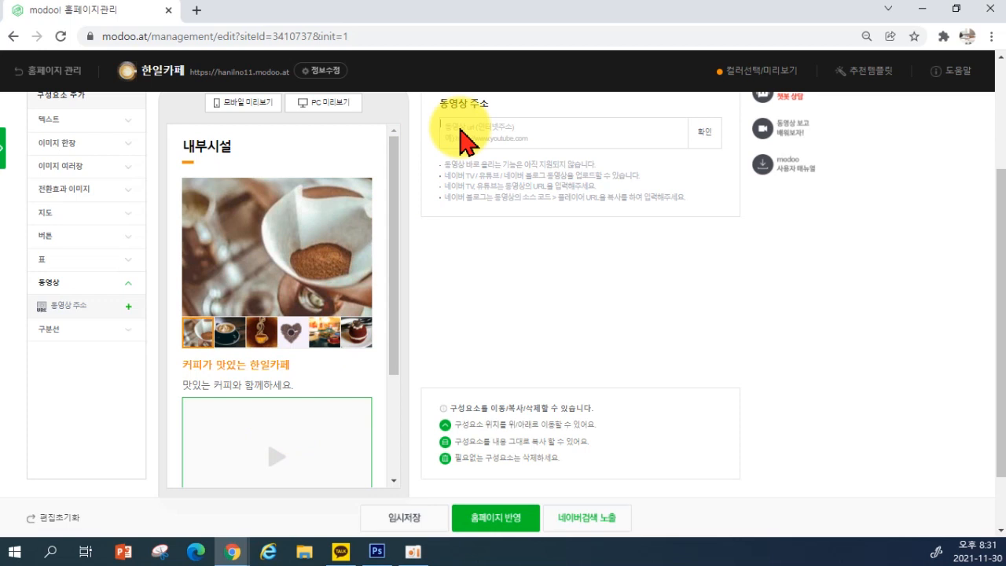
click(198, 10)
Search Google for 유튜브, open YouTube, and go to YouTube Studio
click(378, 308)
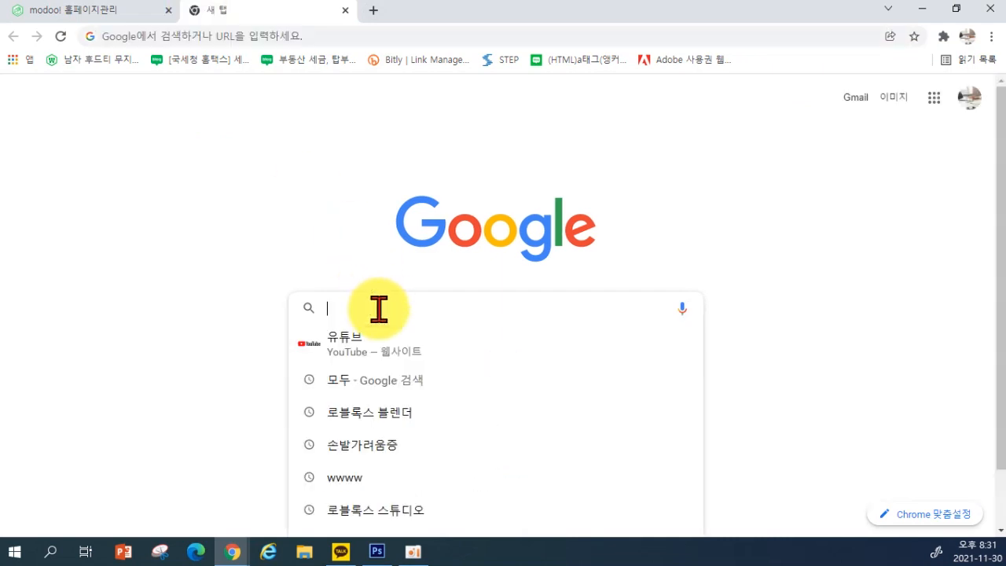
text(유튜브)
key(Return)
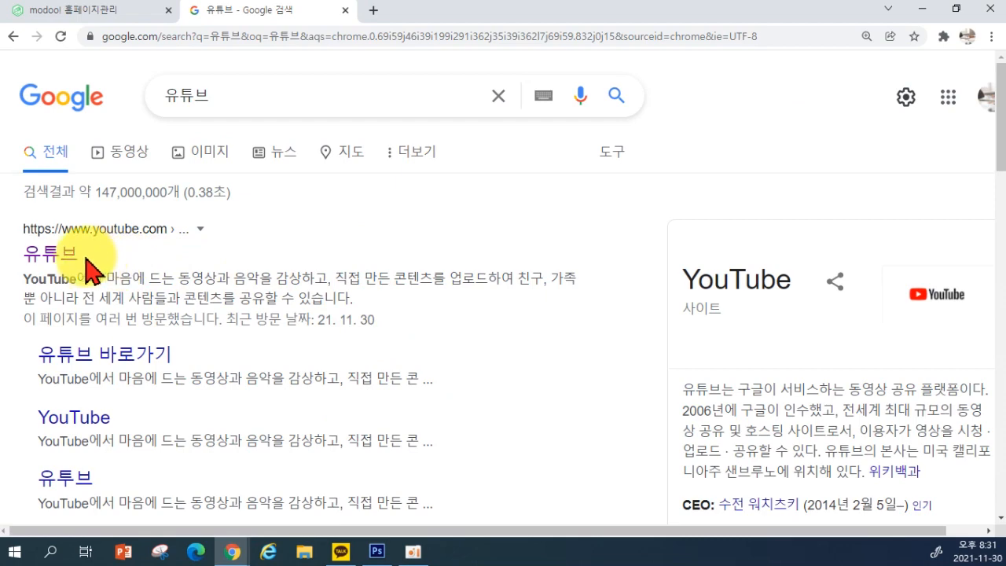
click(51, 255)
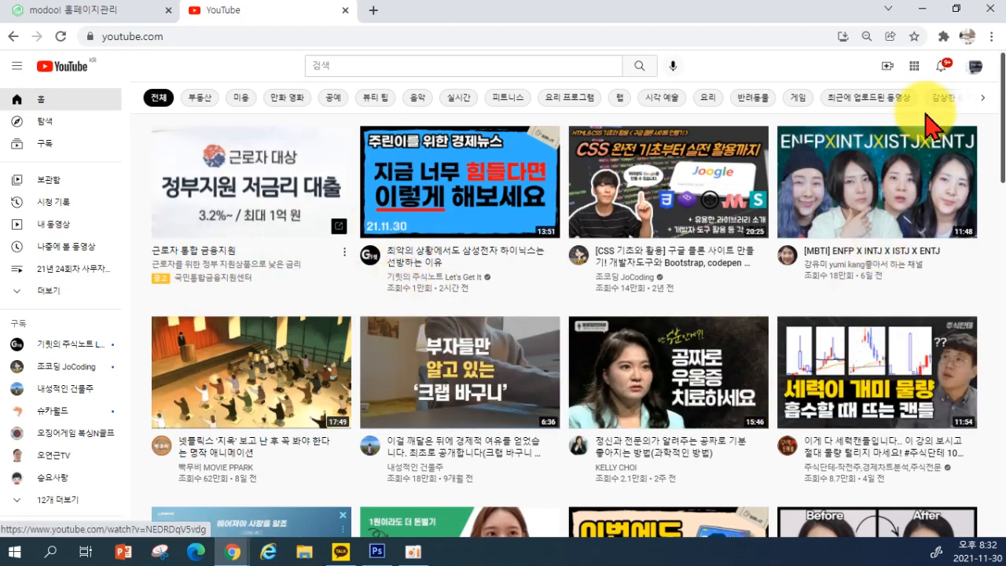
click(976, 72)
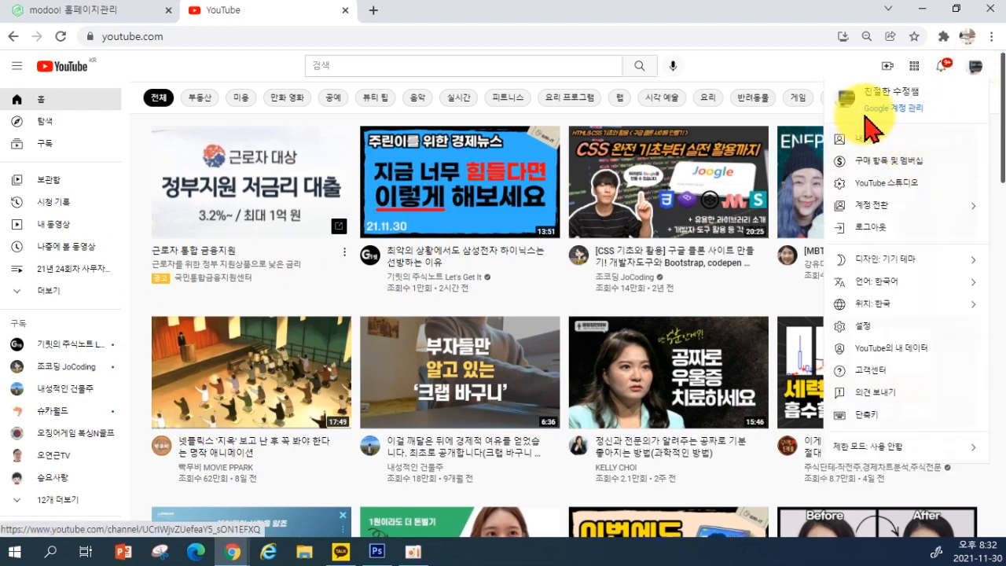
click(884, 181)
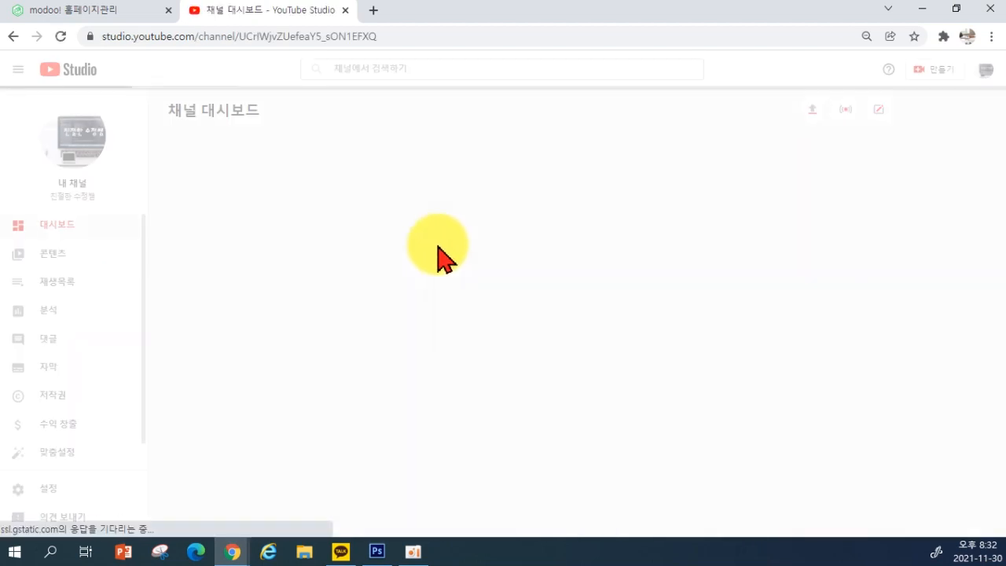
Copy the share link of the newest upload, ITQ파워포인트 2016 6강 제6작업 도형슬라이드
click(49, 259)
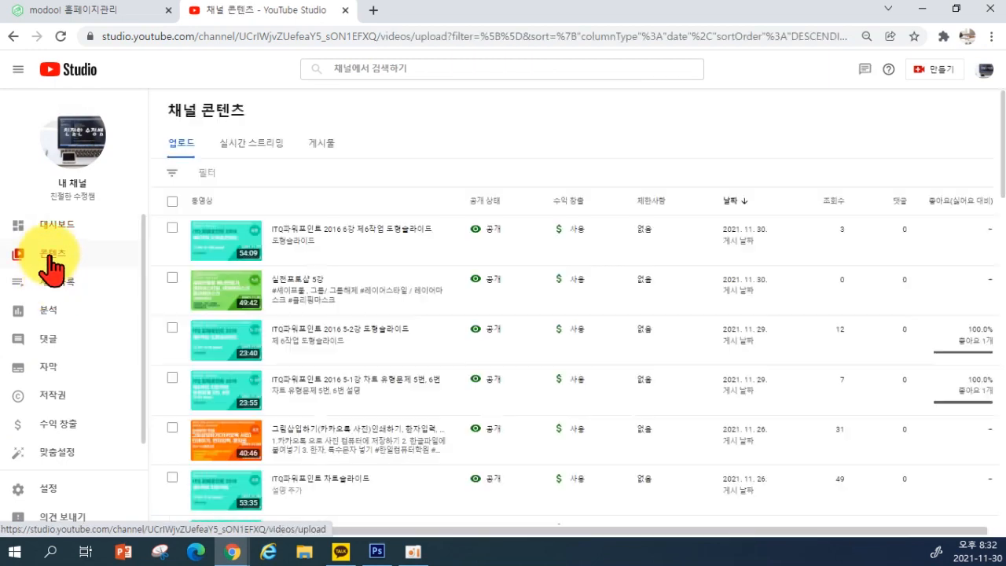
mouse_move(225, 251)
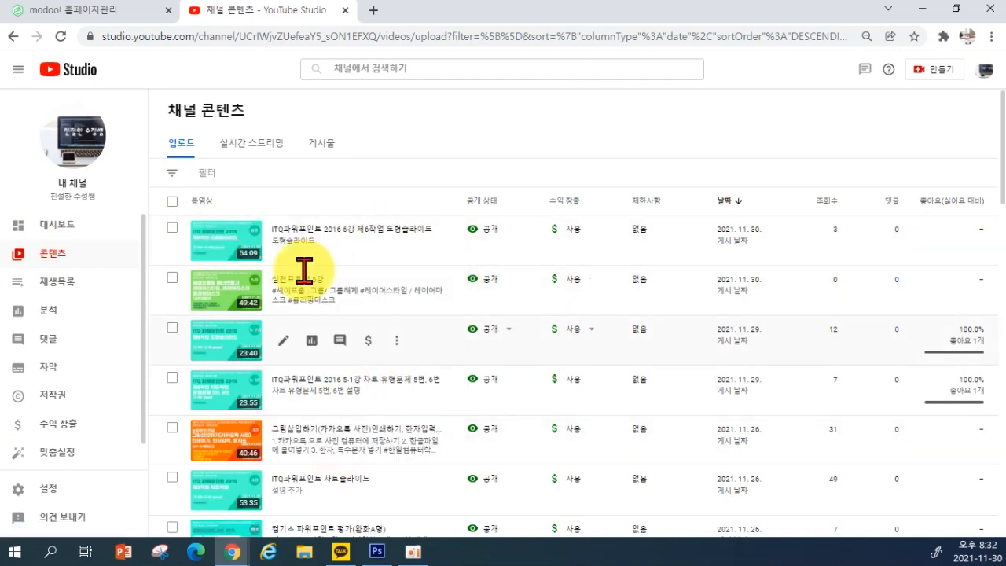
click(397, 240)
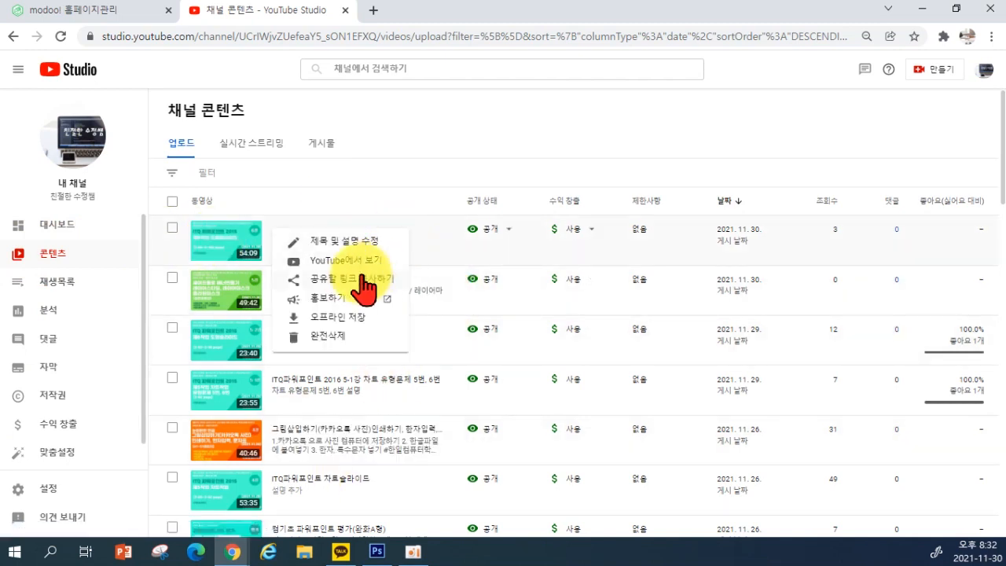
click(356, 281)
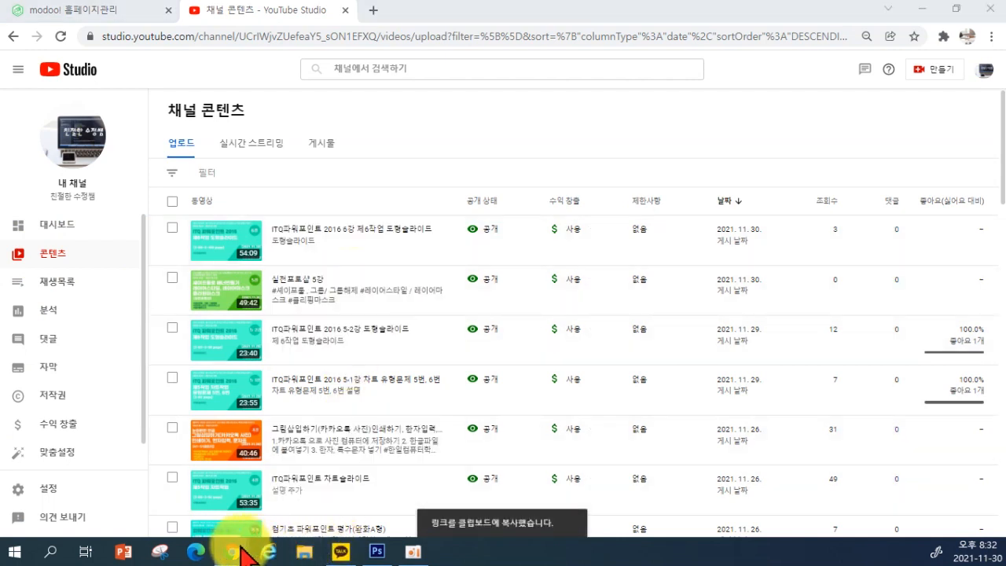
mouse_move(250, 539)
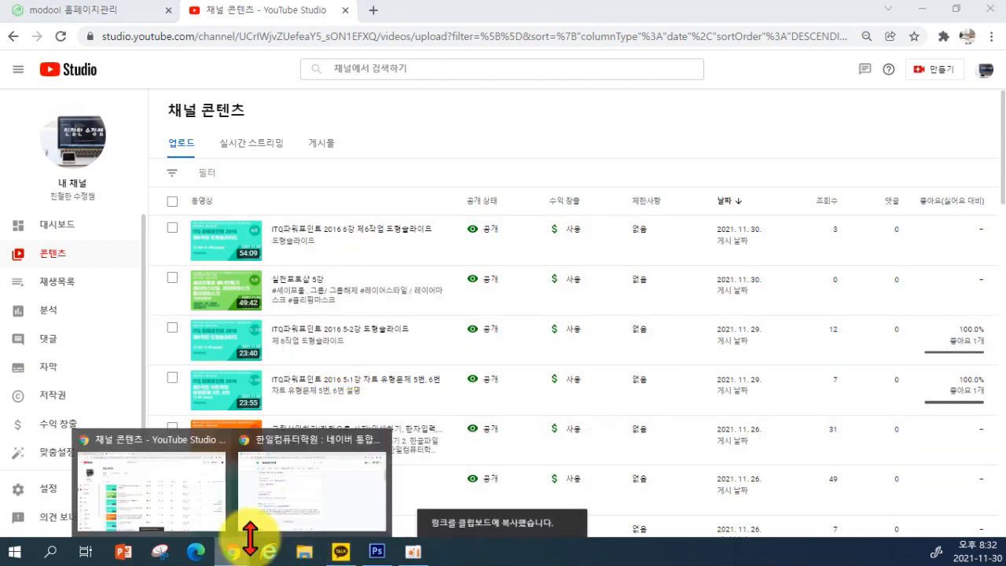
Paste the ITQ파워포인트 2016 6강 youtu.be link into the video block and confirm it
click(93, 11)
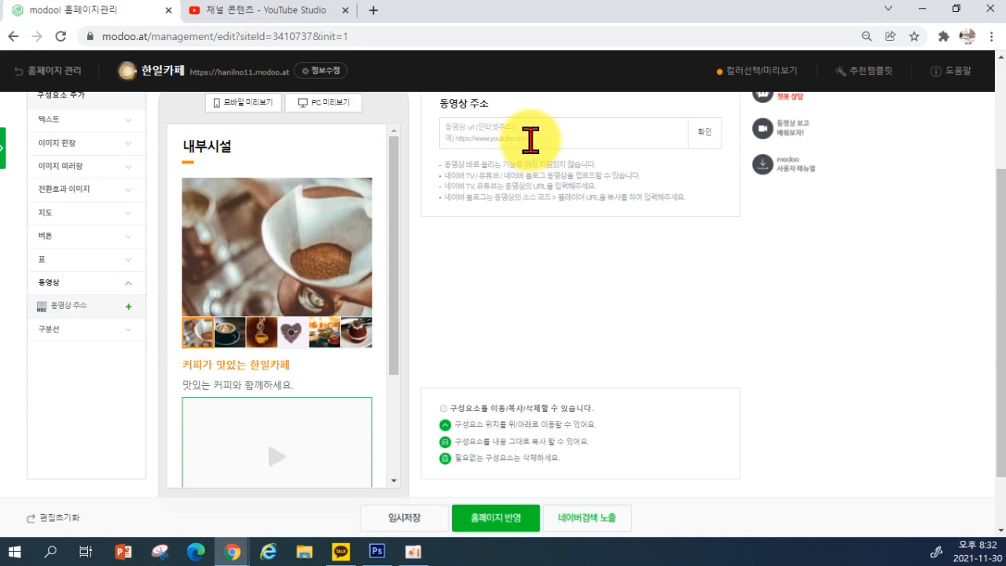
key(ctrl+v)
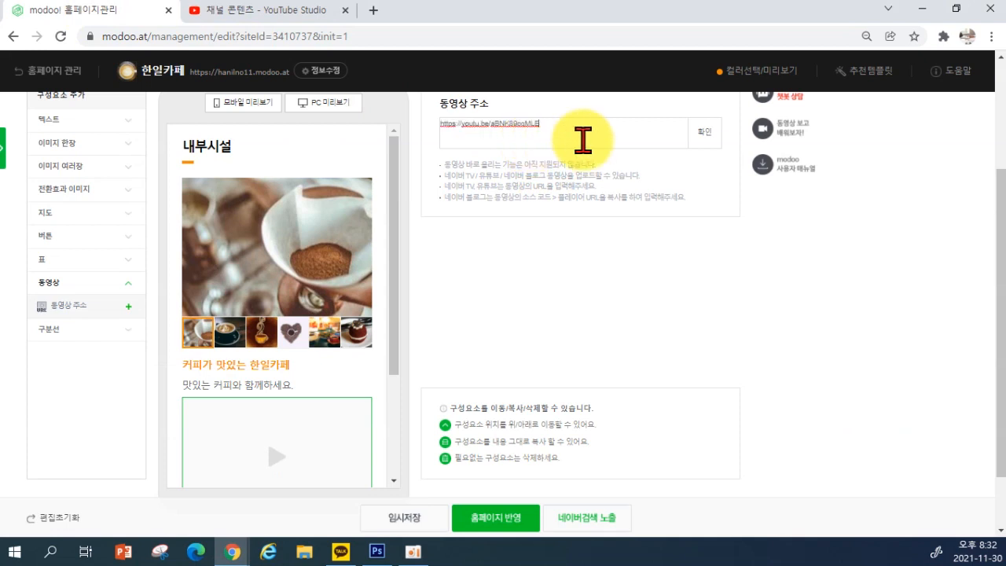
click(704, 142)
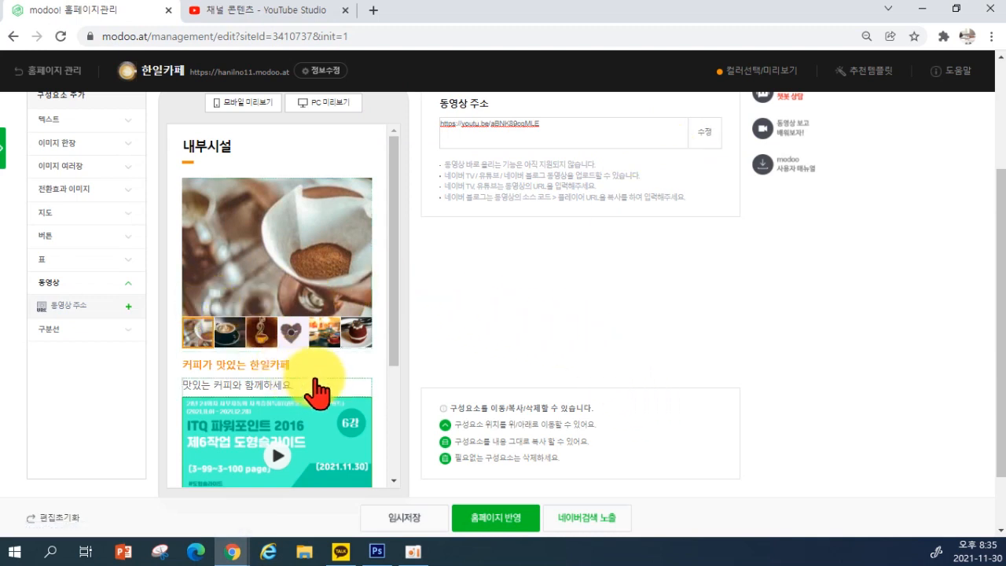
scroll(319, 363, down, 3)
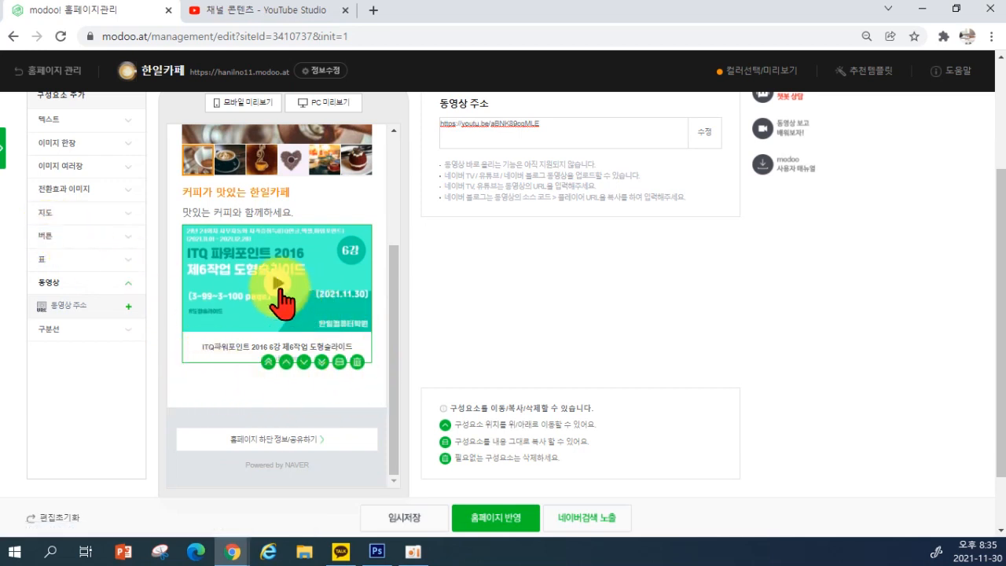
click(55, 237)
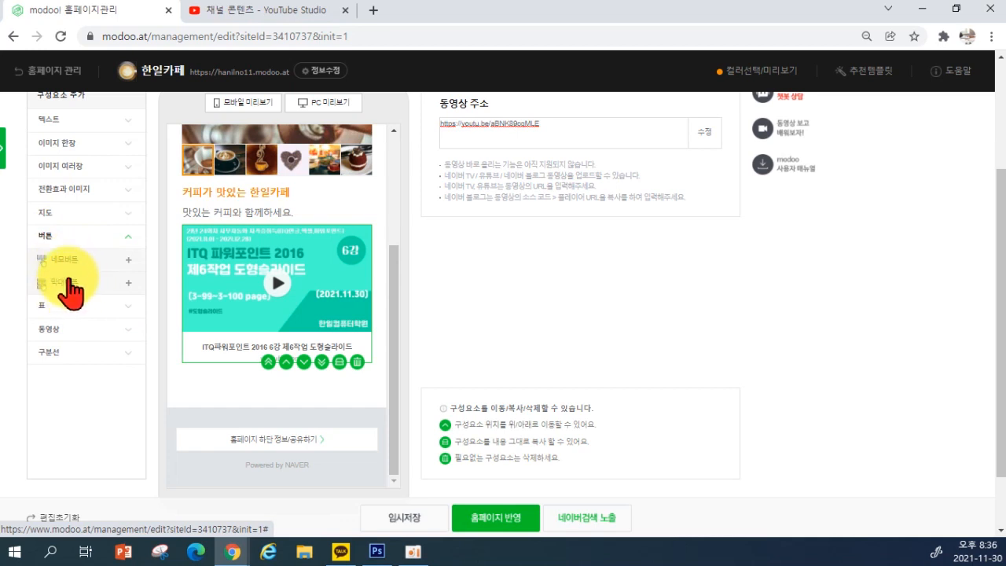
Add a three-button 네모버튼 block and give its first button the headset icon
click(63, 267)
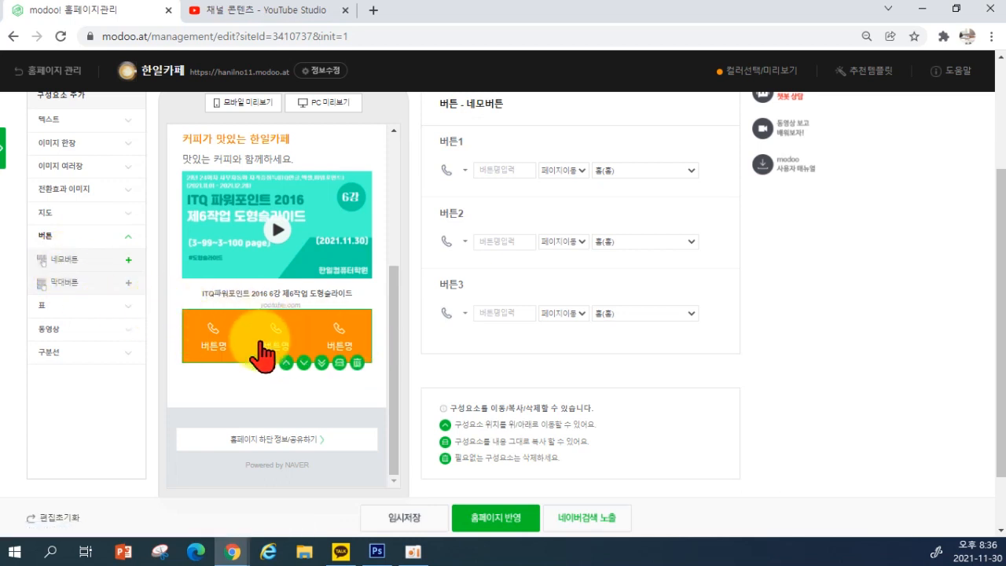
scroll(464, 244, up, 1)
click(448, 247)
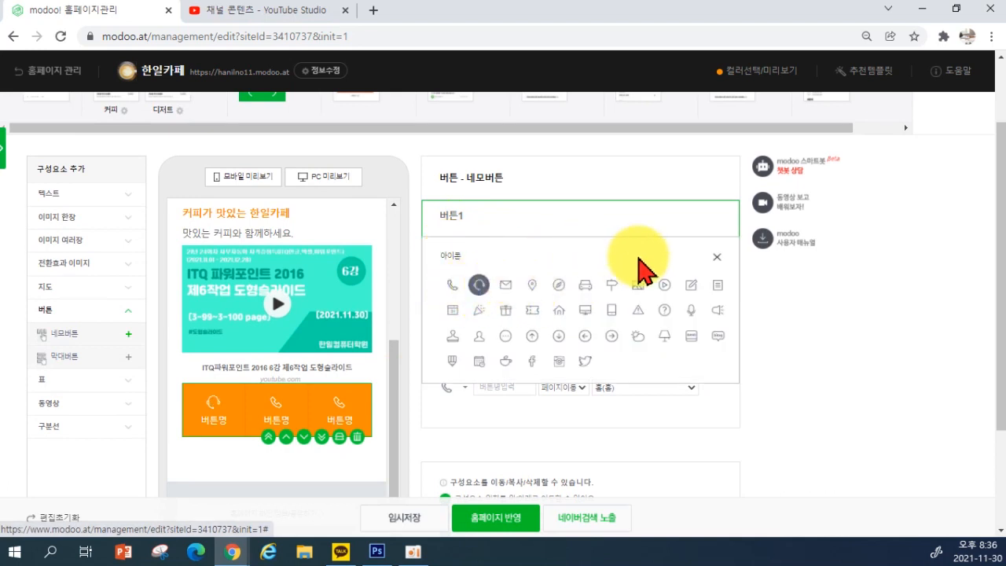
click(717, 258)
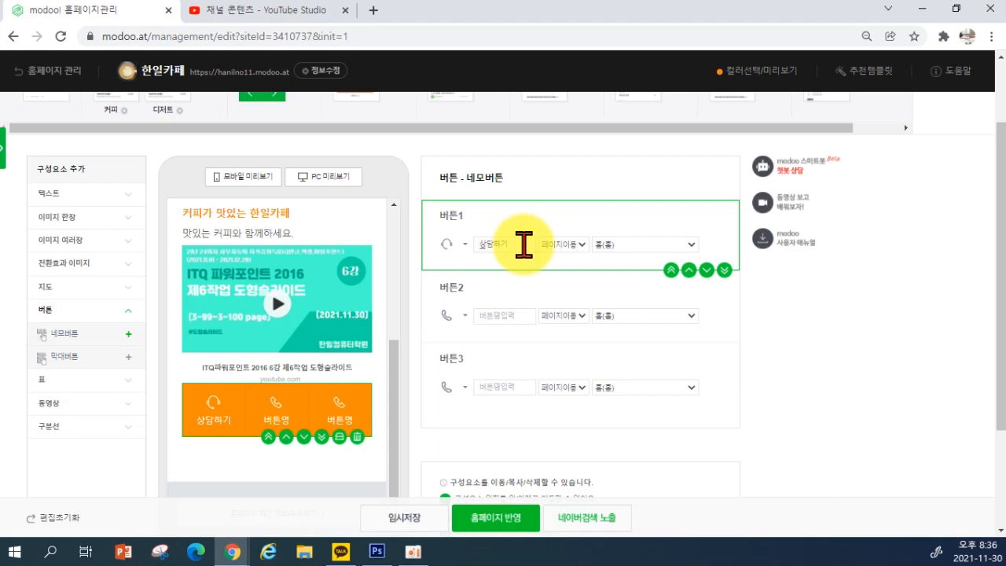
Label the first button 유튜브가기 and set its type to 외부링크
click(567, 246)
click(569, 269)
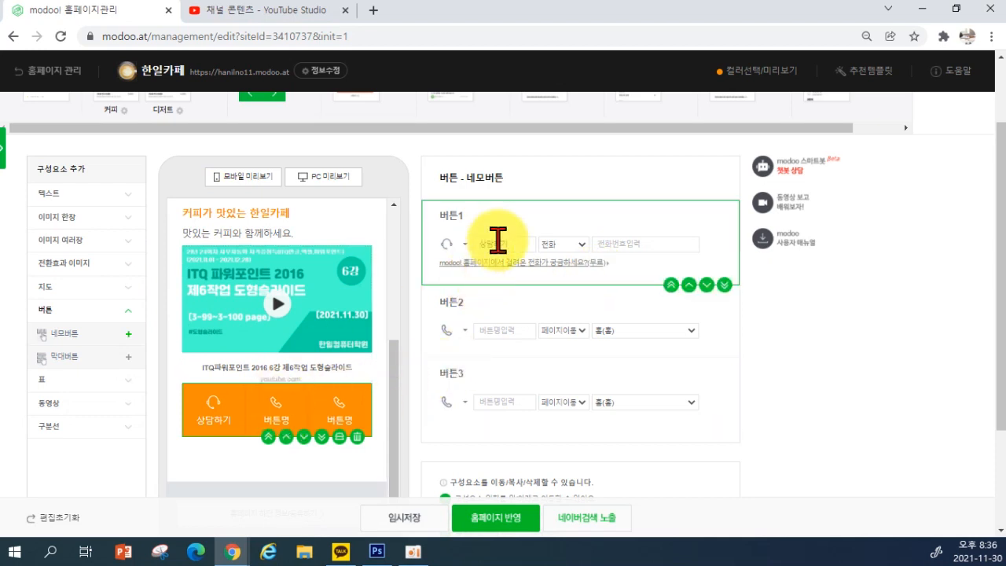
click(562, 245)
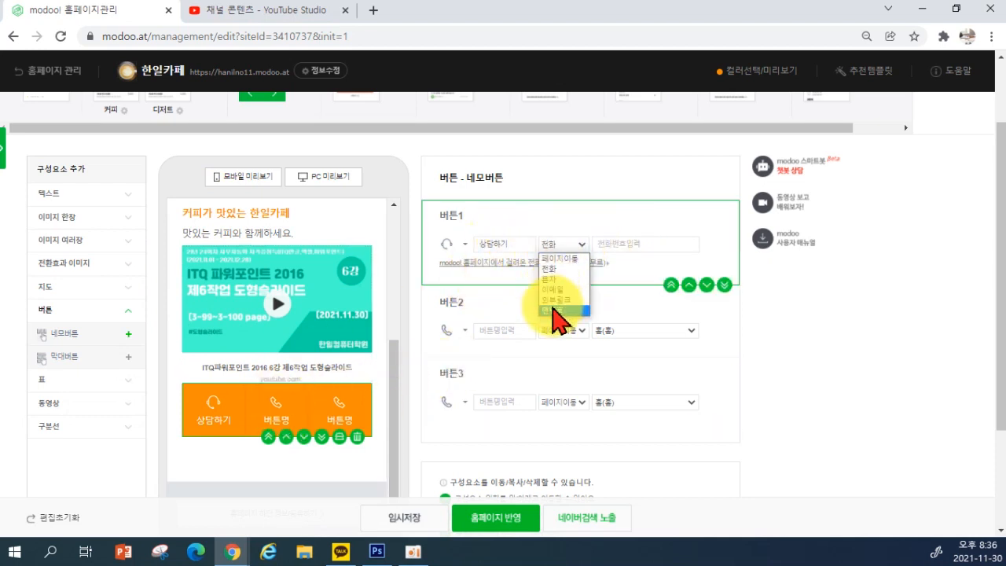
click(557, 292)
click(611, 244)
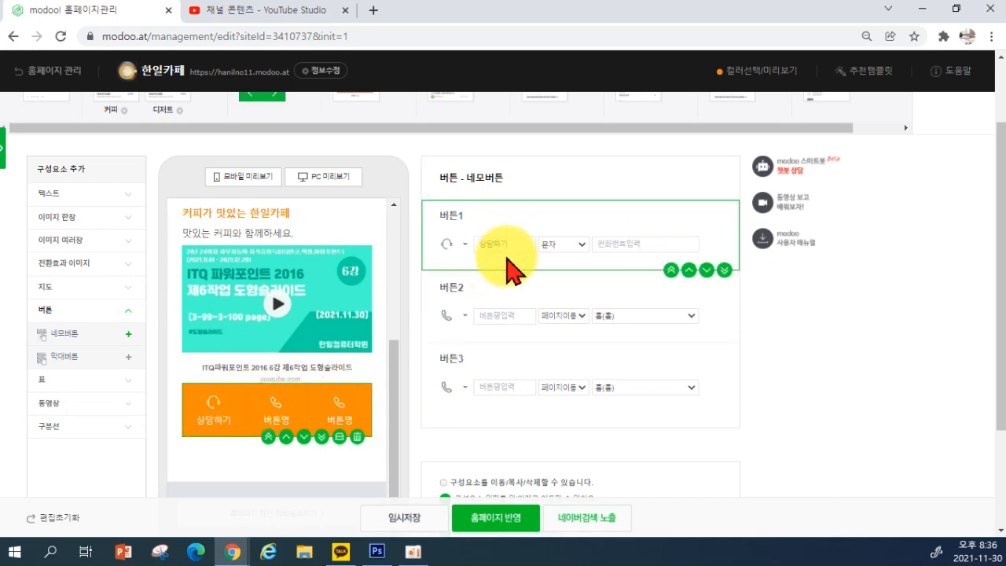
drag(518, 246, 487, 245)
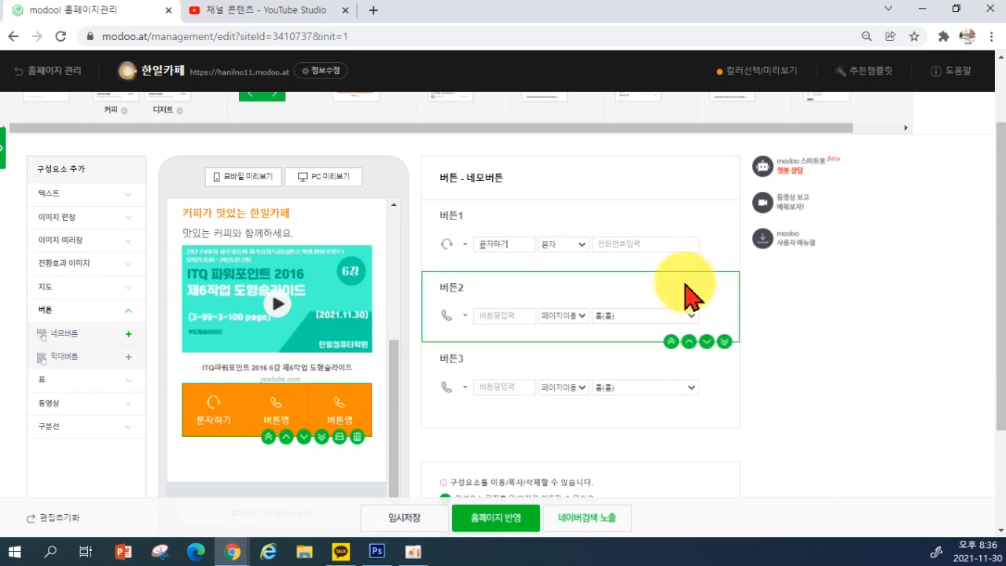
click(647, 244)
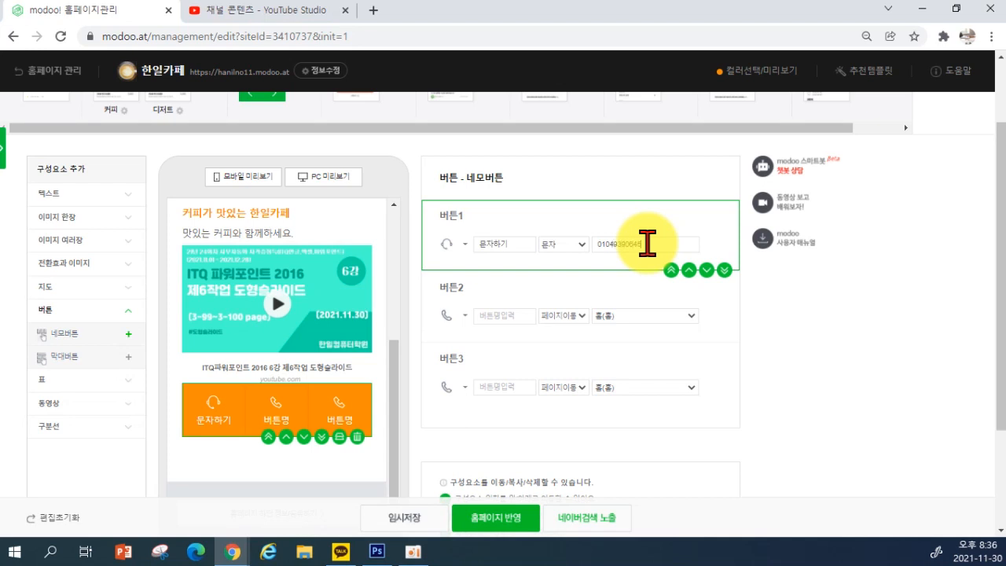
click(573, 244)
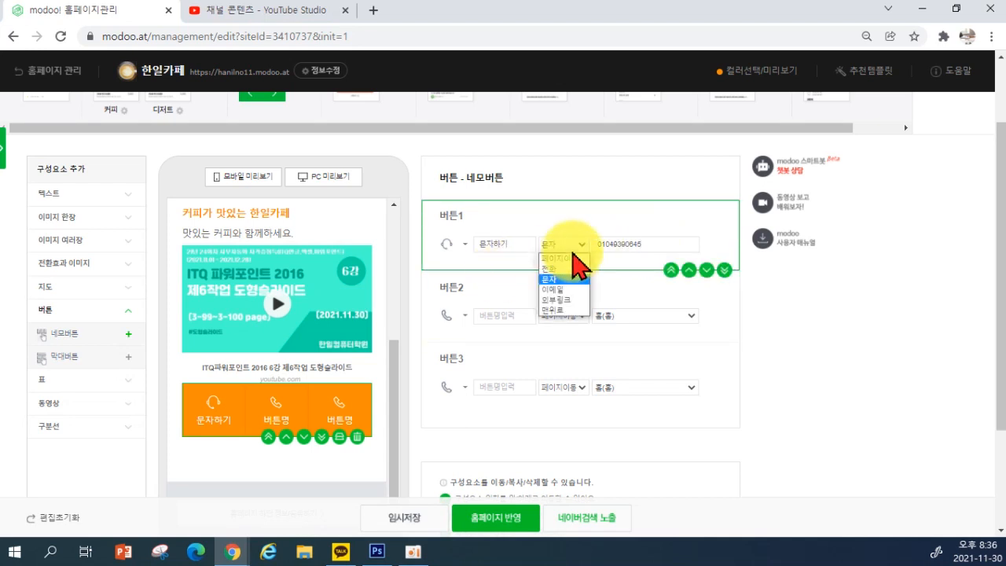
click(573, 300)
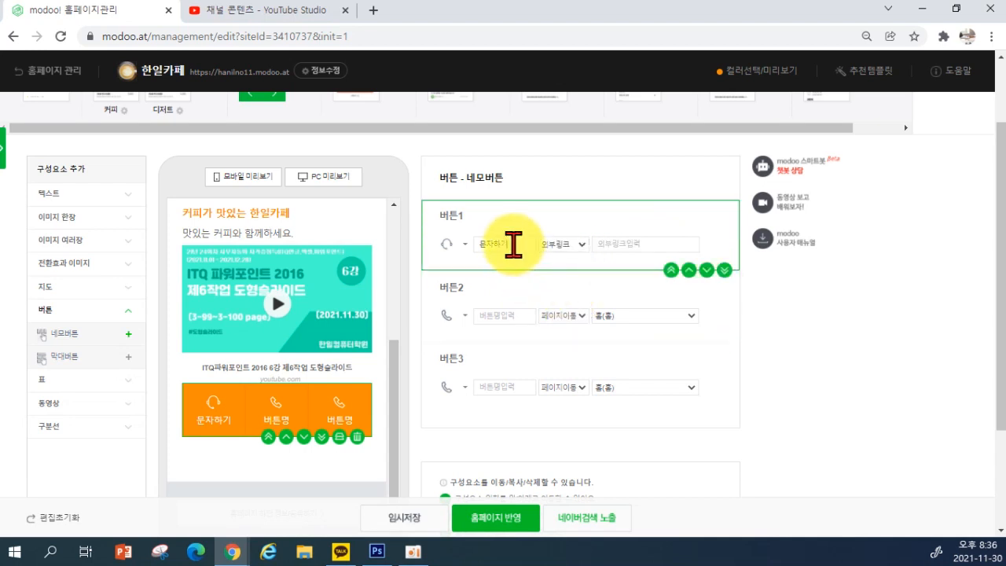
drag(511, 242, 440, 253)
text(쉴)
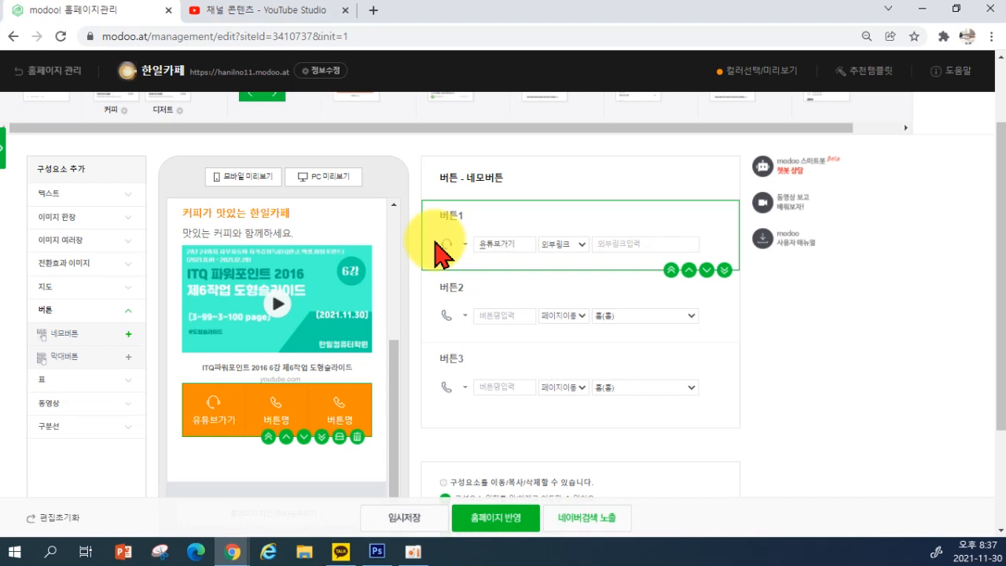
click(632, 241)
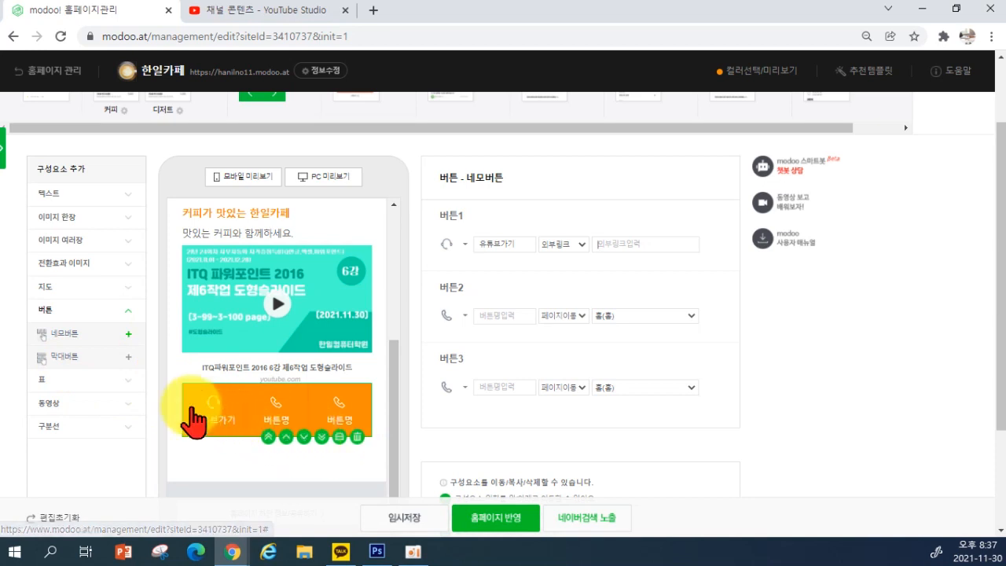
Add an outline-style bar button below the square buttons and give it an Instagram icon
click(87, 362)
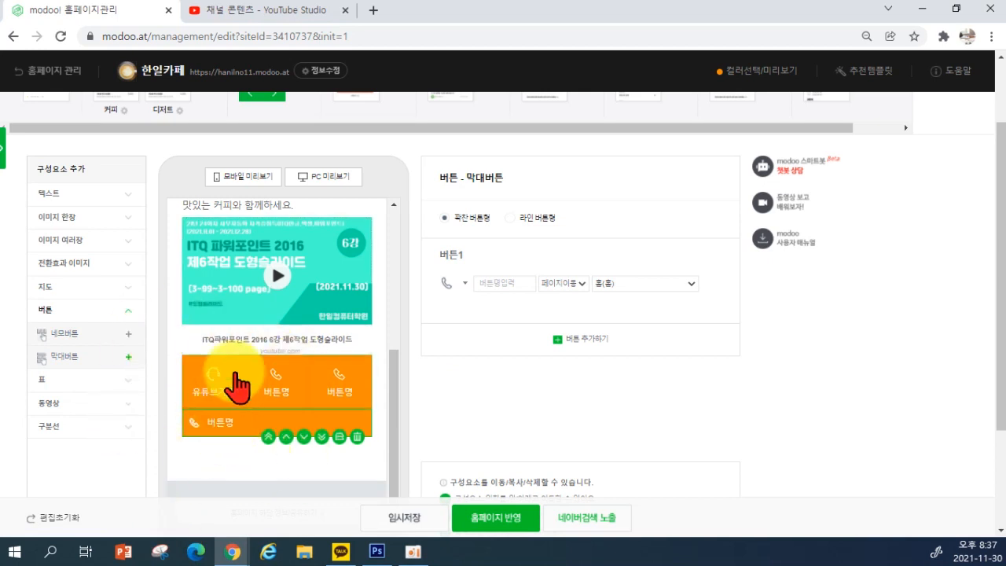
click(359, 437)
click(96, 358)
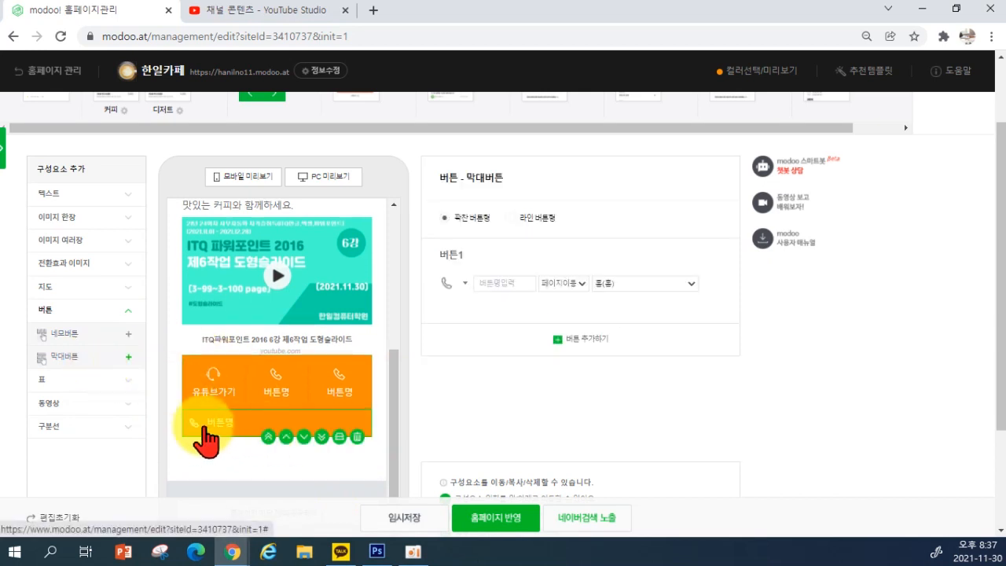
click(515, 229)
click(472, 222)
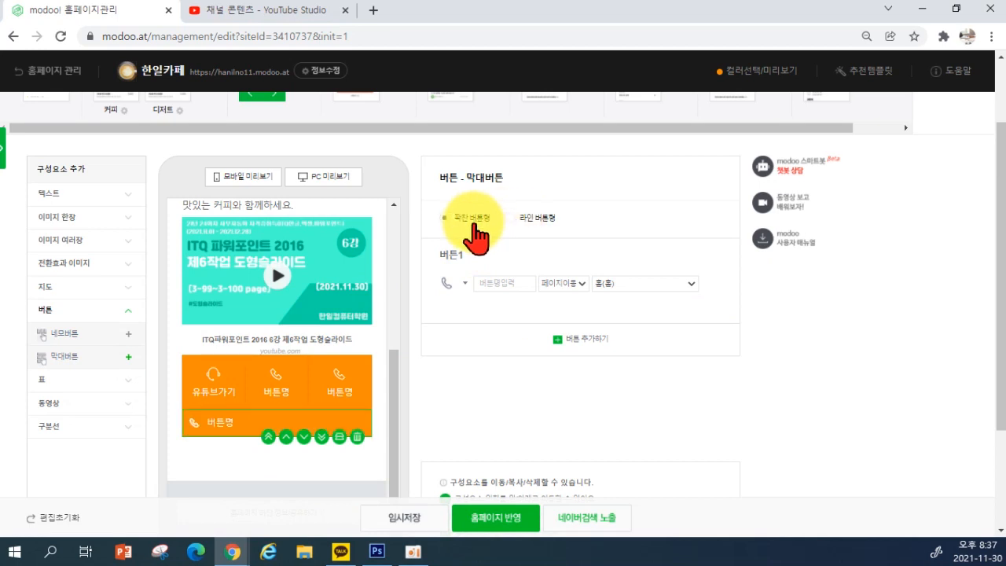
click(516, 229)
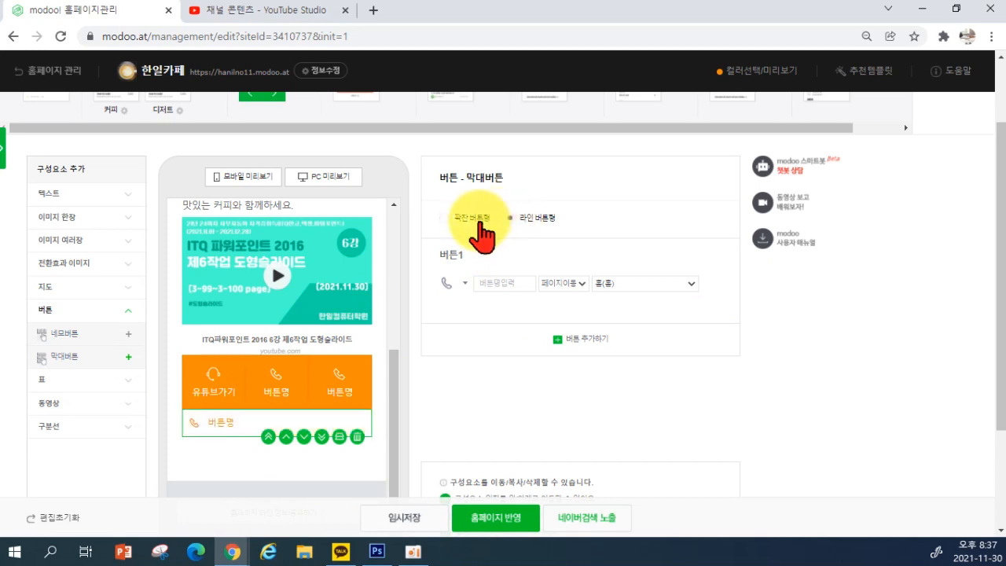
click(474, 285)
click(461, 299)
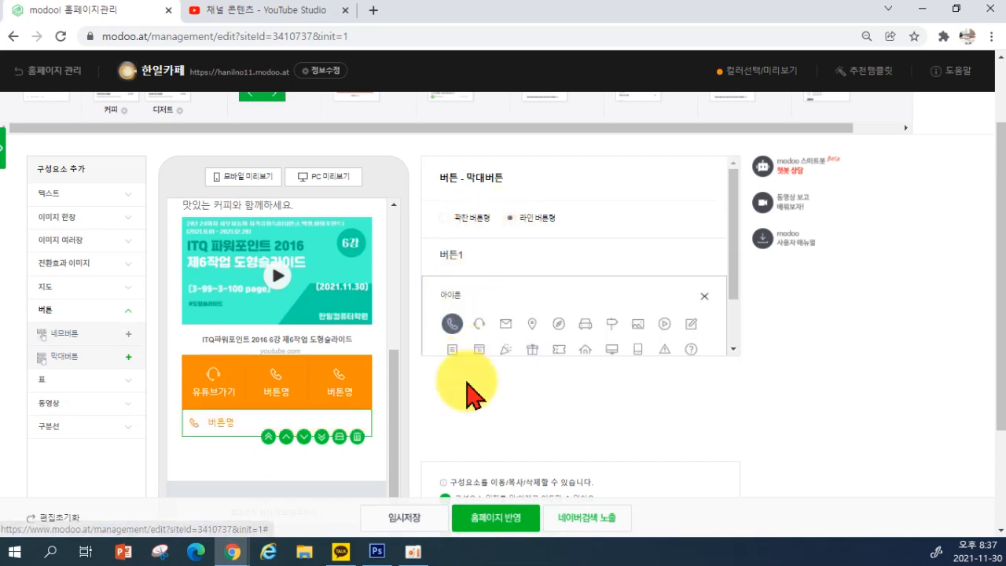
scroll(487, 346, down, 1)
click(584, 257)
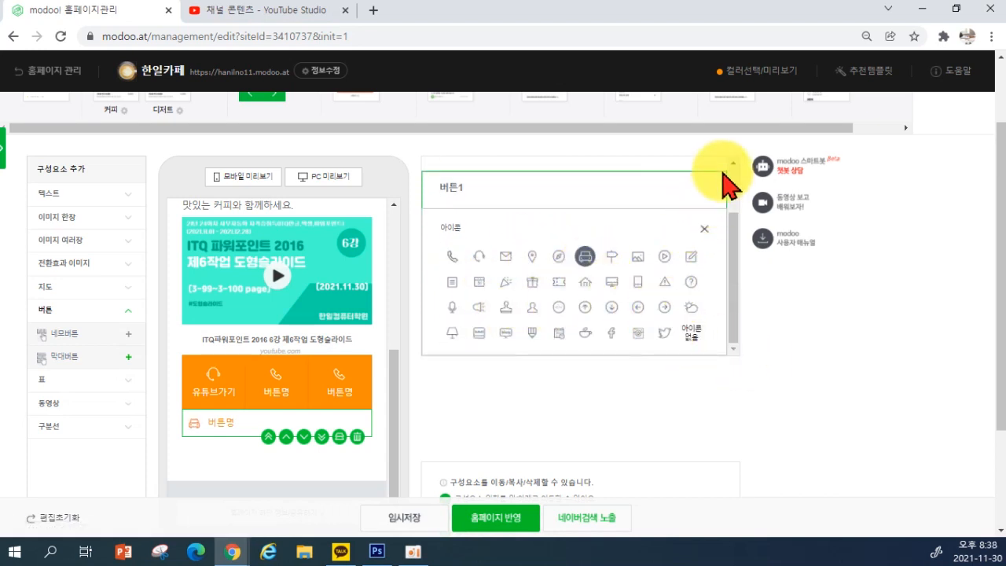
click(637, 333)
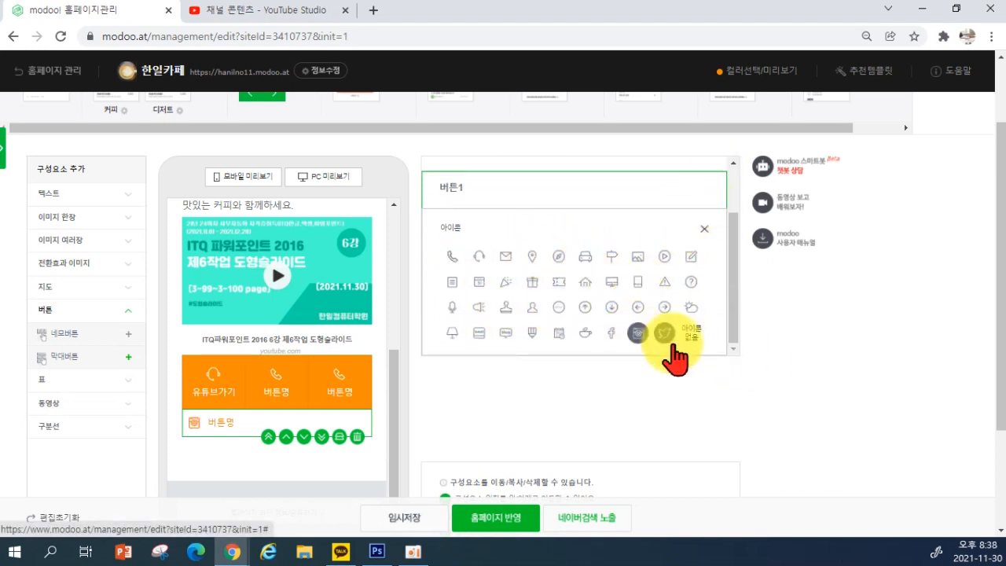
click(705, 229)
Label the bar button 인스타그램 and set it to open an external link
click(500, 286)
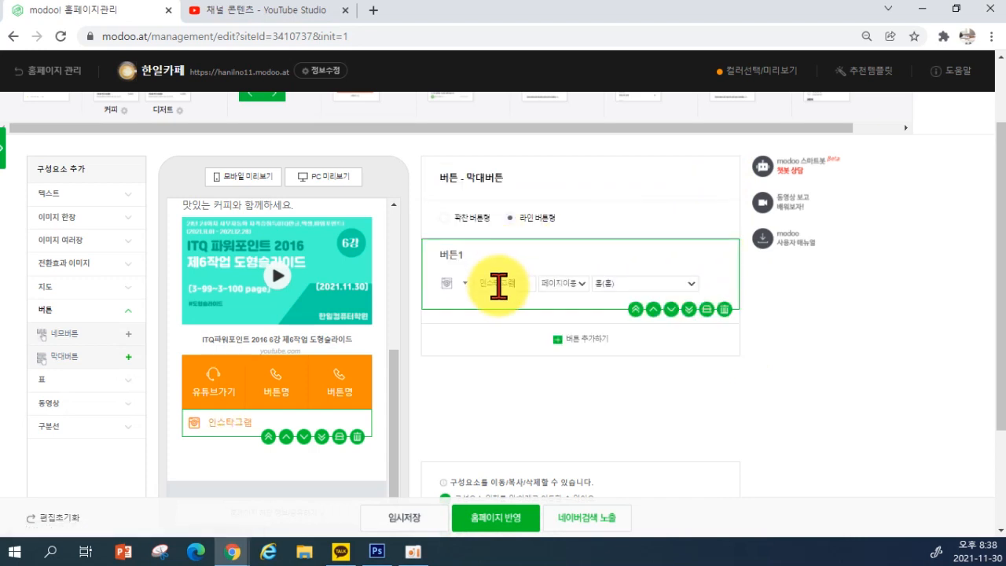
text(인스타그램)
click(574, 284)
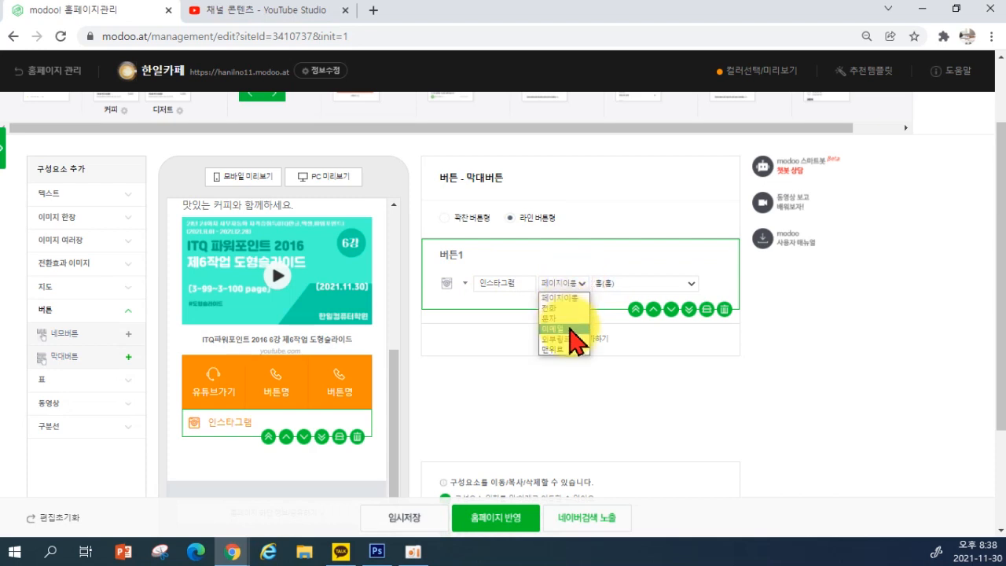
click(564, 339)
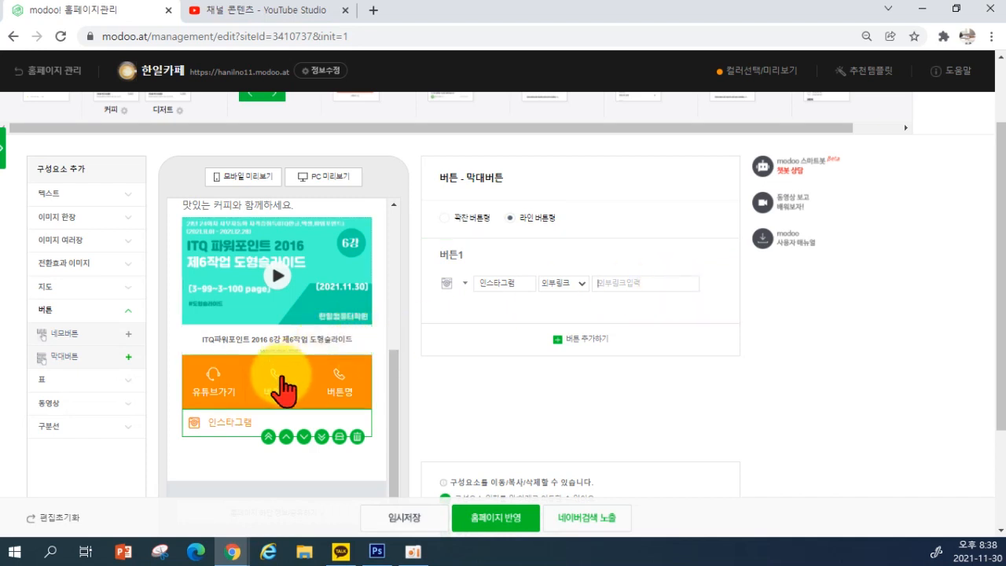
Give the first square button a new icon and name, linked to the 메뉴(커피) page
click(248, 385)
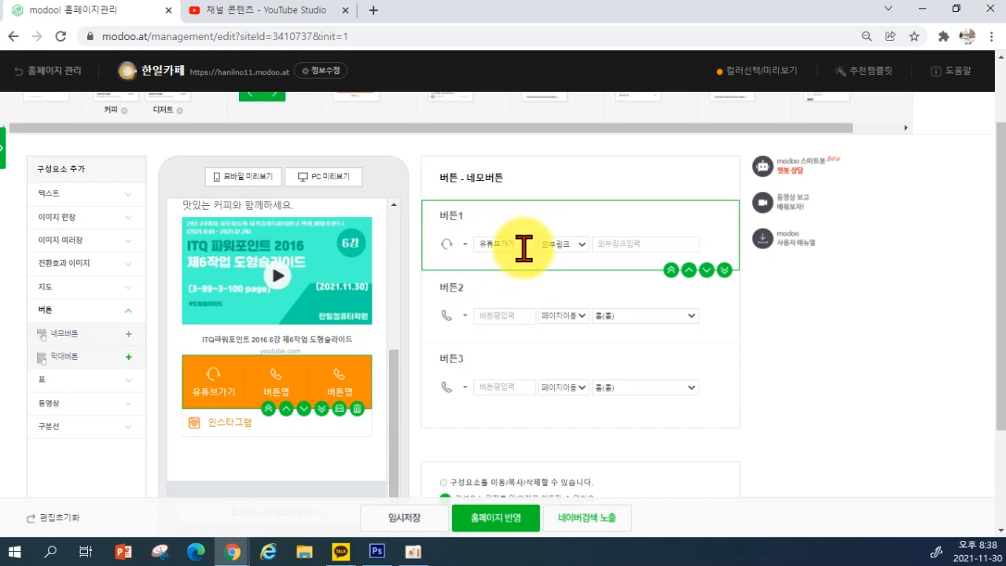
click(456, 245)
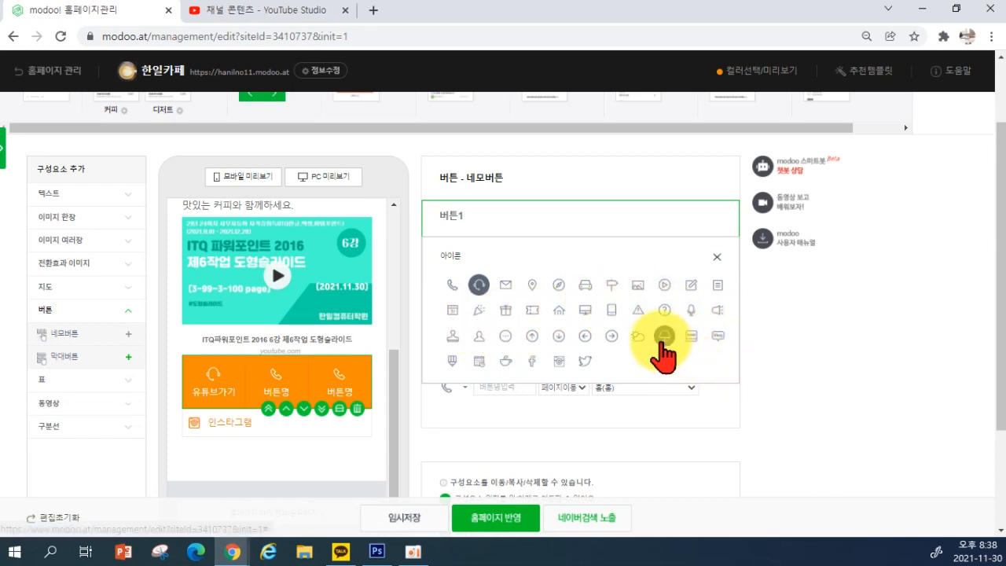
click(453, 362)
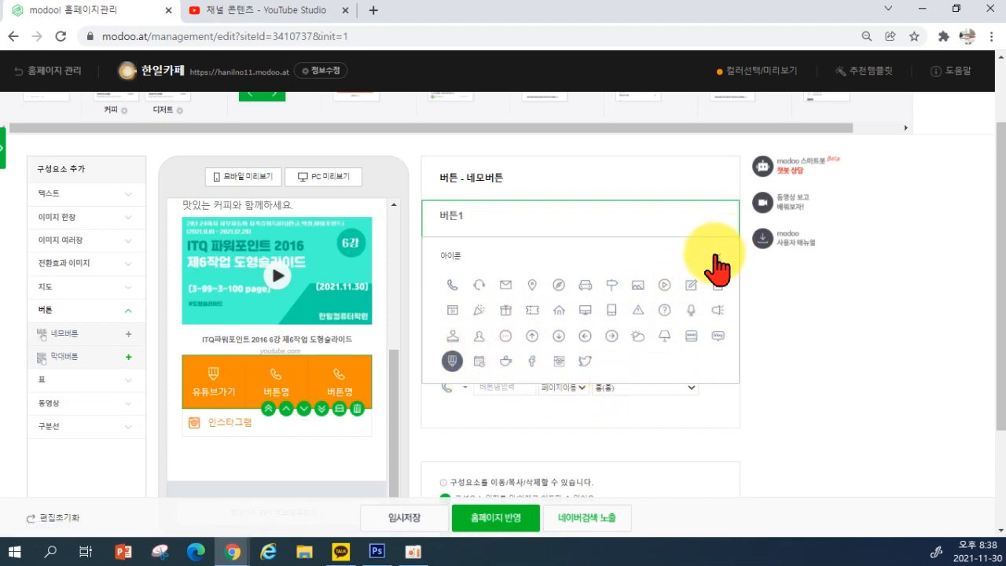
double_click(518, 243)
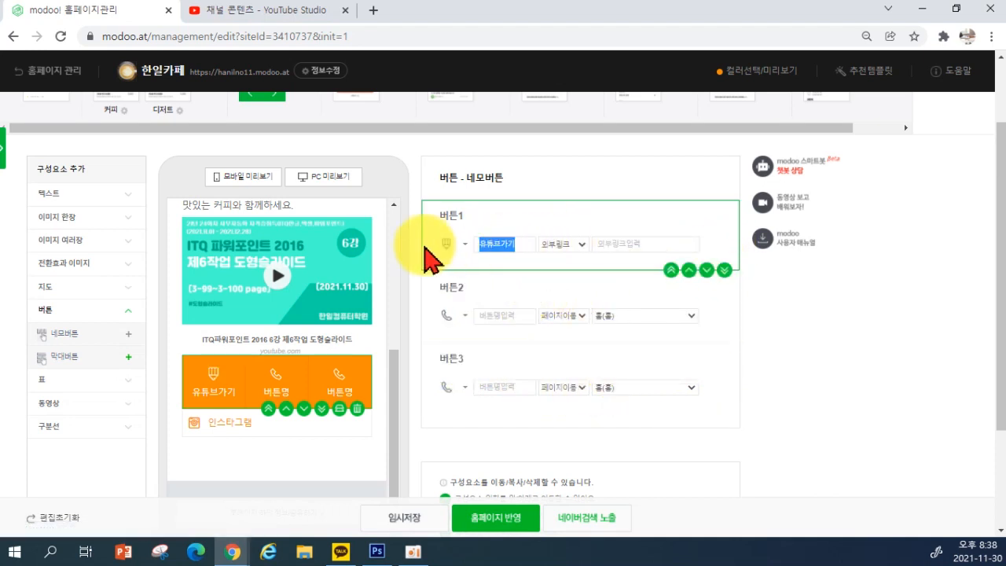
text(메뉴보기)
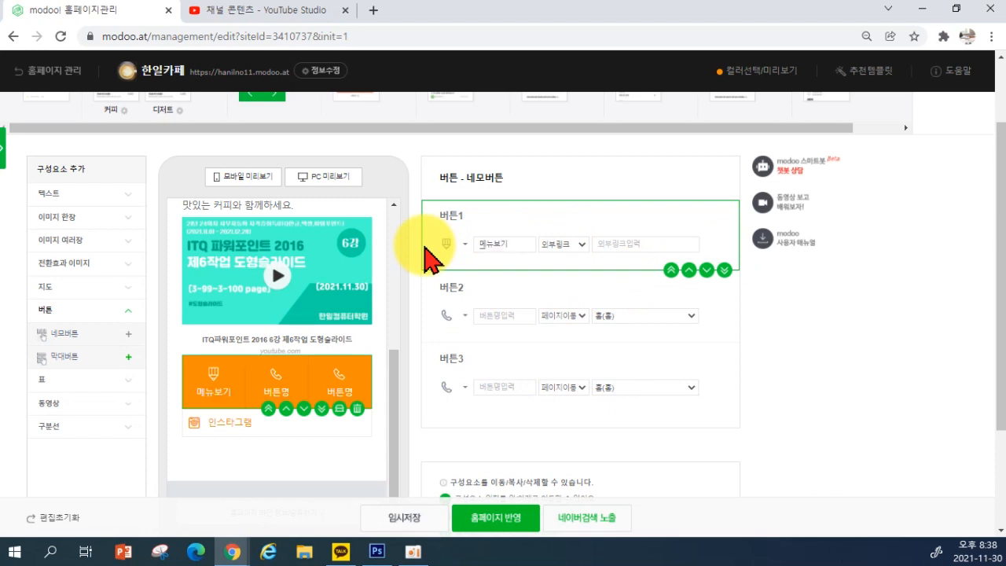
click(554, 244)
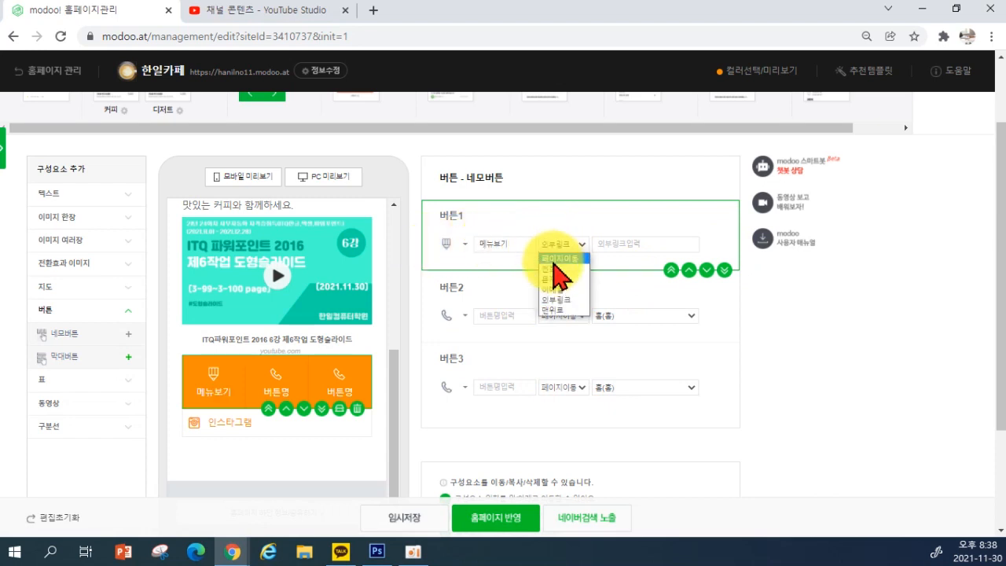
click(554, 259)
click(619, 245)
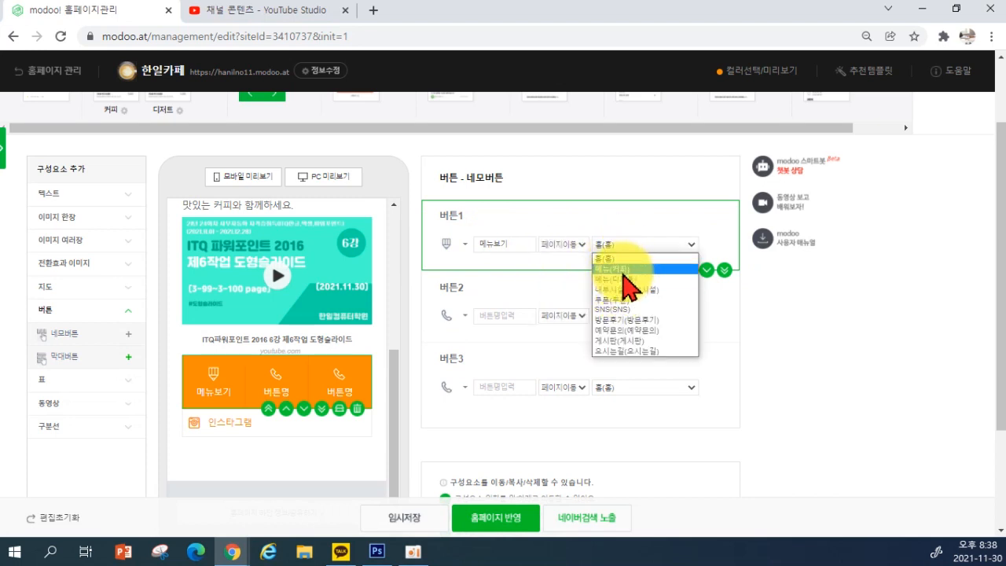
click(628, 269)
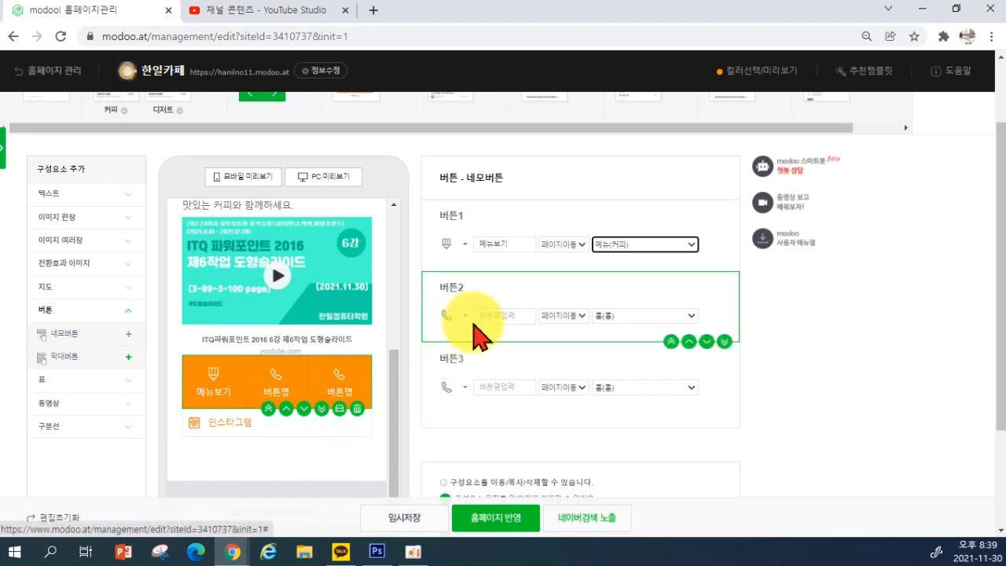
Delete the orange three-button block and add a bar-style button in its place
click(447, 315)
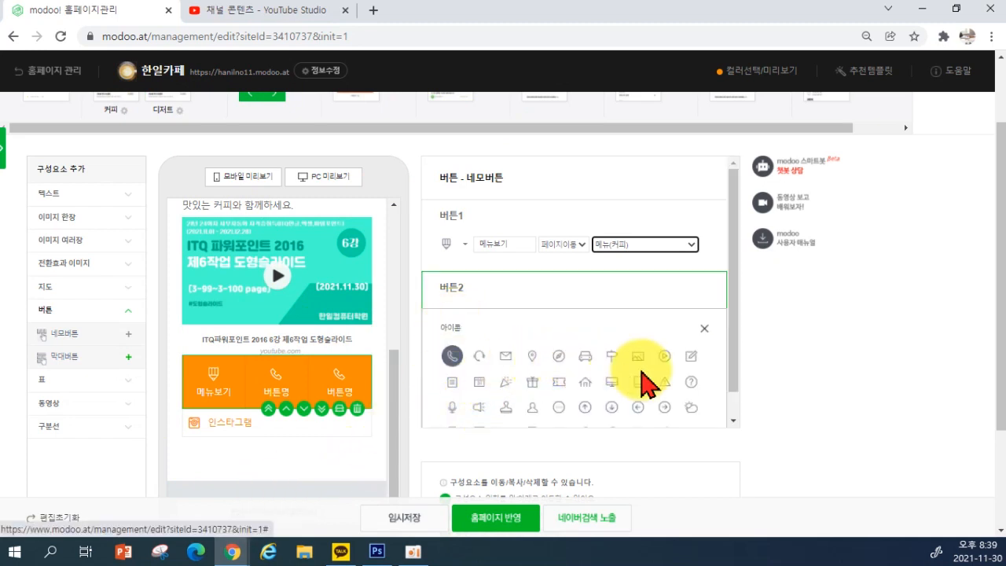
scroll(617, 386, down, 1)
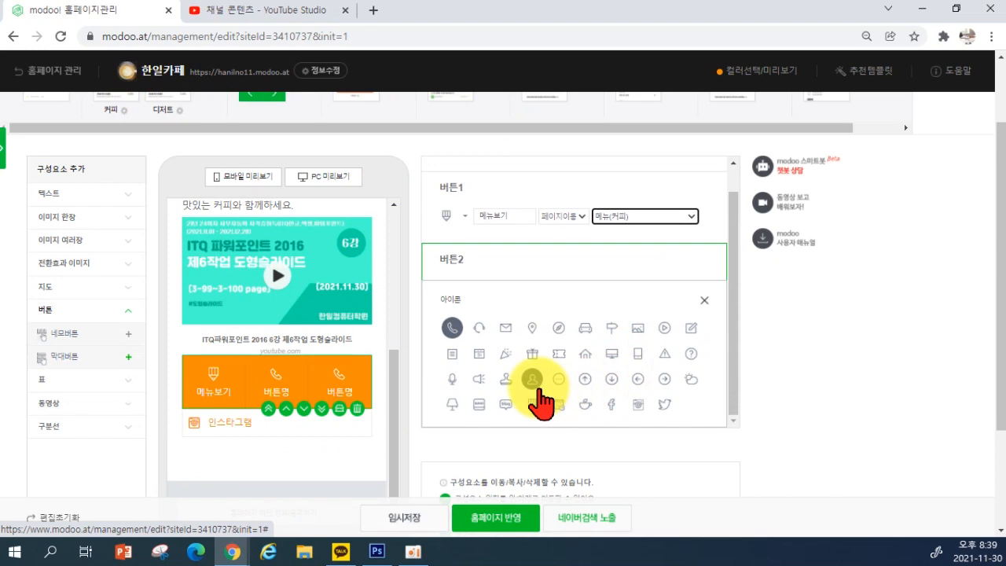
scroll(667, 399, down, 2)
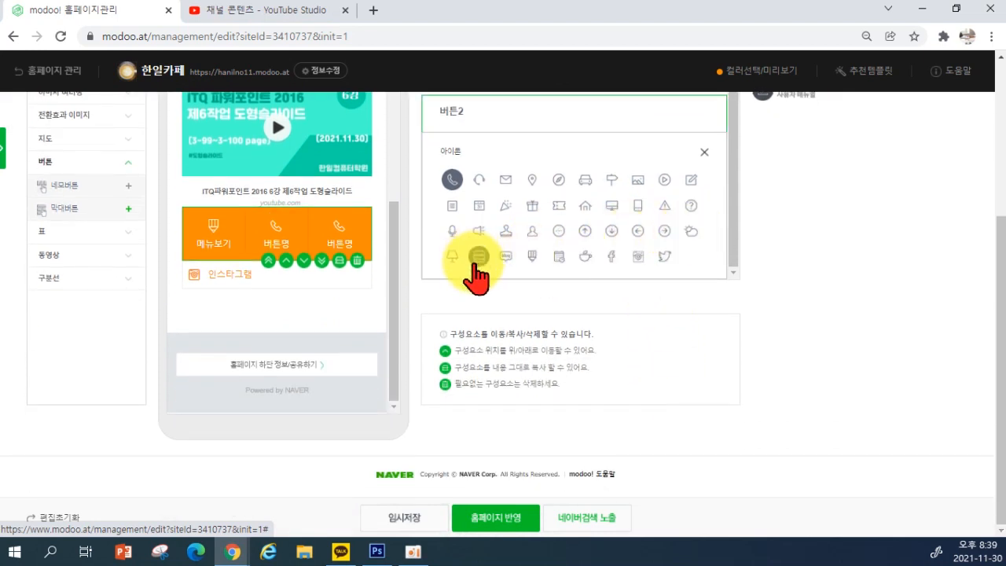
scroll(487, 275, up, 1)
scroll(499, 295, up, 1)
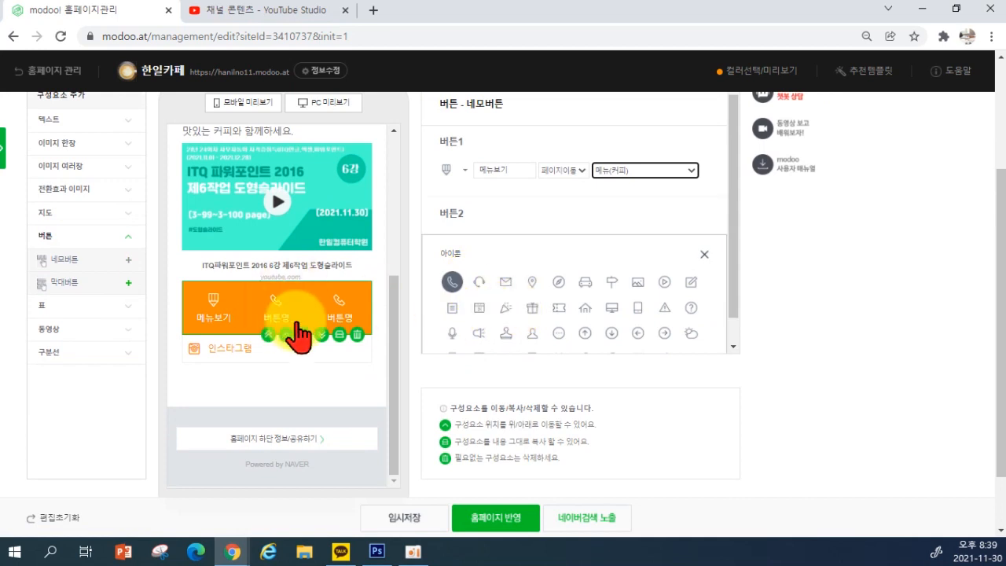
click(359, 337)
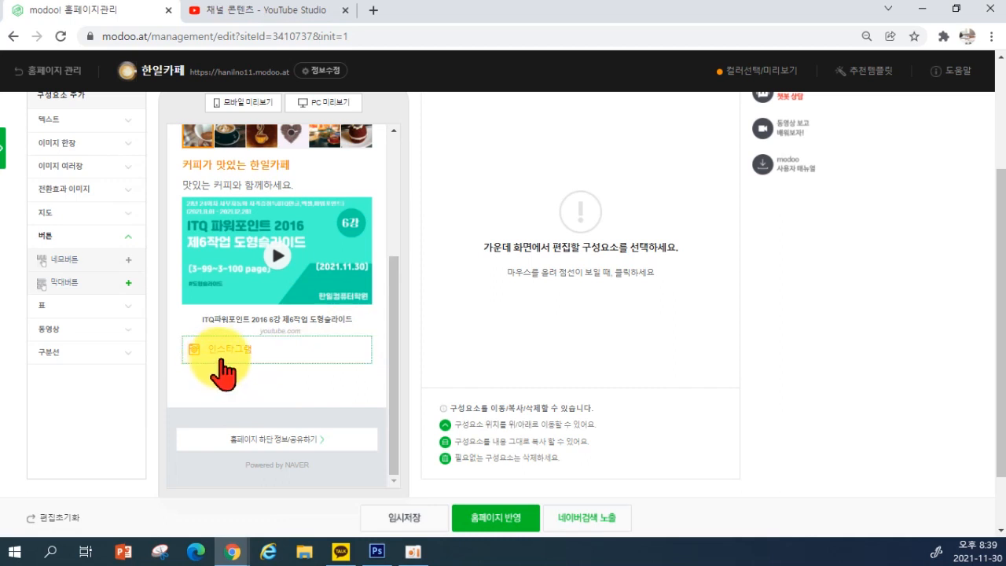
click(63, 291)
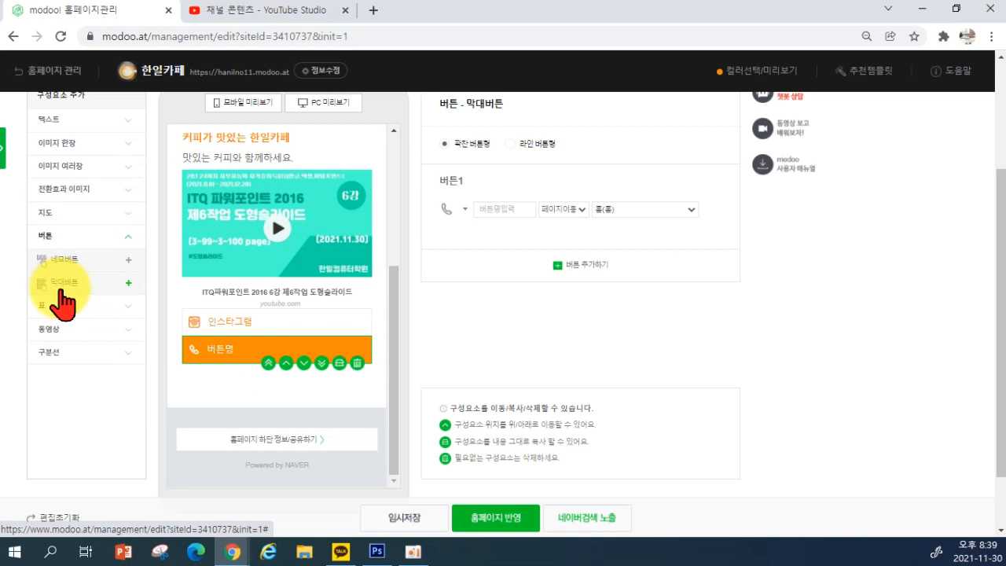
Delete the extra bar buttons so a single new bar button remains
click(62, 291)
click(62, 291)
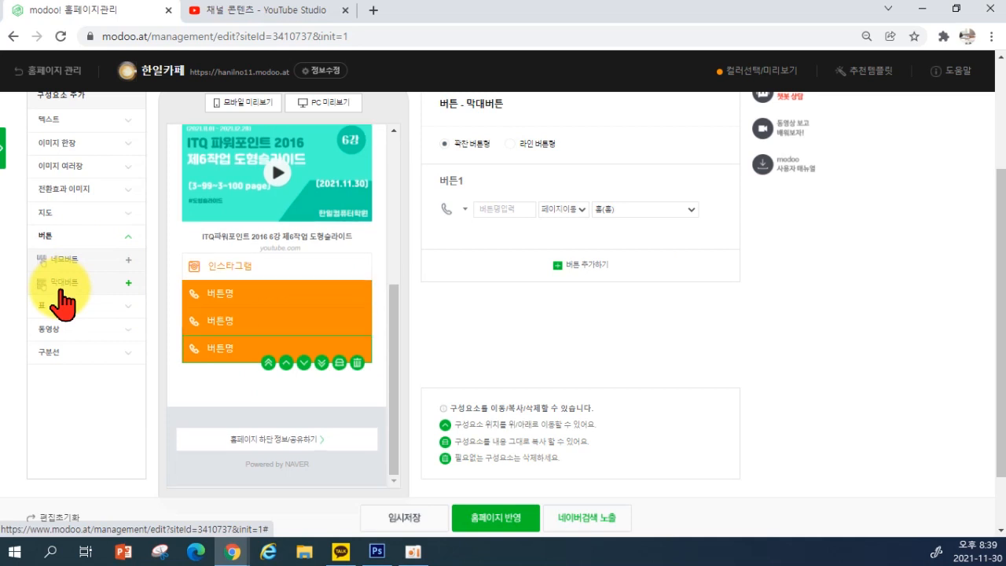
click(62, 287)
click(357, 363)
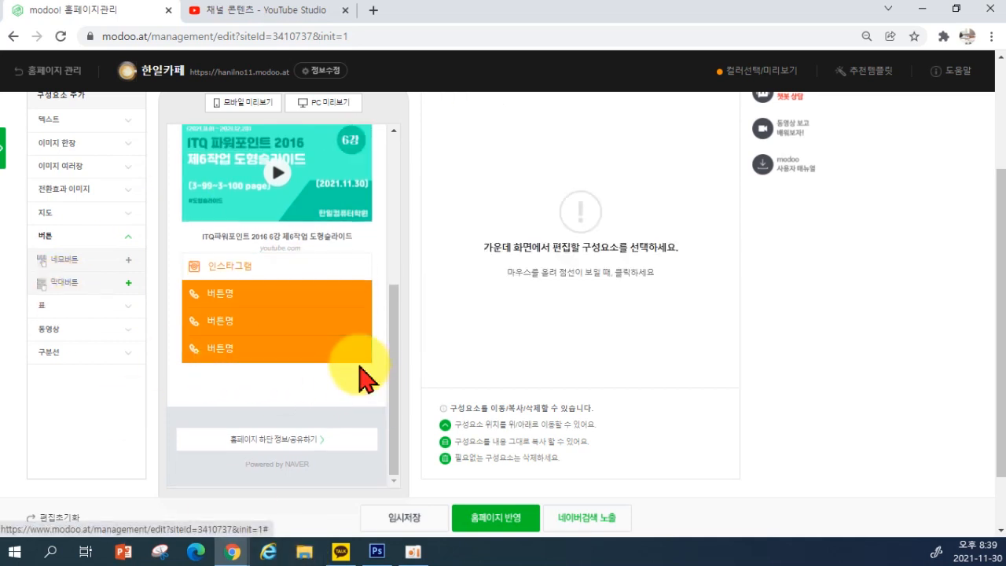
click(353, 357)
click(358, 362)
click(353, 355)
click(358, 362)
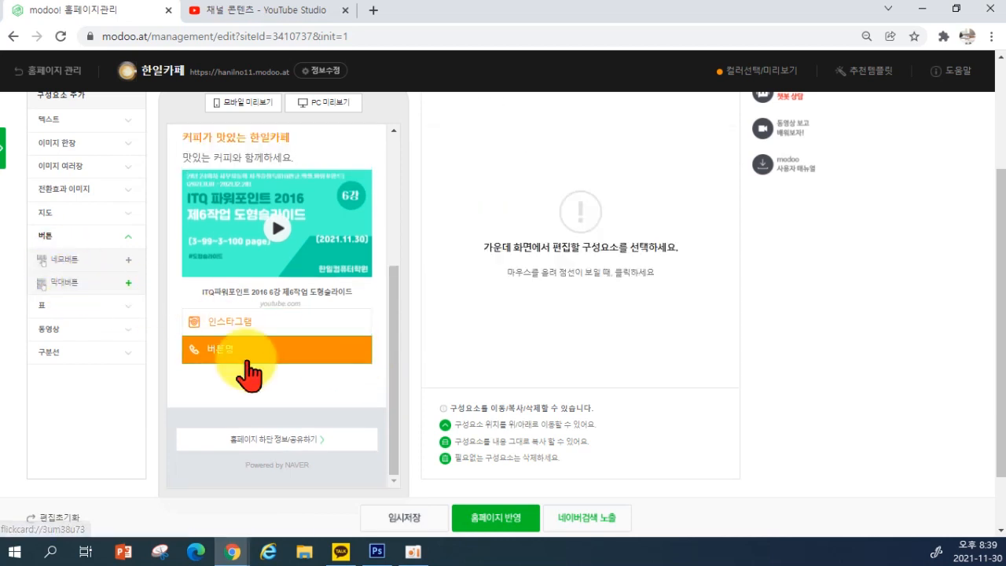
click(330, 355)
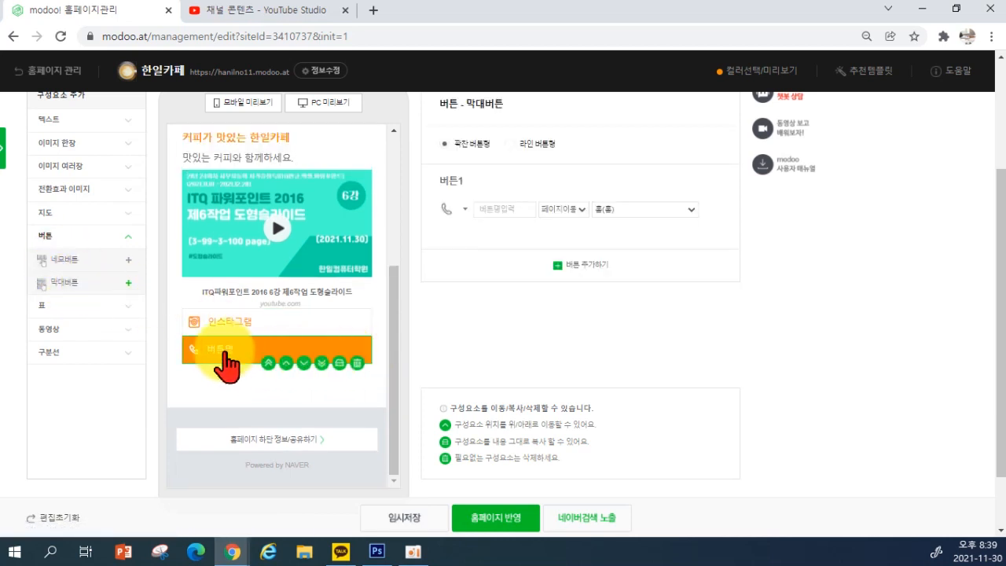
Name the bar button 전화하기, make it call the cafe's number, keep filled style
click(512, 212)
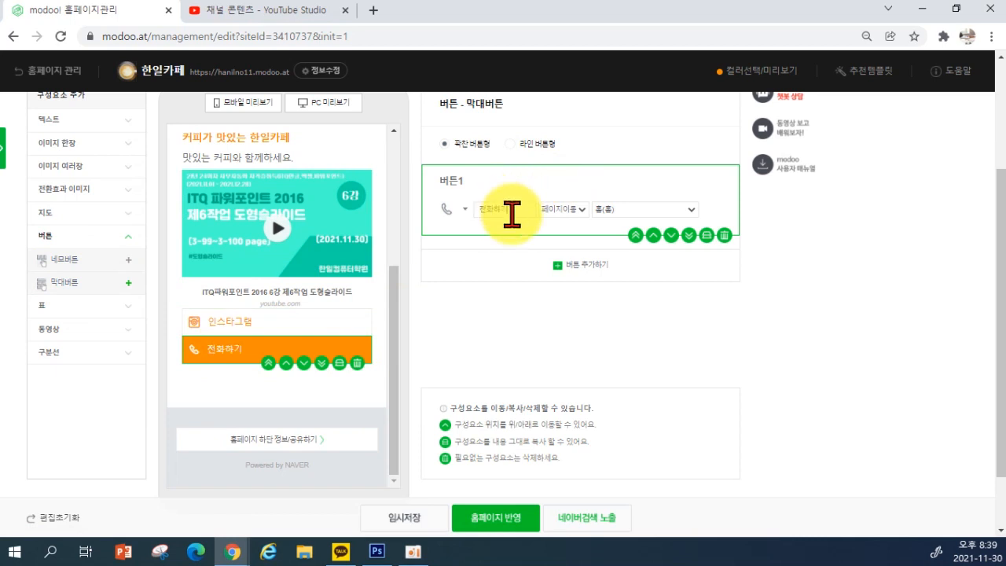
click(559, 209)
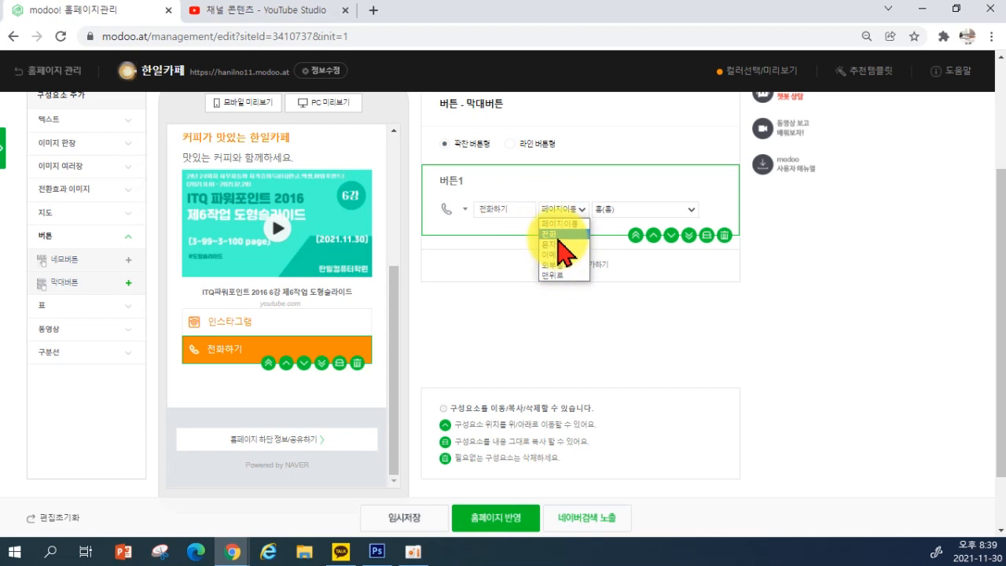
click(555, 235)
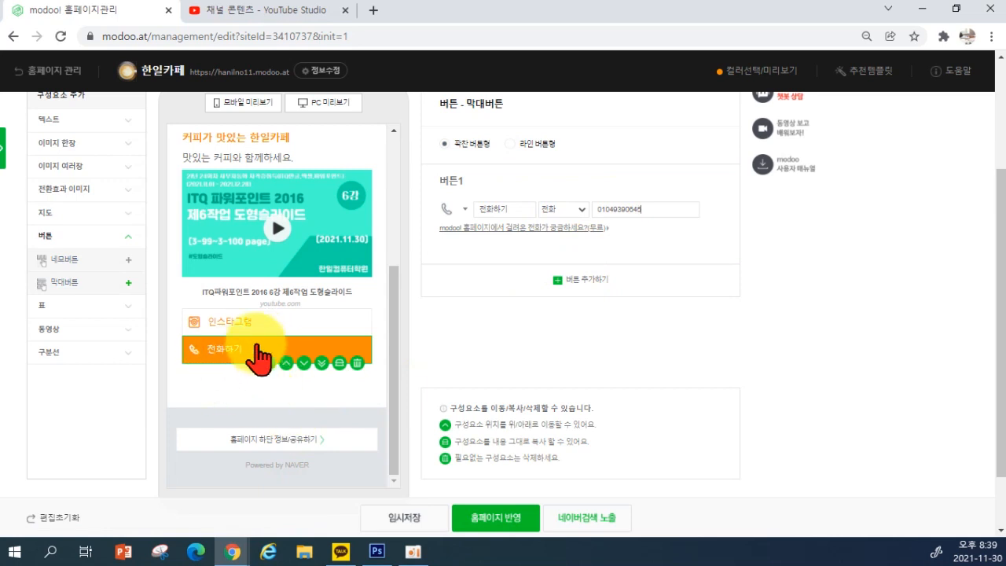
click(510, 145)
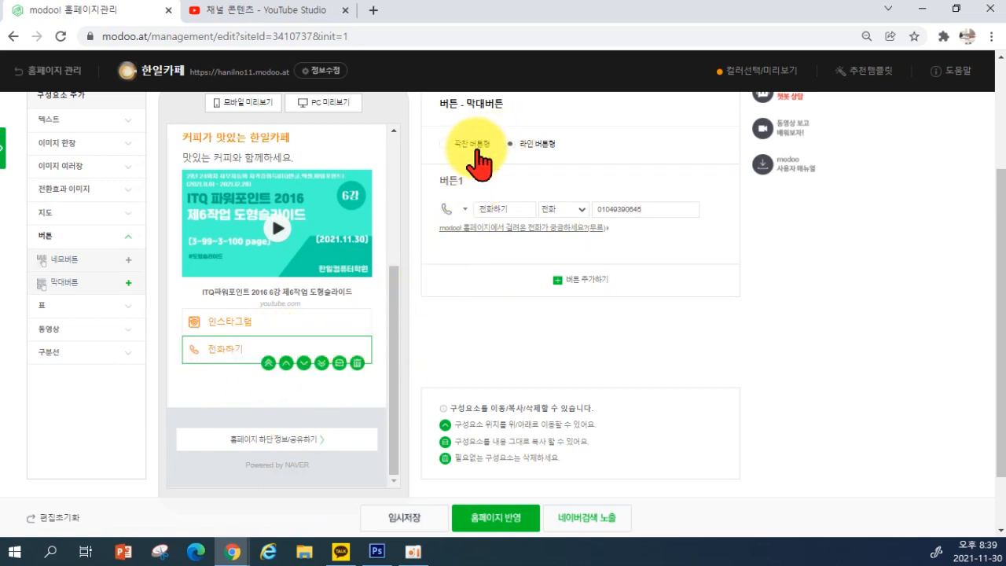
click(461, 149)
scroll(269, 371, up, 5)
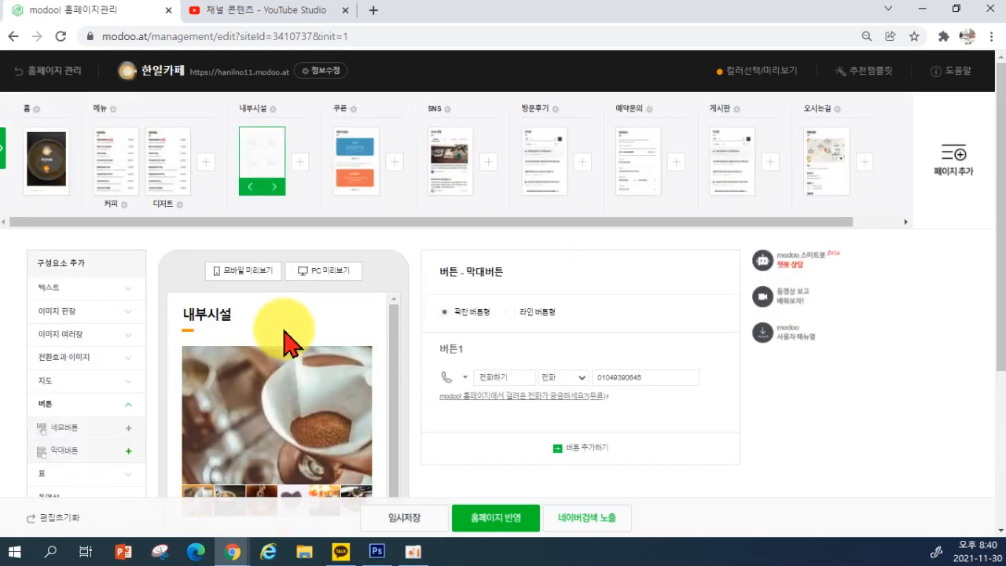
Change the 내부시설 page name to 카페소개, then switch to the 쿠폰 page
click(259, 109)
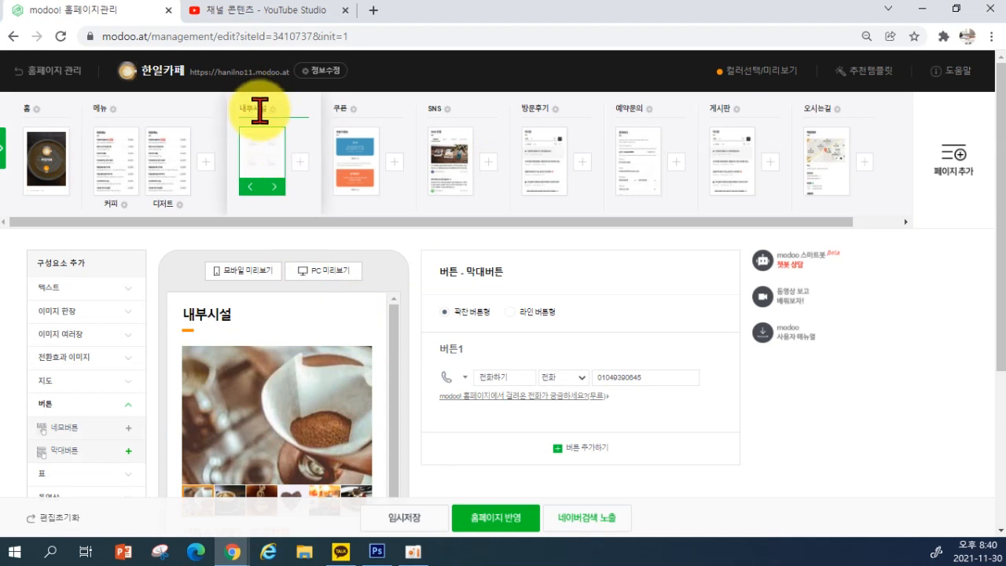
key(BackSpace)
key(BackSpace)
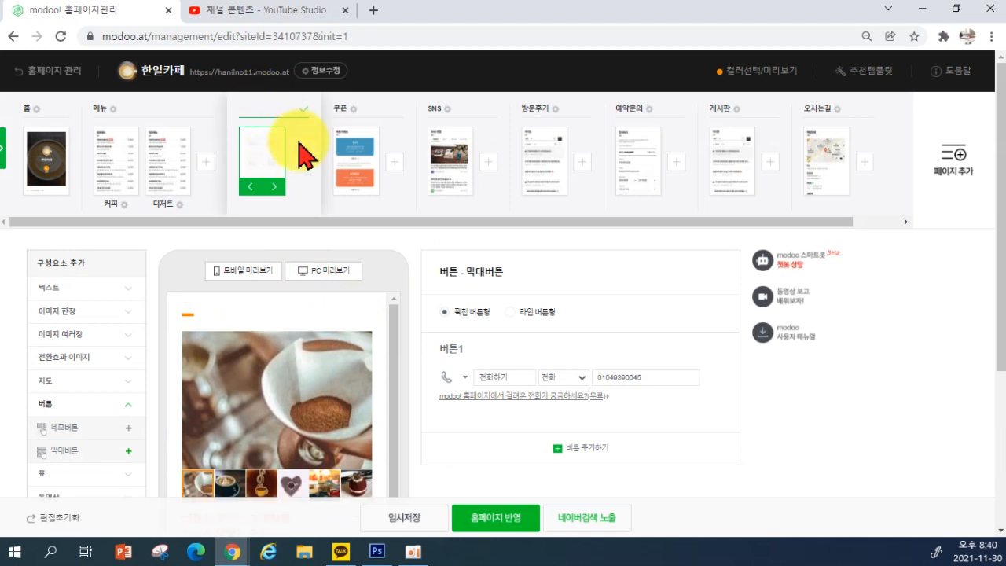
text(카페소개)
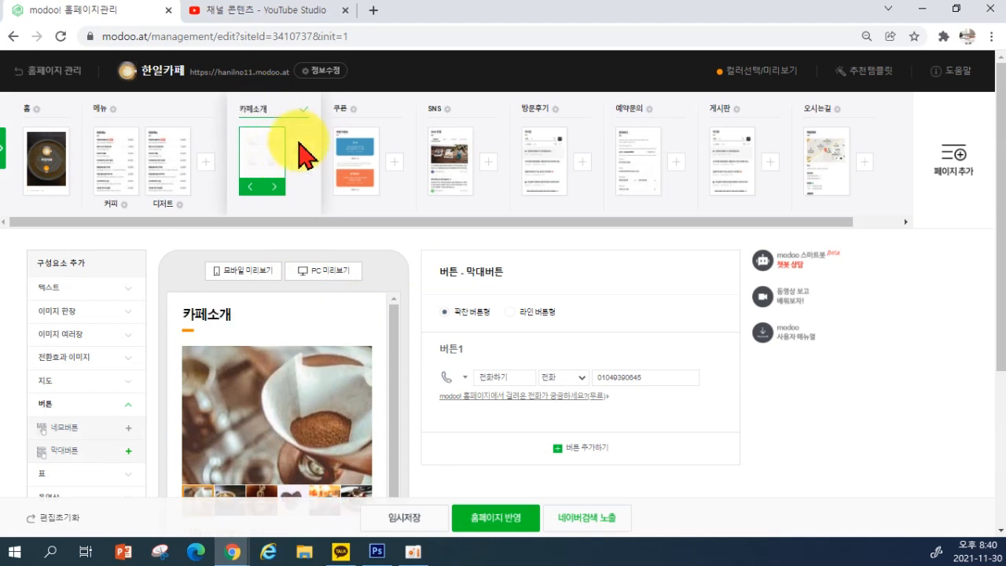
key(Return)
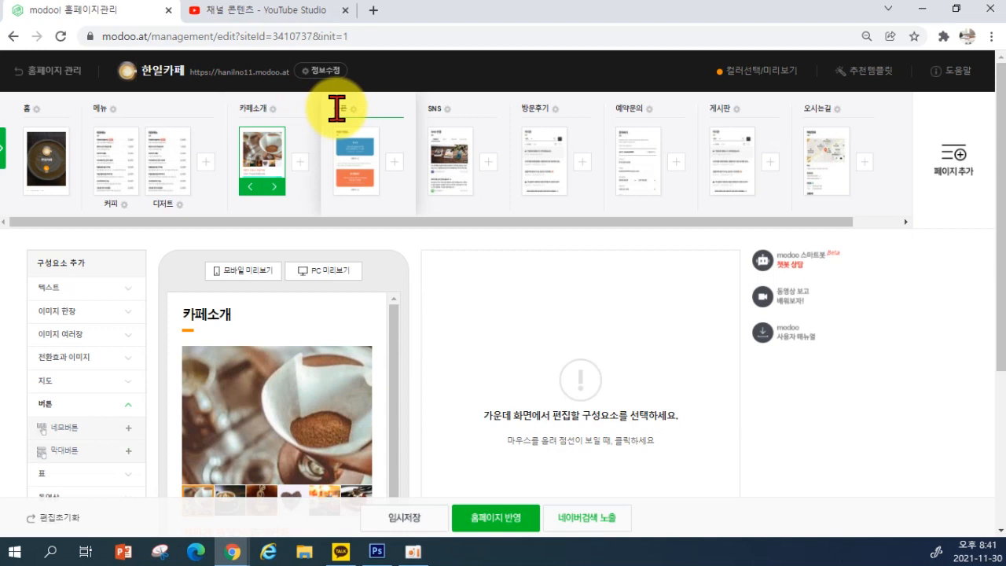
click(359, 185)
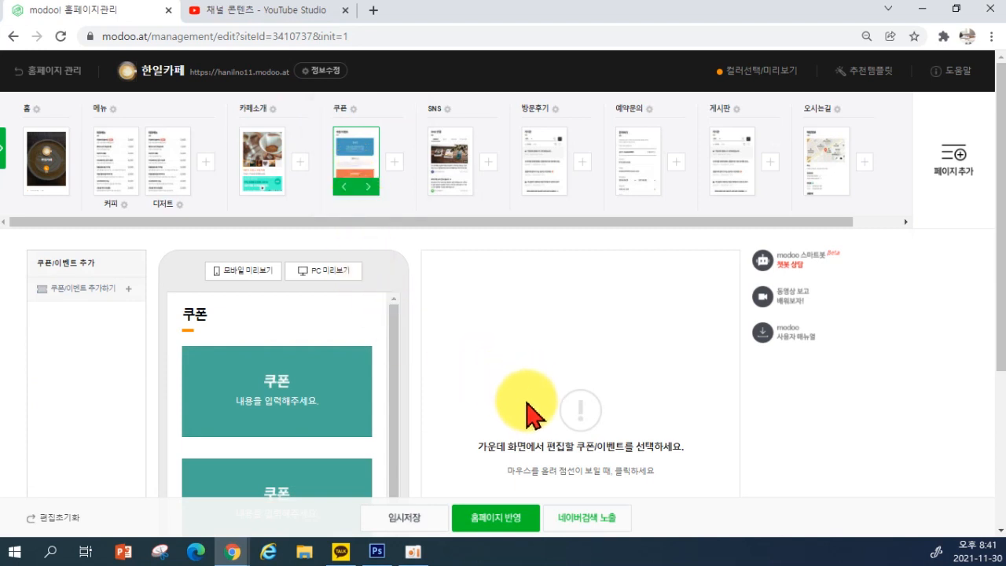
Enter 아메리카노 1+1쿠폰 as the first coupon's description text
scroll(531, 411, down, 3)
scroll(519, 411, up, 3)
click(263, 393)
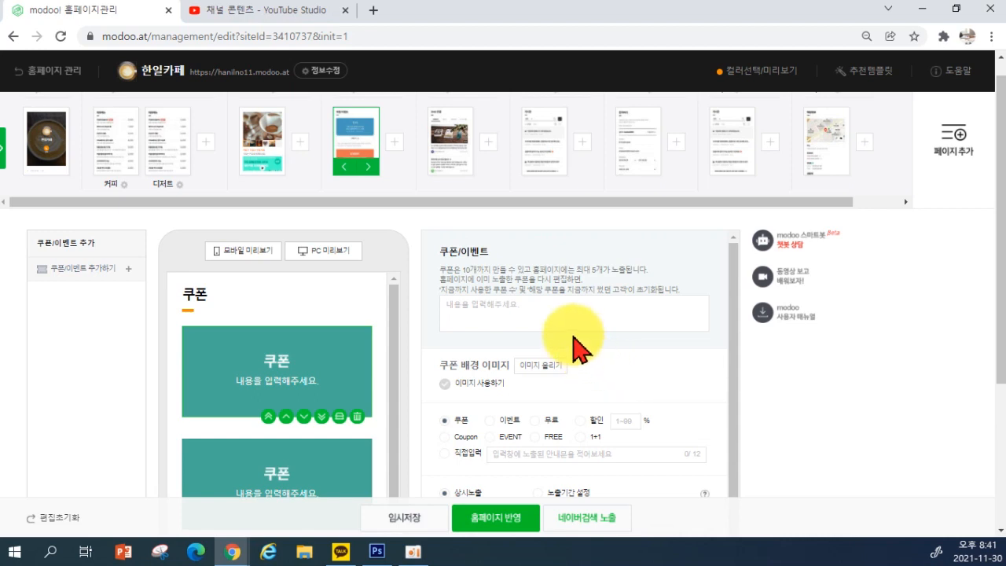
click(515, 317)
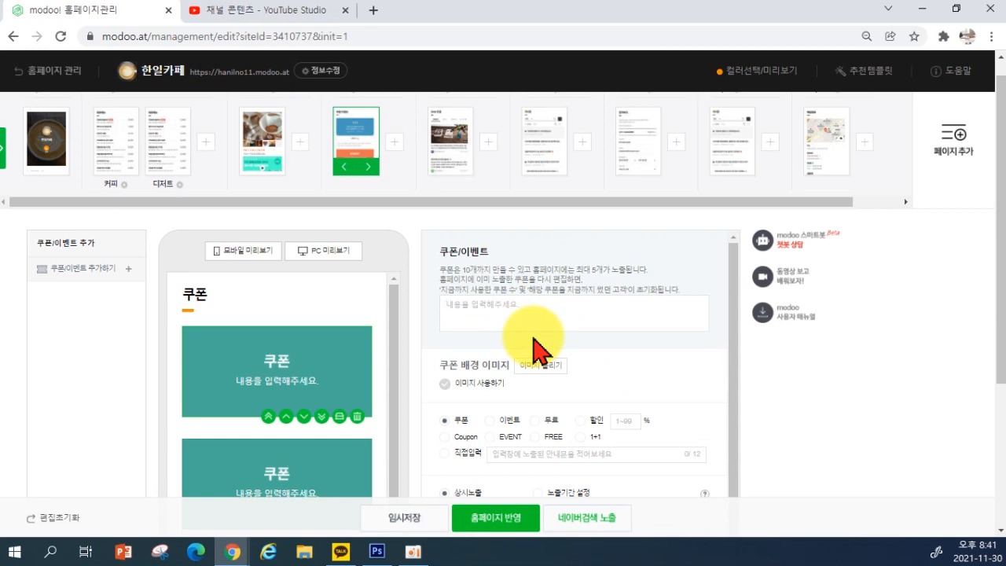
text(아메리카노 1+1쿠폰)
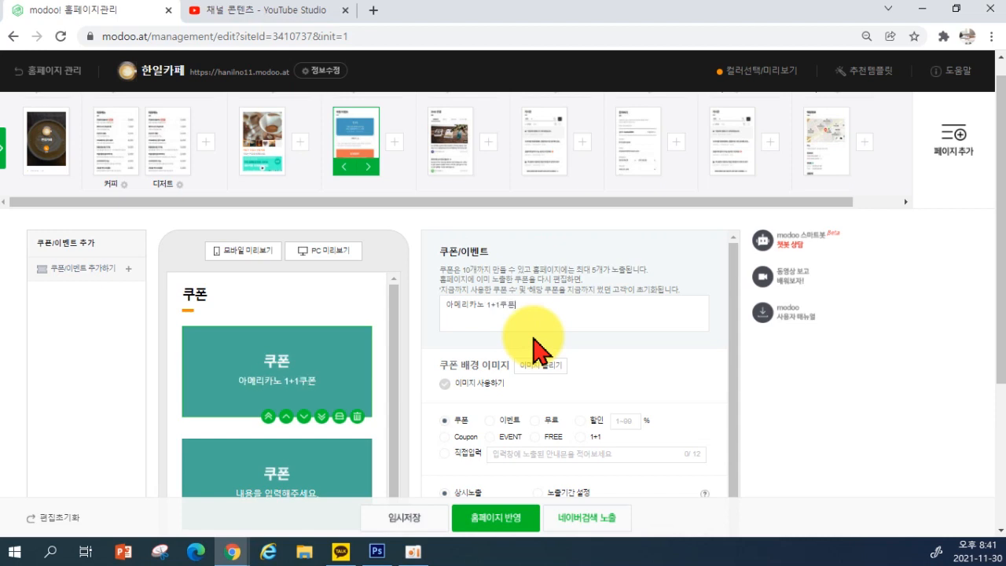
Upload photo 14 from the 커피판매 folder as the first coupon's background
click(542, 380)
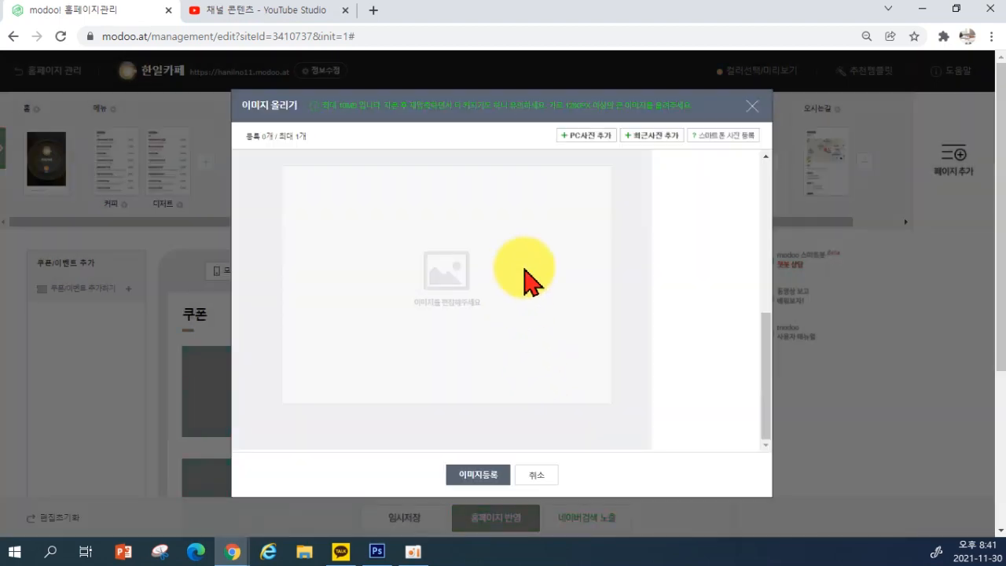
click(578, 138)
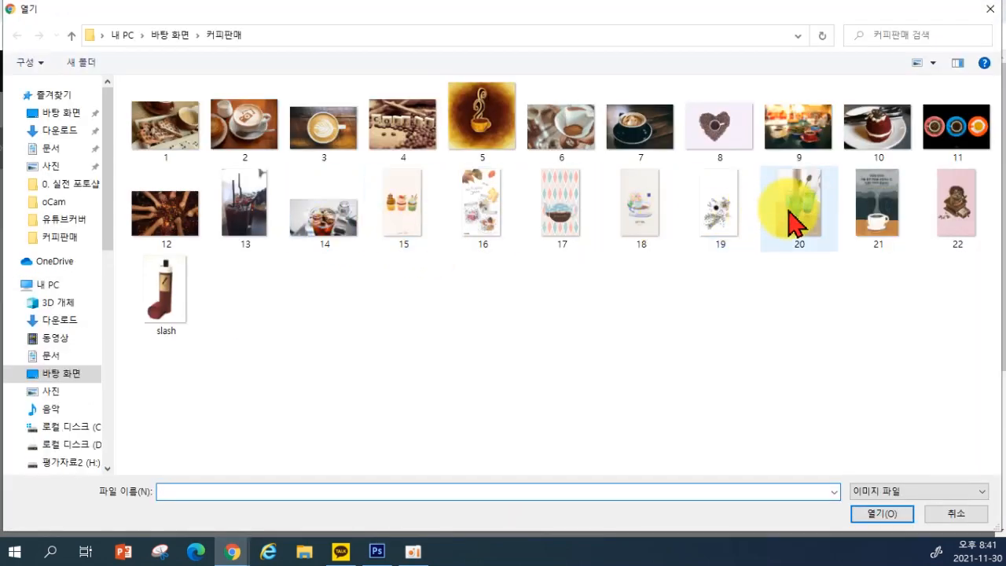
click(343, 224)
click(881, 513)
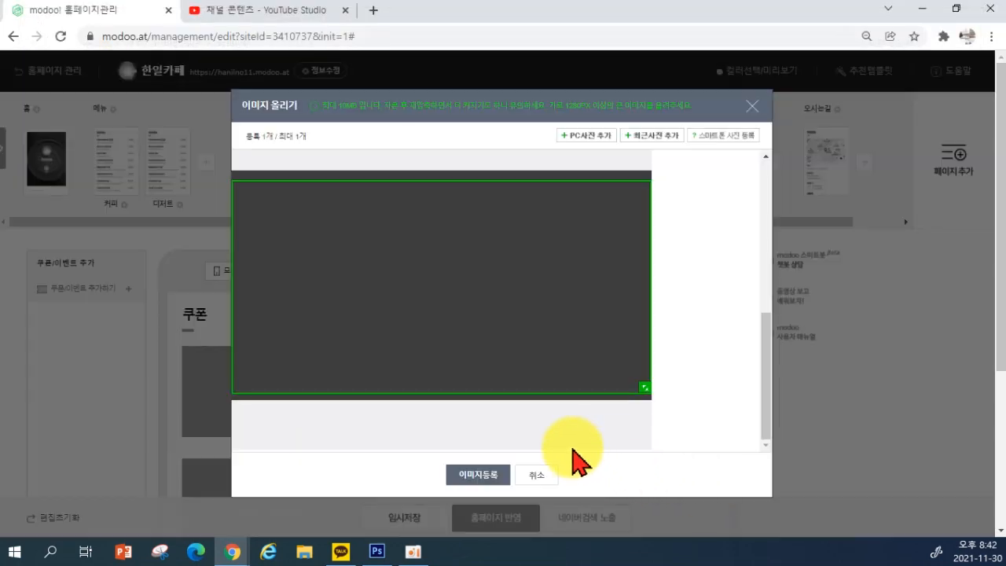
click(492, 477)
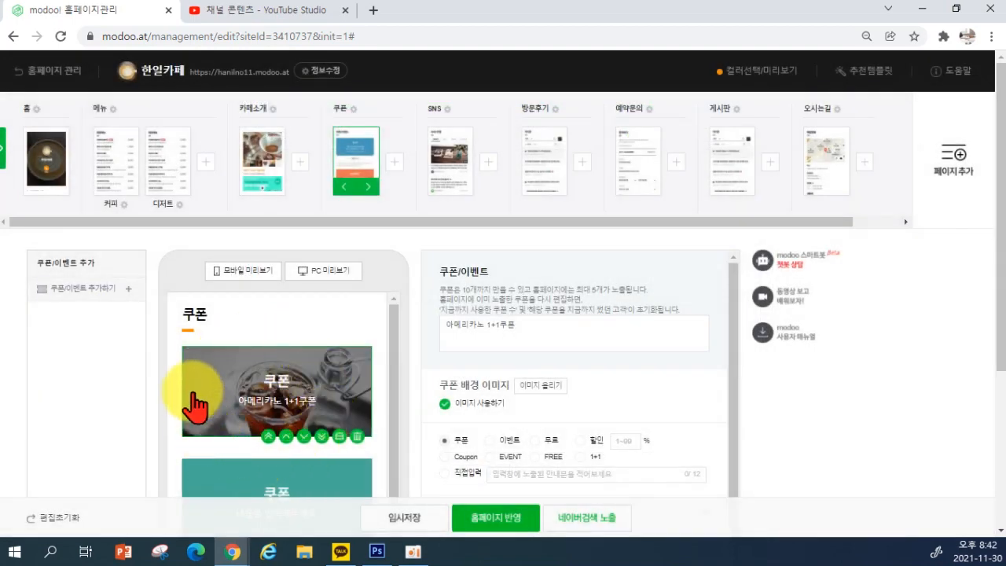
Label the coupon COUPON after trying the event, free and discount labels
scroll(320, 371, down, 1)
click(509, 442)
click(553, 442)
click(582, 441)
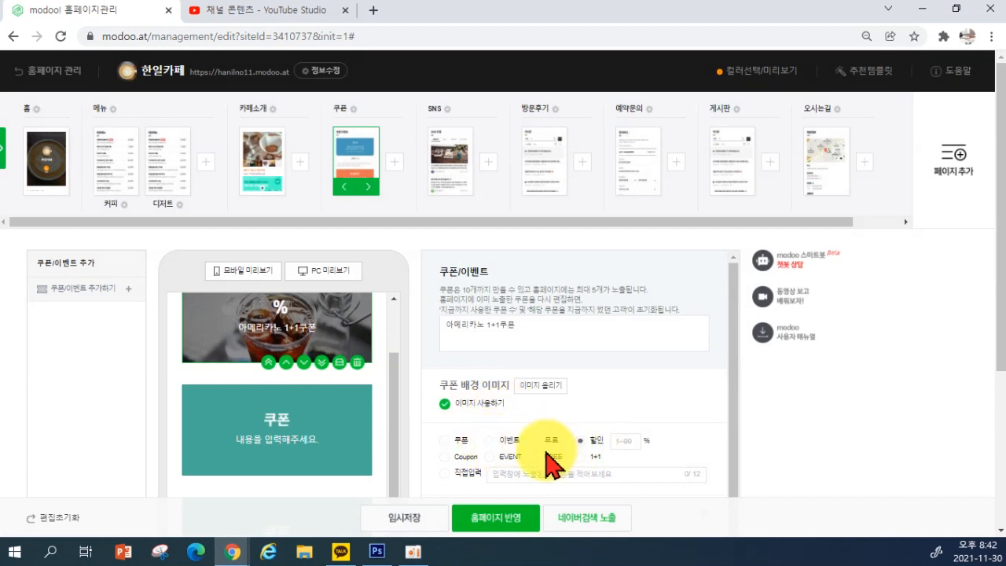
click(541, 456)
scroll(330, 369, up, 1)
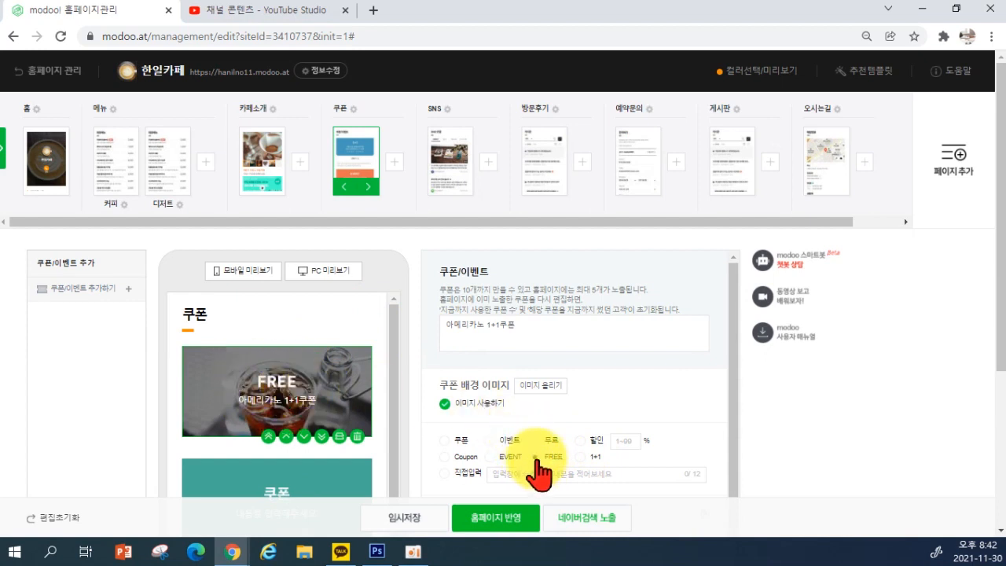
click(462, 458)
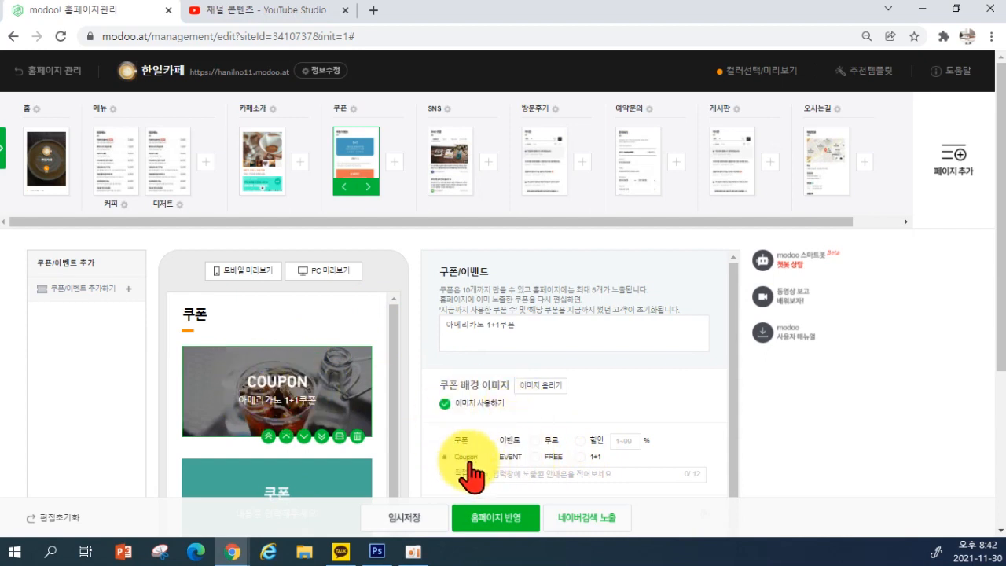
Give the coupon a set display period and the note 공휴일 사용 불가
scroll(511, 471, down, 1)
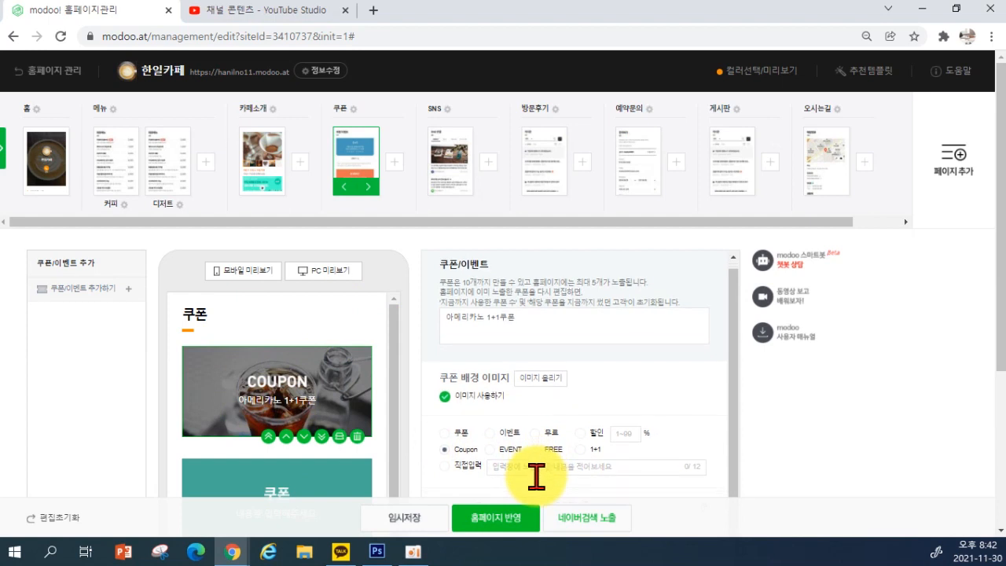
scroll(483, 424, down, 1)
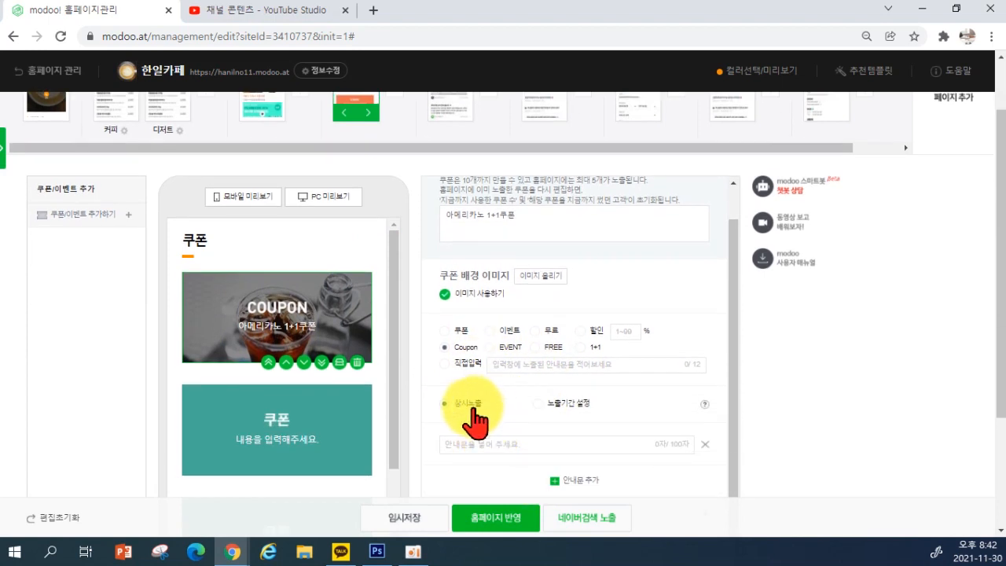
click(539, 403)
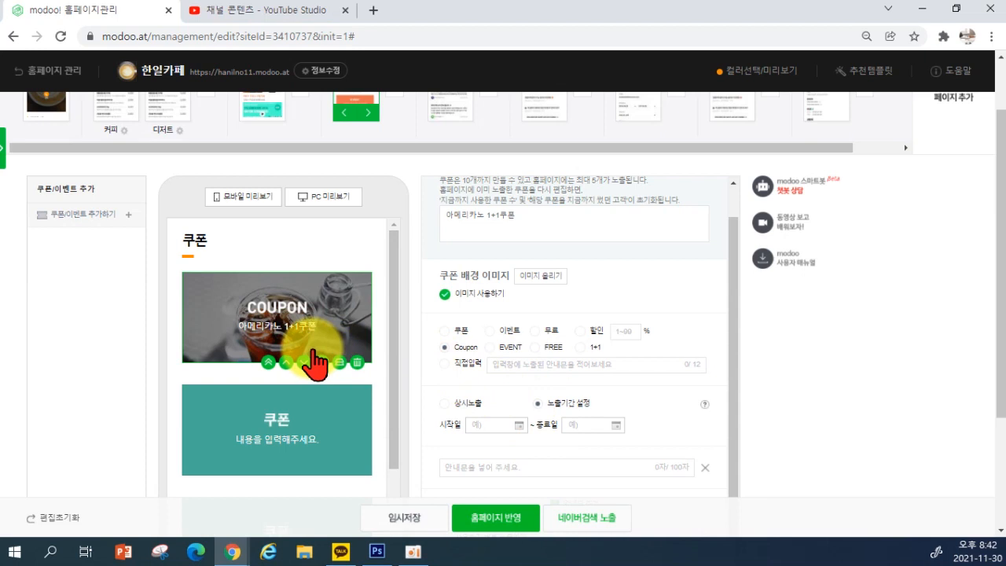
scroll(611, 460, down, 1)
click(506, 445)
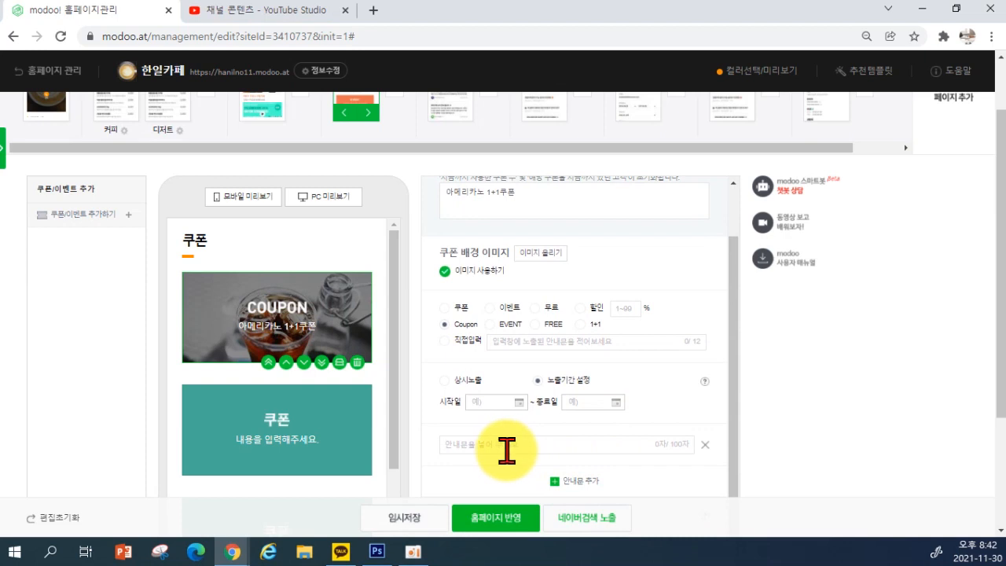
text(공휴일 사용)
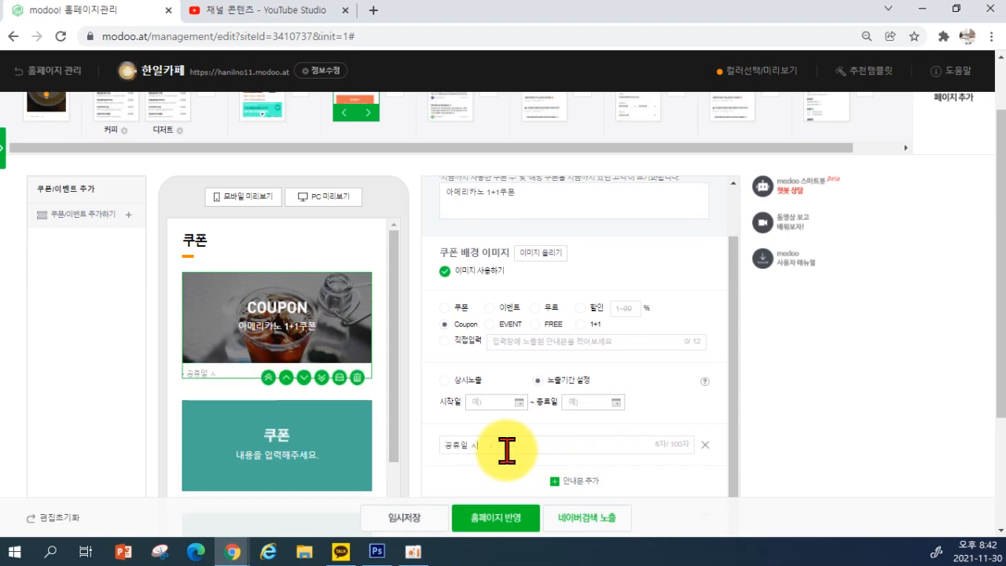
text( 불가)
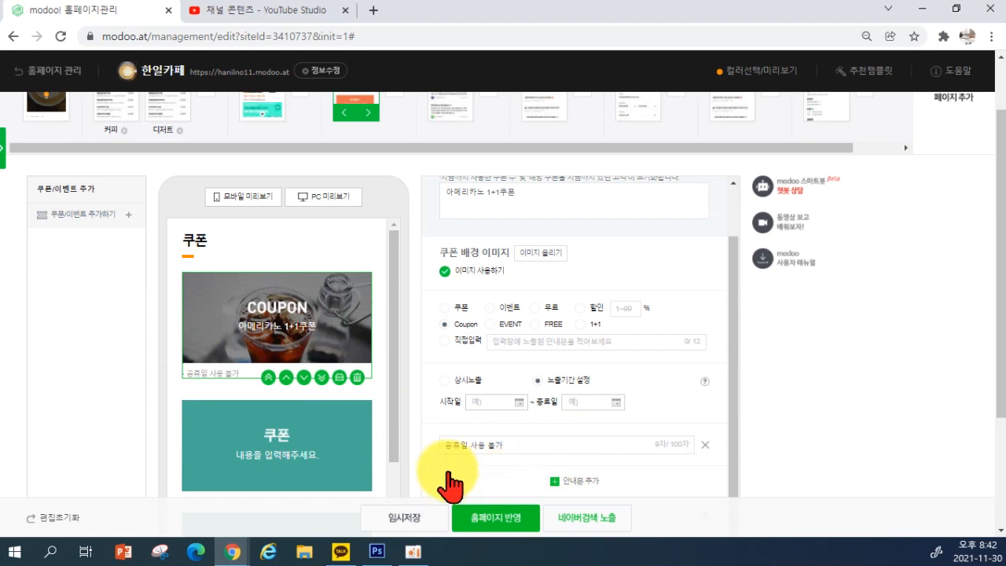
Delete the two empty placeholder coupons
scroll(448, 444, down, 1)
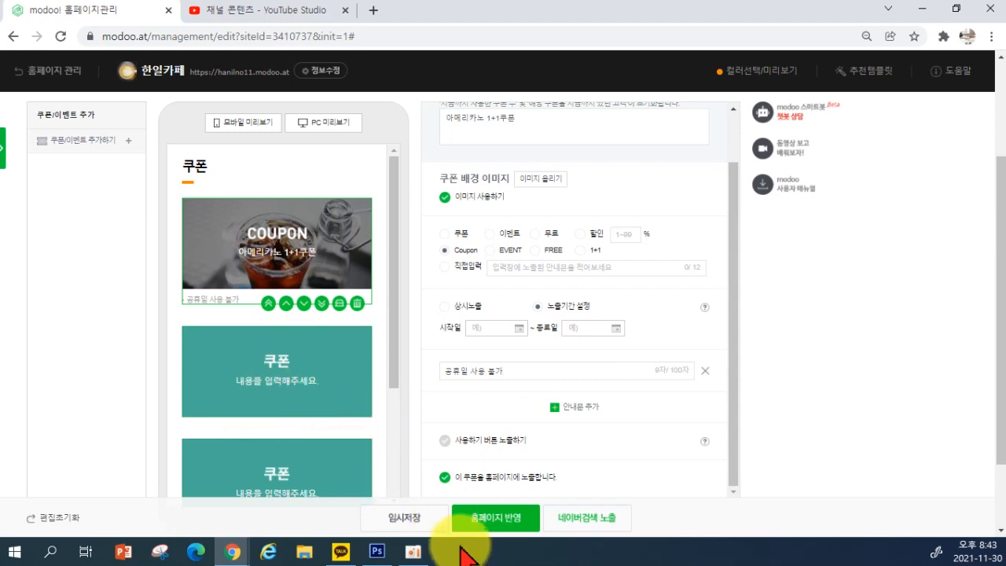
scroll(337, 404, down, 1)
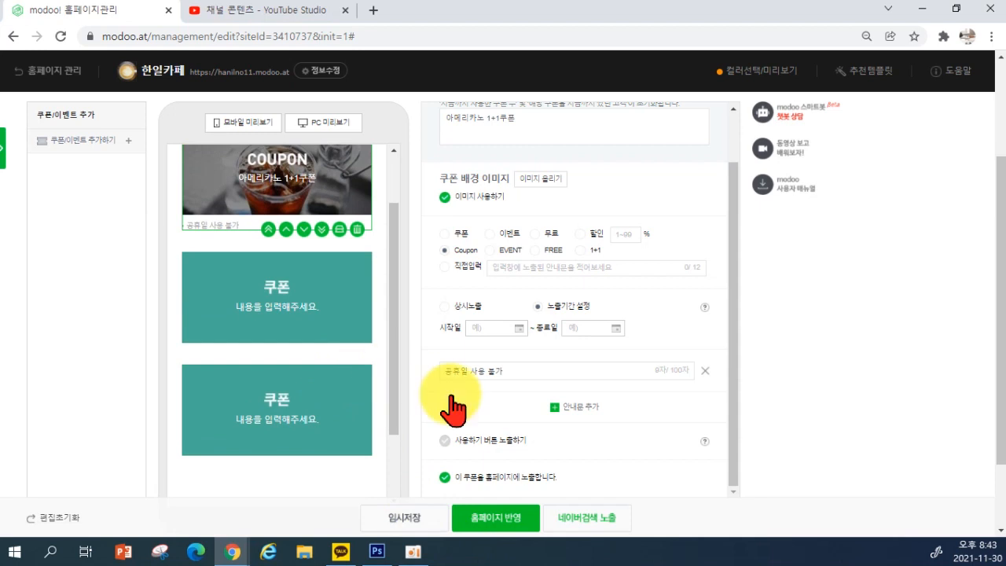
scroll(428, 406, down, 2)
scroll(337, 323, up, 1)
scroll(336, 306, up, 1)
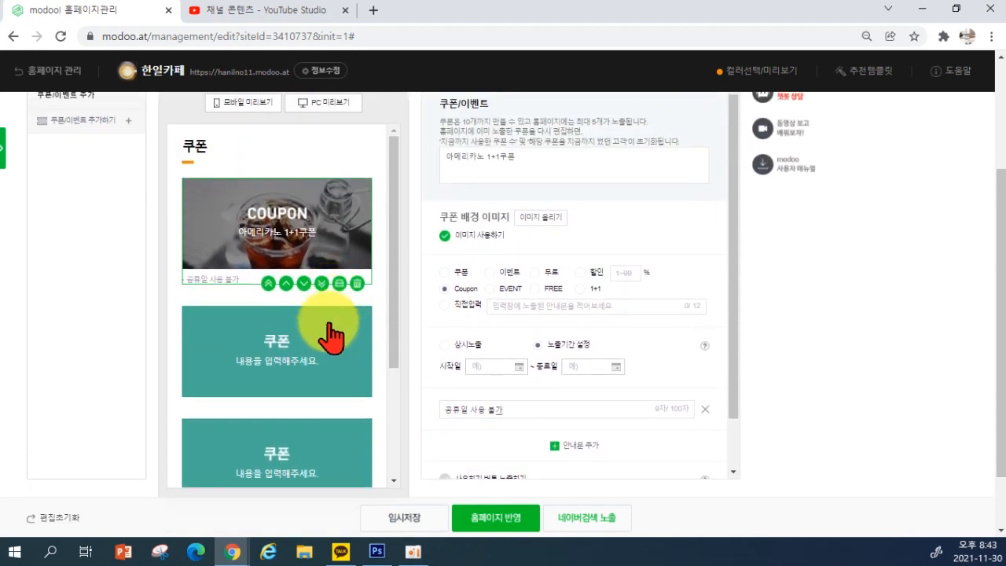
click(289, 366)
click(357, 396)
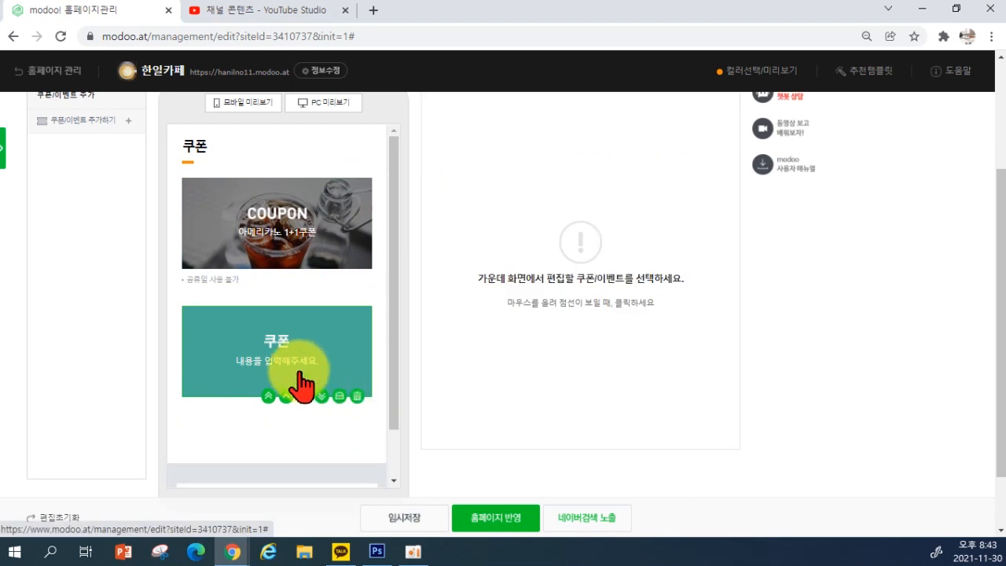
click(357, 396)
scroll(363, 409, up, 2)
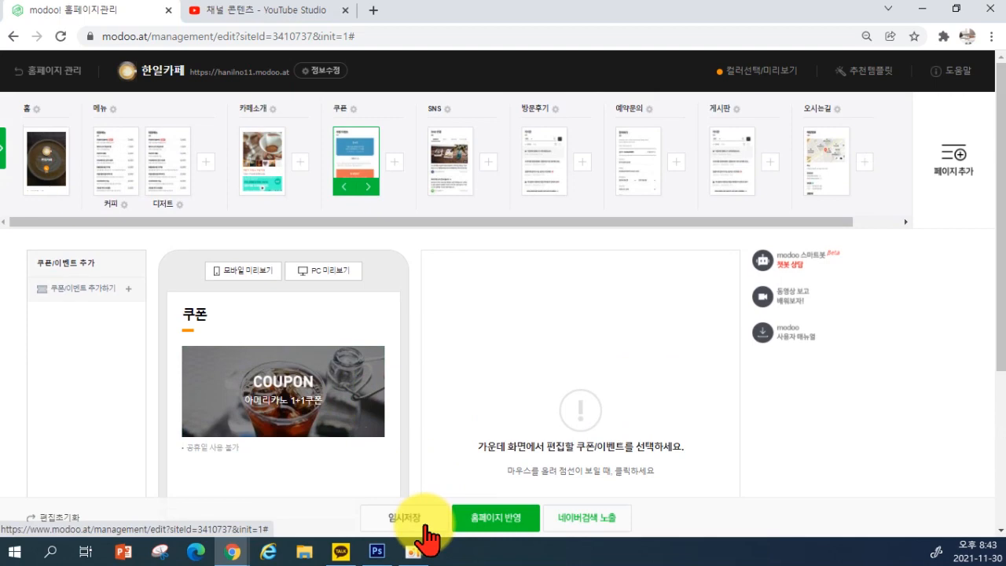
Save the coupon page as a draft and switch to the SNS page
click(405, 524)
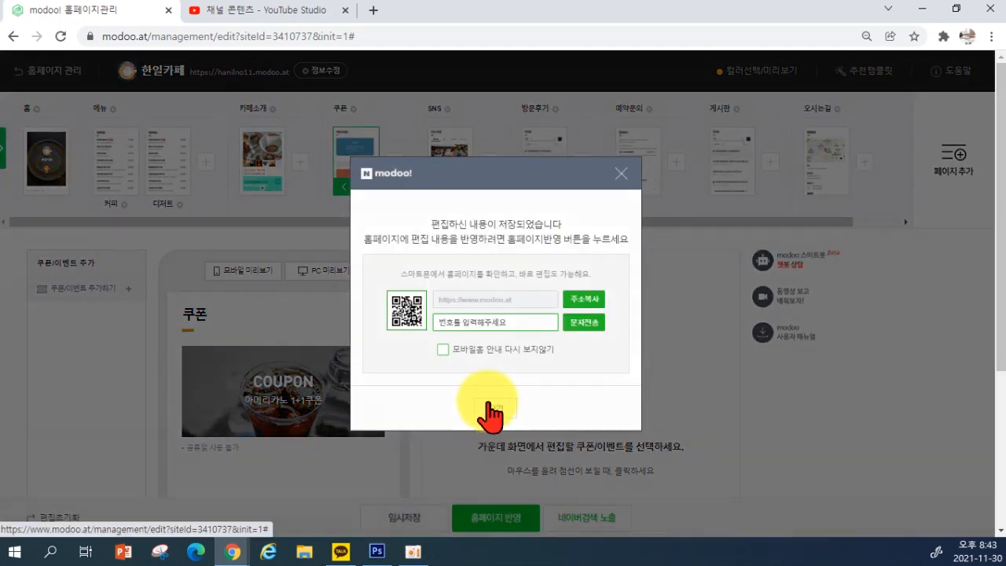
click(488, 404)
click(447, 167)
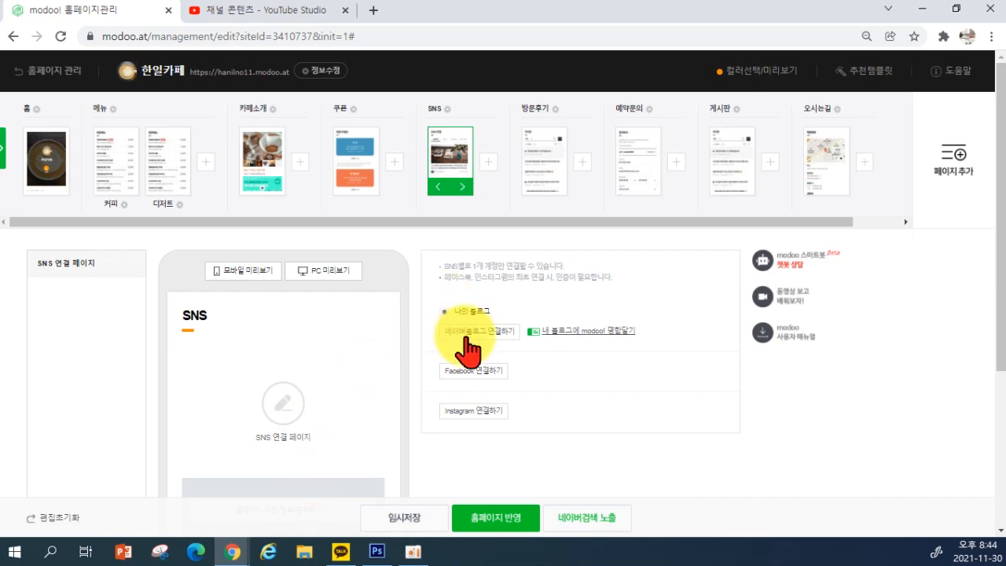
Connect the Naver blog, accept the public-homepage notice, and begin Instagram linking
click(574, 336)
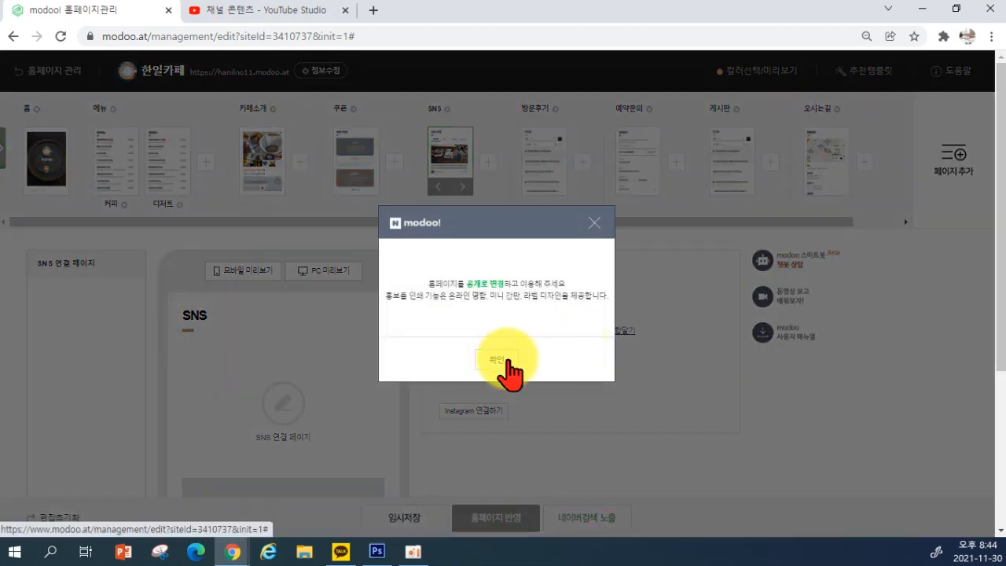
click(497, 359)
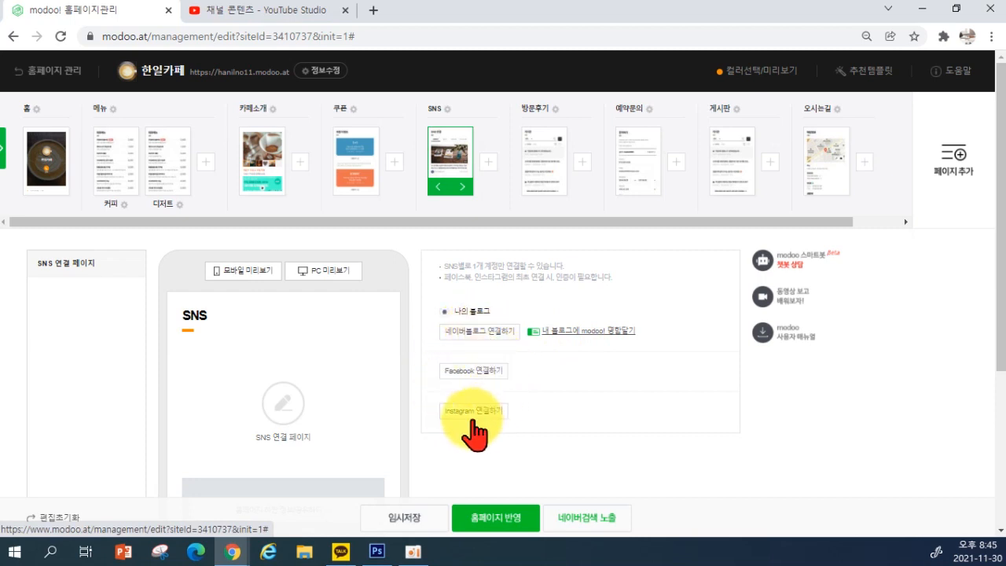
drag(449, 266, 482, 265)
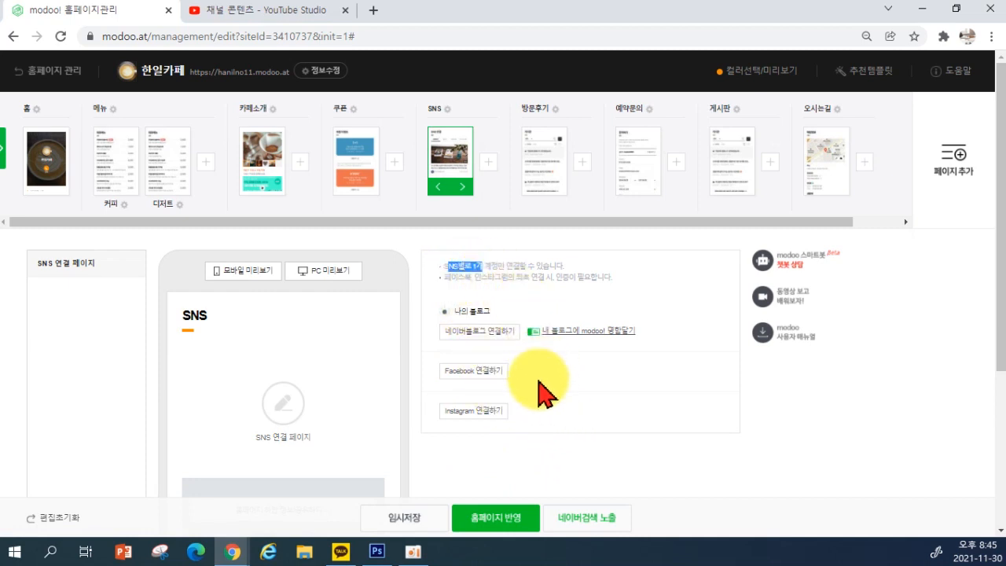
click(487, 430)
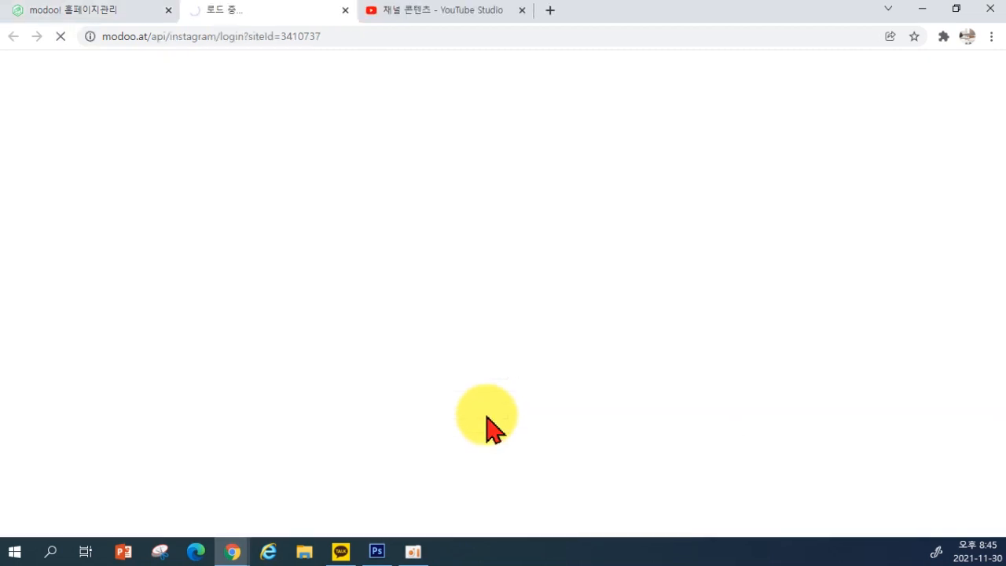
Close the Instagram tab, switch to the 방문후기 page, and dismiss the saved notice
click(345, 11)
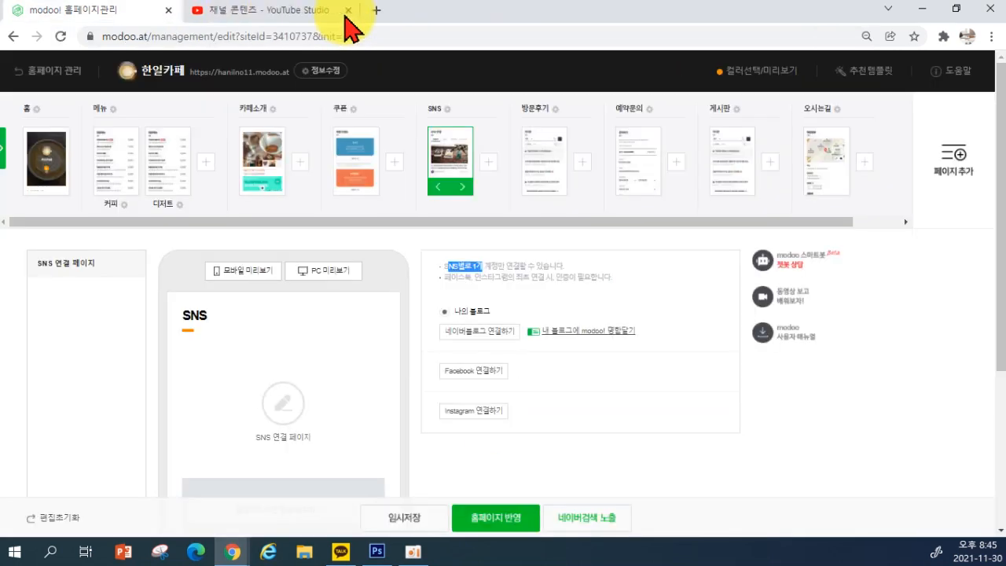
scroll(389, 418, down, 3)
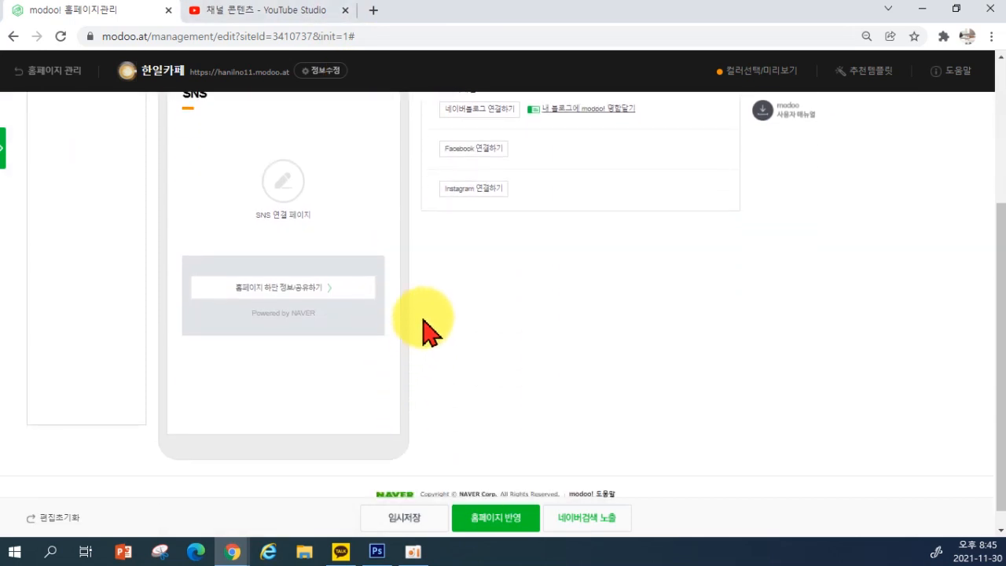
scroll(460, 378, down, 3)
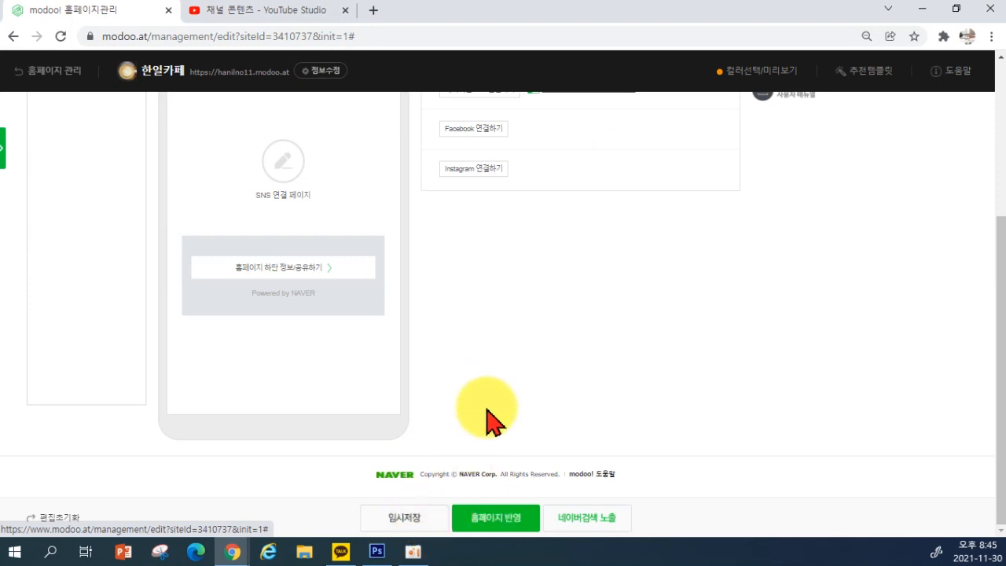
scroll(485, 420, up, 3)
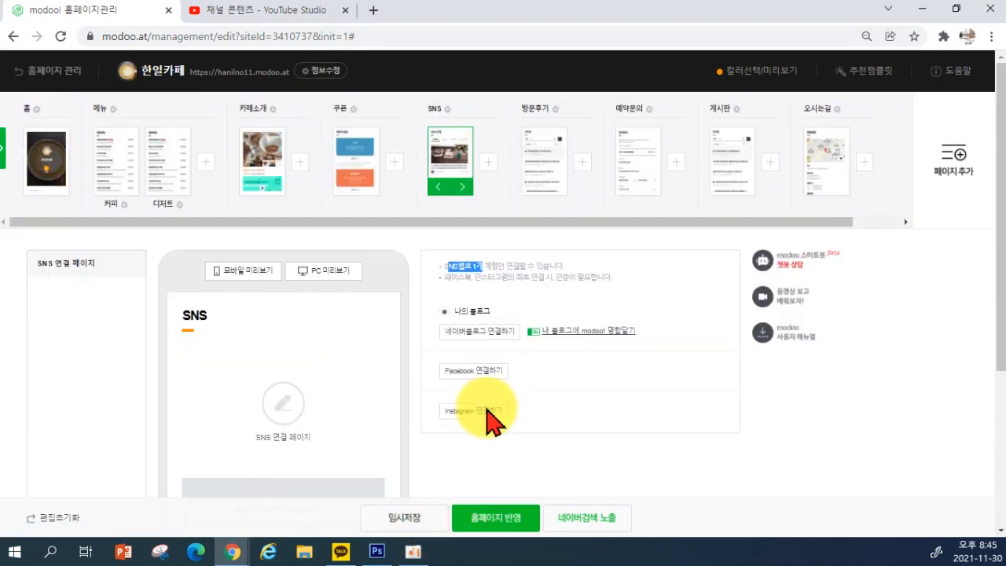
click(539, 181)
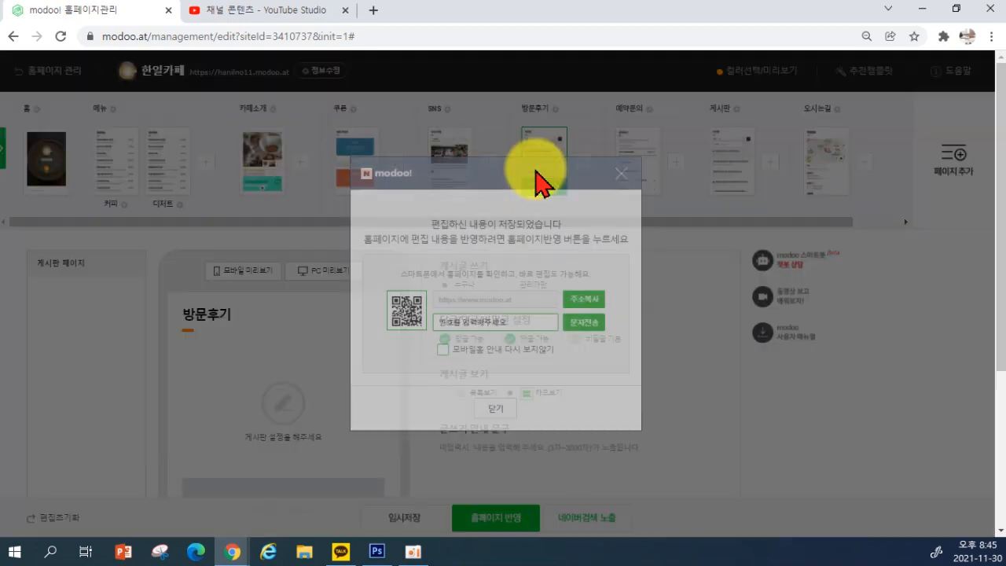
click(620, 174)
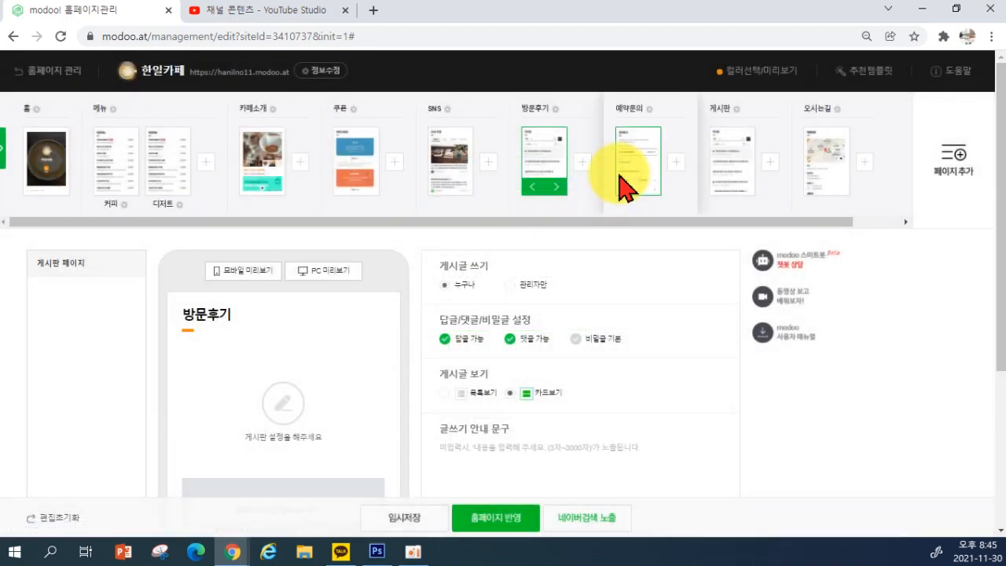
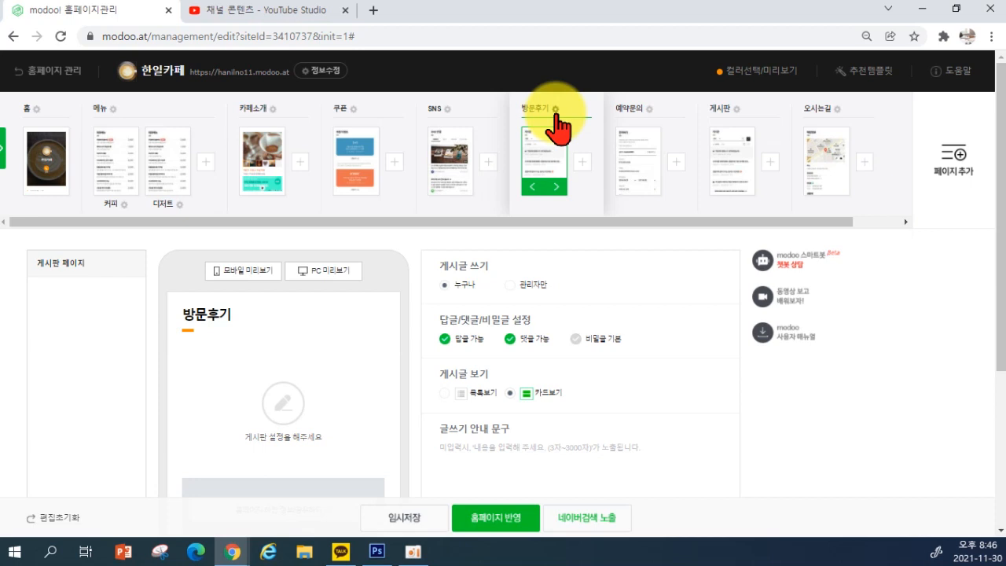
Untick 페이지 노출 for 방문후기, view the 성인인증 help, then choose 페이지 삭제
click(556, 113)
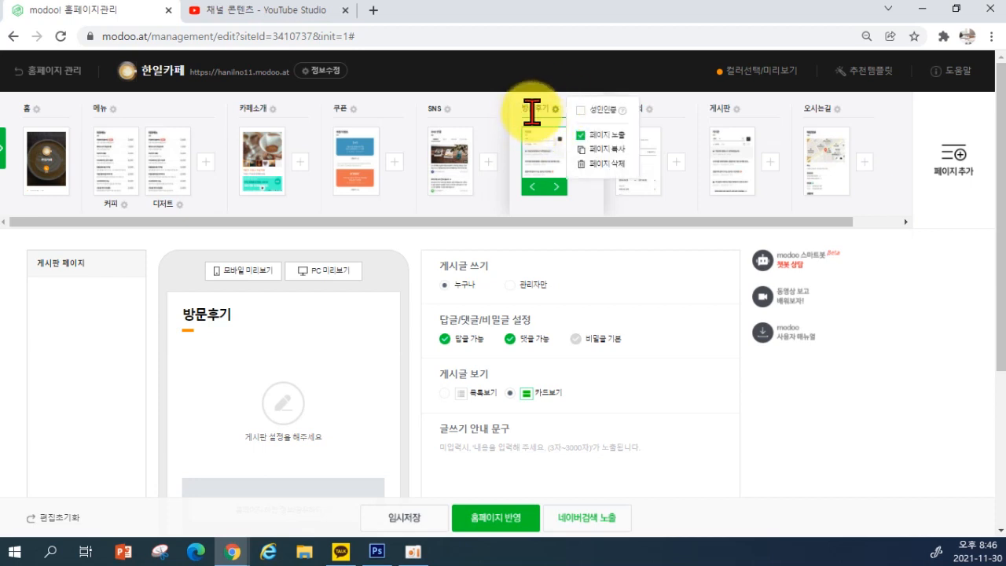
click(581, 136)
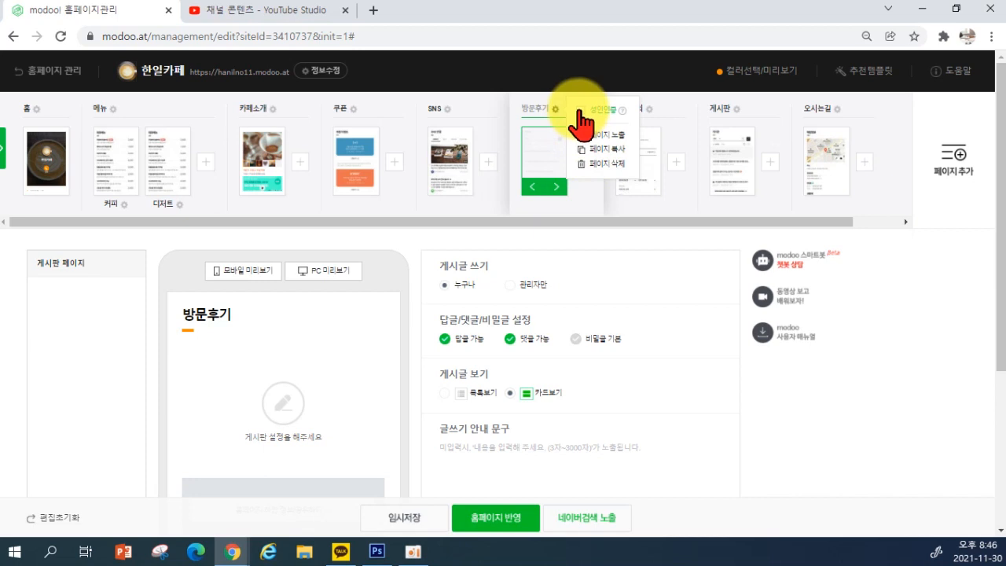
click(623, 112)
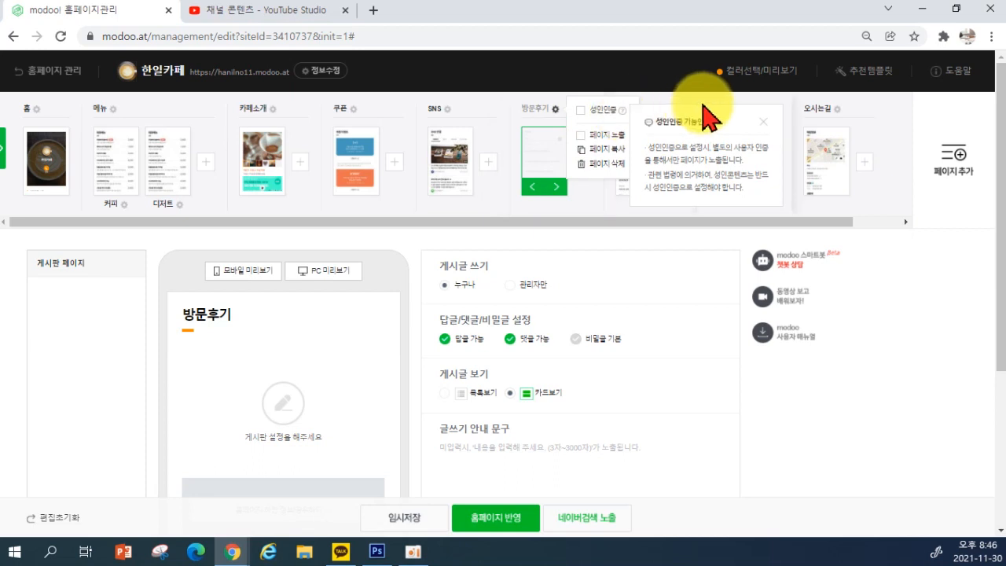
click(762, 122)
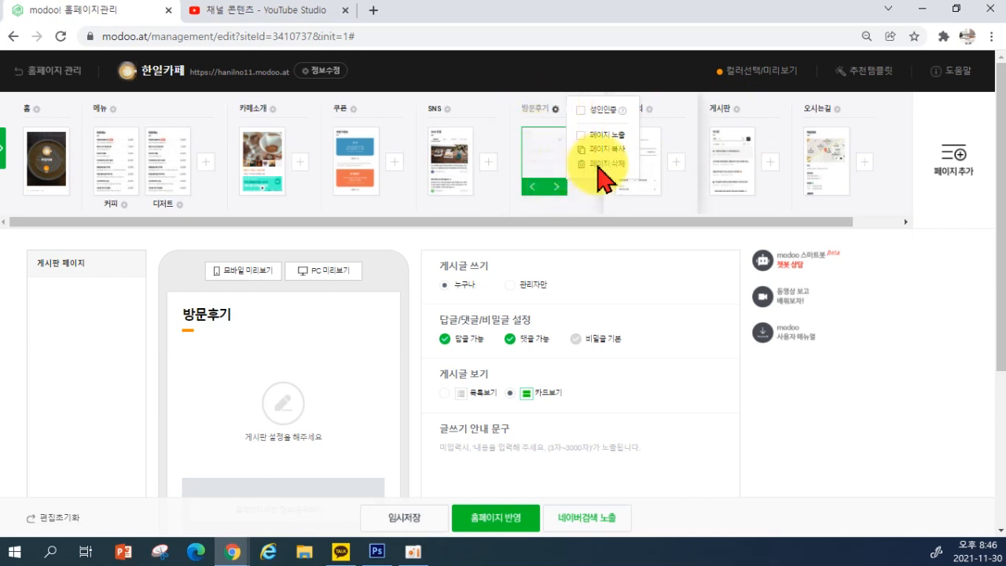
click(577, 209)
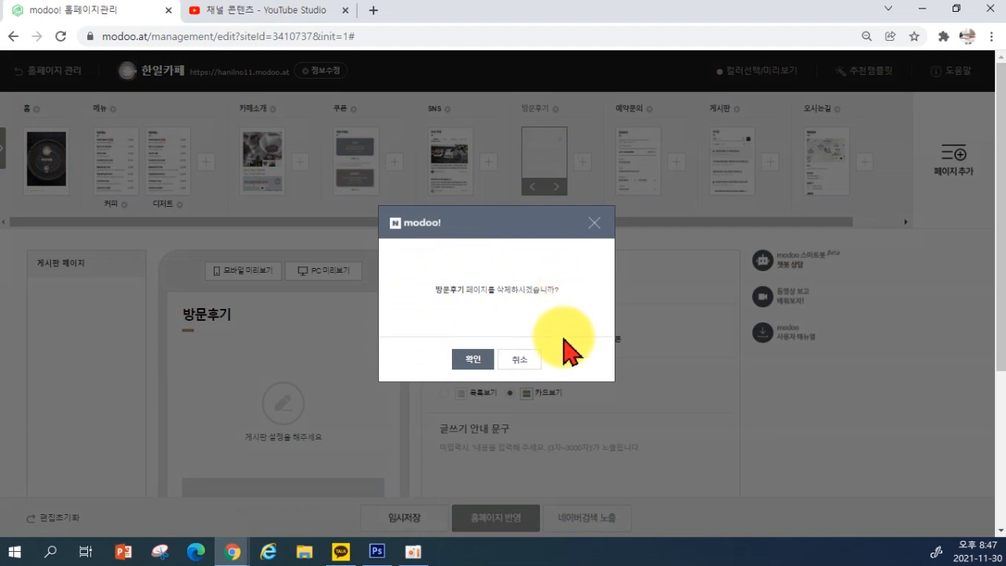
Confirm deleting 방문후기, then view and close the 페이지 추가 choices without adding a page
click(474, 362)
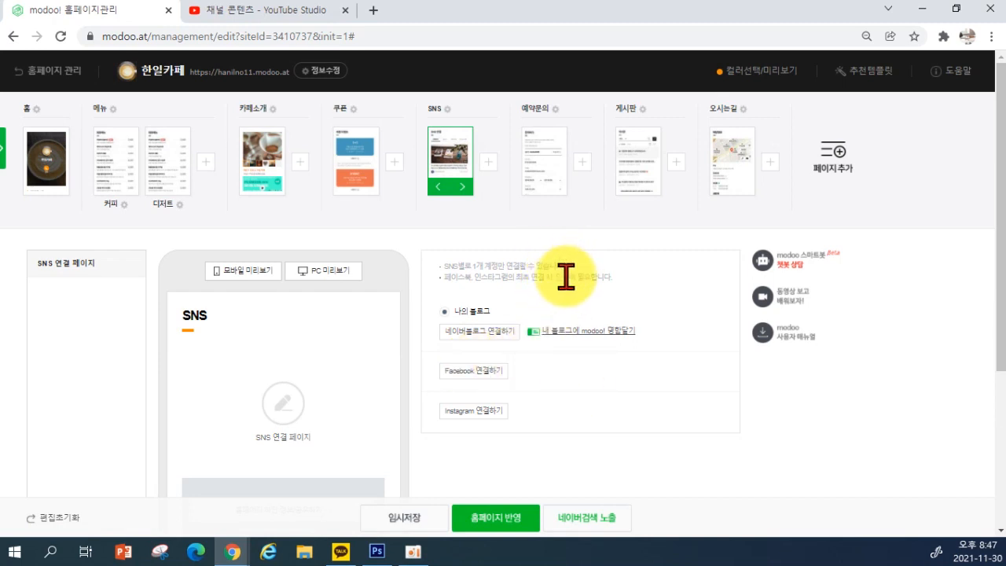
click(829, 166)
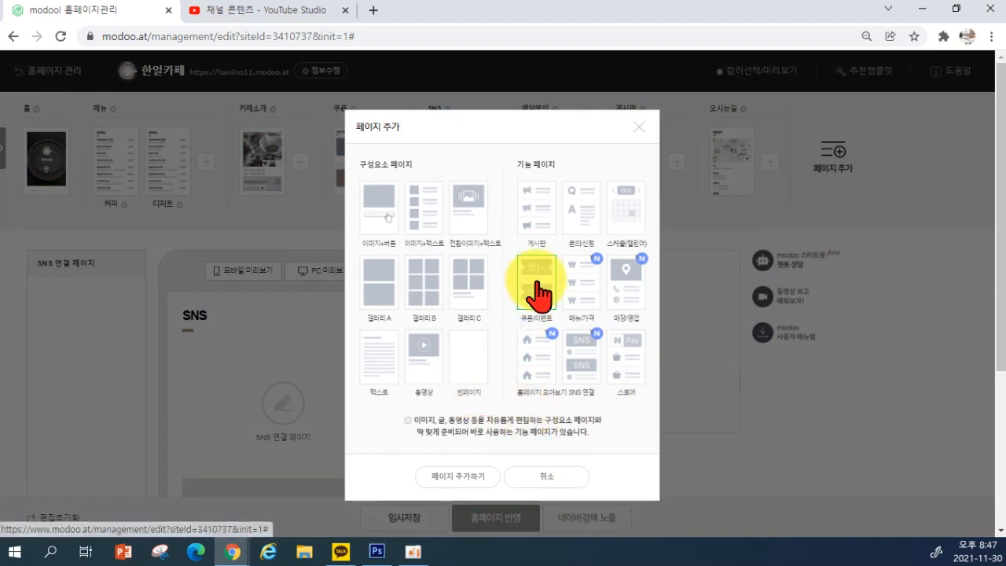
click(639, 127)
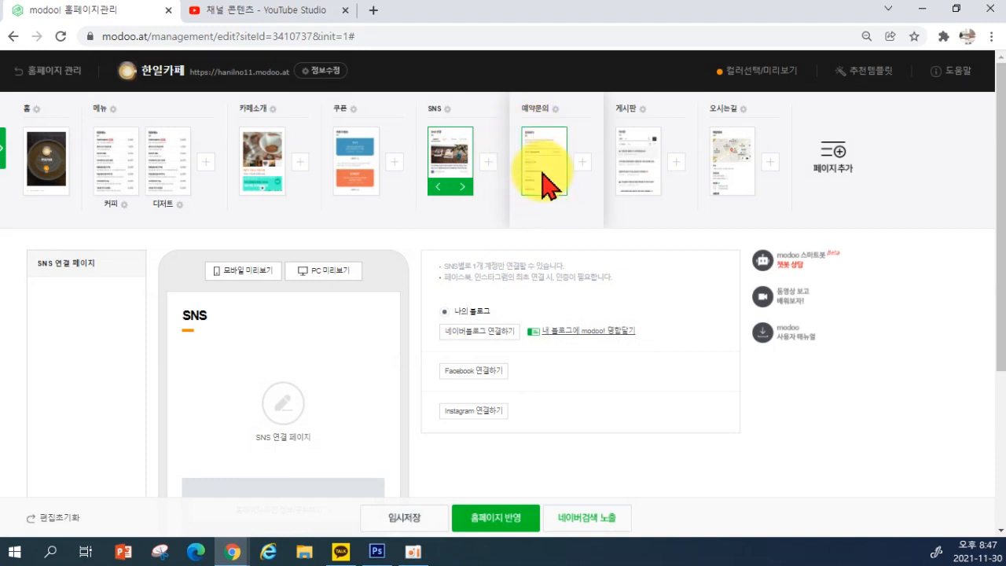
Copy the 작성예시 personal-information guidance into the 예약문의 page's privacy consent content box
click(548, 183)
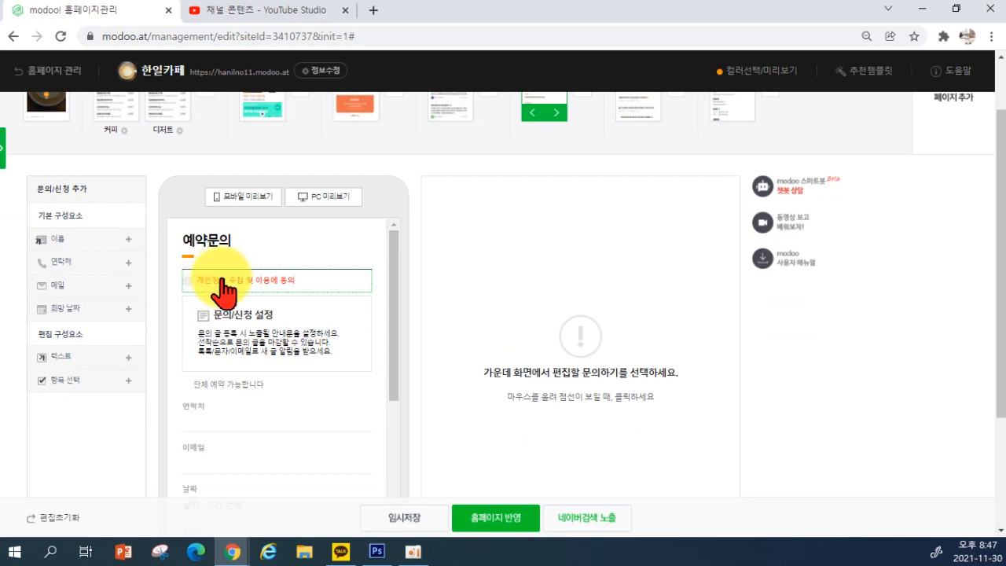
click(211, 284)
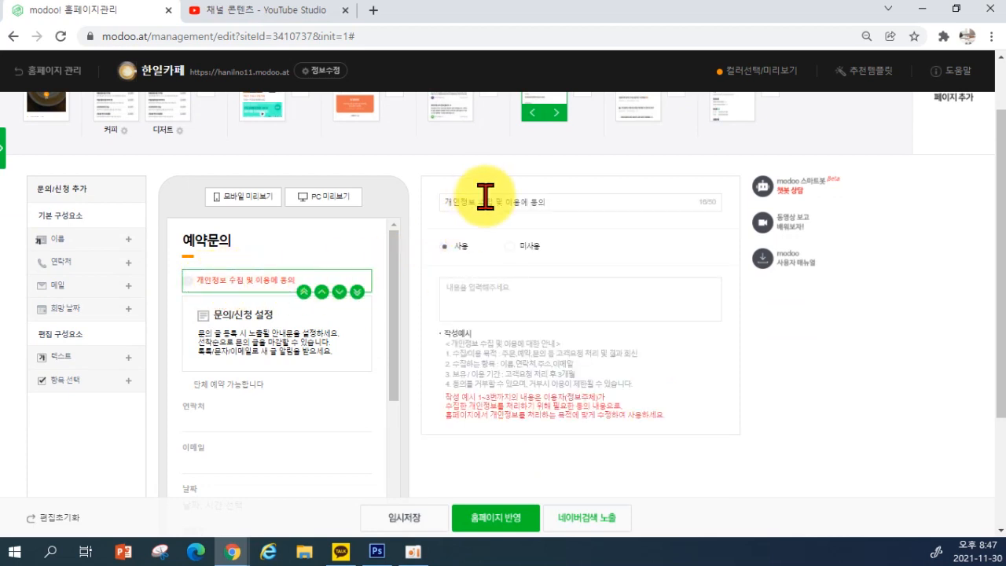
drag(445, 344, 647, 400)
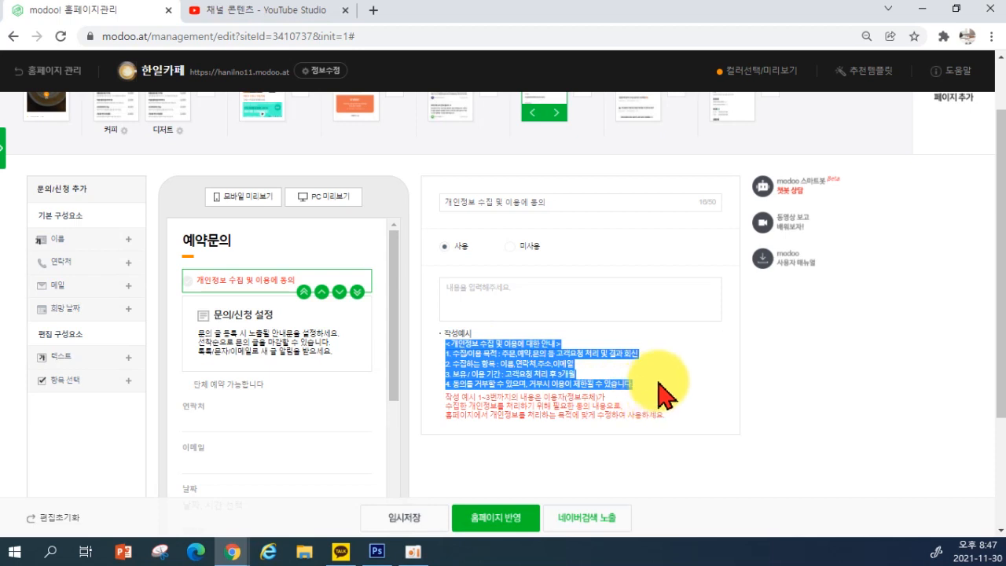
key(ctrl+c)
click(489, 288)
key(ctrl+v)
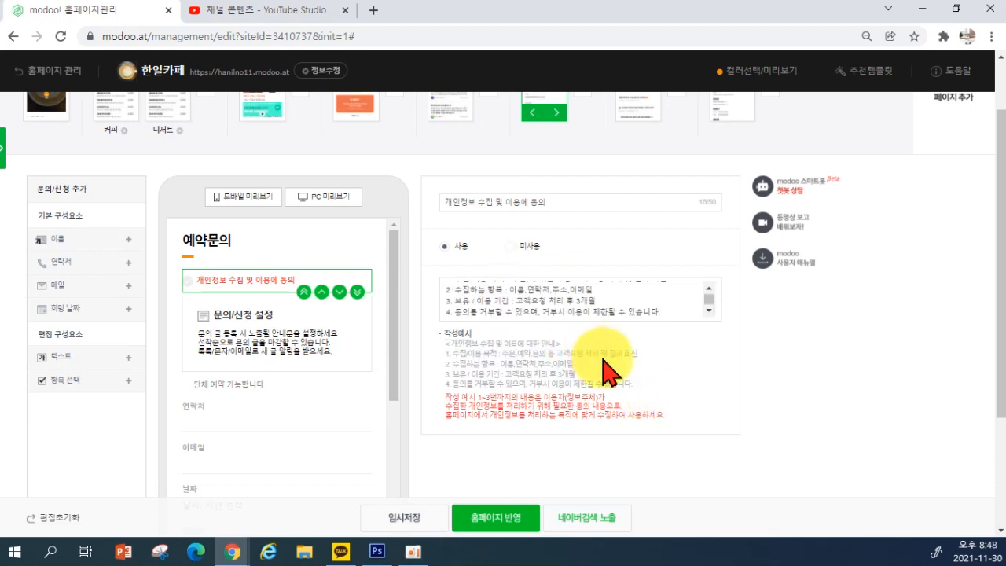
scroll(544, 290, up, 2)
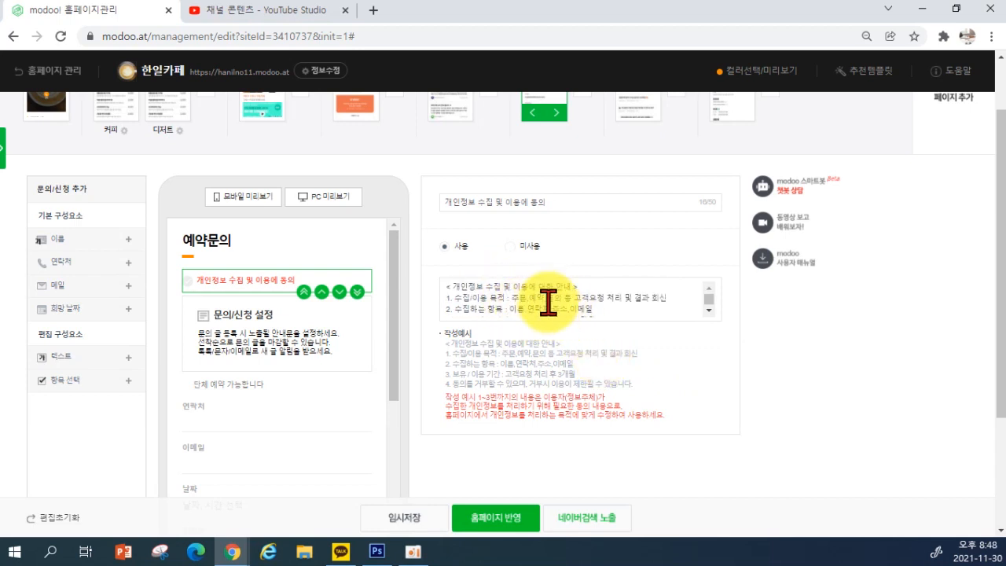
click(250, 343)
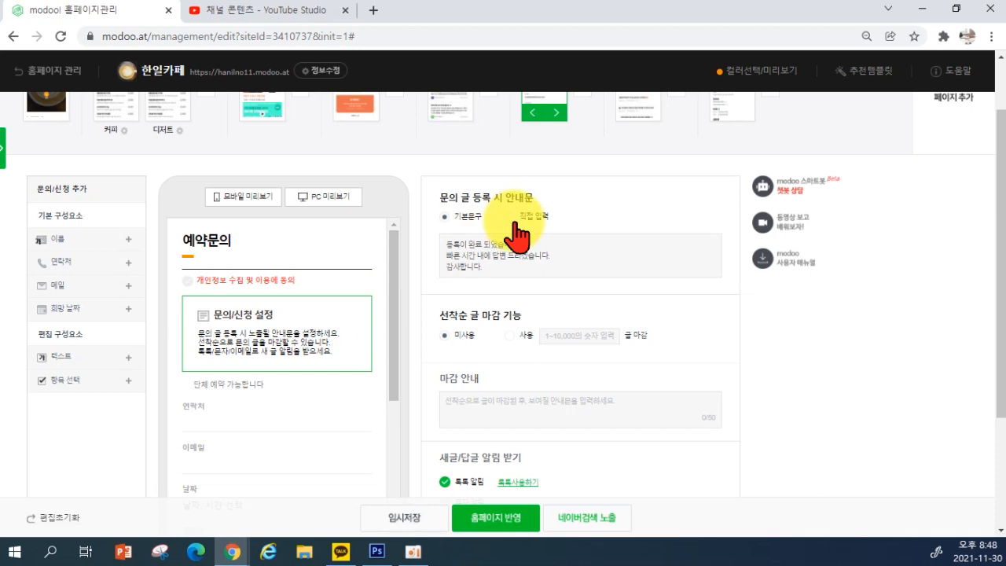
Change the 선착순 글 마감 limit from 10000 to 100, leaving the feature set to 미사용
scroll(519, 232, down, 1)
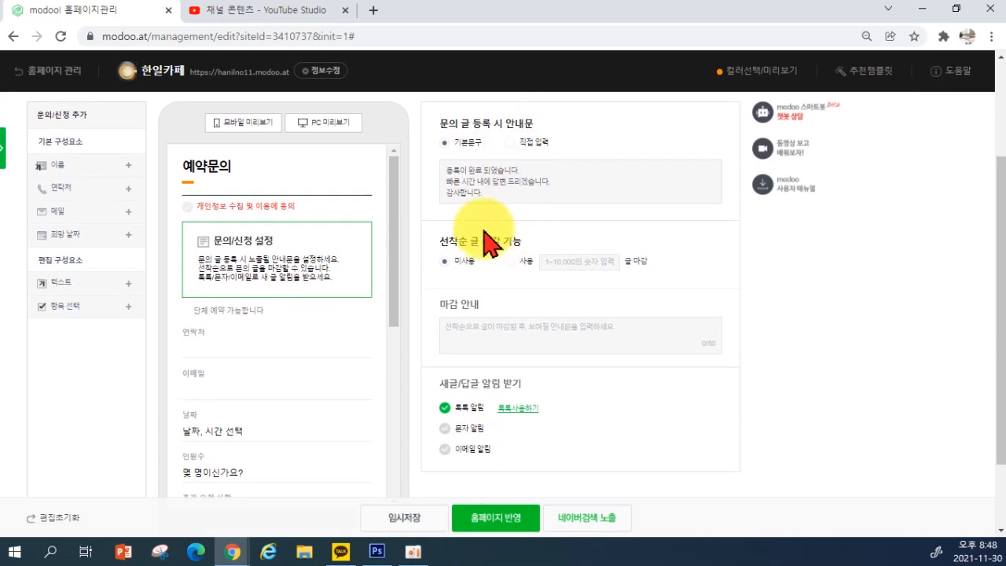
scroll(495, 239, up, 1)
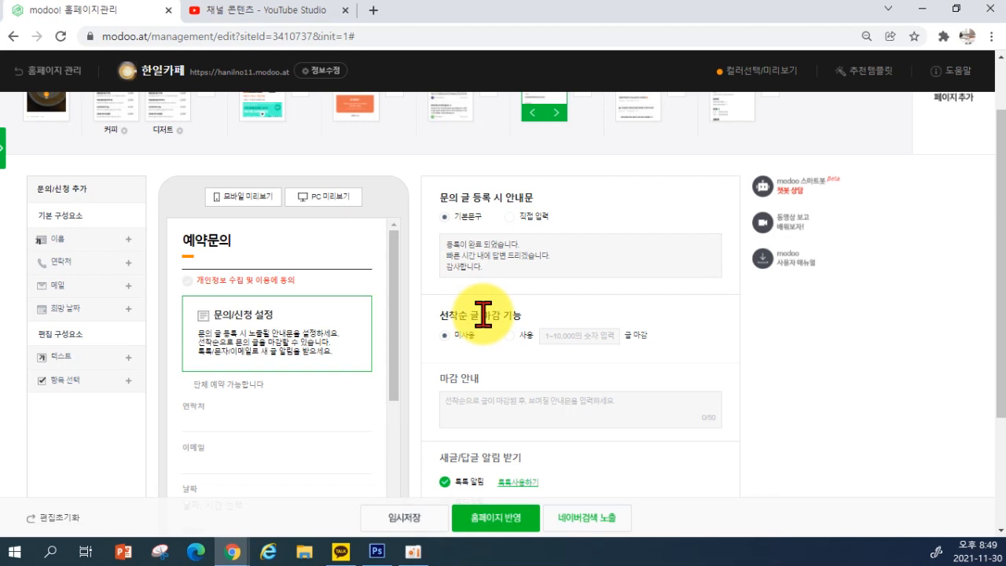
click(511, 338)
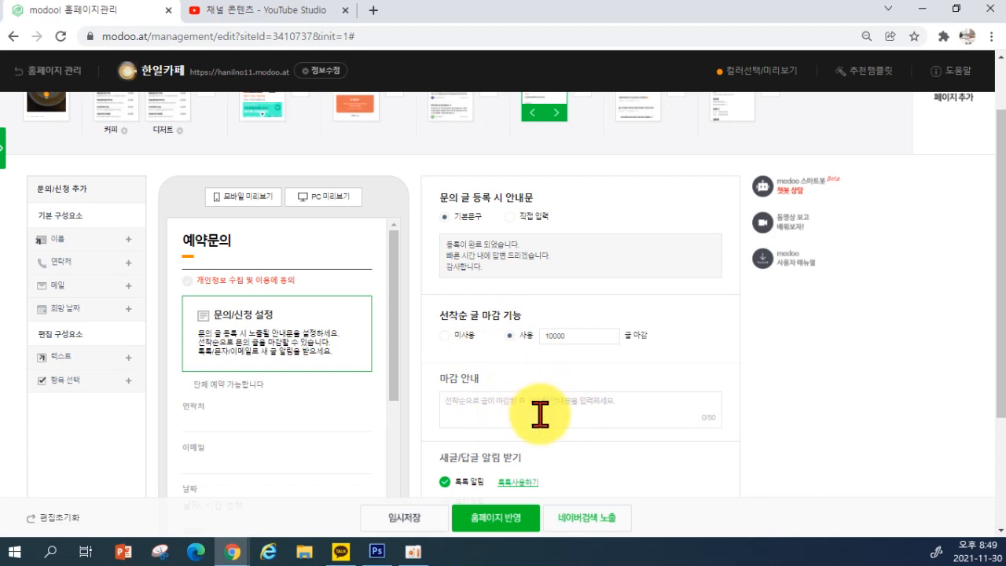
click(450, 336)
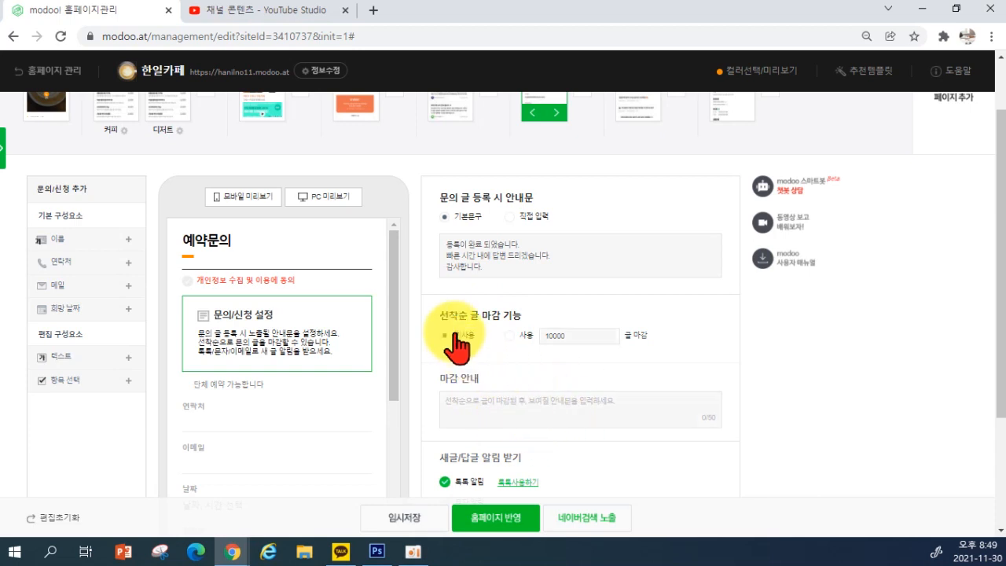
click(525, 336)
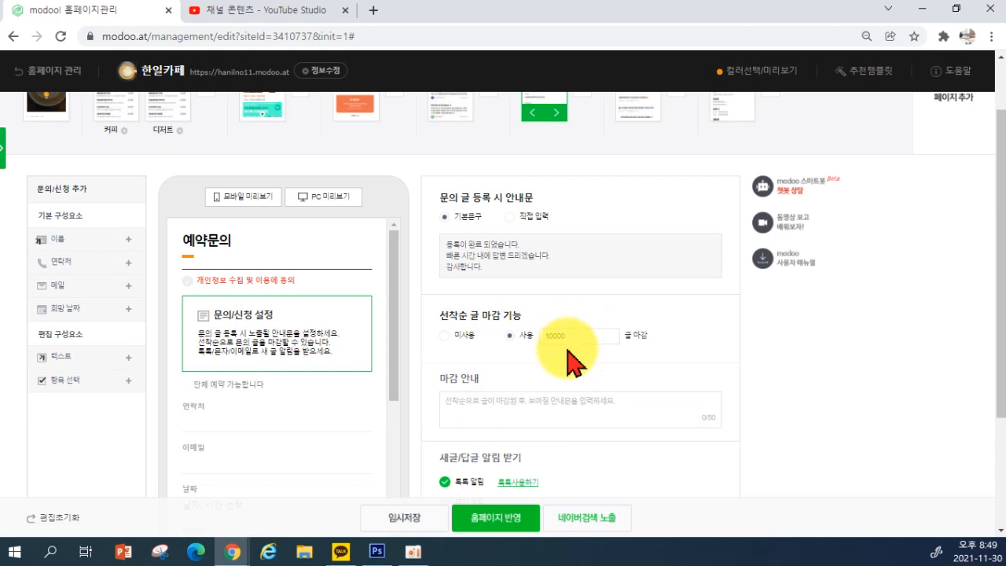
drag(559, 336, 550, 336)
text(00)
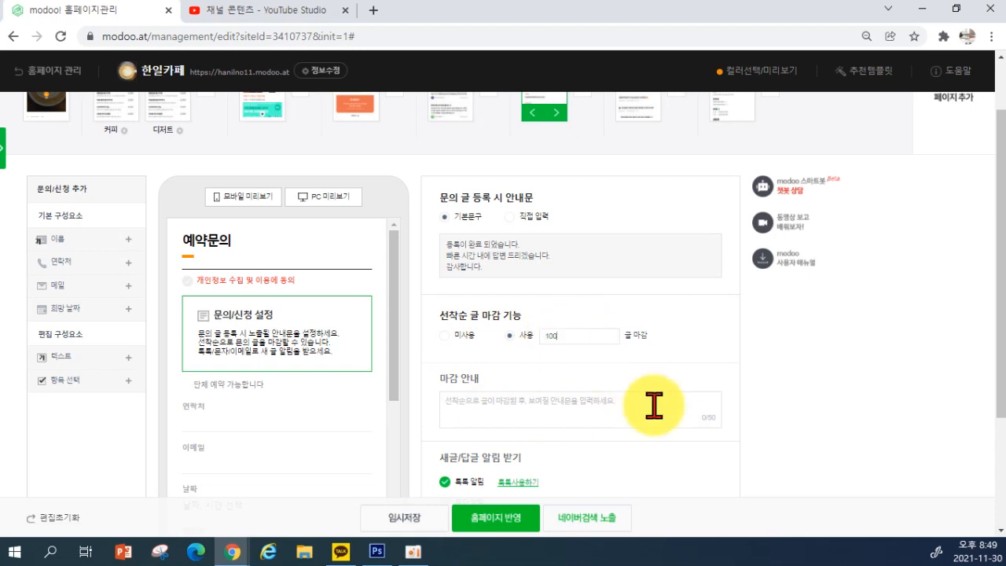
click(456, 337)
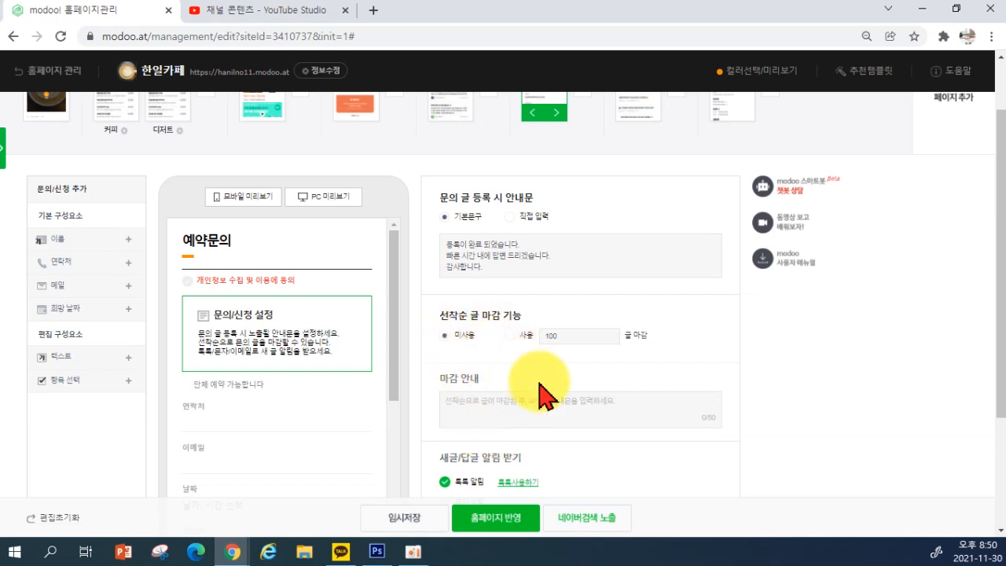
Enable 문자 알림 for new posts and select the 단체 예약 가능합니다 notice line
scroll(541, 369, down, 1)
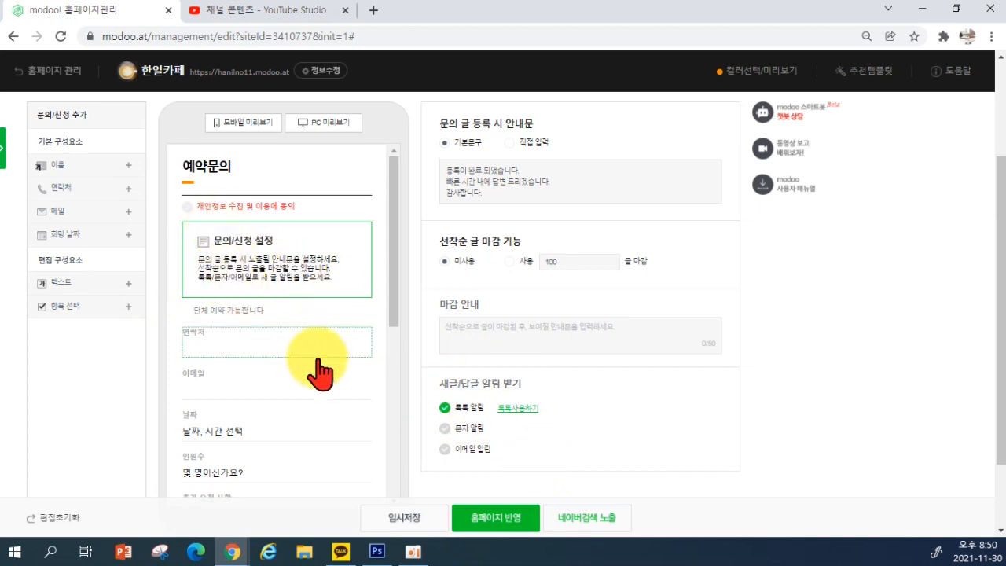
click(443, 433)
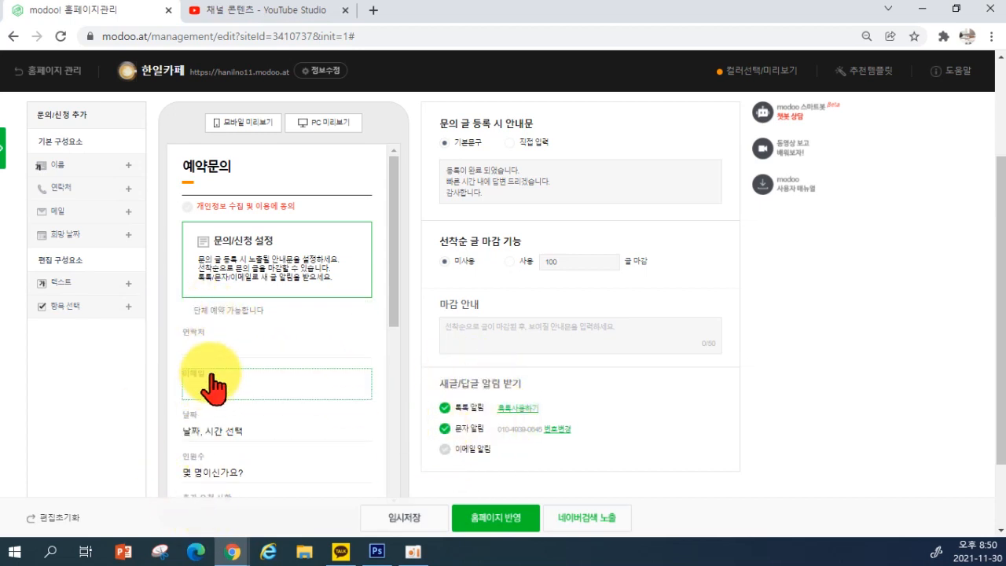
scroll(202, 346, down, 3)
scroll(225, 360, up, 3)
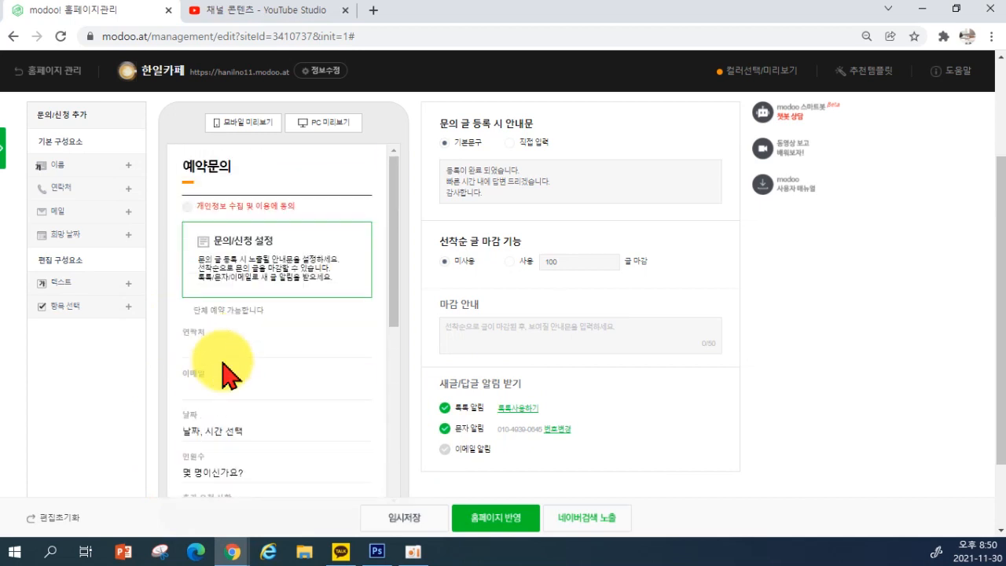
click(226, 314)
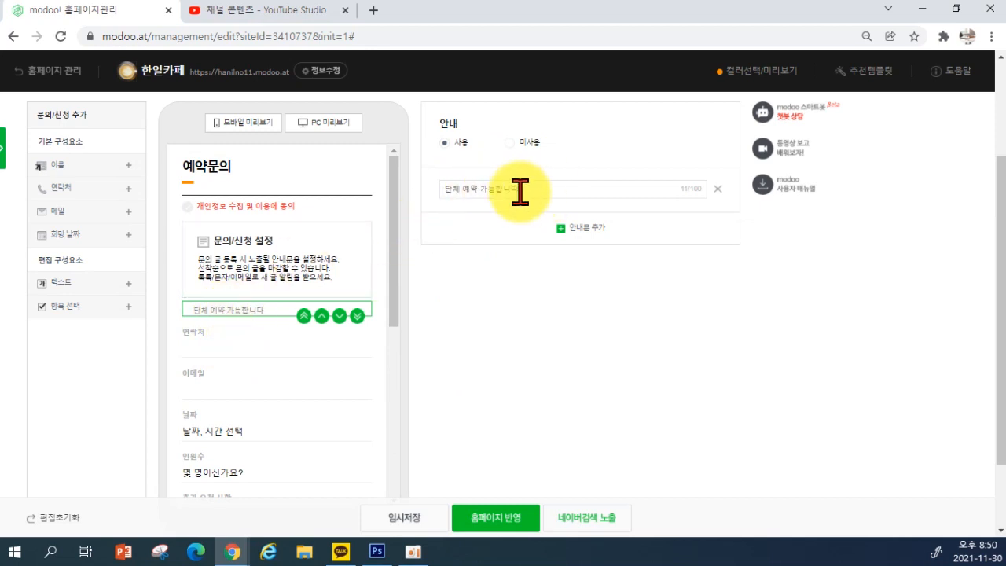
Add a 10 a.m.–6 p.m. reservation-hours notice line, then delete it again
click(565, 230)
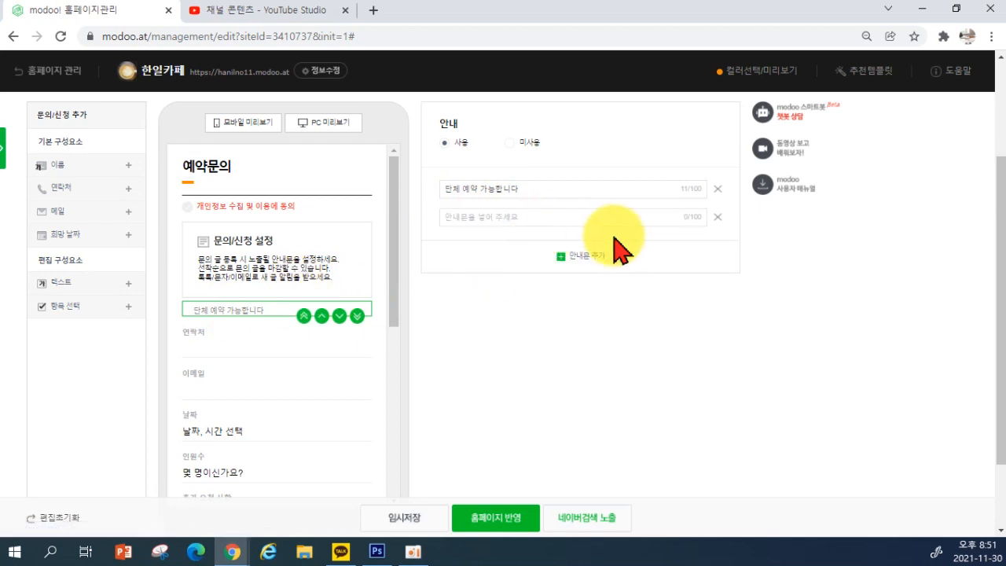
click(581, 218)
text(이)
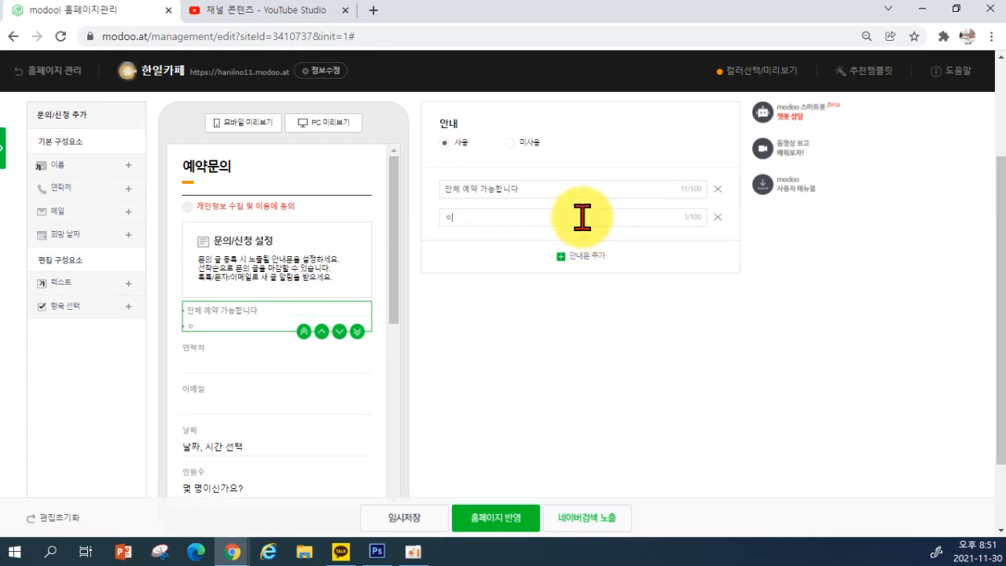
text(약은 오전 10시부터 ㅗ후)
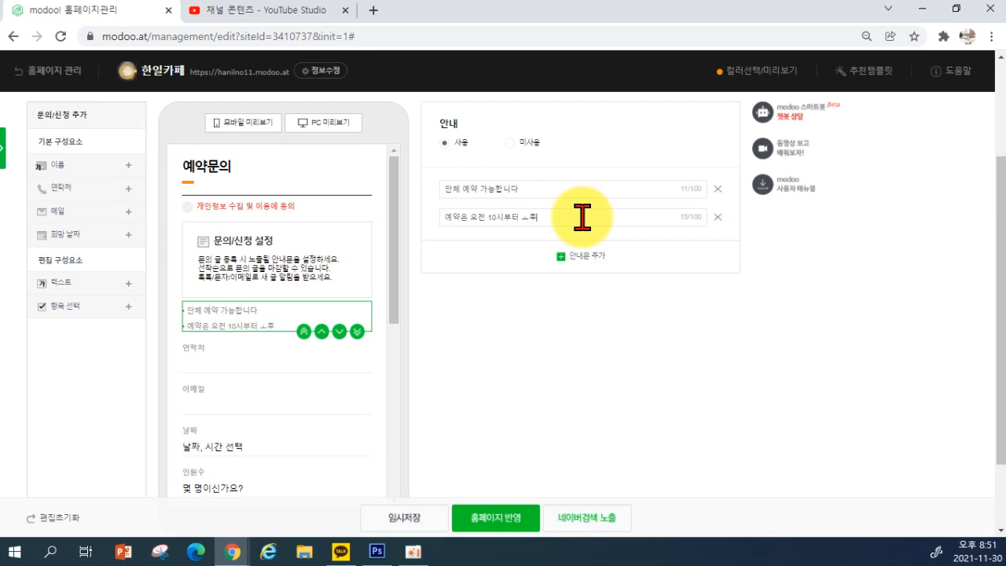
text( 6시 사이만 가능합니다.)
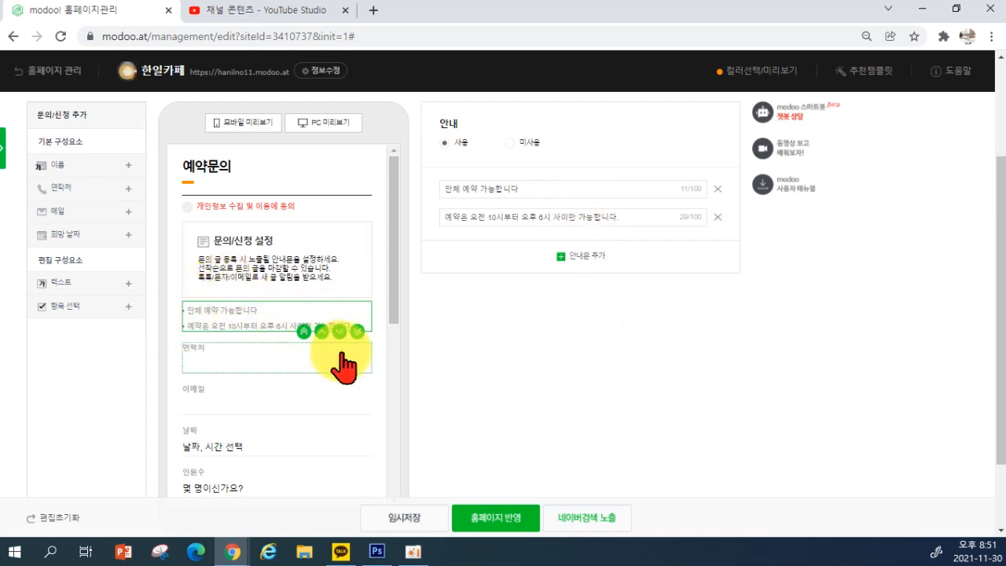
click(718, 217)
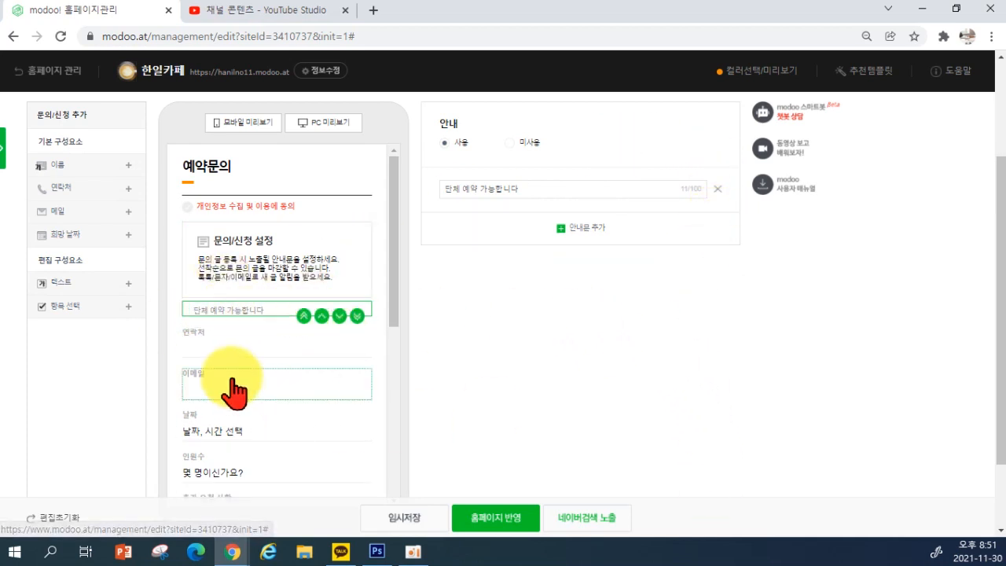
click(203, 349)
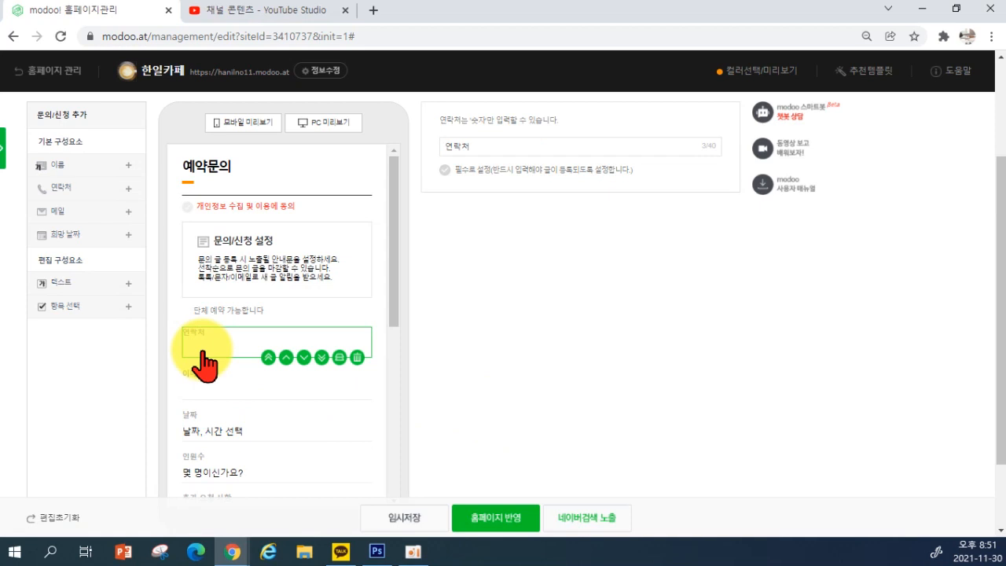
Tick 필수로 설정 for the 연락처 and 날짜 fields
click(444, 170)
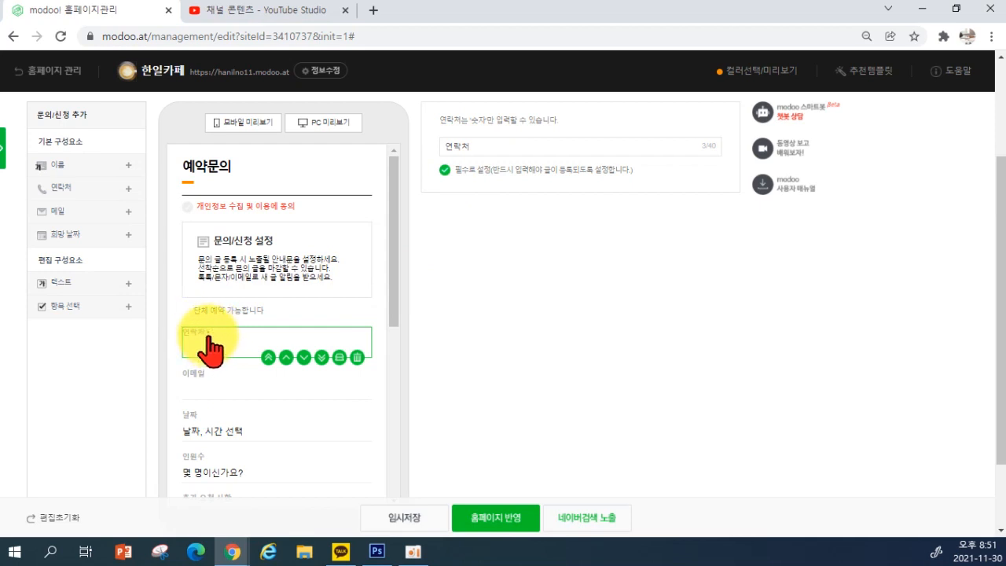
click(206, 395)
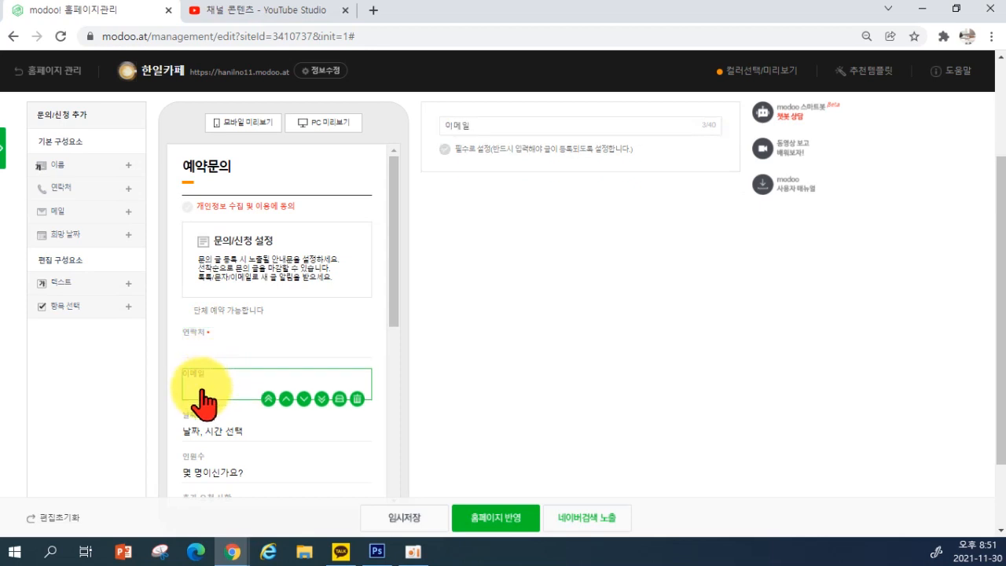
click(210, 444)
scroll(288, 421, down, 1)
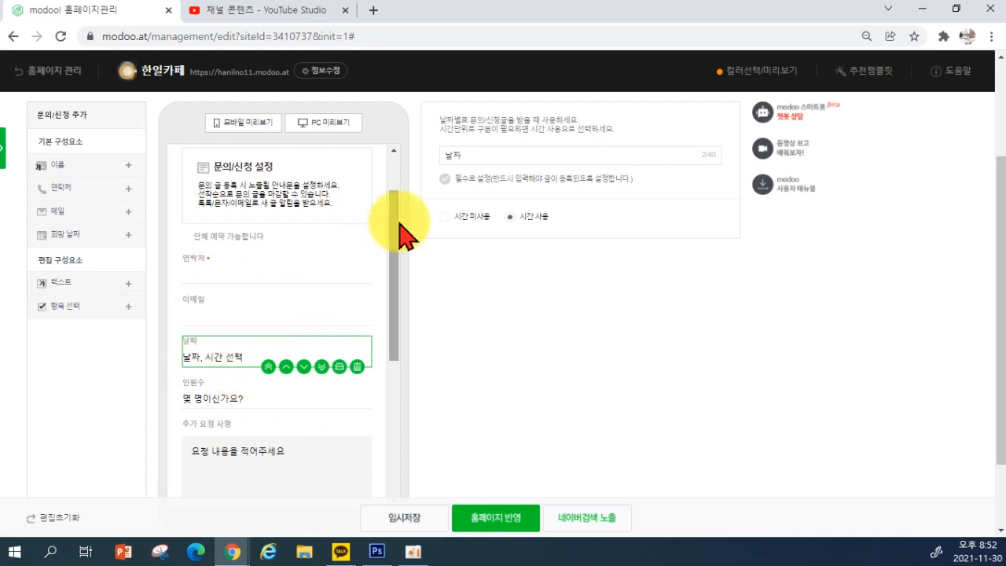
click(446, 180)
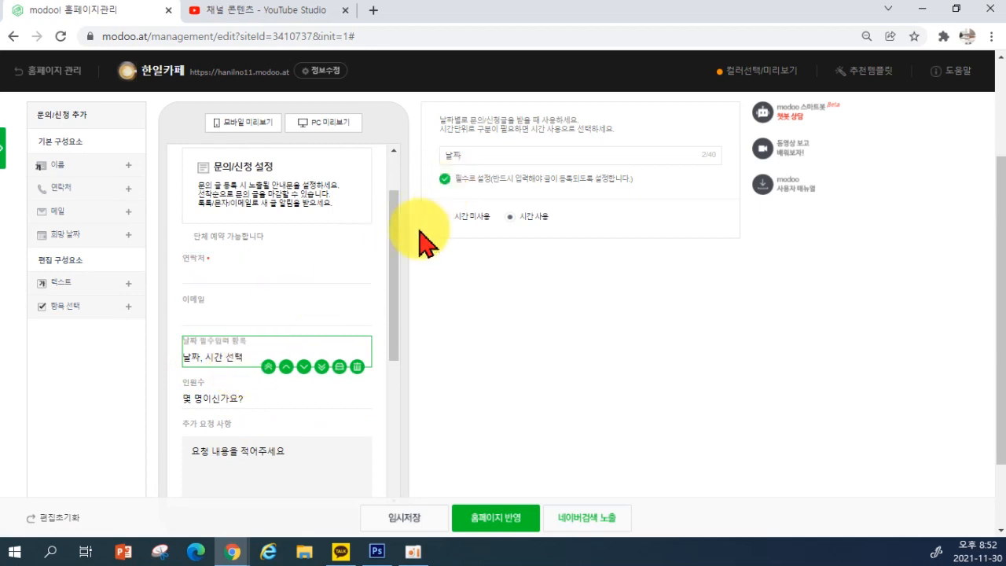
click(224, 417)
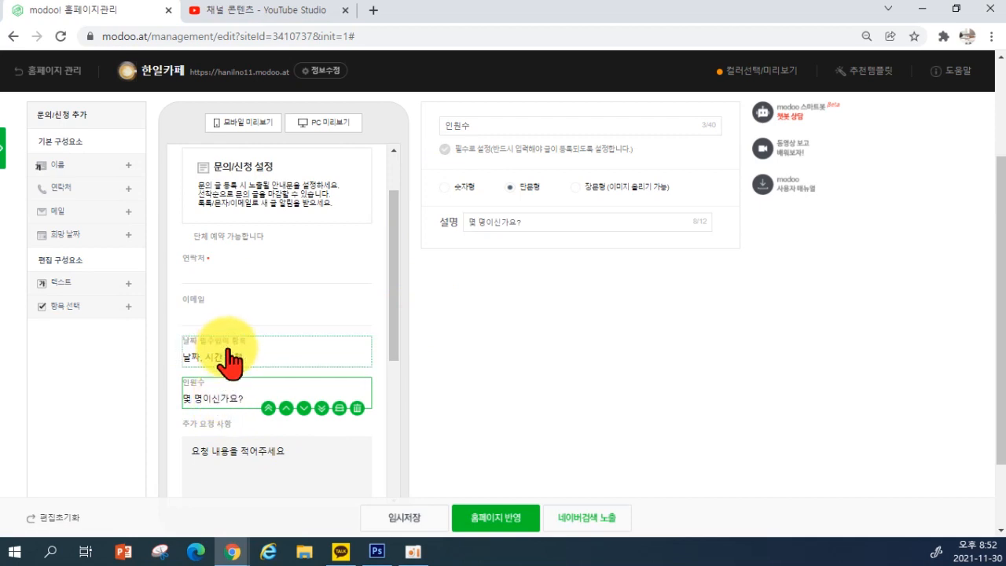
click(232, 359)
click(204, 405)
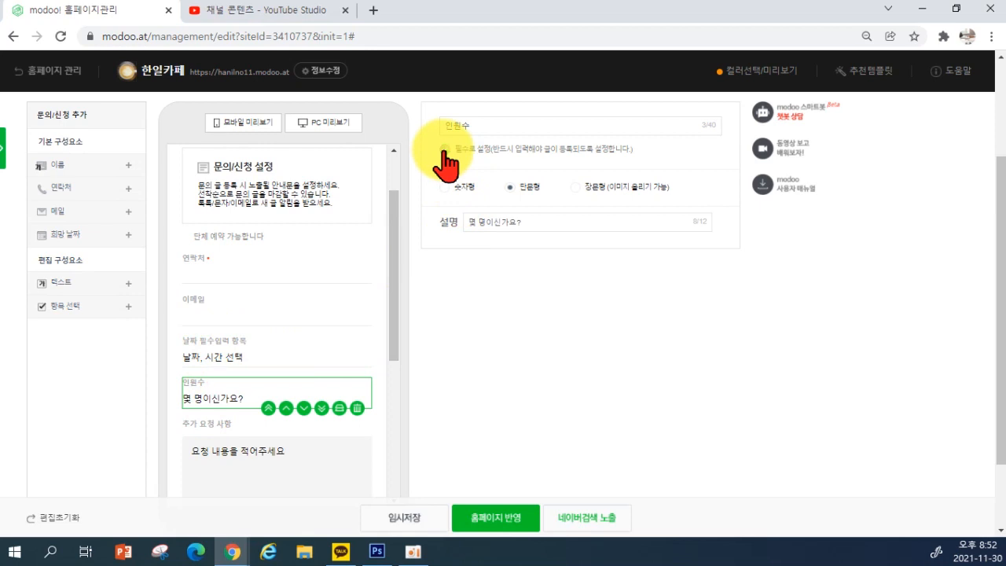
scroll(288, 353, down, 4)
scroll(289, 356, up, 4)
scroll(287, 357, up, 1)
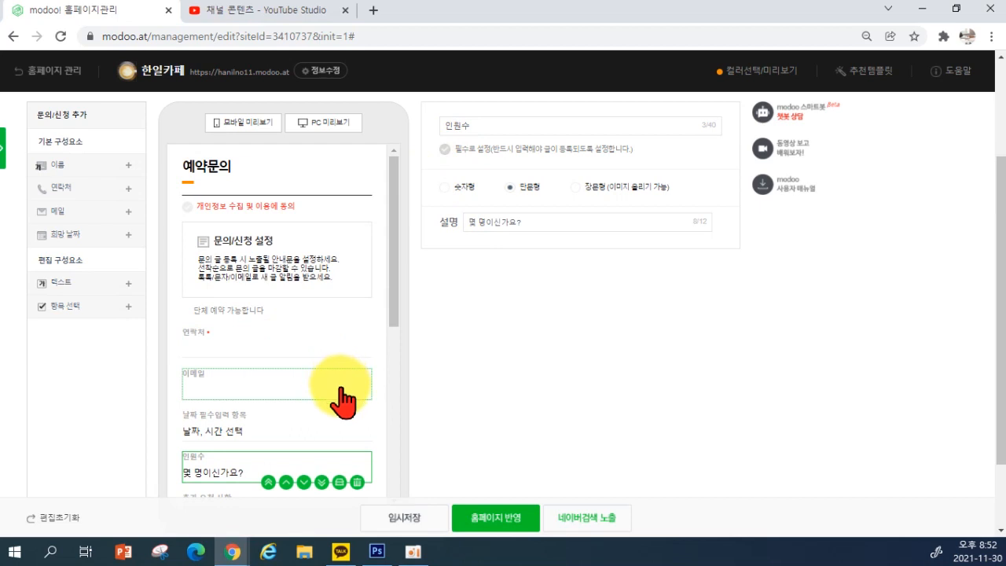
click(281, 336)
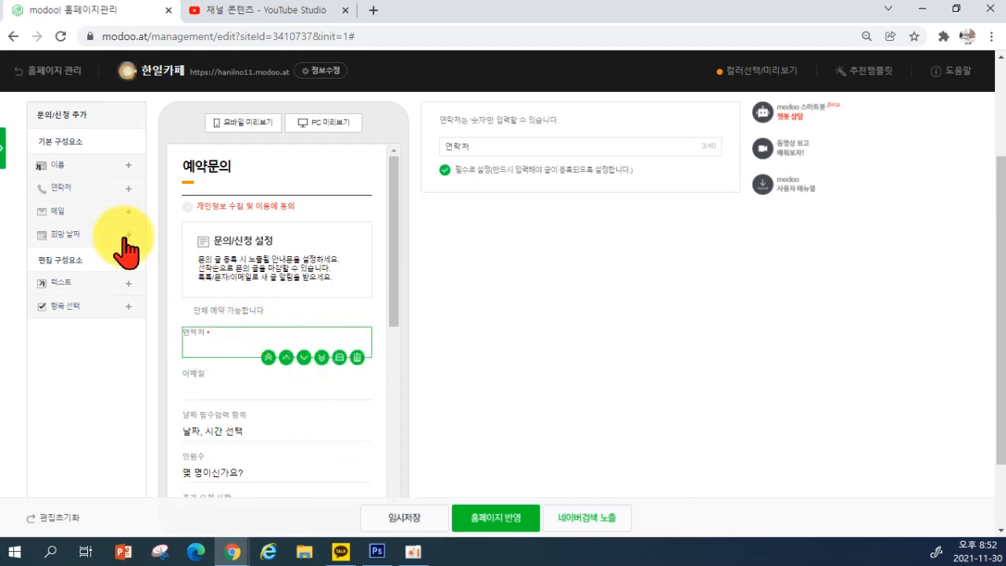
Add a required 이름 field and drag it to the top of the form
click(79, 170)
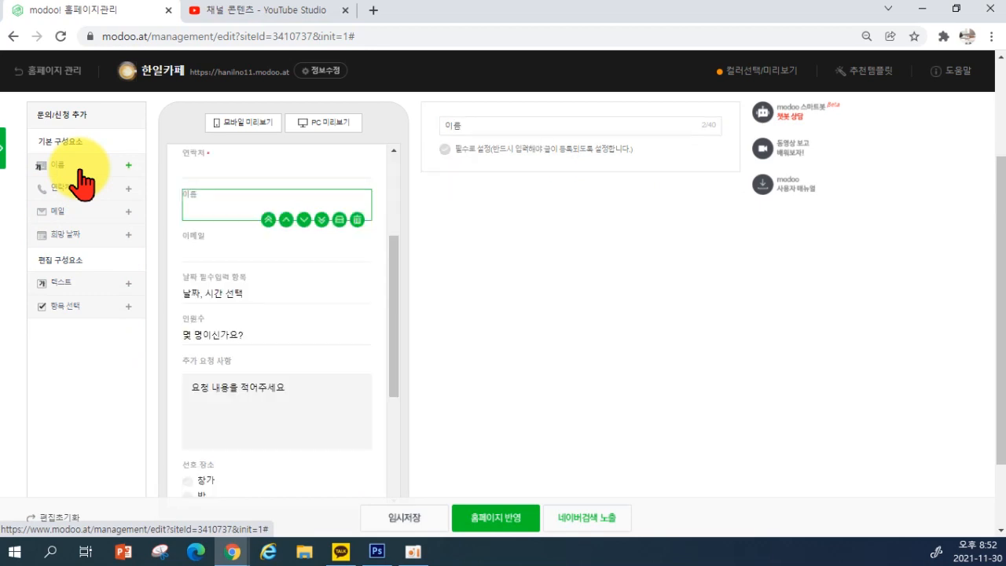
click(446, 148)
scroll(281, 299, up, 4)
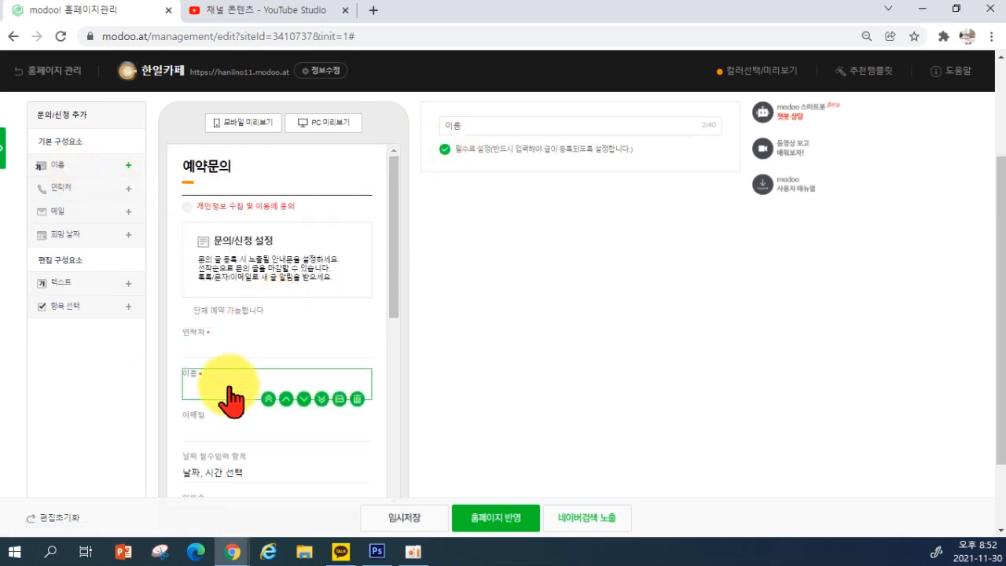
drag(229, 401, 225, 343)
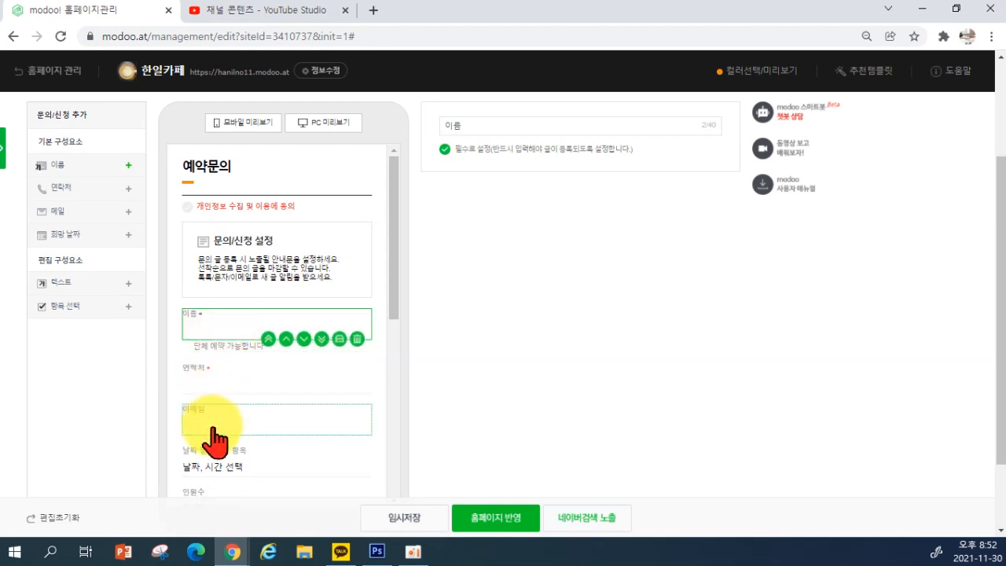
scroll(256, 346, down, 1)
scroll(259, 359, down, 1)
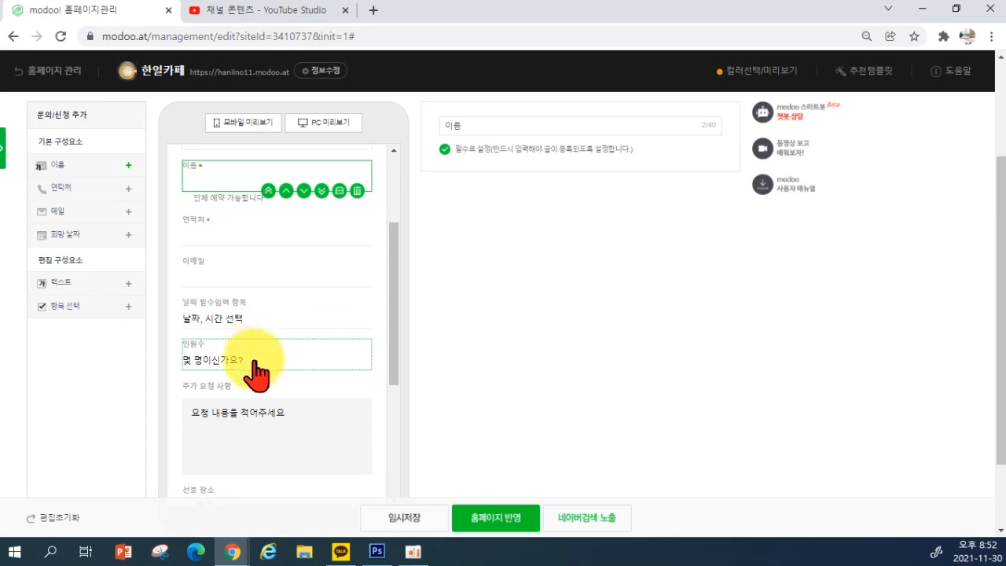
scroll(262, 370, down, 1)
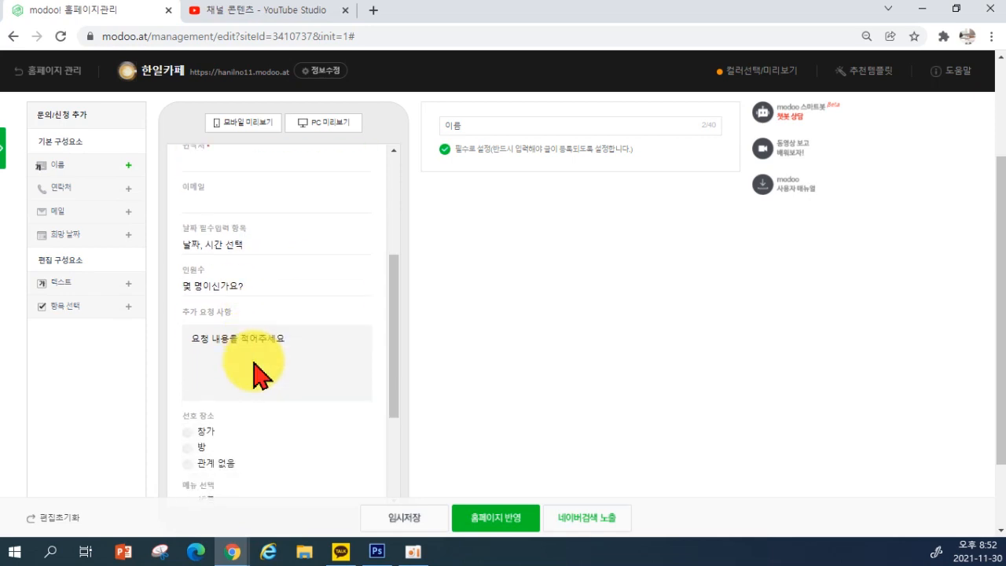
Review the 날짜, 추가 요청 사항, 선호 장소 and 메뉴 선택 field settings
click(263, 245)
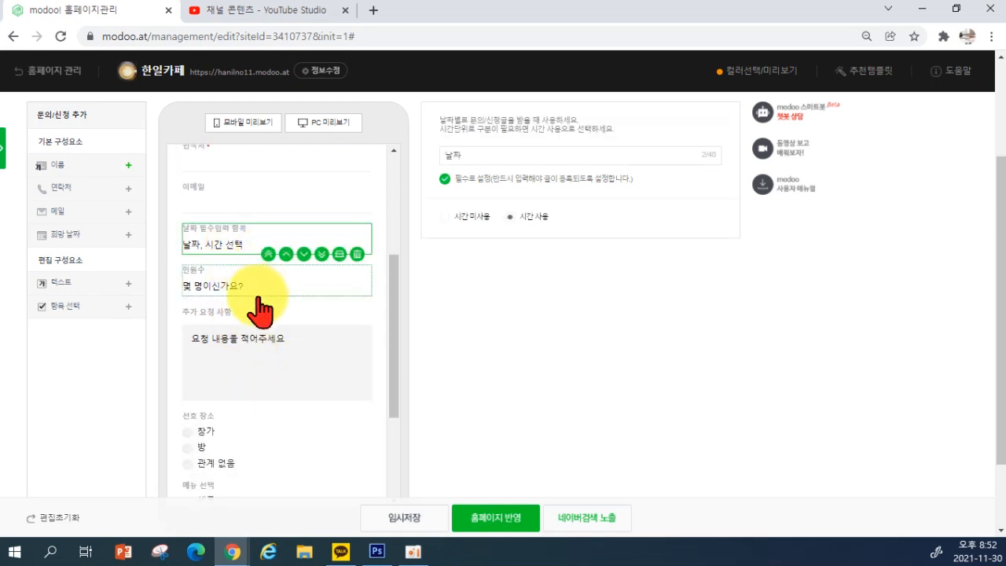
click(251, 360)
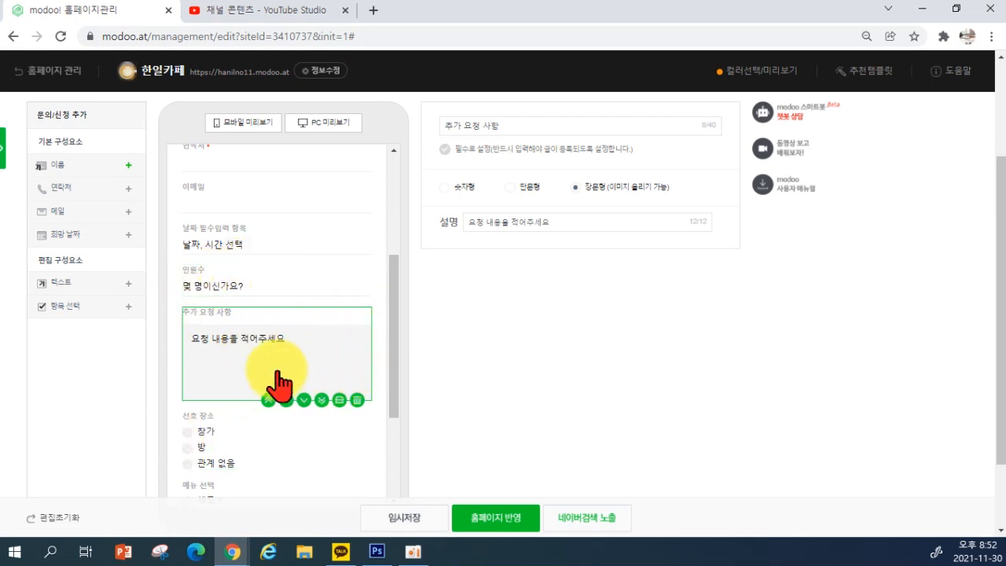
click(275, 460)
scroll(268, 460, down, 1)
click(261, 458)
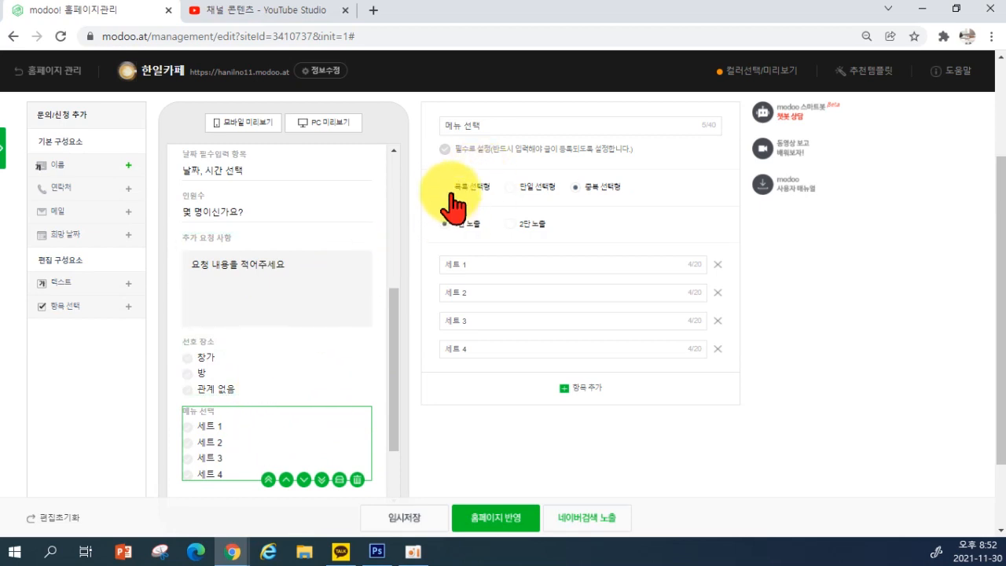
Replace 선호 장소 options with 1인실, 테라스, 4인석 and a new fourth option, 그룹회의실
click(256, 365)
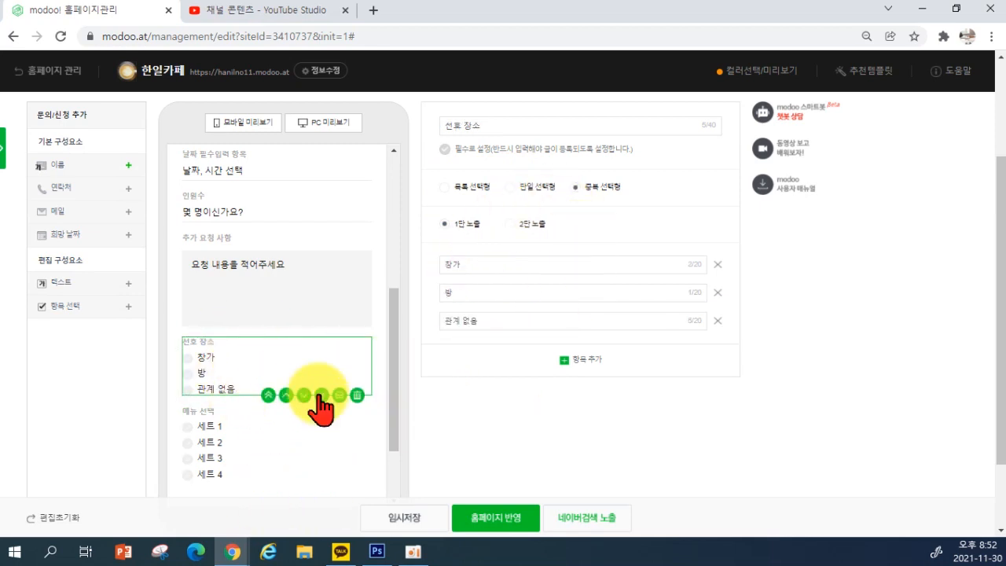
click(580, 360)
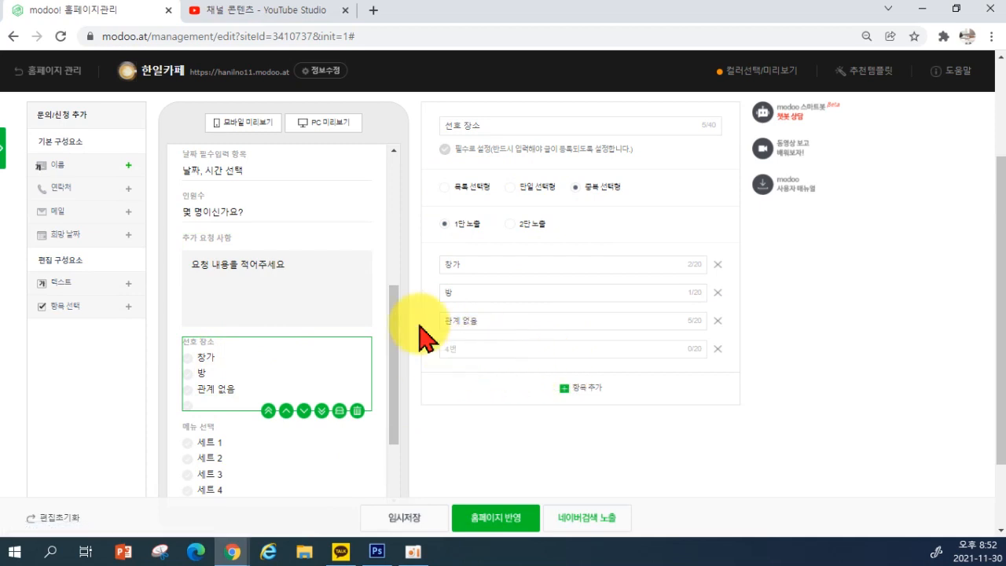
double_click(472, 264)
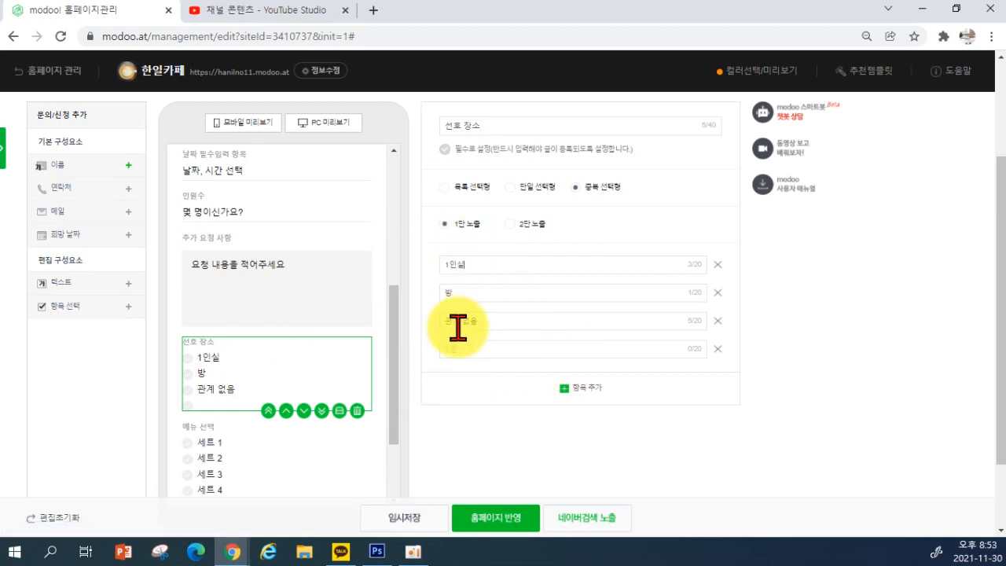
double_click(461, 291)
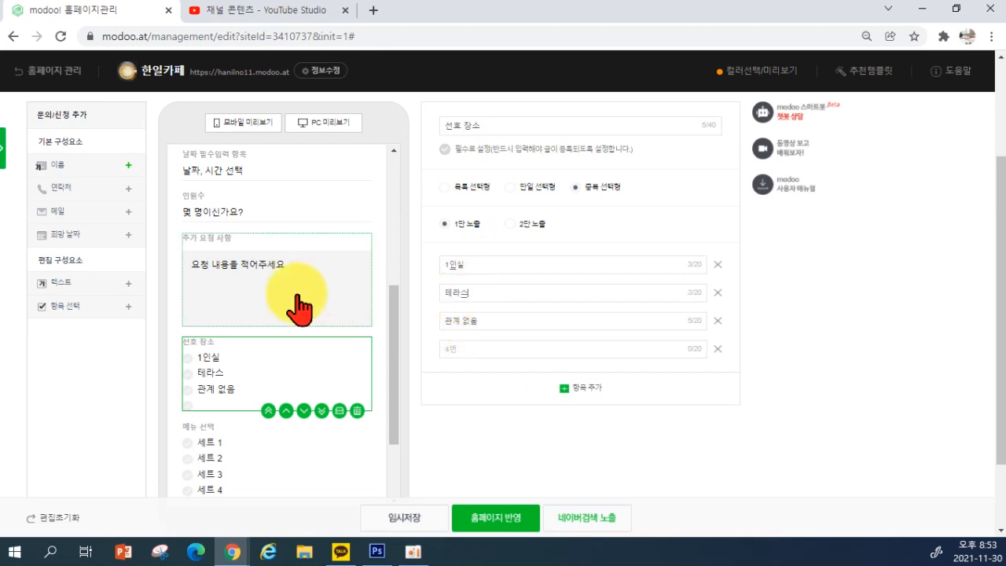
double_click(590, 320)
text(디)
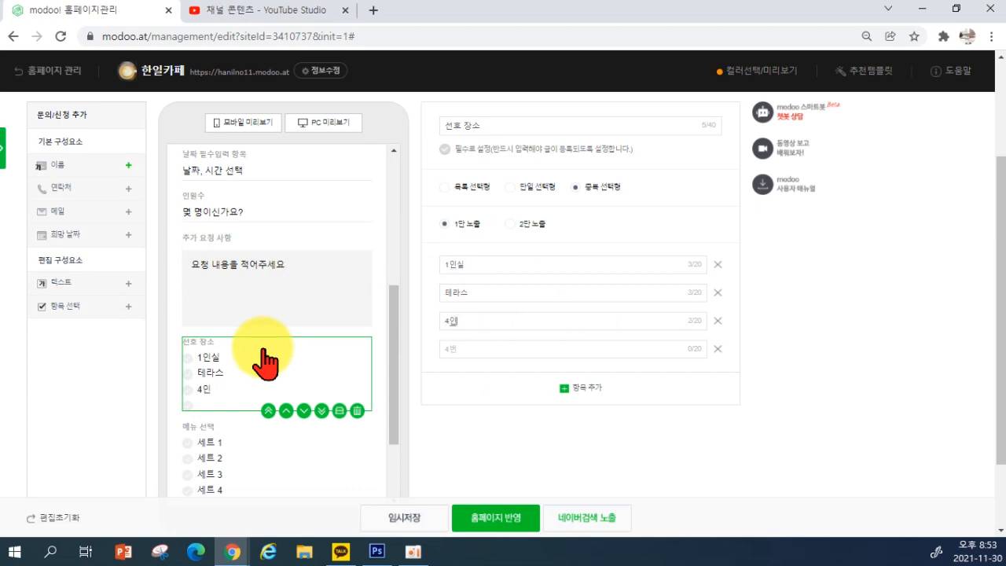
click(475, 347)
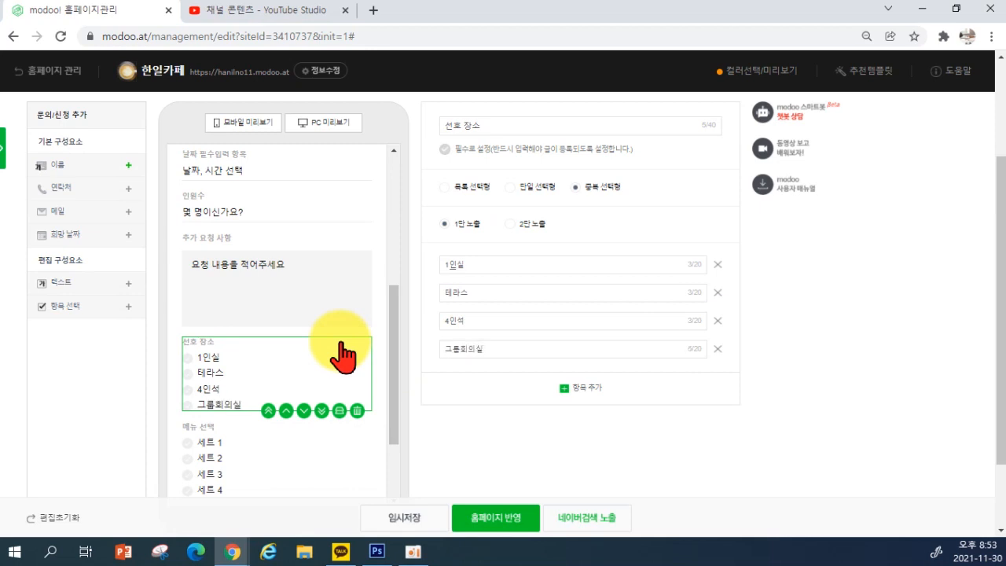
scroll(339, 354, down, 3)
click(241, 346)
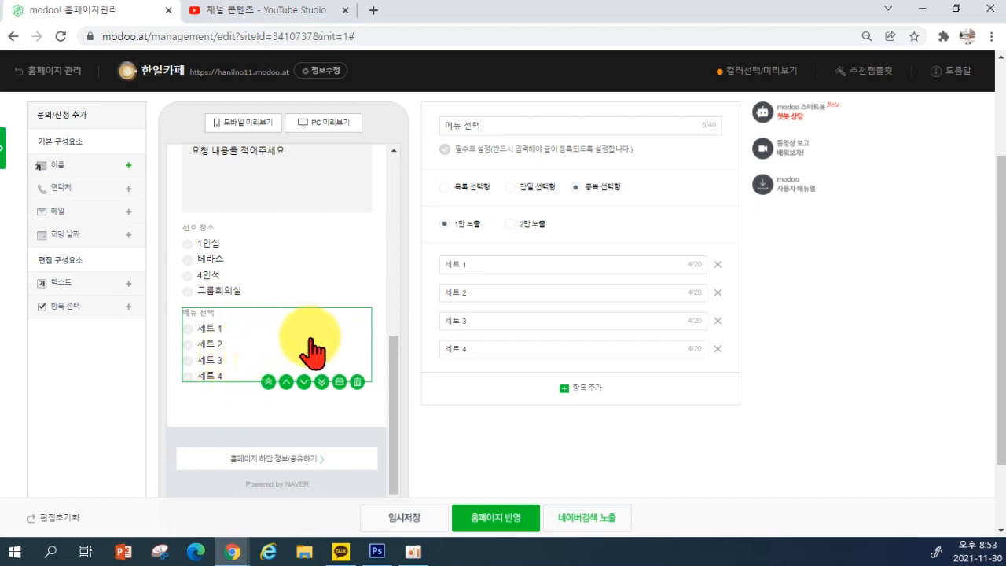
Trash the 메뉴 선택 block, then 임시저장 the 예약문의 form and close the notice
click(358, 382)
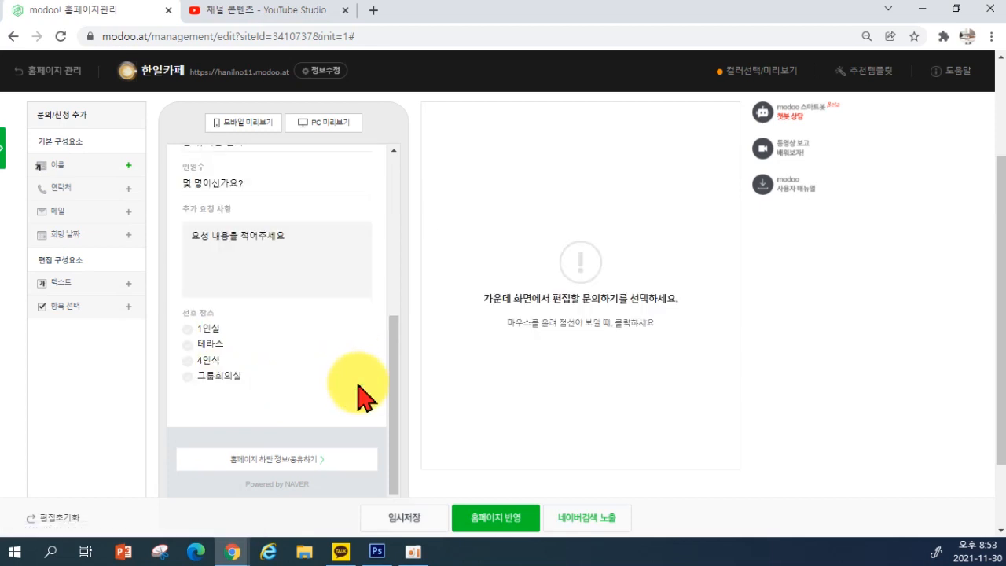
scroll(354, 385, up, 3)
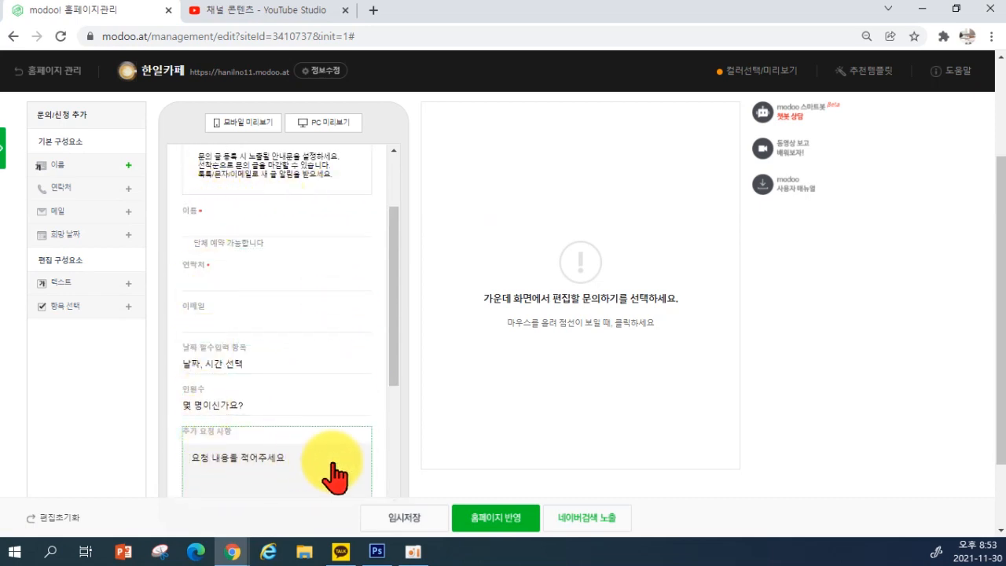
click(408, 530)
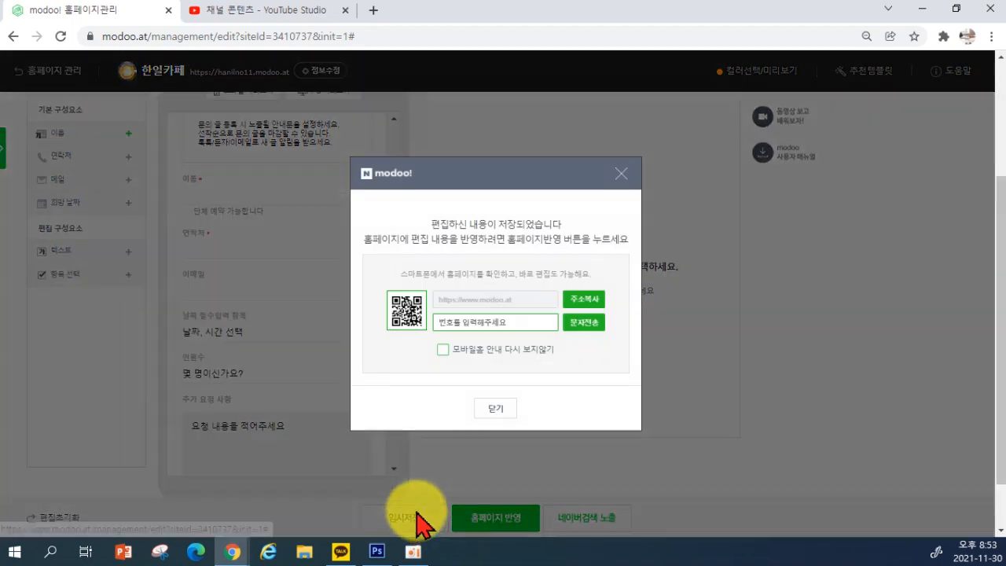
click(494, 408)
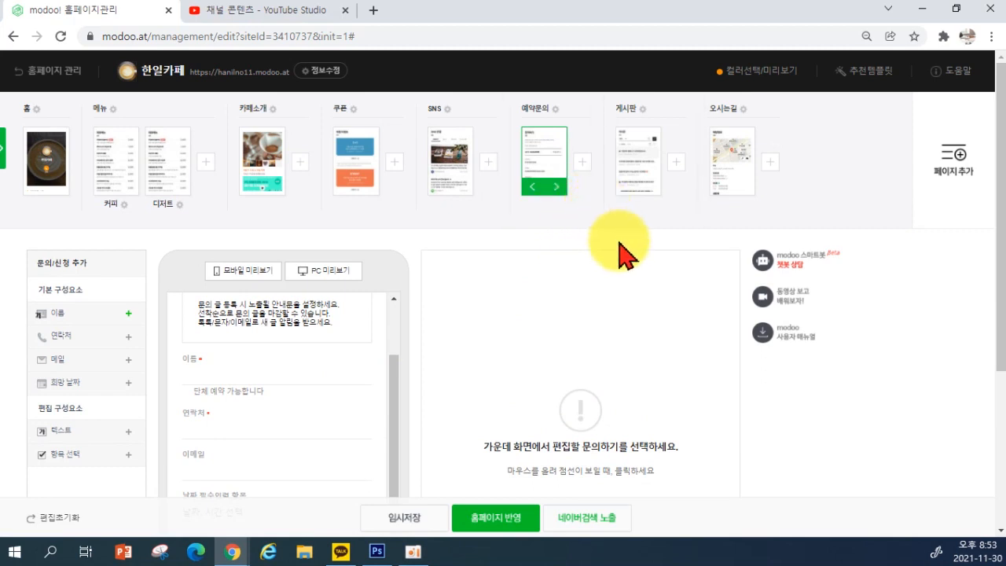
scroll(292, 352, down, 10)
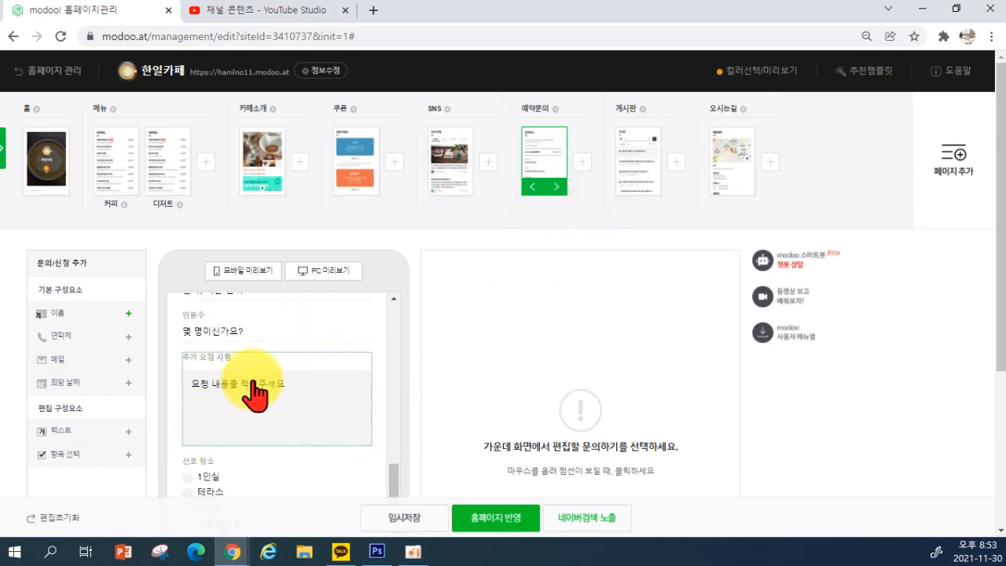
scroll(362, 404, up, 2)
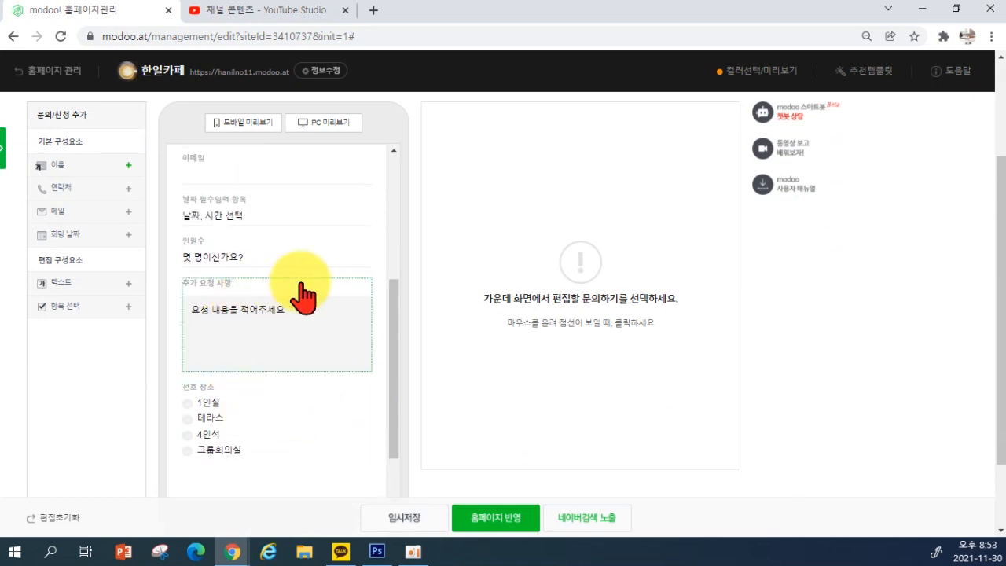
scroll(360, 409, up, 5)
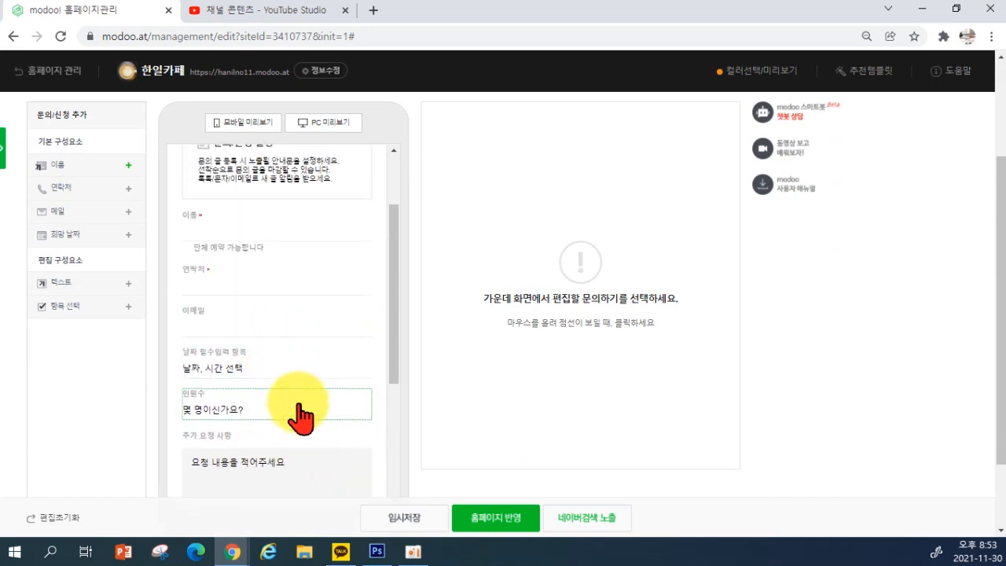
scroll(304, 370, up, 5)
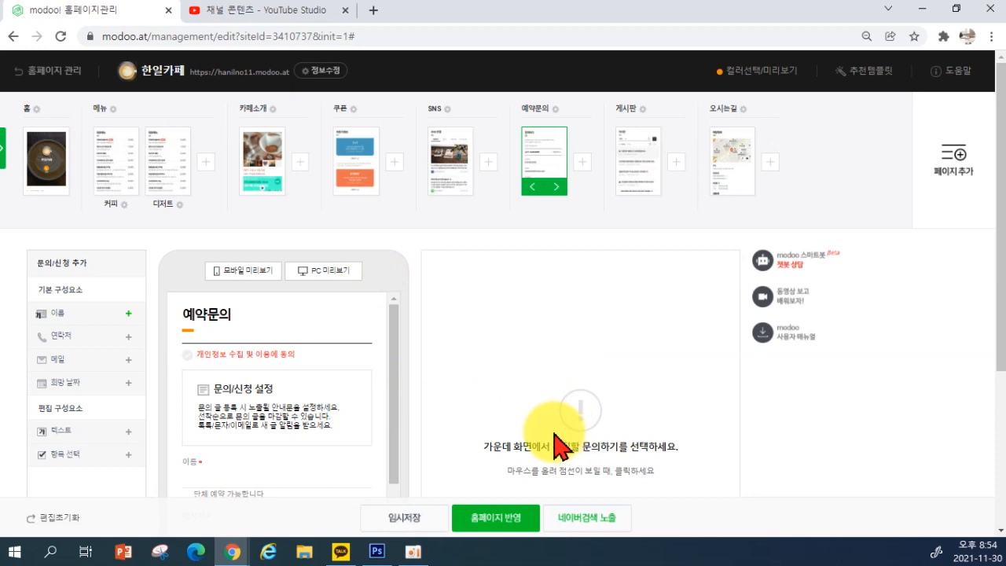
scroll(242, 407, down, 2)
scroll(242, 407, up, 2)
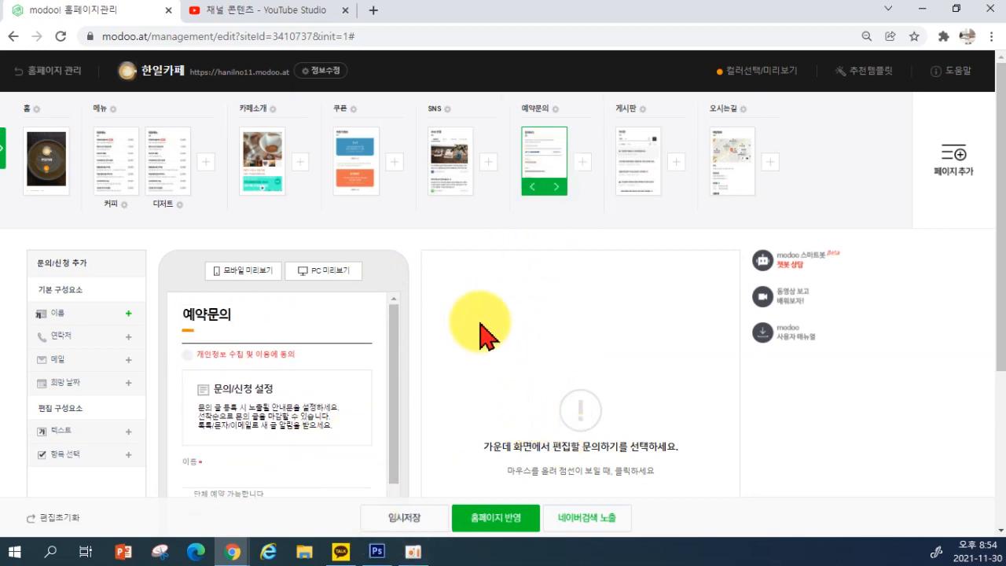
Retitle the 게시판 page to 공지사항 and untick 댓글 가능 for its posts
click(637, 169)
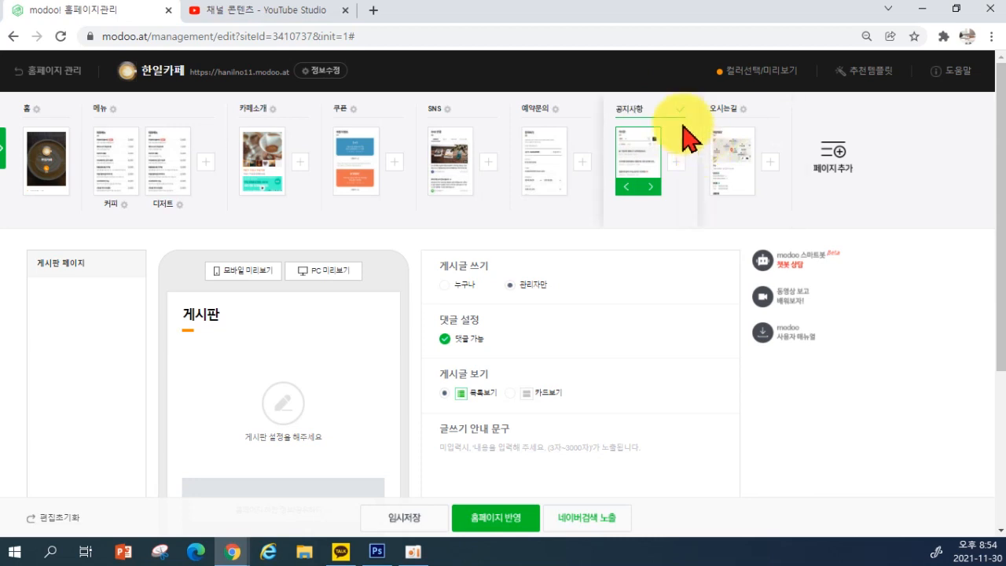
click(659, 155)
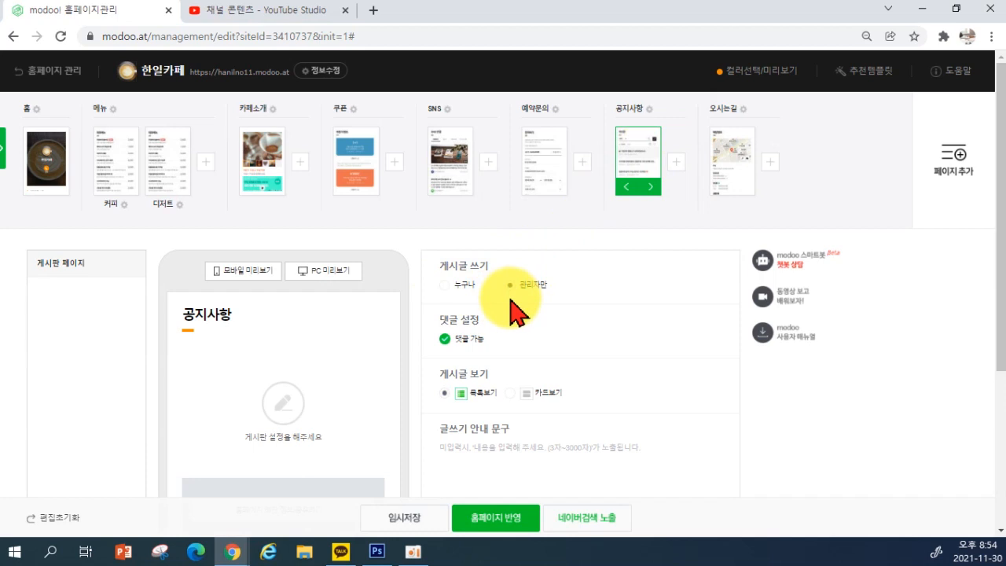
click(443, 339)
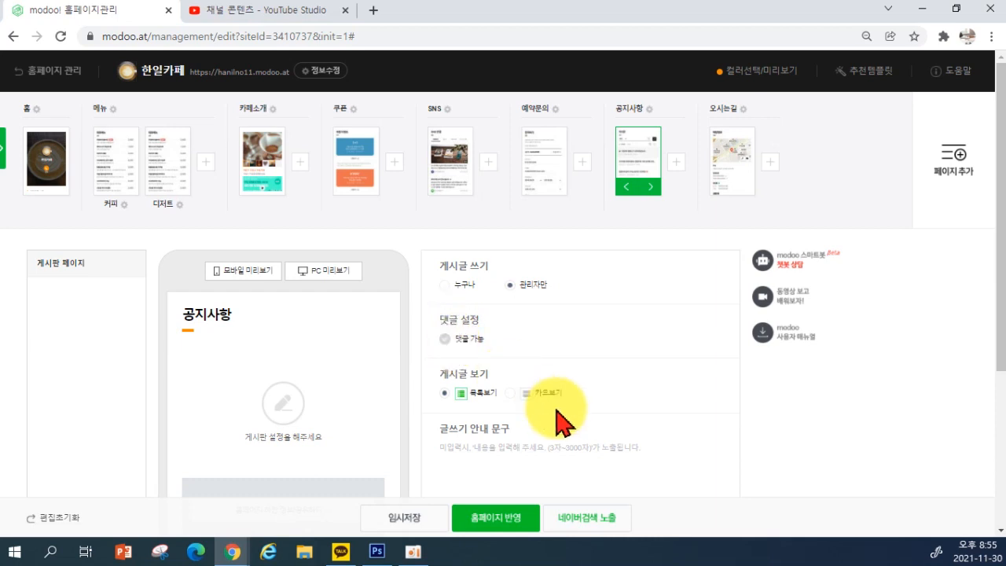
scroll(568, 405, down, 1)
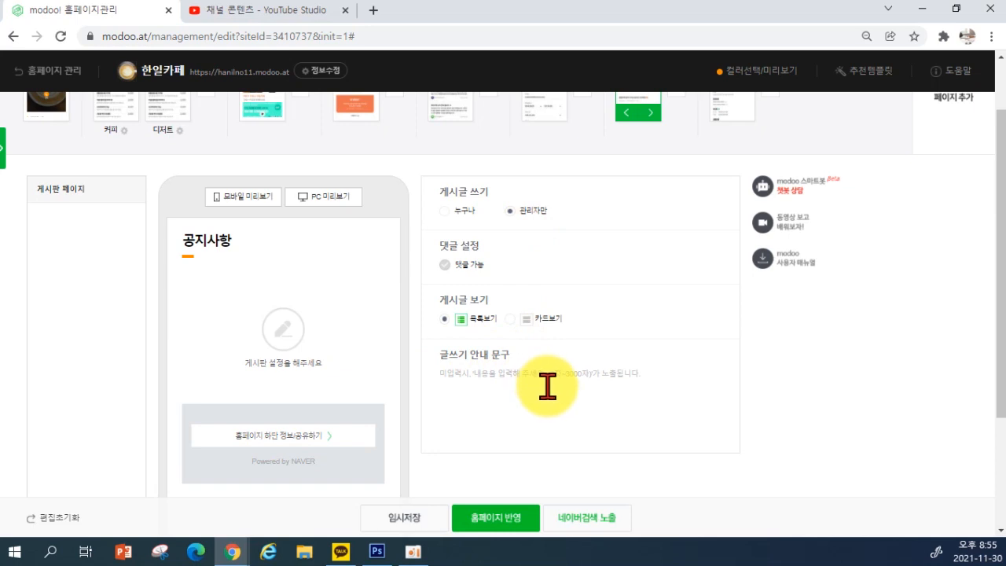
scroll(539, 383, up, 1)
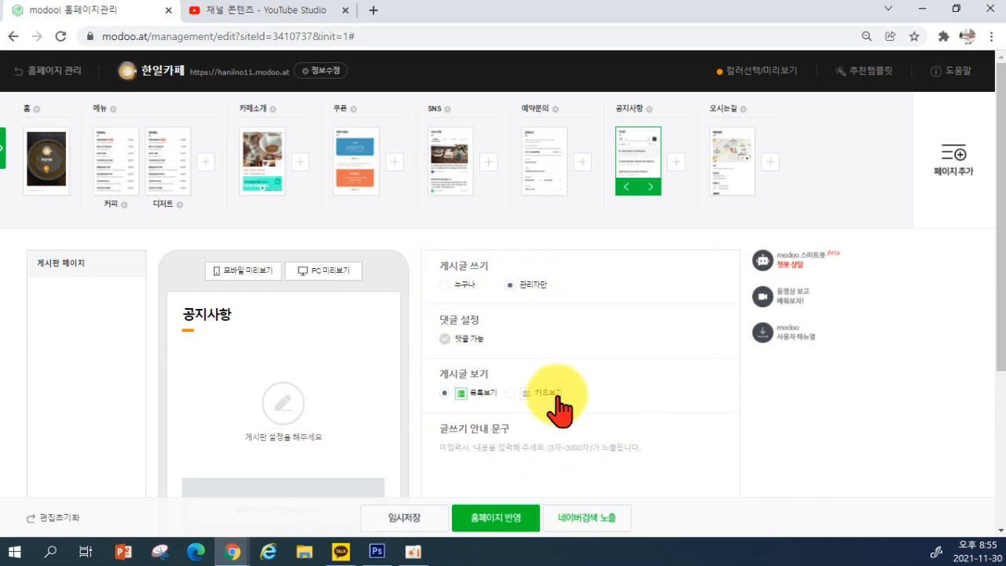
scroll(650, 317, down, 3)
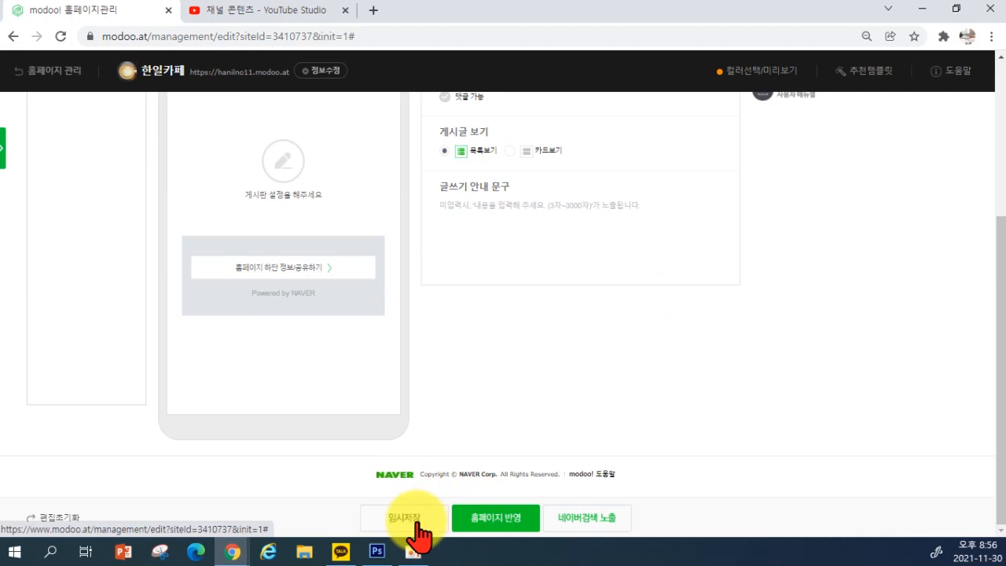
Save the current homepage edits with 임시저장 and dismiss the save confirmation
click(417, 519)
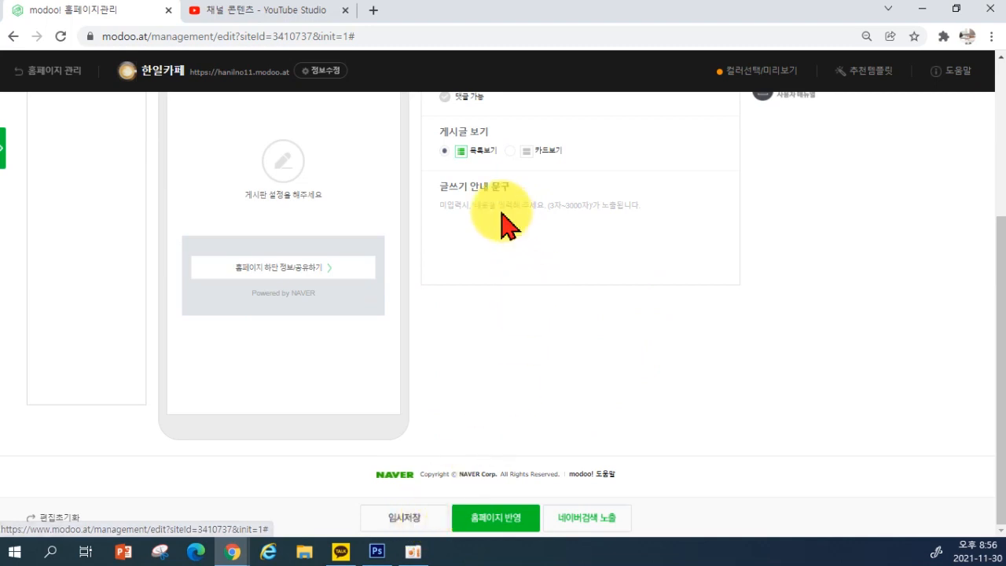
click(625, 175)
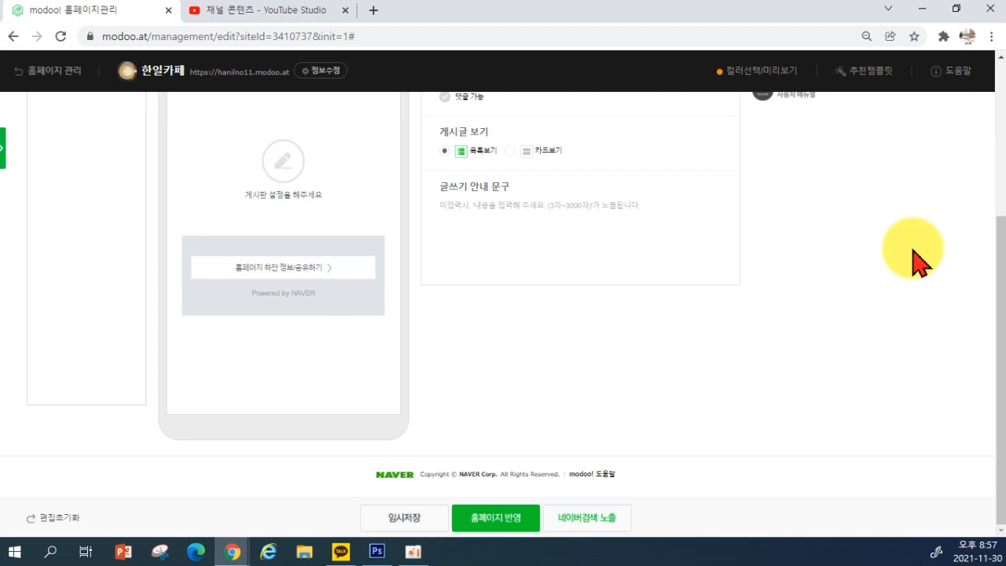
scroll(797, 280, up, 3)
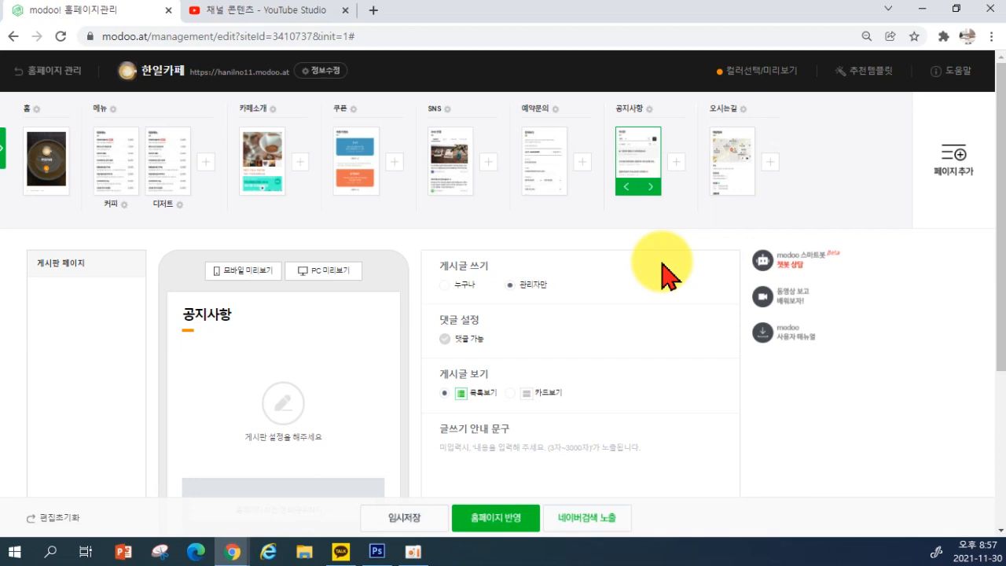
Reorder the 공지사항 page to follow 카페소개, then bring up the 오시는길 page editor
drag(640, 139, 352, 144)
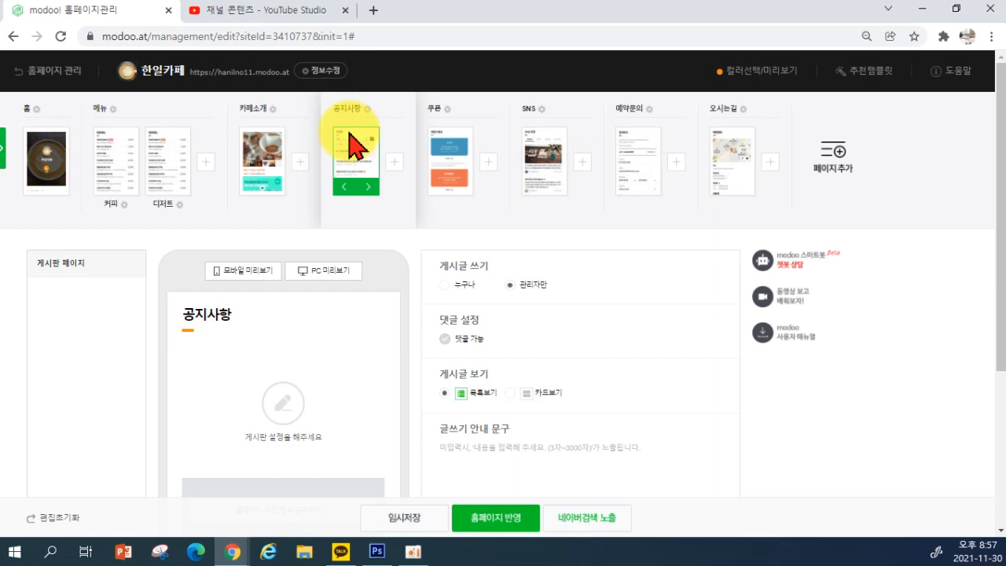
click(734, 161)
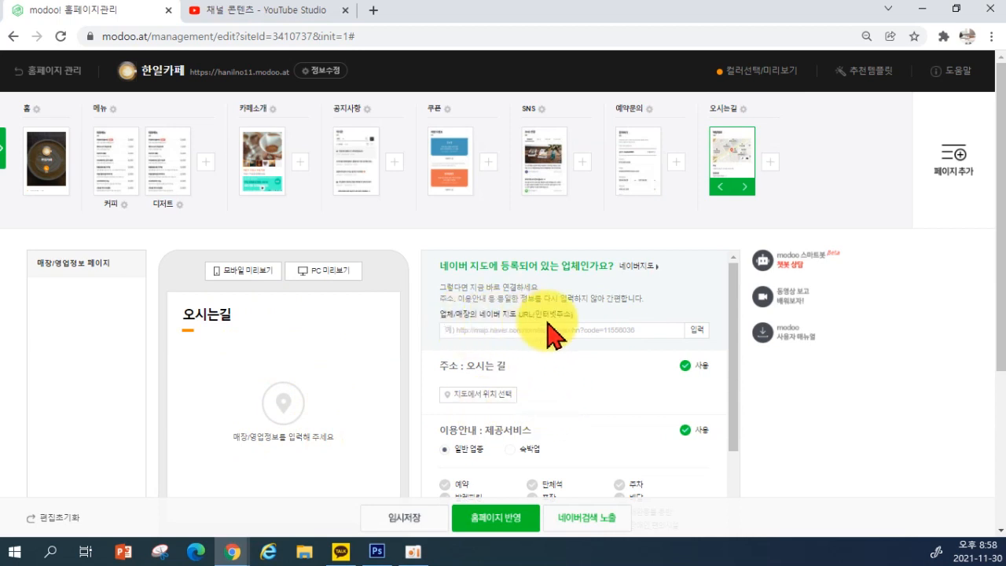
scroll(554, 334, down, 1)
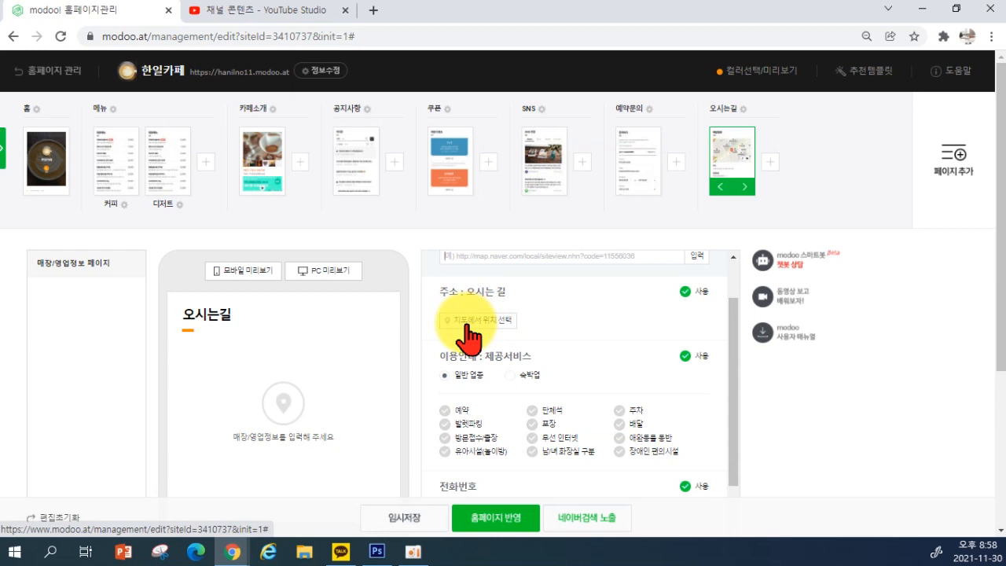
scroll(545, 337, up, 1)
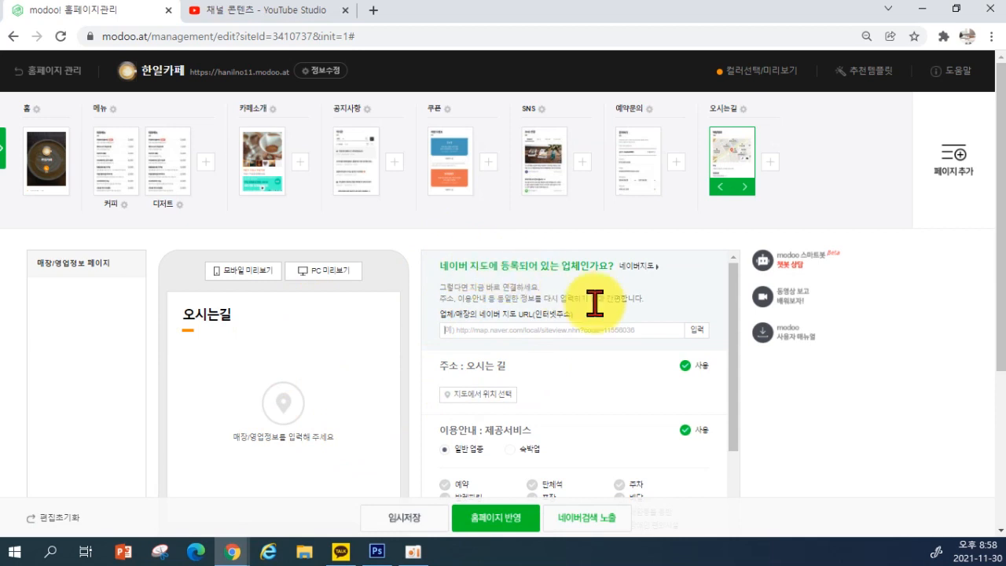
Search 판교 on the map, pick 한일컴퓨터학원 and register it as the page location
click(480, 397)
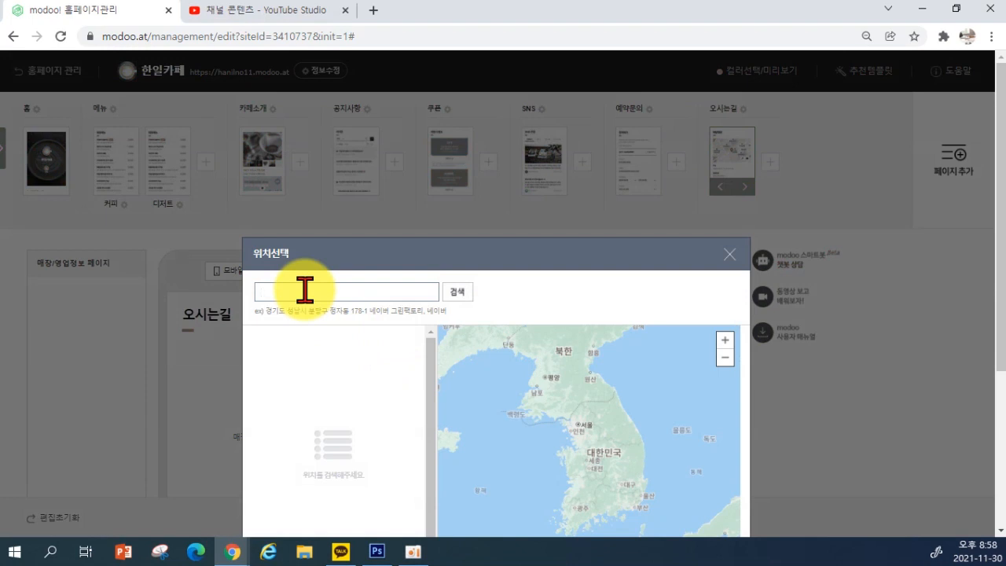
text(판교)
key(Return)
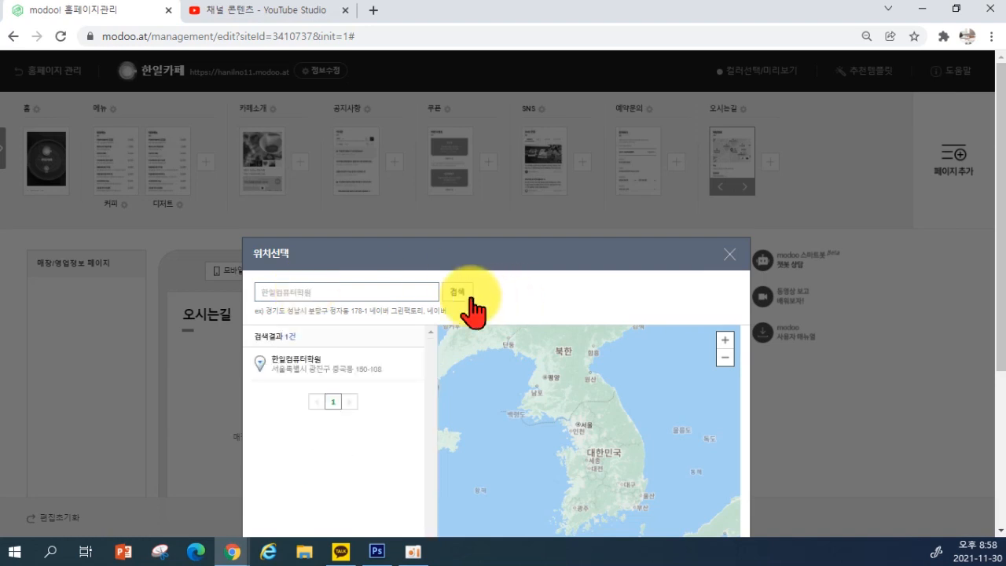
click(312, 372)
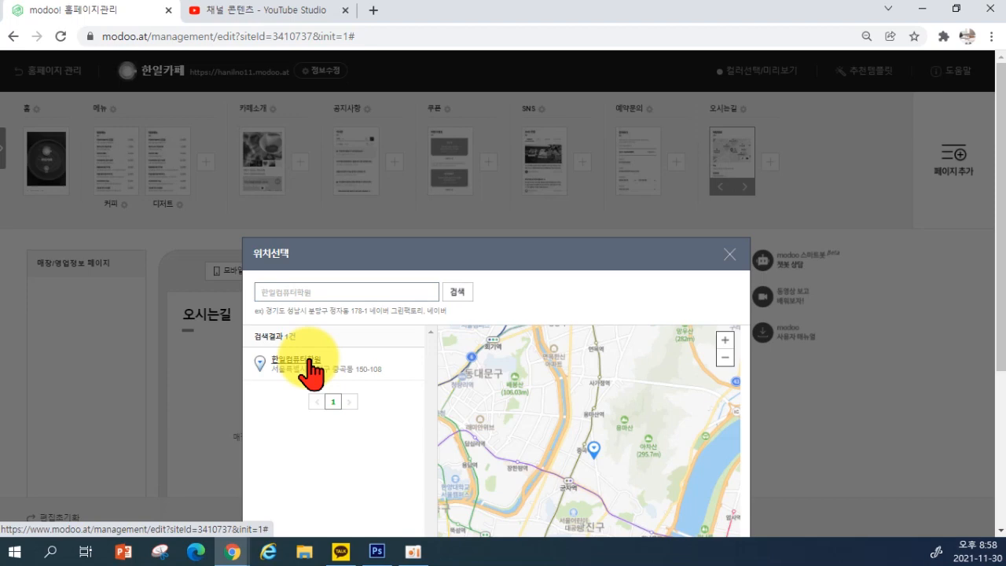
scroll(411, 426, down, 3)
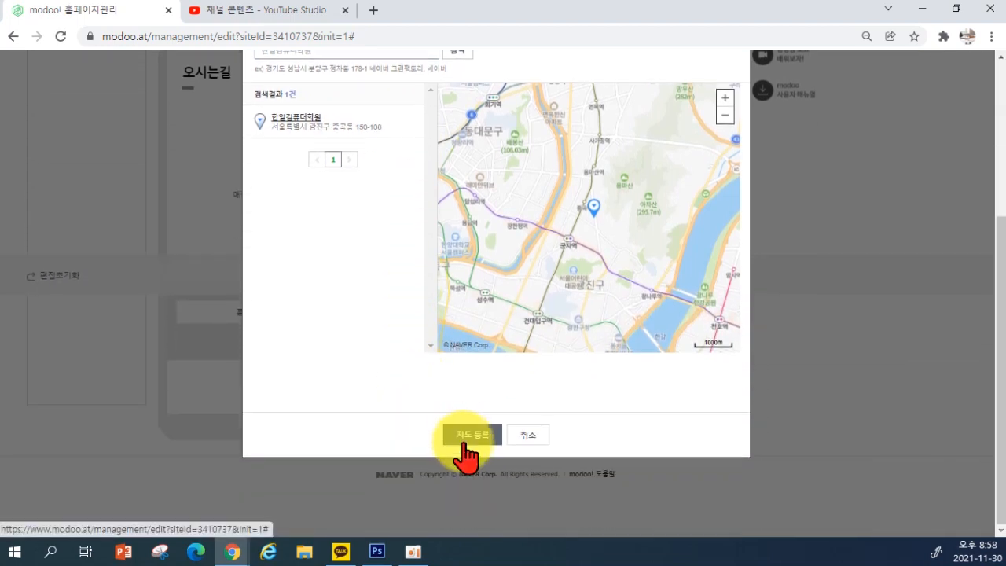
click(466, 442)
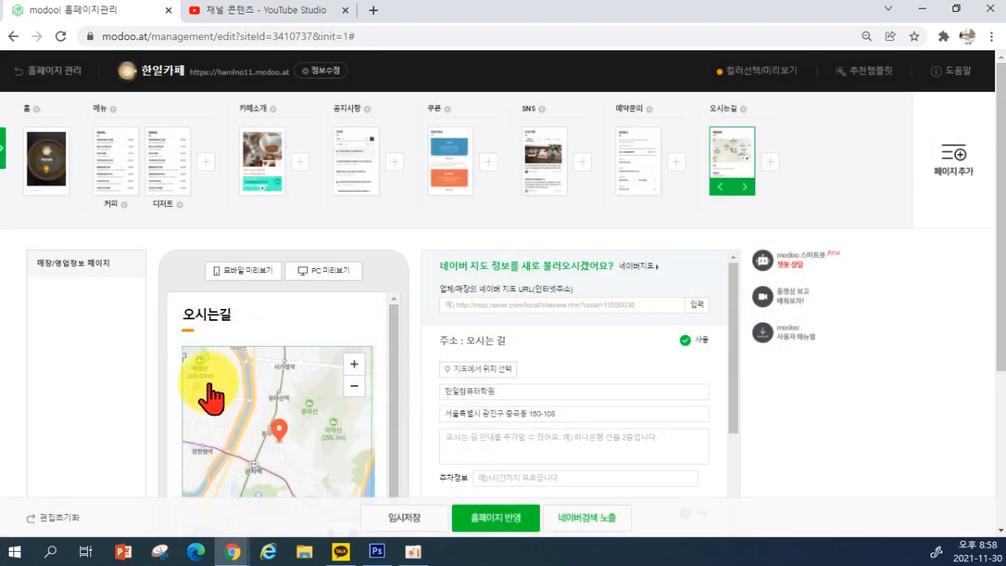
scroll(311, 375, down, 1)
scroll(382, 353, down, 2)
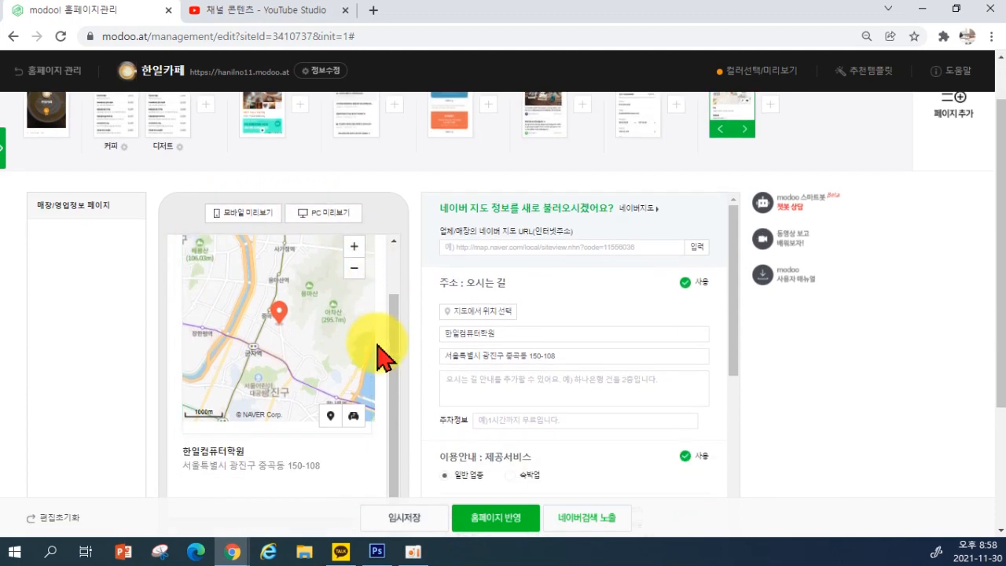
scroll(383, 363, up, 1)
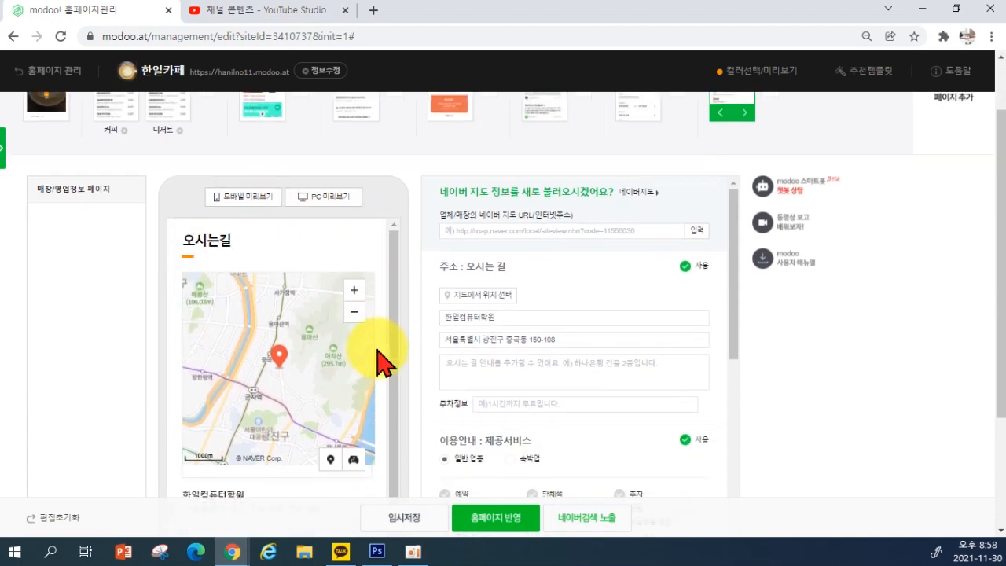
scroll(380, 361, down, 1)
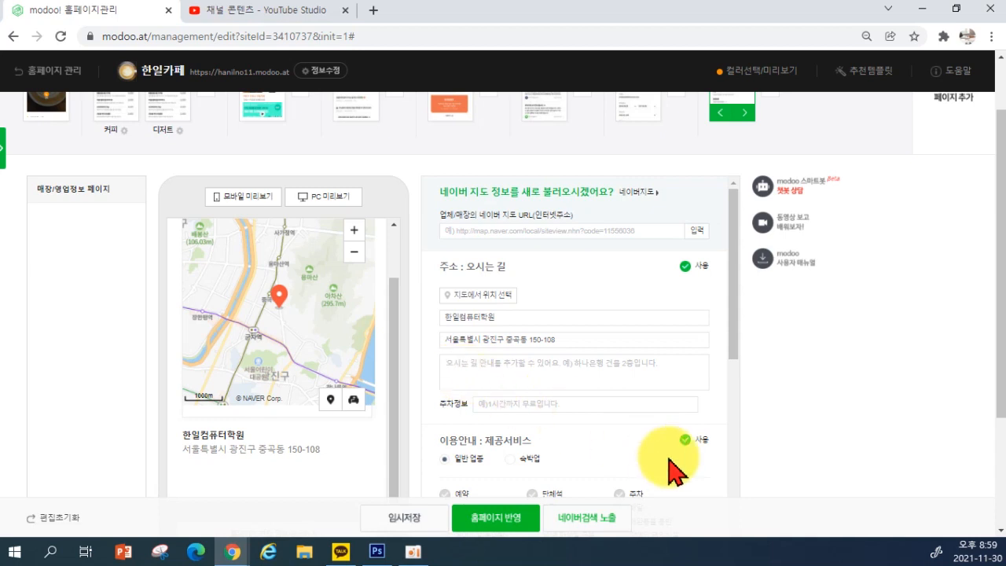
text(대)
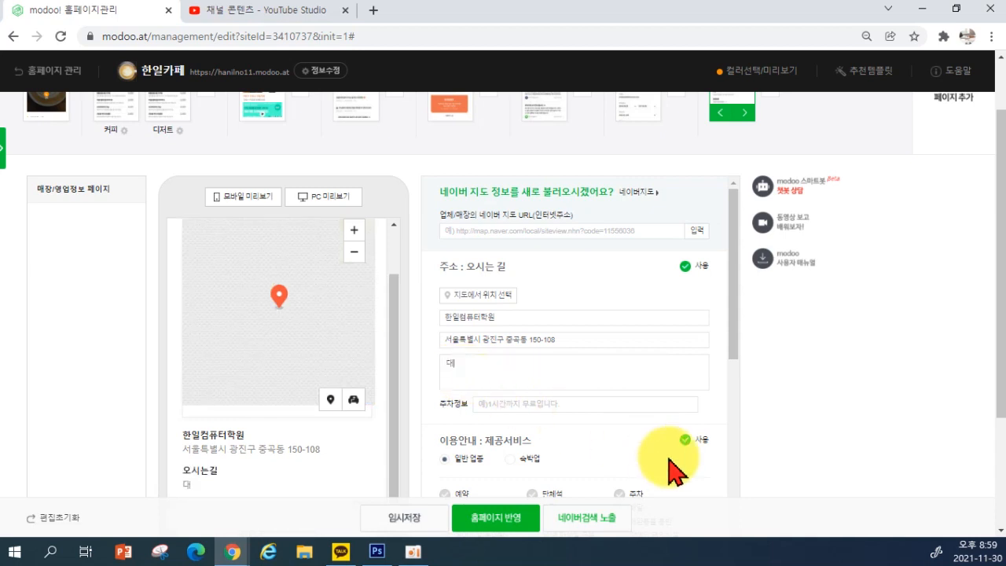
text(원여고 맞은편 큰)
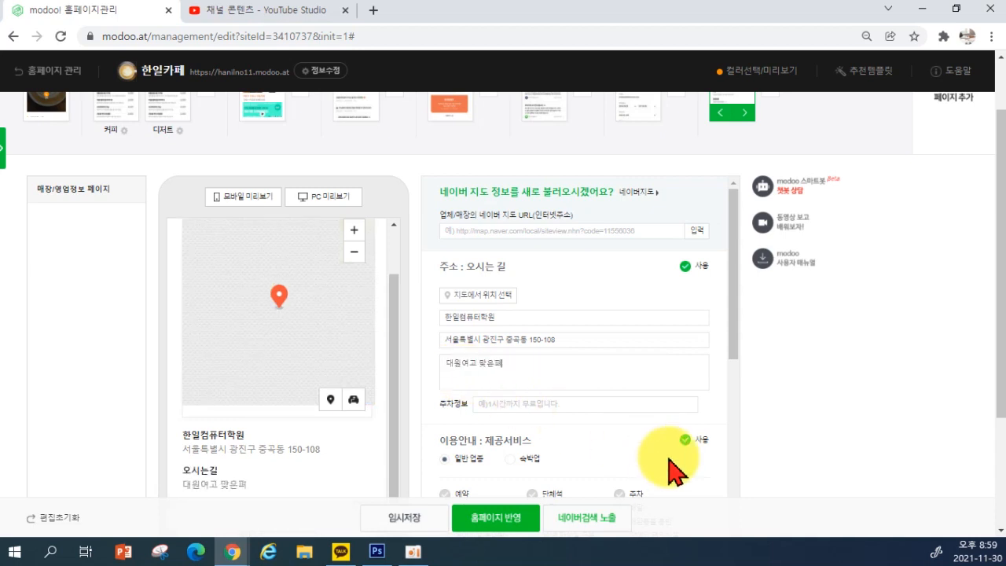
text(길가 세븐)
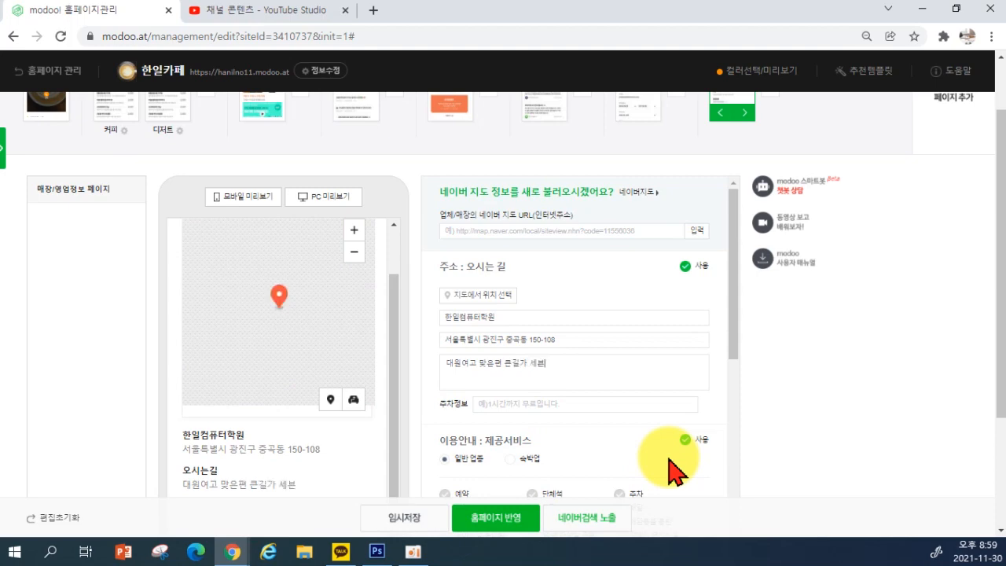
text(일레븐 대원이)
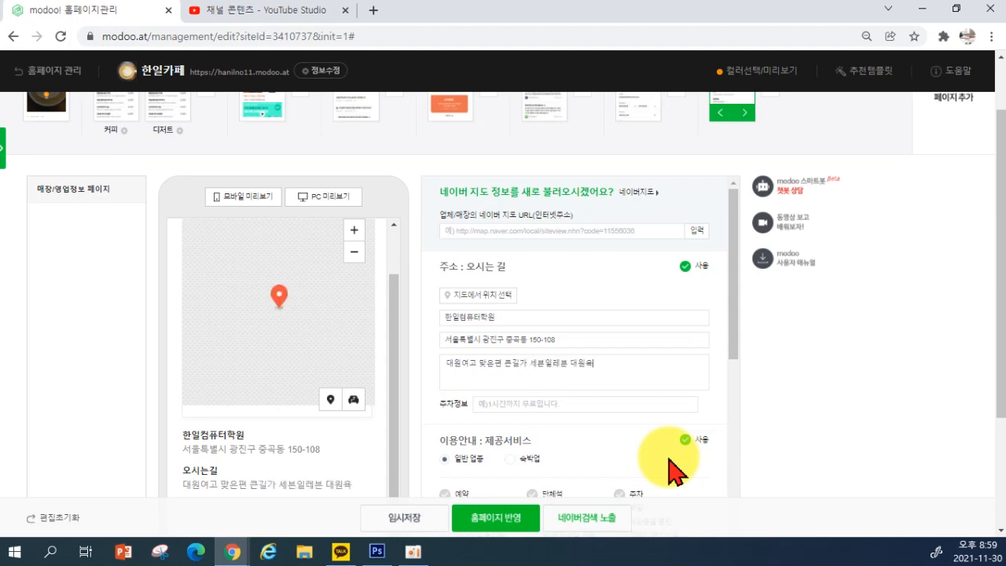
text(고점 4층)
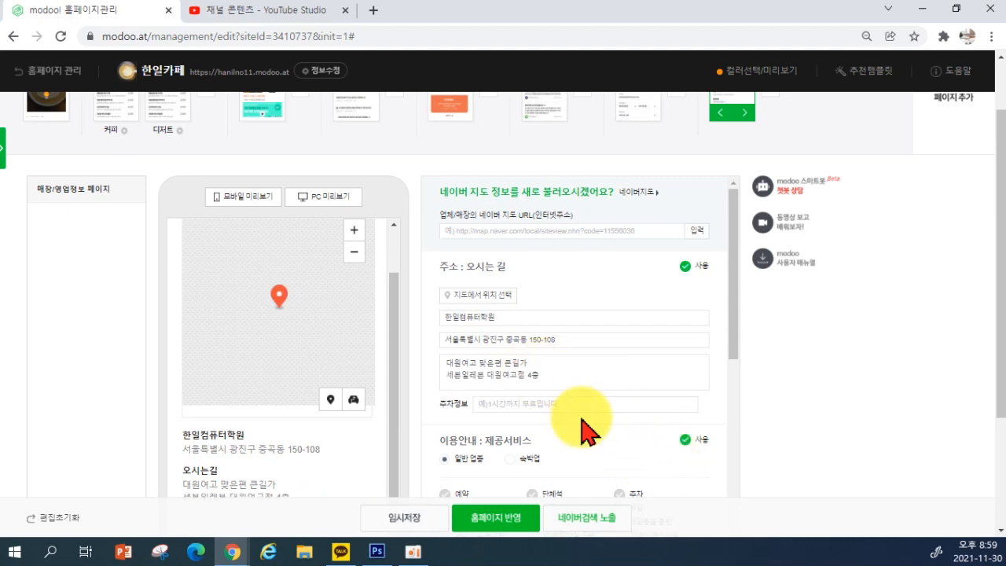
scroll(570, 370, down, 1)
Set the parking information to '주차가능 4대'
click(505, 331)
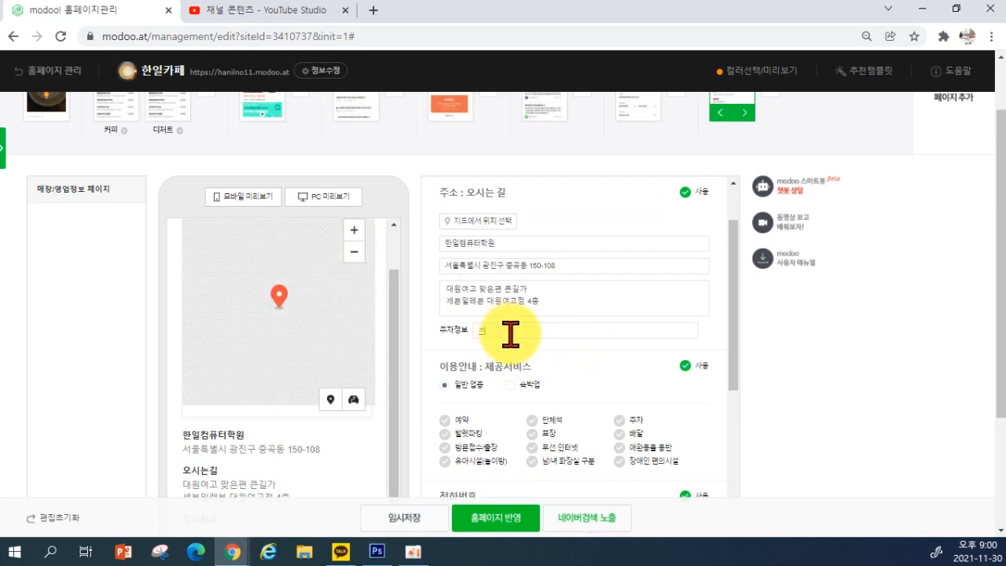
text(주차가능 4대)
scroll(539, 322, down, 2)
scroll(330, 455, down, 1)
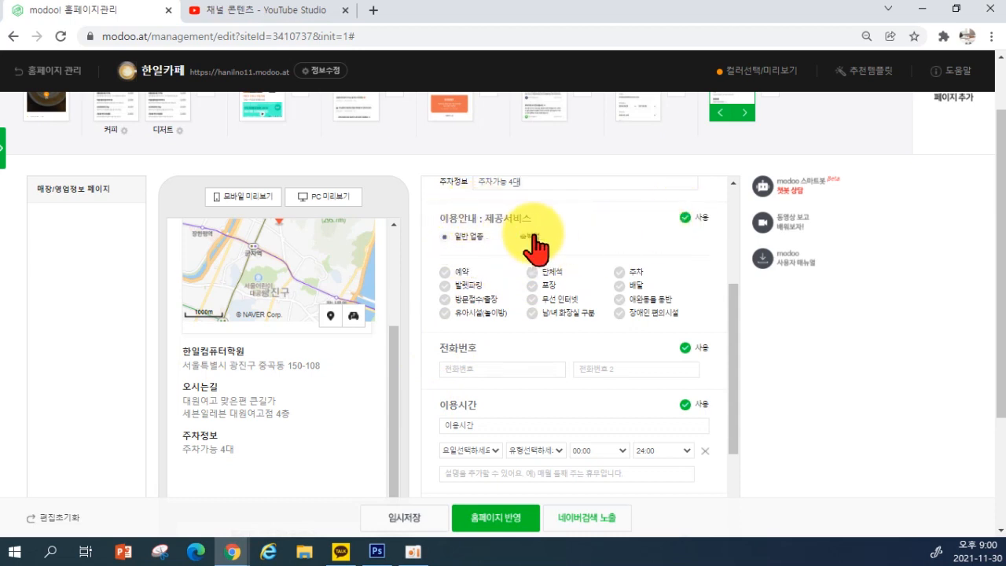
Under 제공서비스, tick 주차, 무선 인터넷, 단체석, 예약, 포장 and 배달
click(689, 219)
click(689, 219)
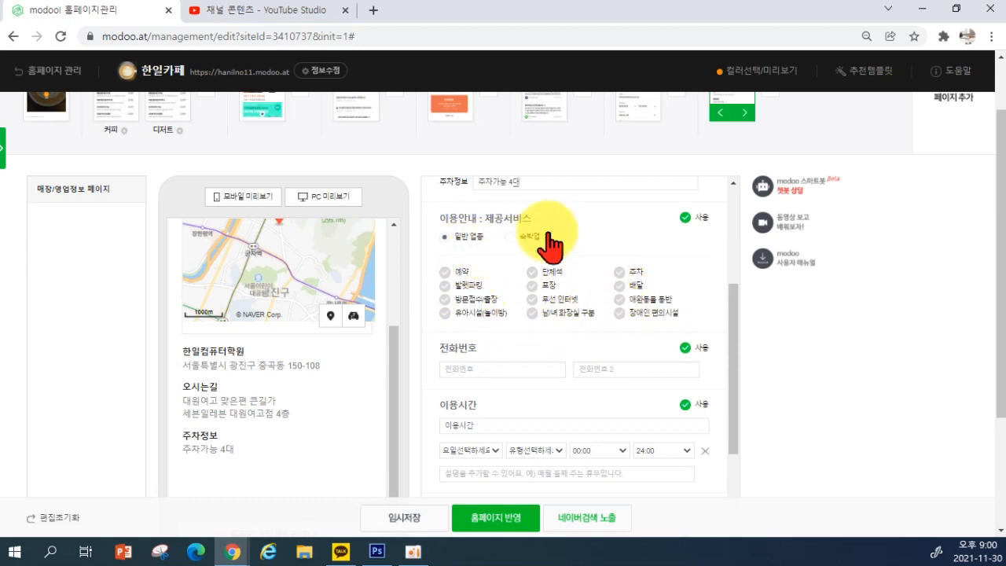
click(683, 220)
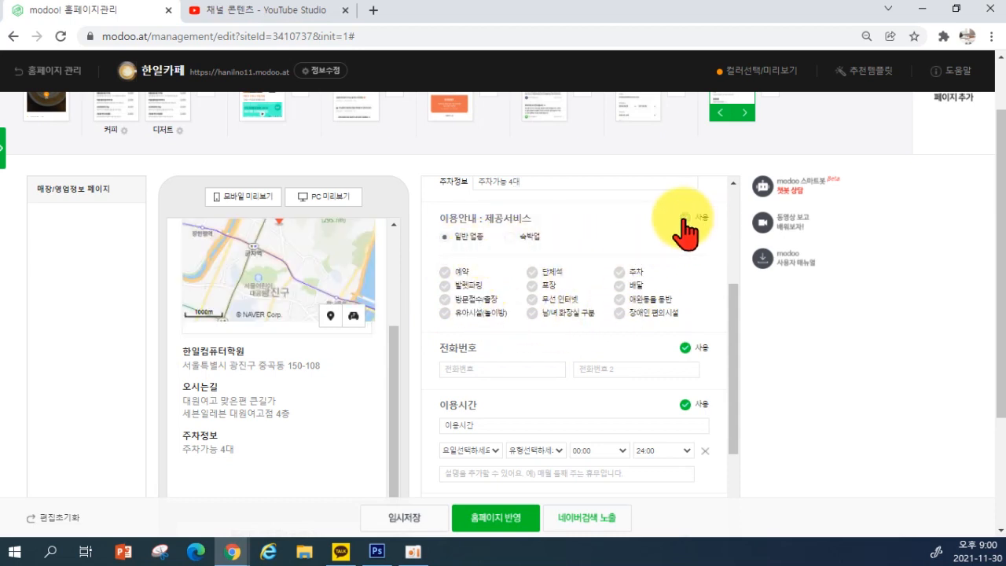
click(682, 222)
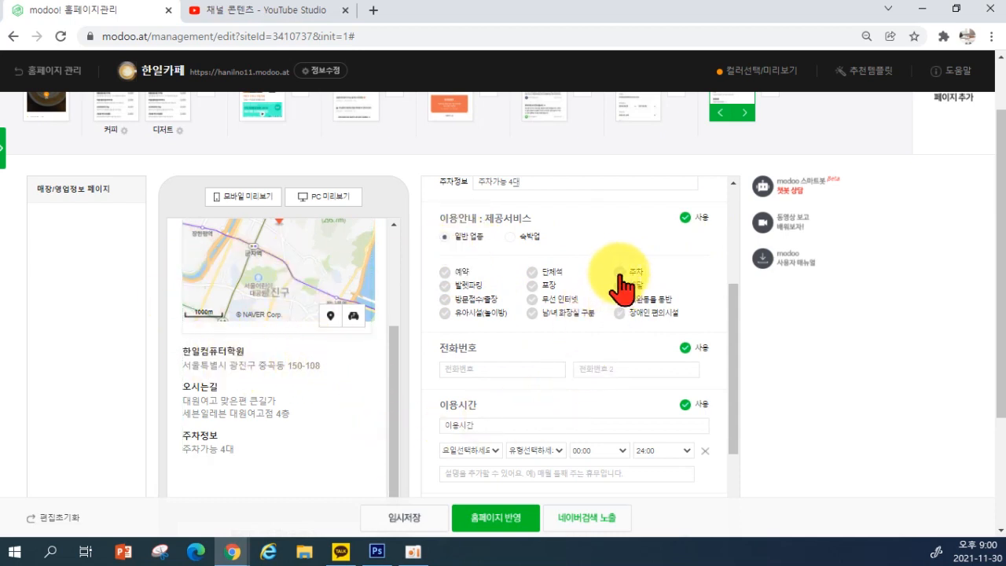
click(619, 274)
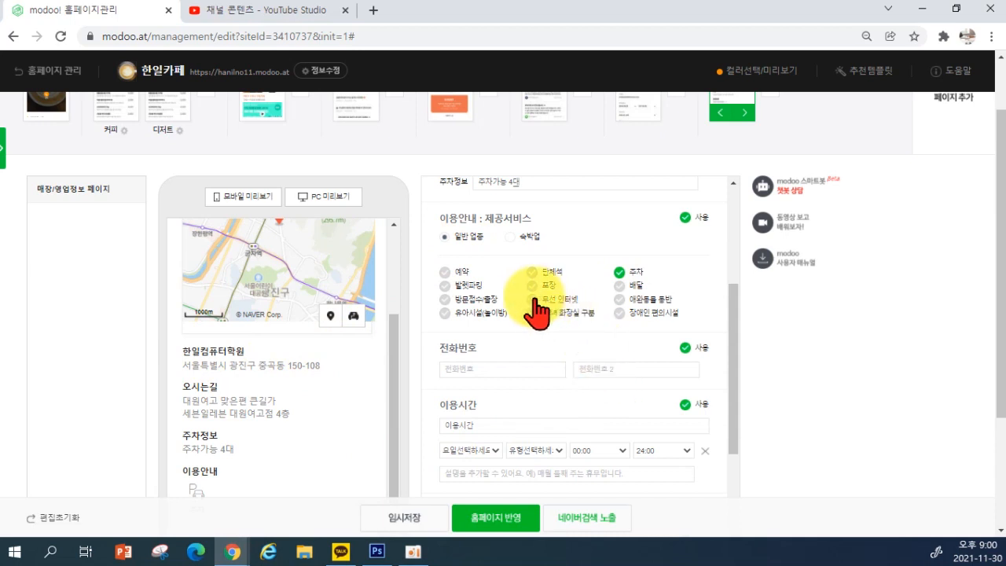
click(534, 300)
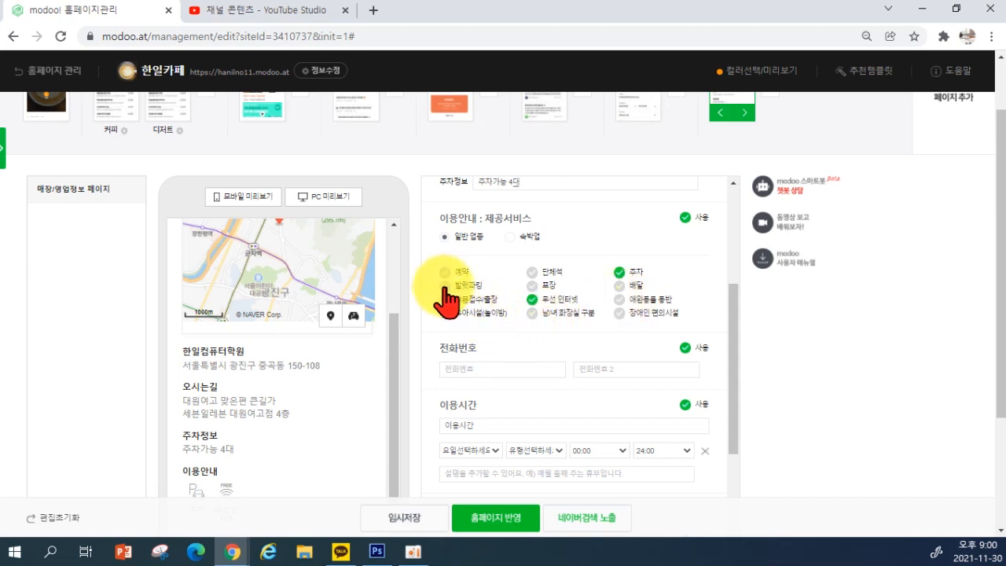
click(532, 271)
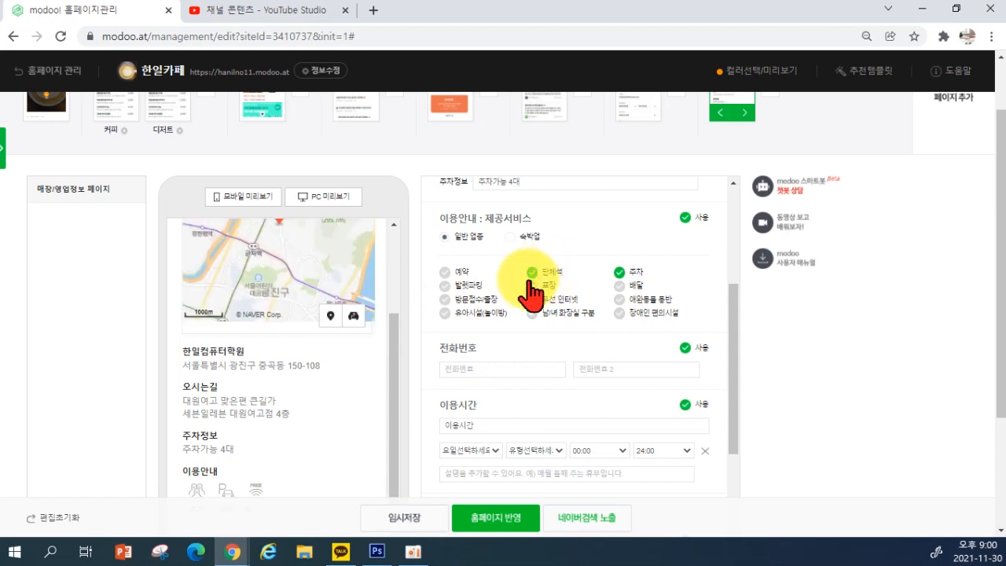
click(445, 272)
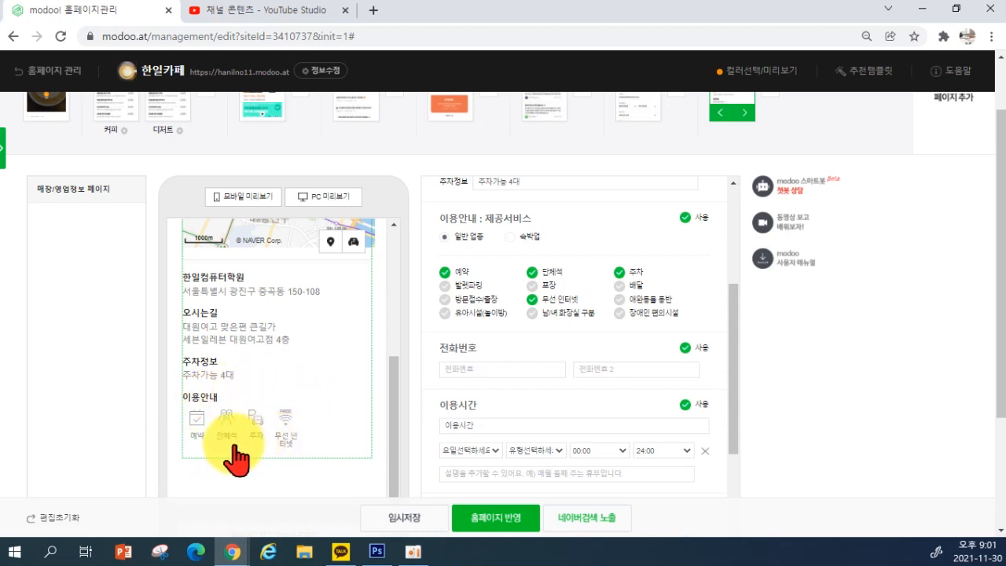
click(532, 286)
click(618, 286)
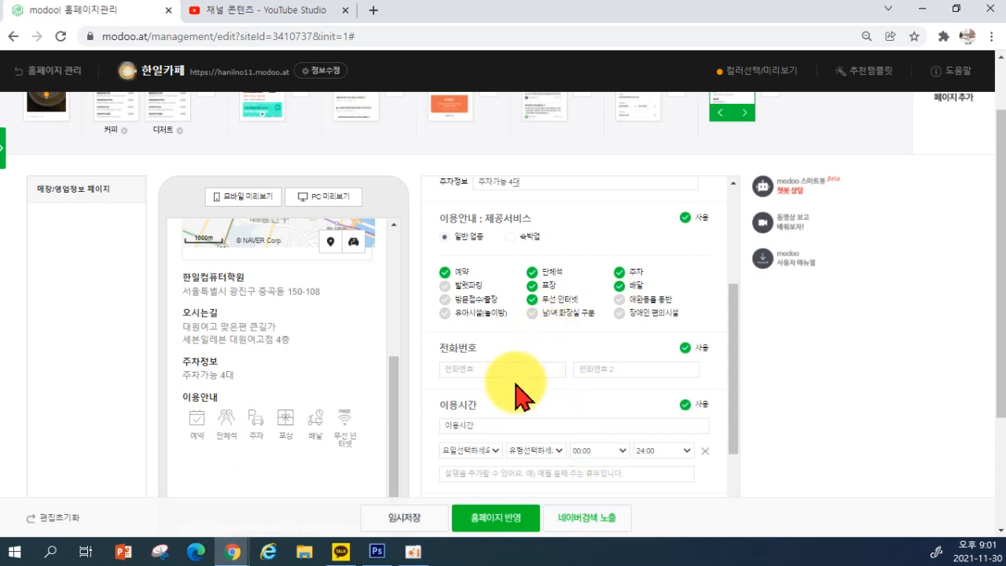
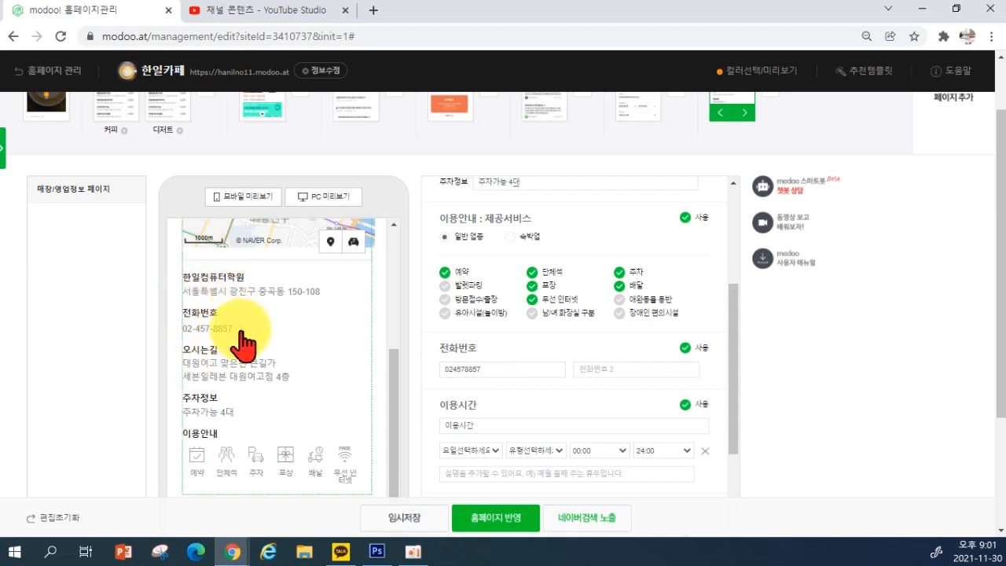
Enter the café's phone number in the 전화번호 field, correcting a mistyped digit
scroll(340, 406, down, 2)
scroll(464, 428, down, 2)
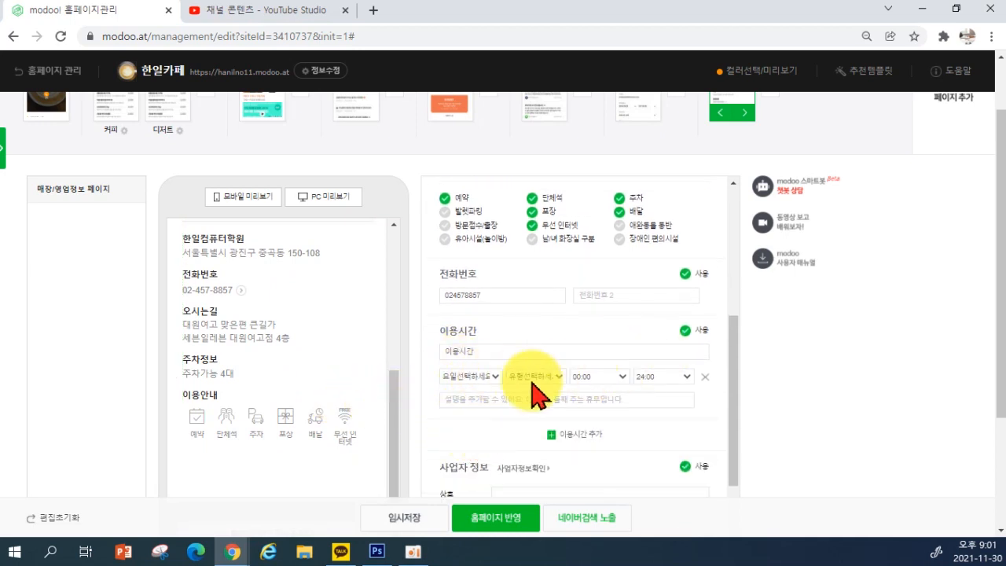
Enable the 이용시간 section and apply the hours to 평일
click(685, 331)
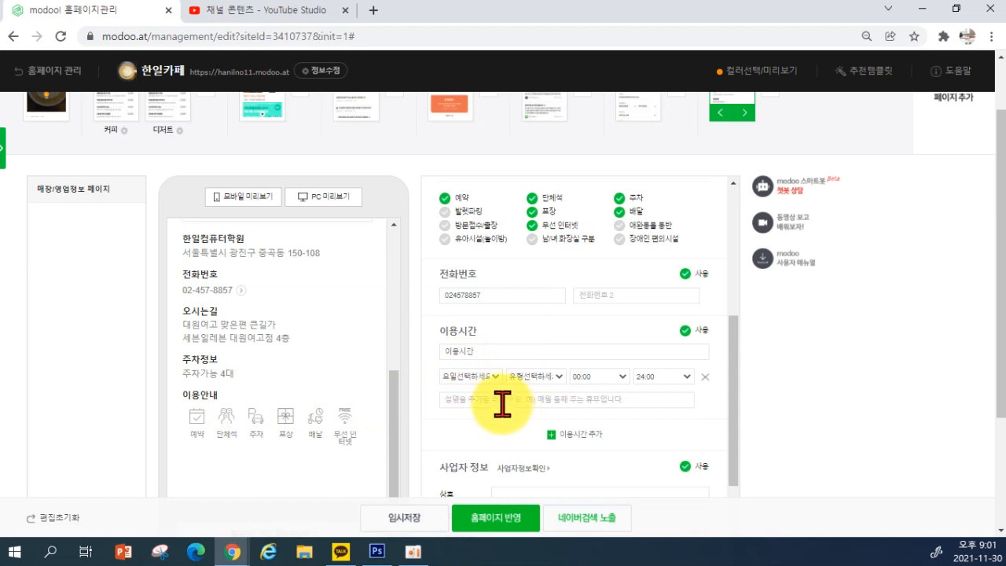
click(485, 382)
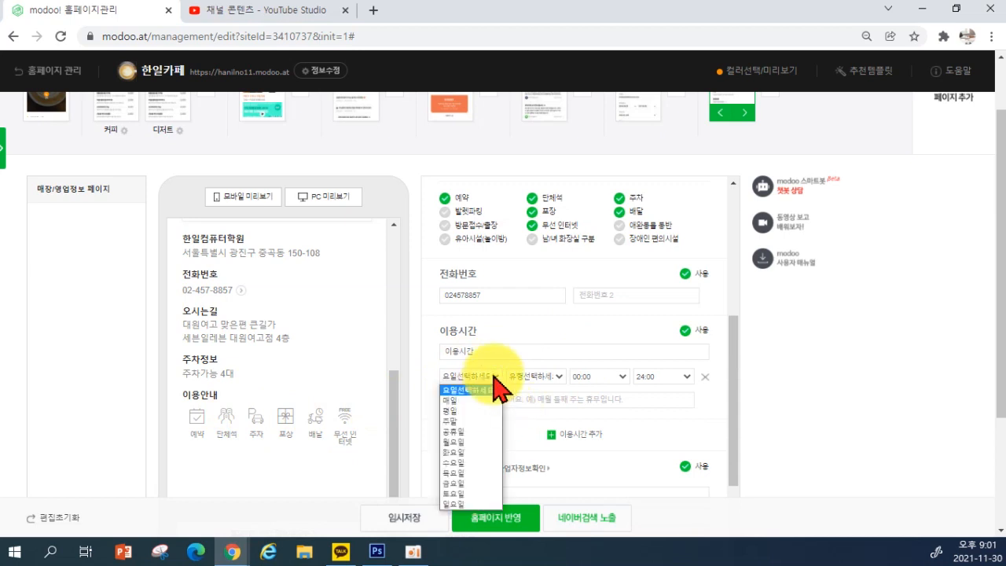
click(464, 410)
click(555, 378)
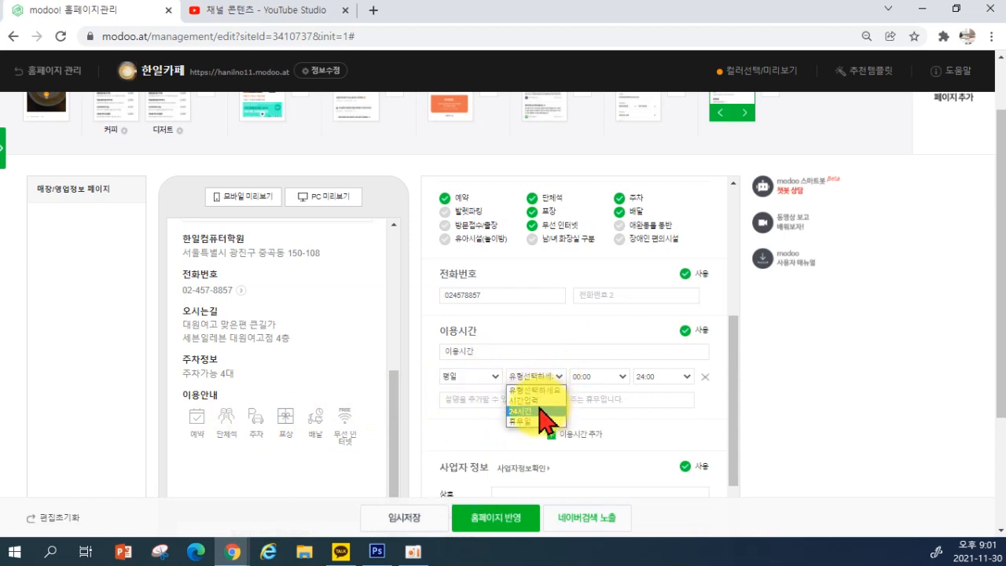
click(588, 382)
Set the weekday opening time to 10:00 and closing time to 21:00
click(598, 377)
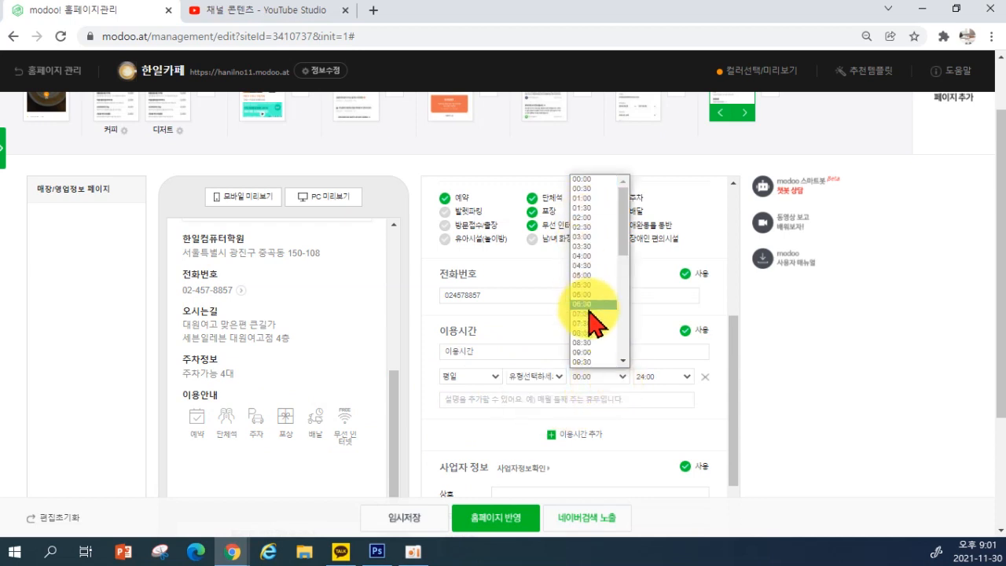
scroll(590, 319, down, 3)
click(590, 226)
click(617, 378)
scroll(605, 285, down, 3)
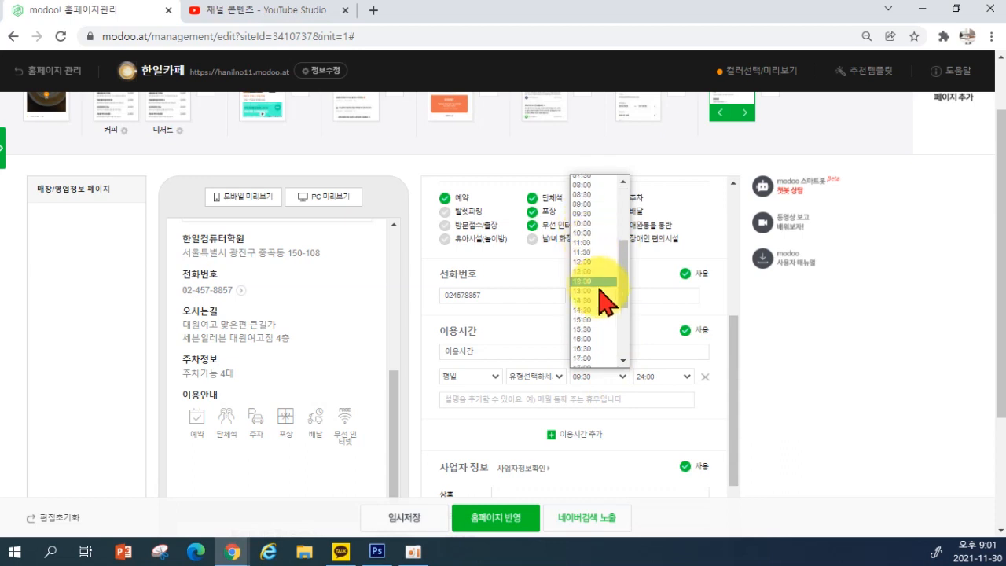
click(594, 223)
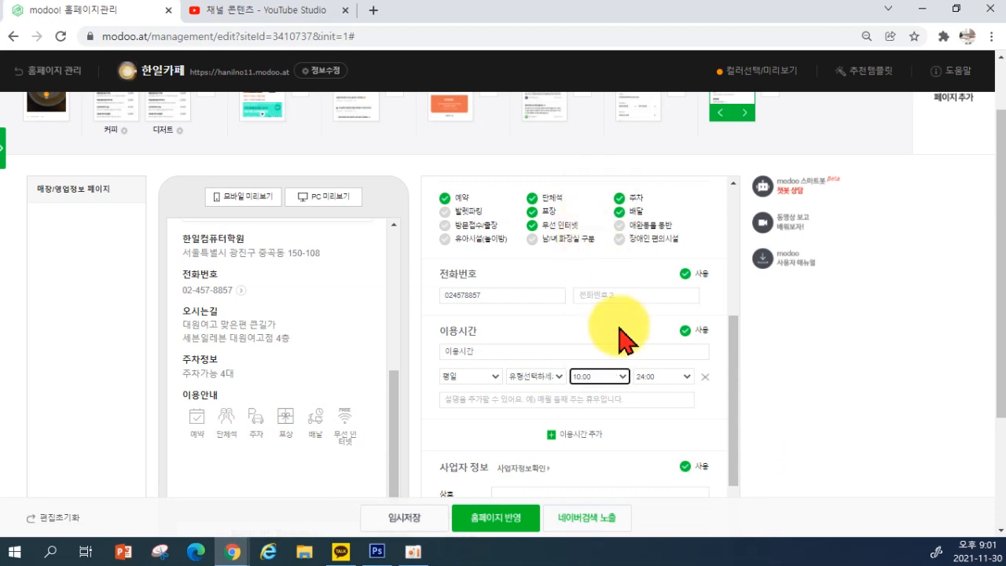
click(657, 379)
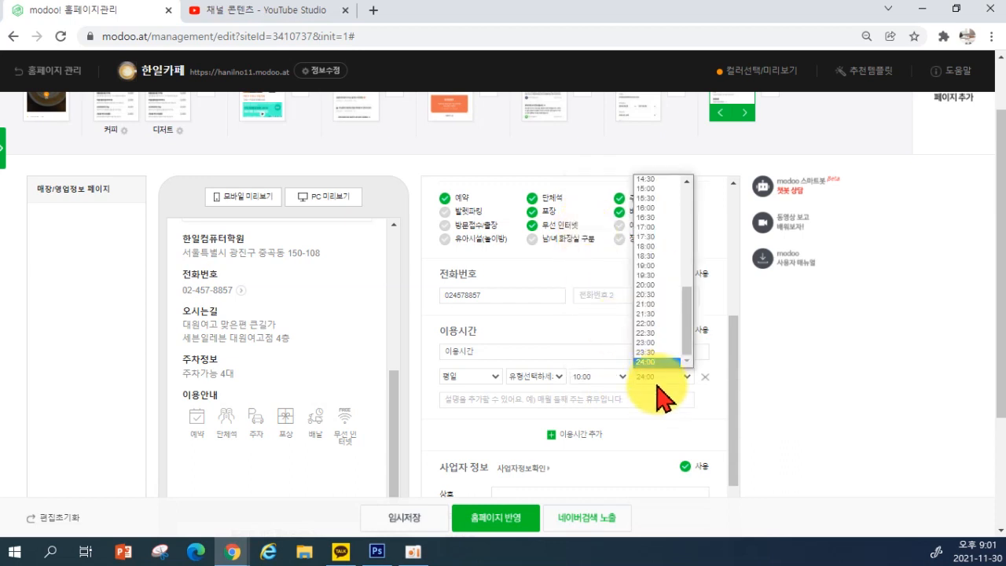
click(655, 326)
click(664, 377)
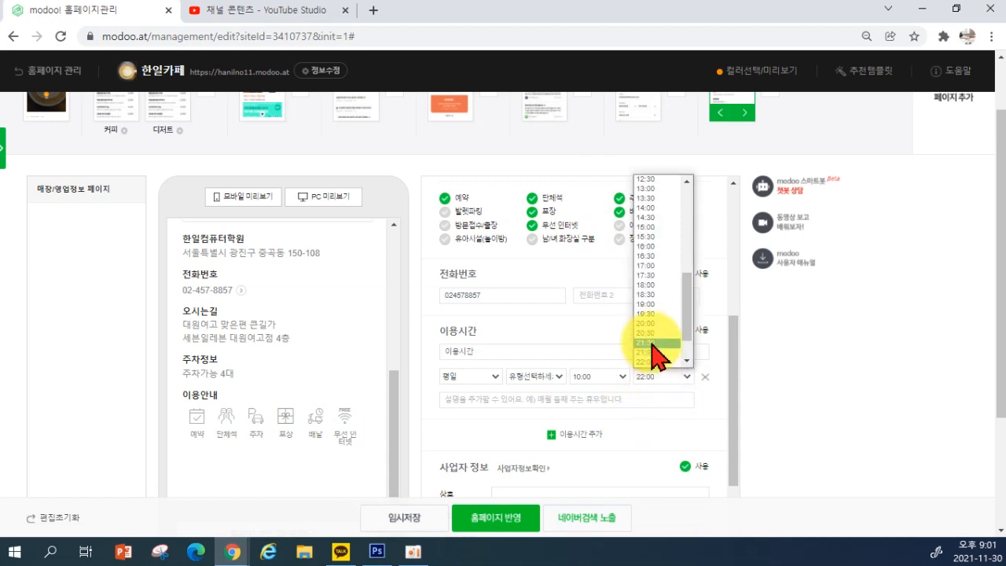
click(653, 343)
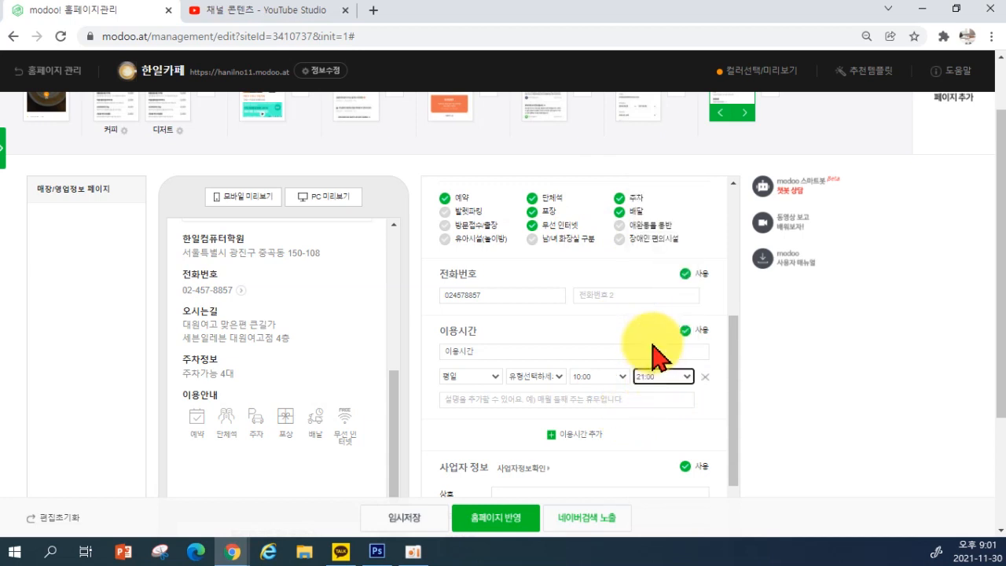
click(461, 396)
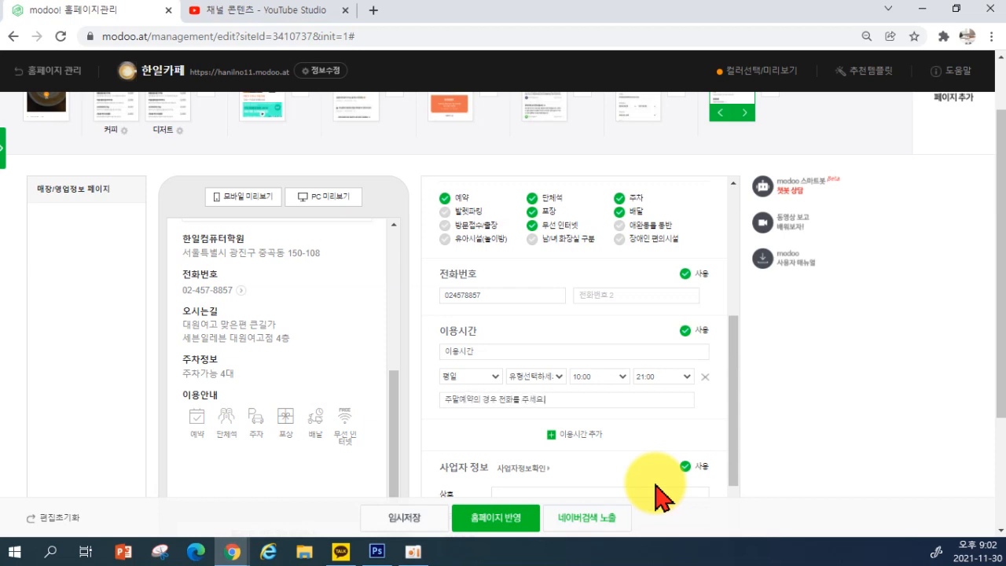
Add a second opening hours row
scroll(274, 363, down, 2)
scroll(397, 354, down, 1)
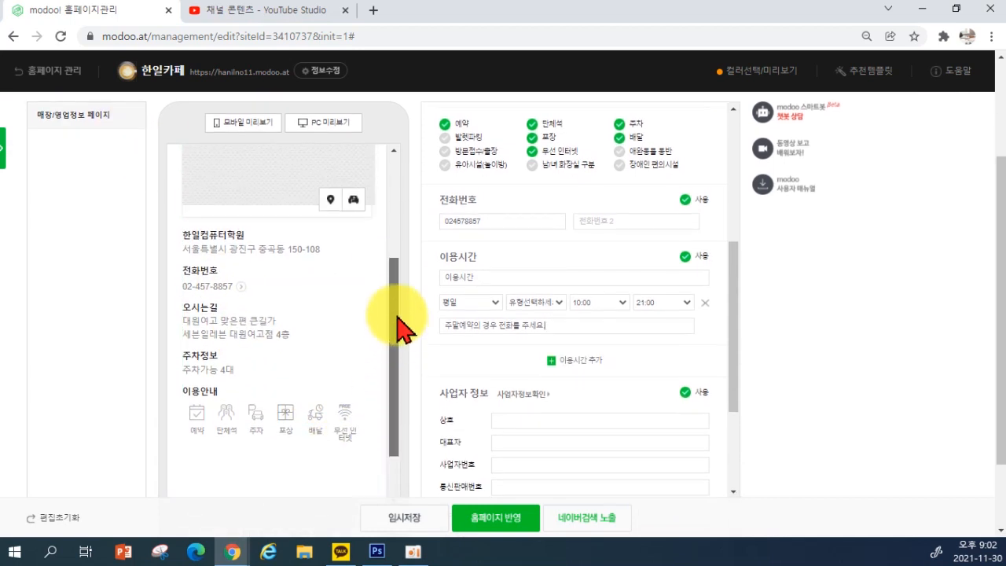
click(702, 363)
scroll(360, 338, up, 5)
scroll(309, 364, up, 2)
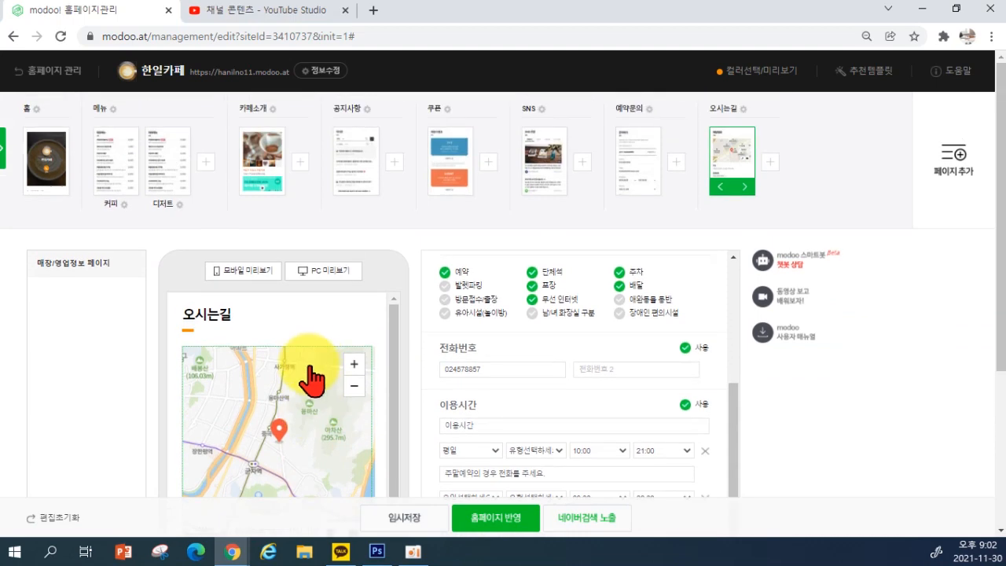
scroll(310, 377, down, 5)
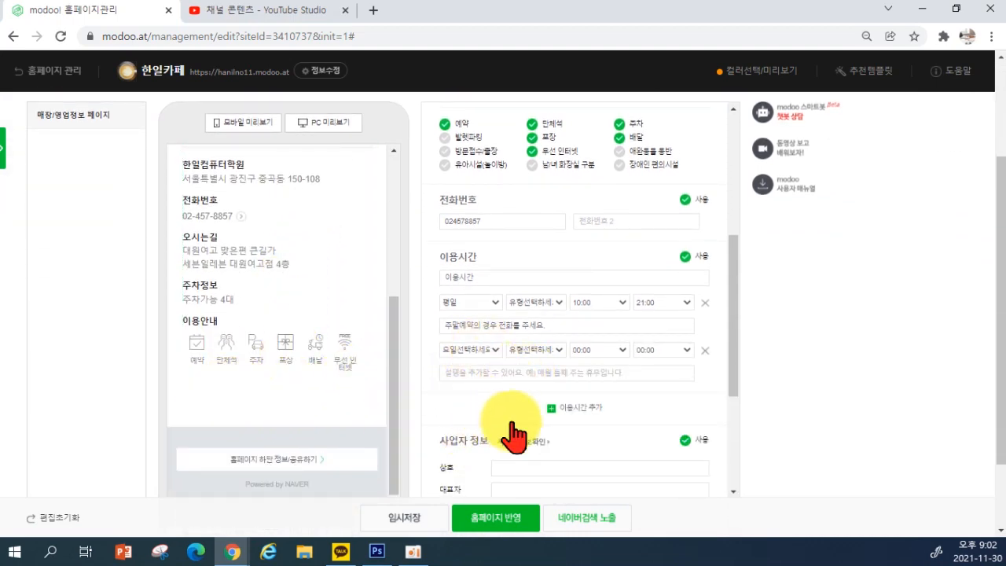
Turn off the 사업자 정보 and 입금계좌 sections
scroll(598, 416, down, 2)
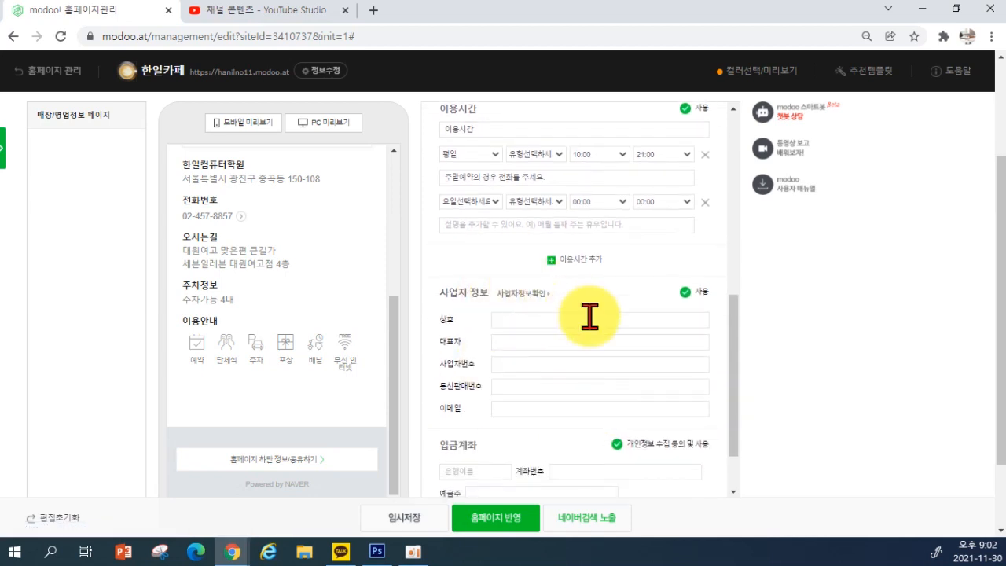
click(688, 292)
scroll(668, 338, down, 1)
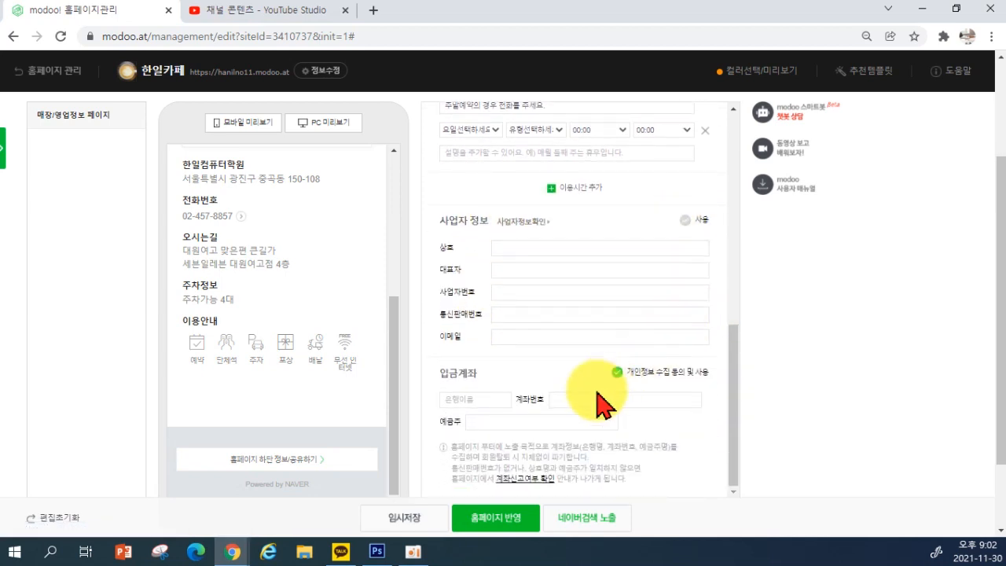
click(616, 372)
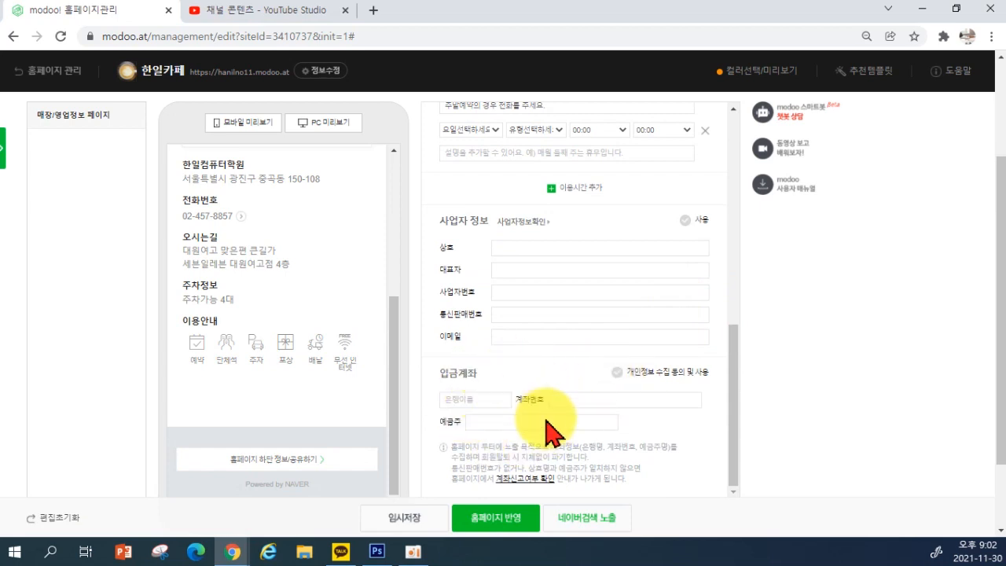
scroll(536, 428, down, 1)
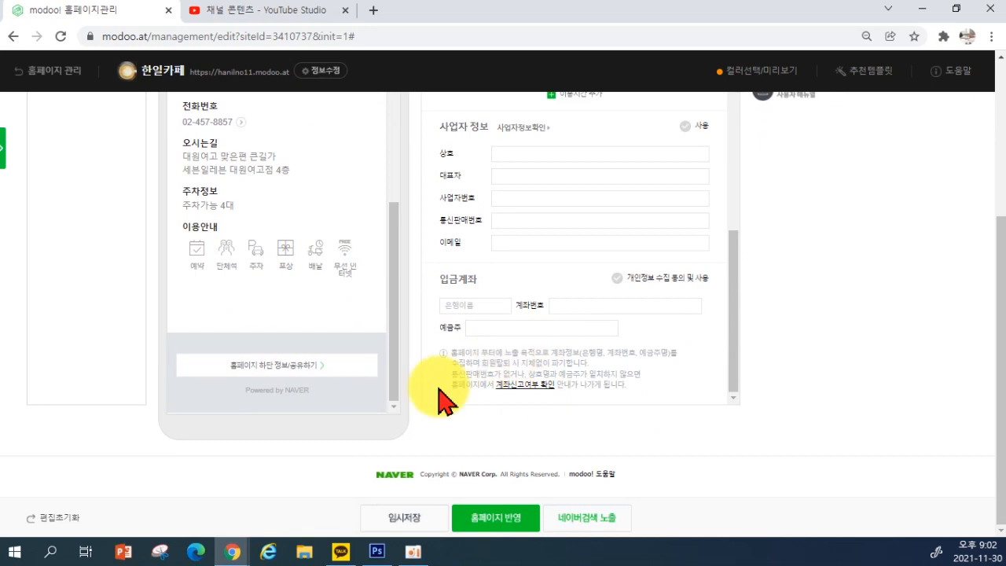
scroll(444, 397, up, 3)
scroll(289, 251, up, 3)
scroll(279, 261, down, 3)
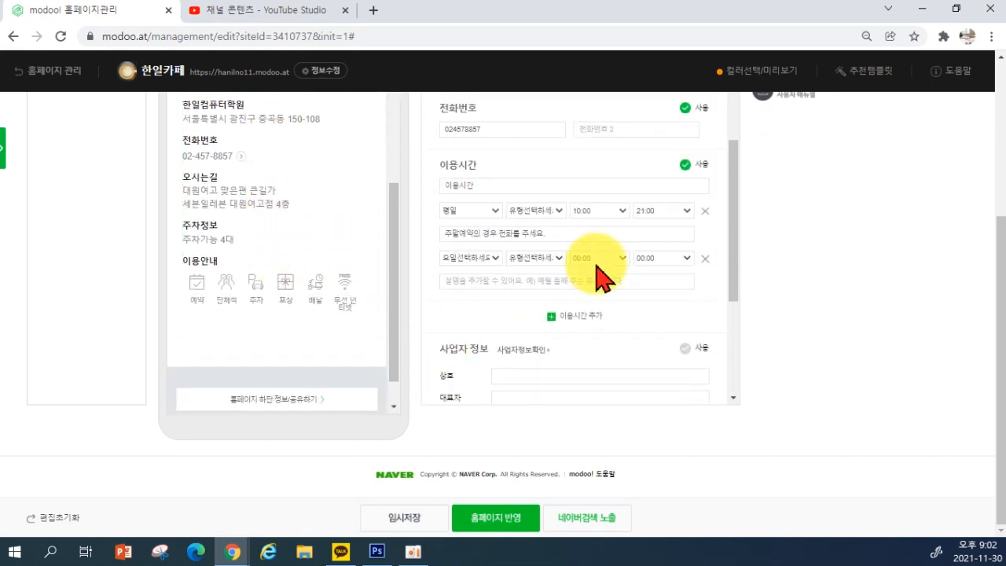
scroll(595, 267, up, 1)
scroll(370, 338, up, 3)
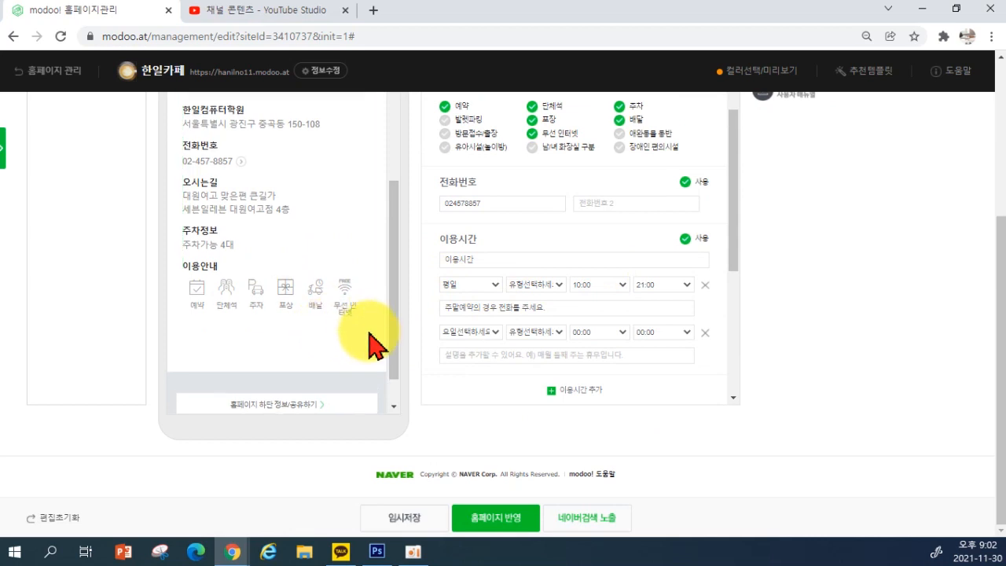
scroll(499, 259, down, 1)
scroll(503, 263, down, 3)
scroll(346, 314, down, 4)
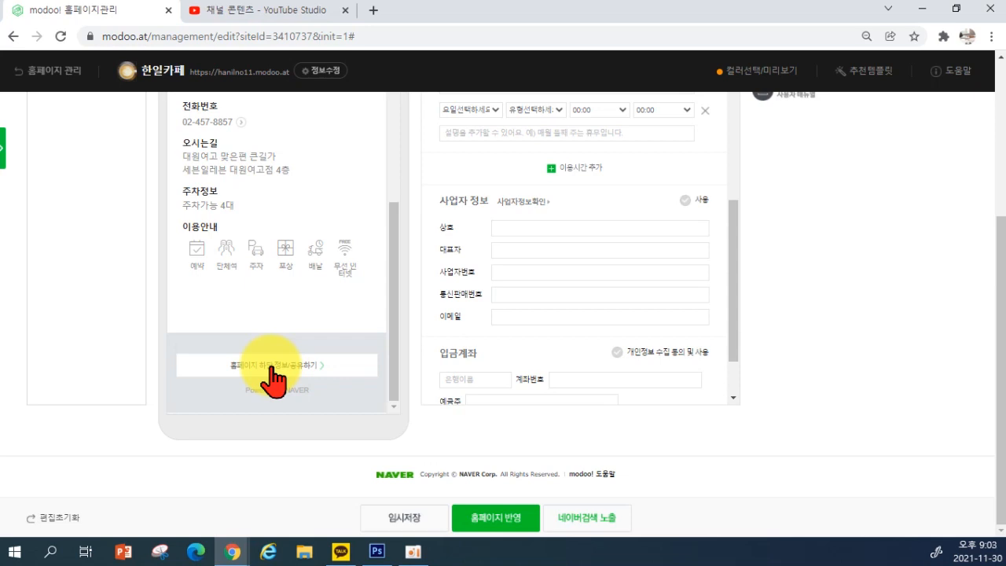
right_click(232, 552)
click(188, 474)
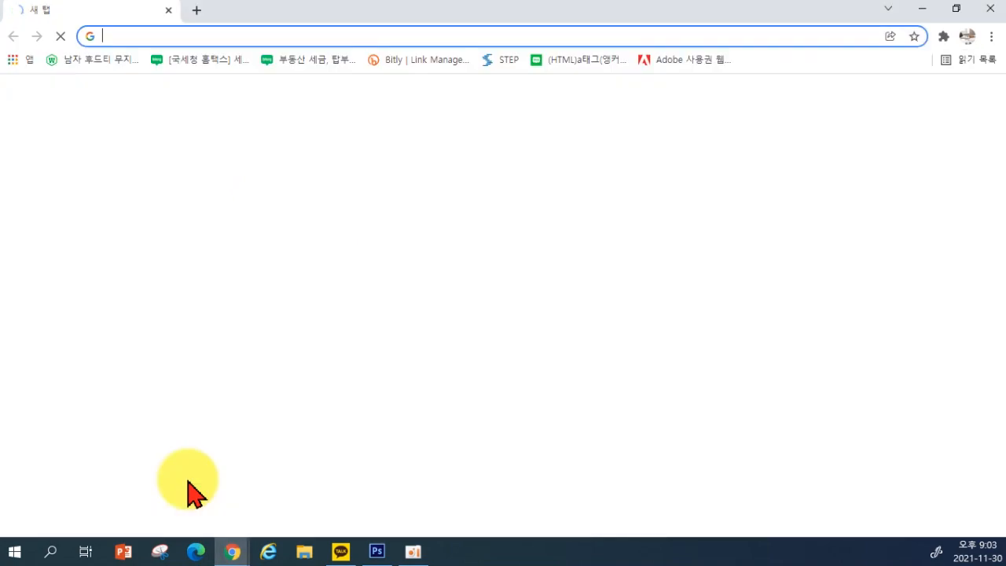
click(336, 396)
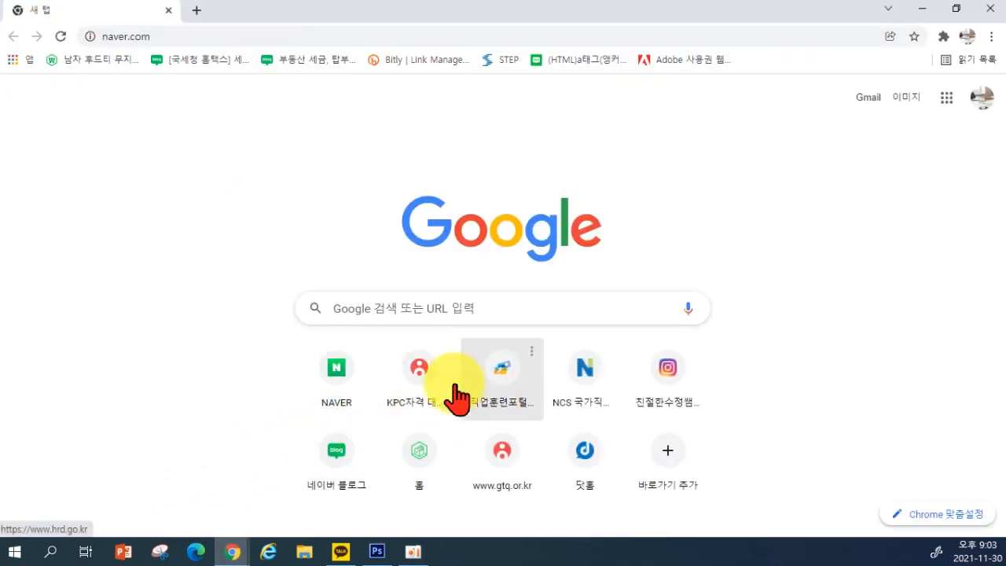
scroll(503, 413, down, 20)
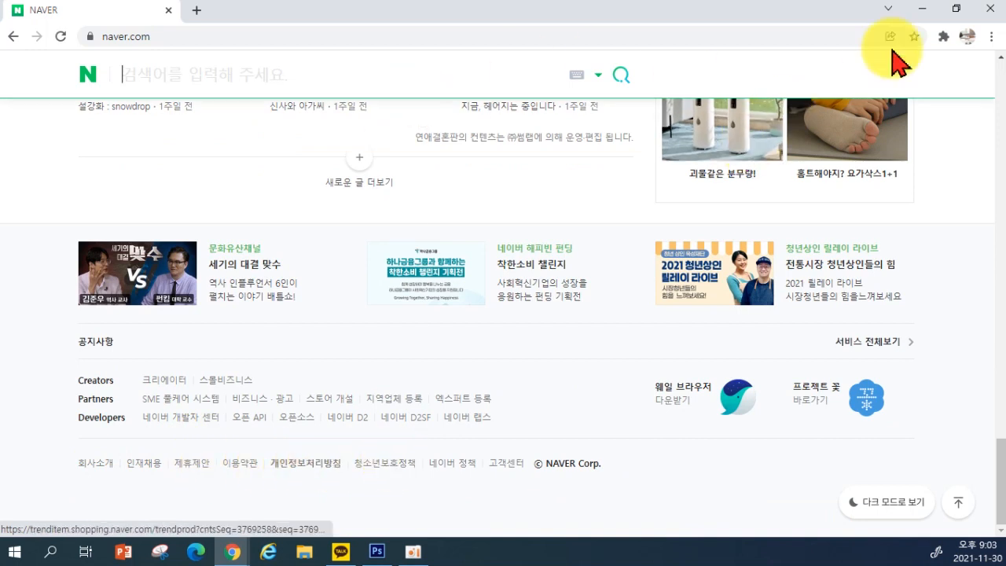
click(922, 11)
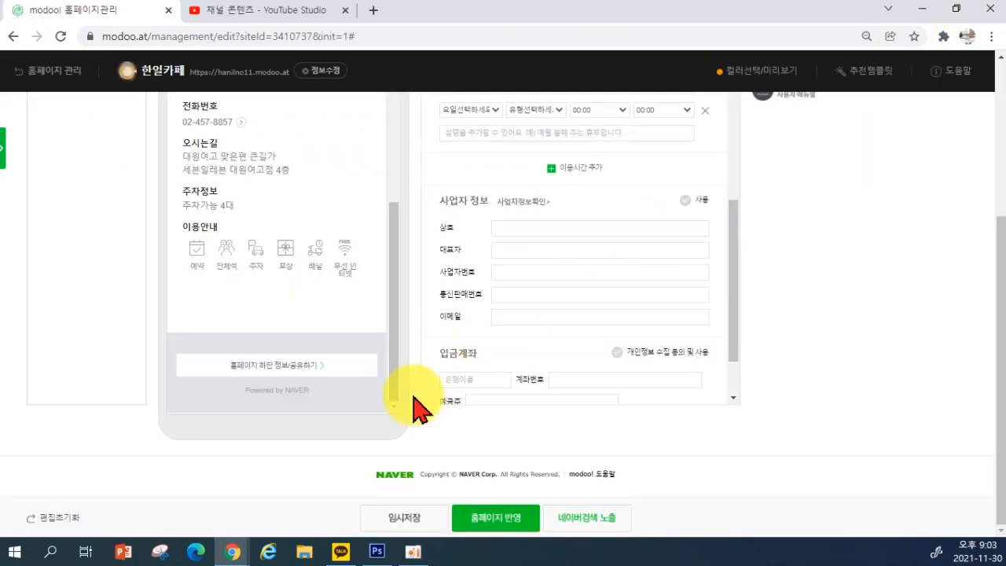
Fill footer info (owner name, business address) and share message '최선을 다하는 한일카페입니다', then save
click(290, 366)
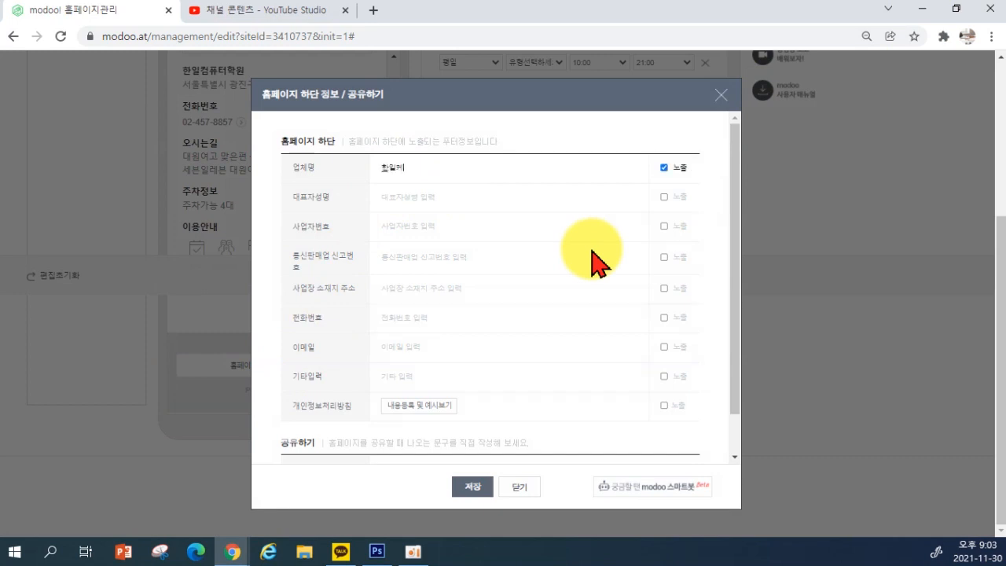
click(475, 196)
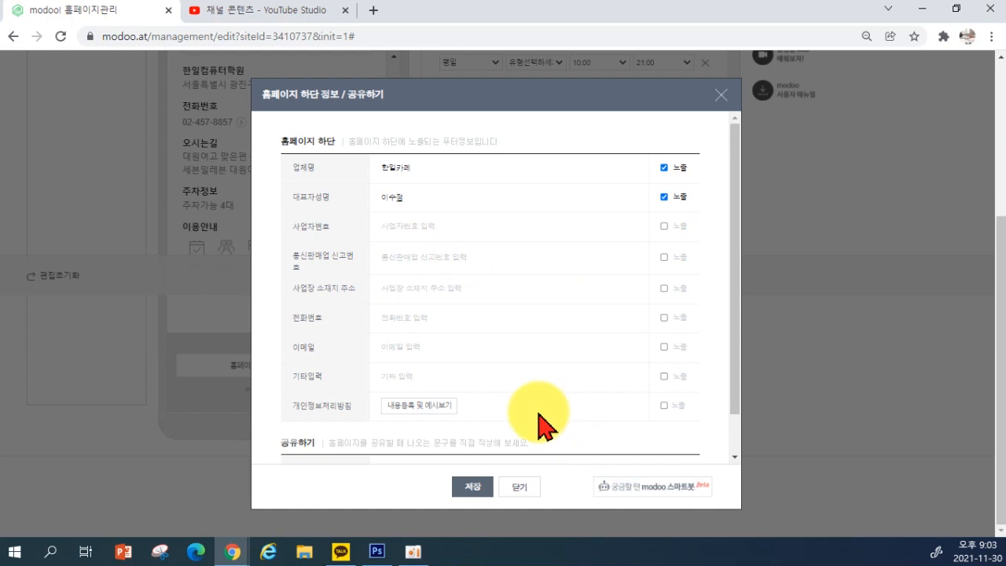
click(398, 288)
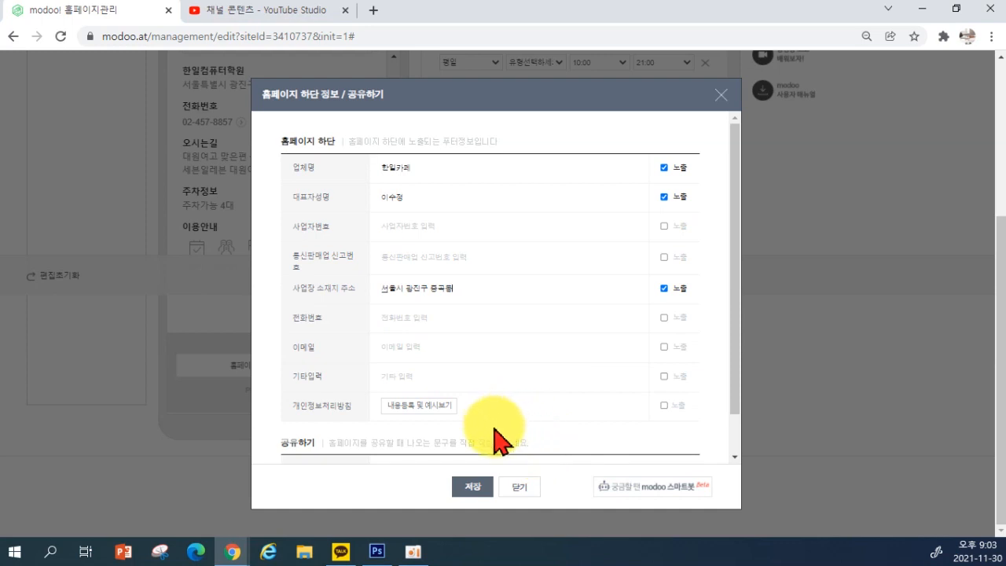
scroll(510, 389, down, 1)
scroll(510, 400, down, 1)
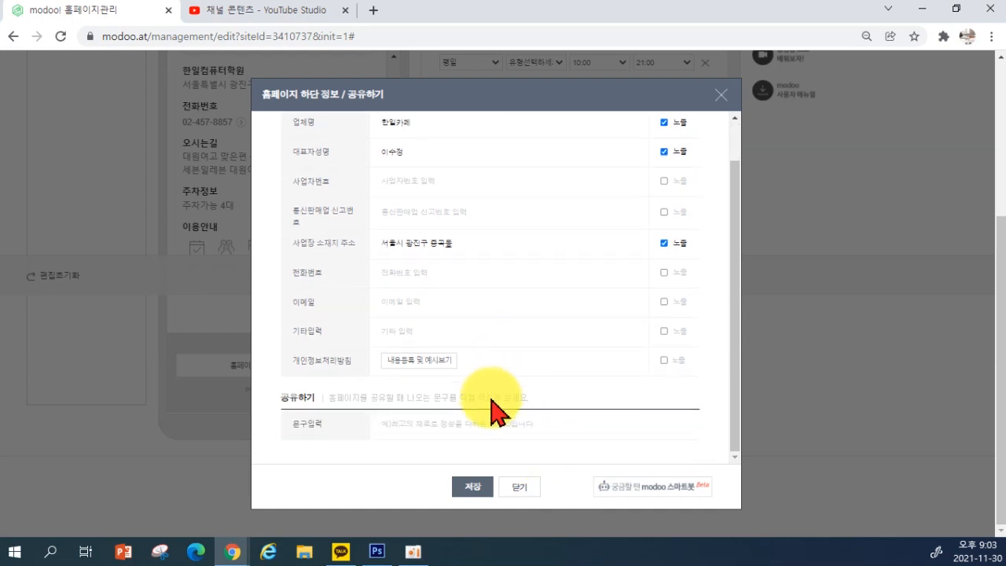
click(382, 422)
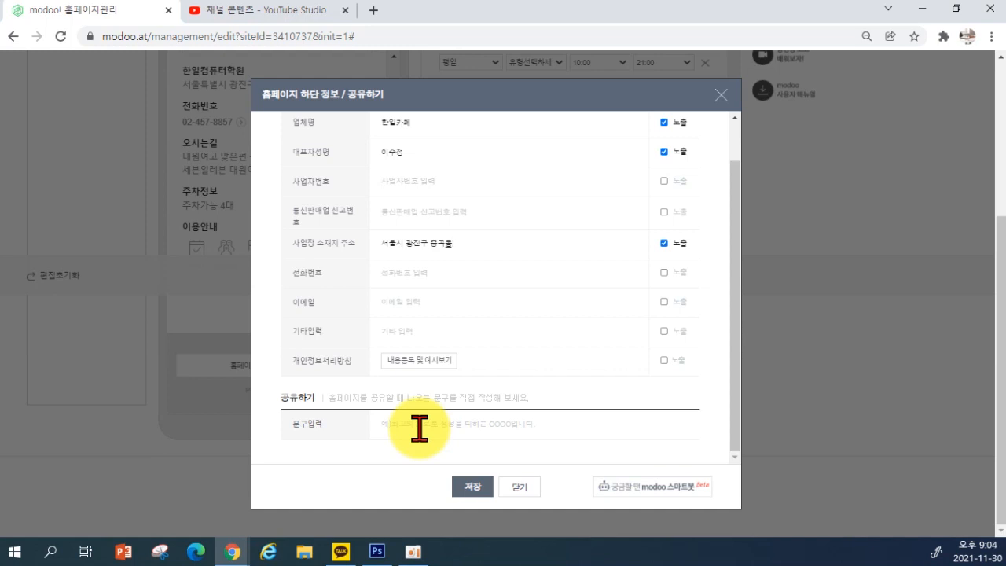
text(최선을 다)
text(하드)
text( 한일카페입니)
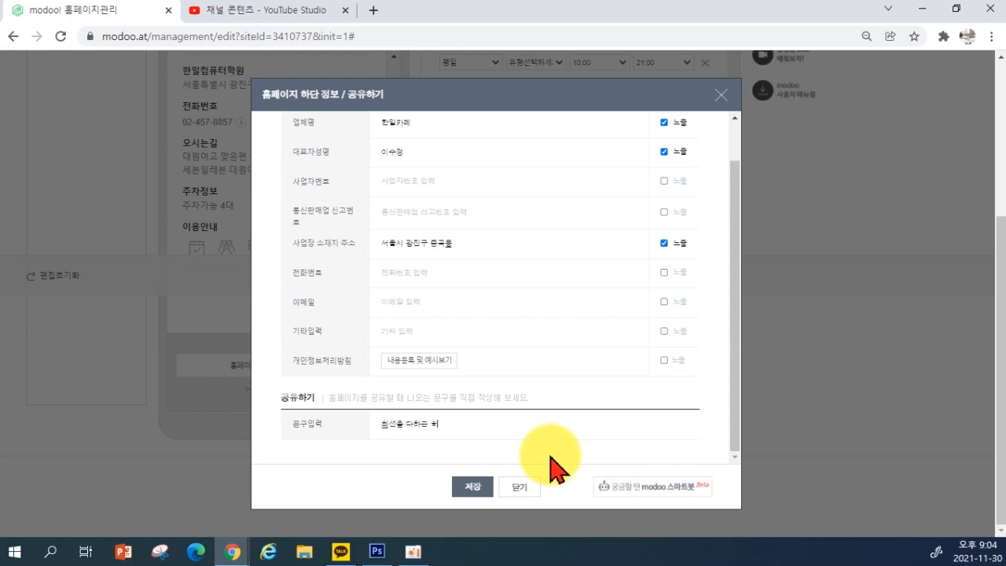
text(다.)
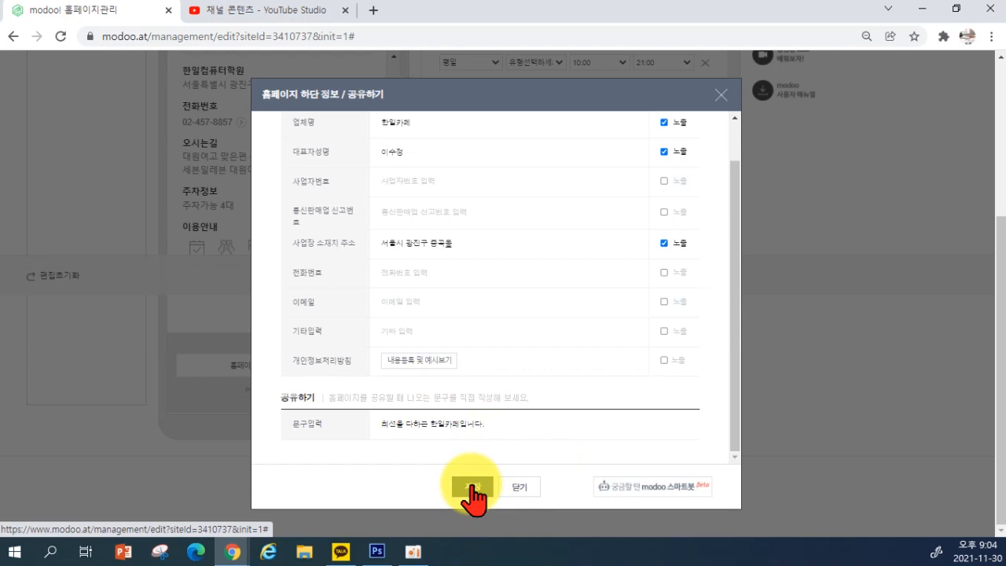
click(474, 489)
click(632, 116)
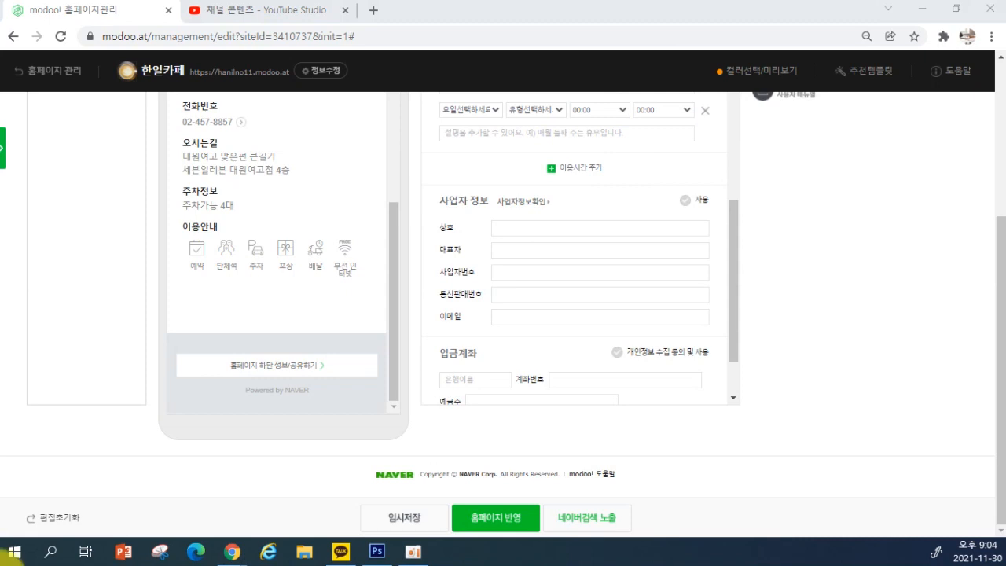
Save the edits as a draft with 임시저장 and close the confirmation
click(407, 521)
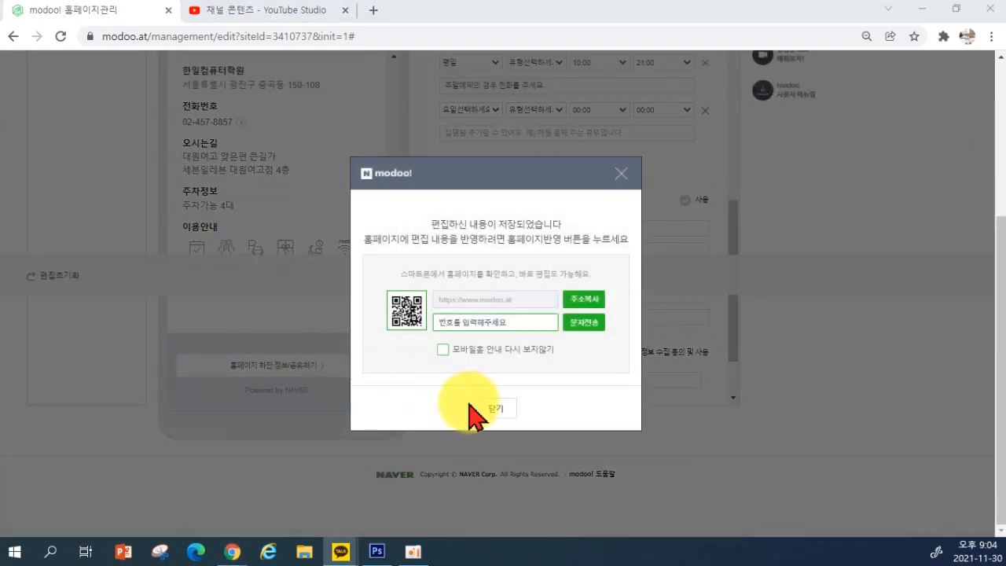
click(475, 408)
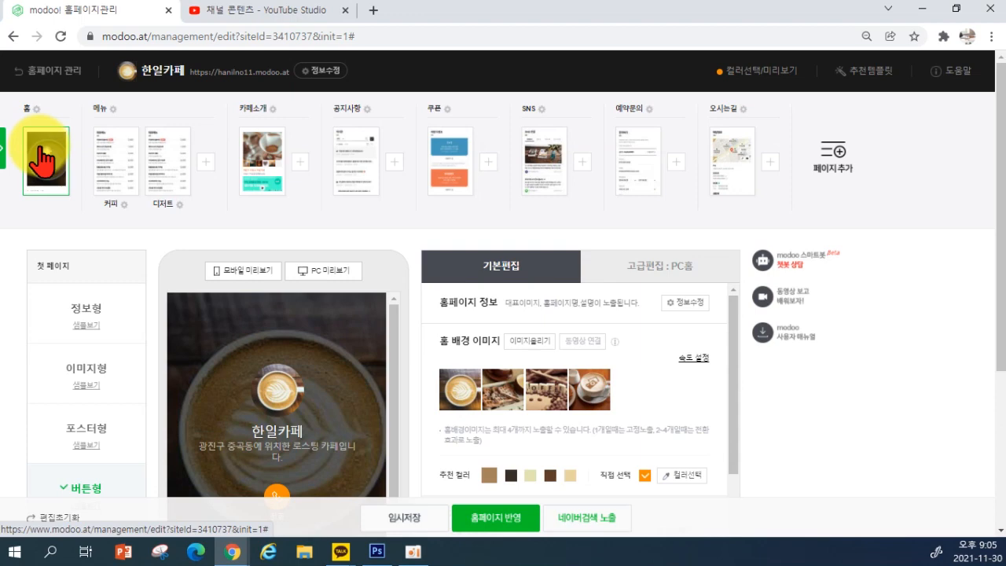
Add a 오시는길 directions button beside 전화, linked to the store information page
scroll(157, 281, down, 3)
scroll(505, 377, down, 5)
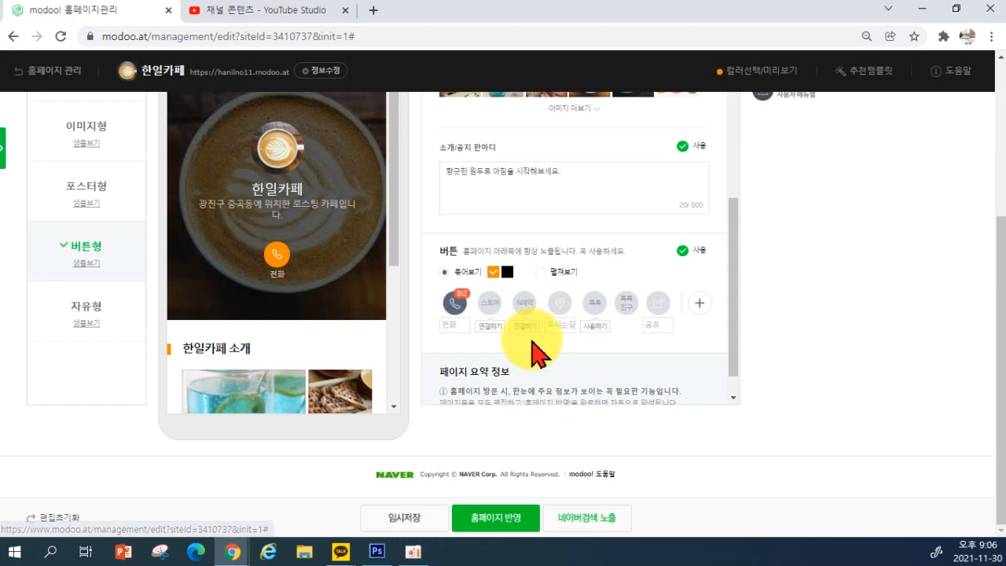
click(560, 304)
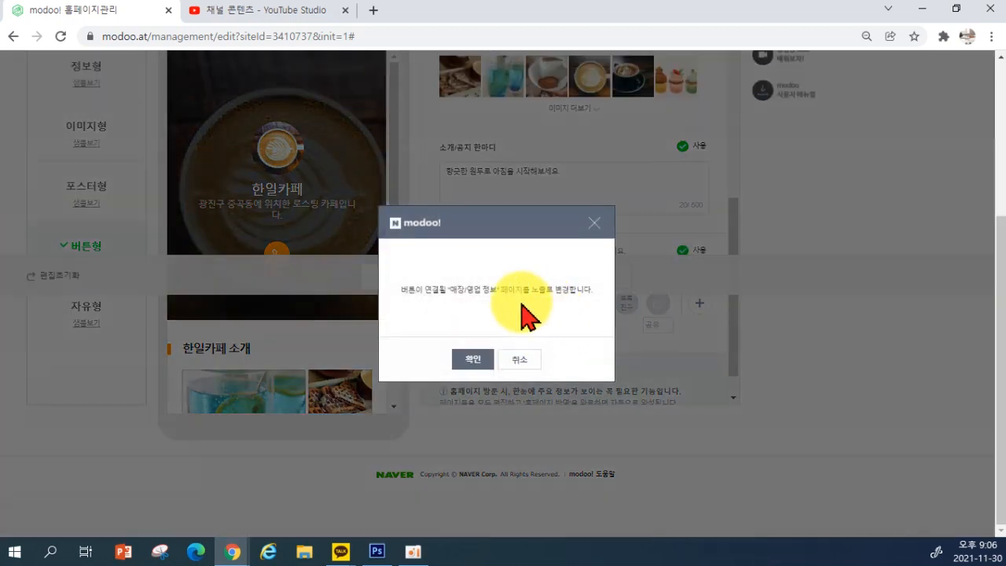
click(474, 362)
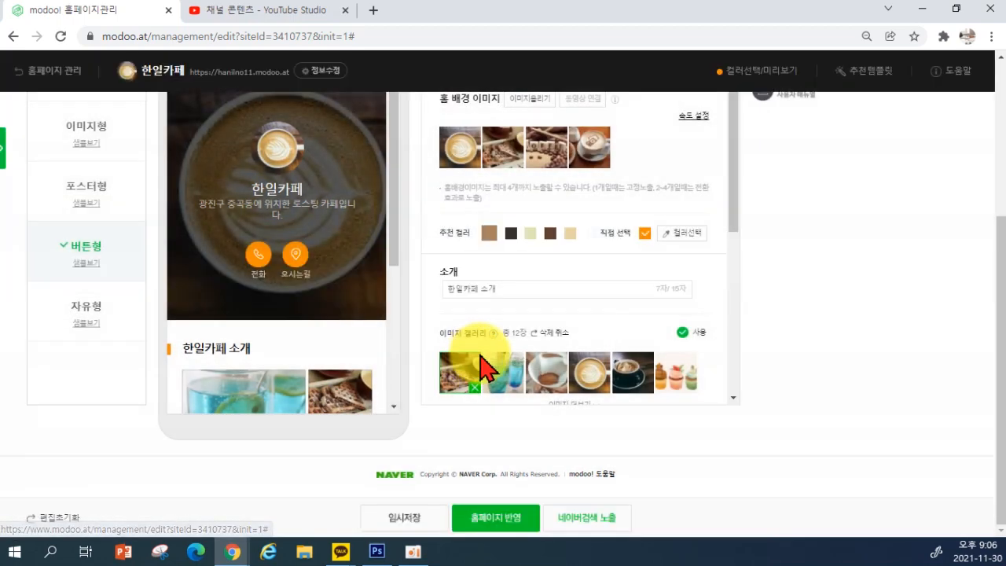
scroll(589, 246, down, 4)
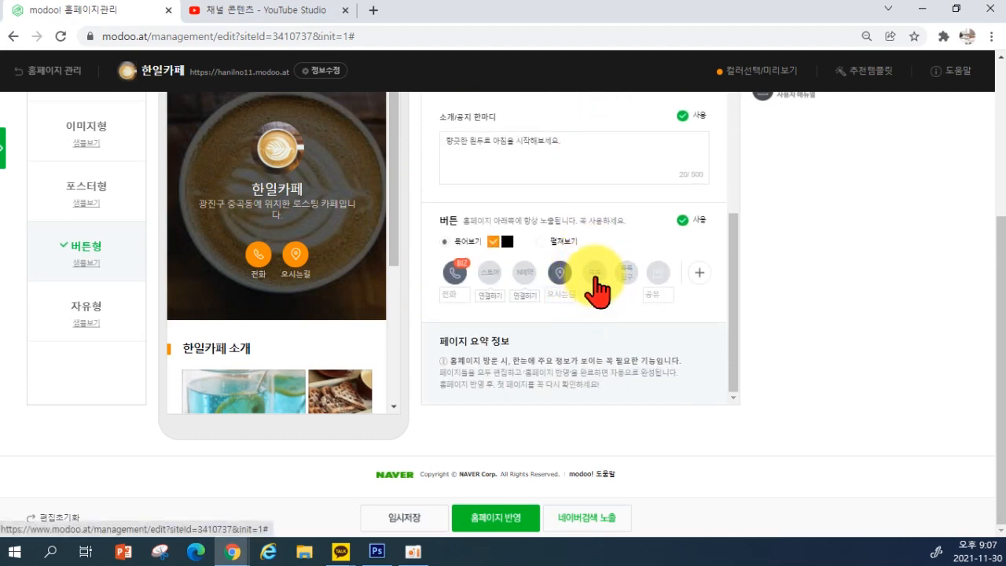
Try adding the 톡톡 chat button by agreeing to its terms and saving the settings
click(596, 273)
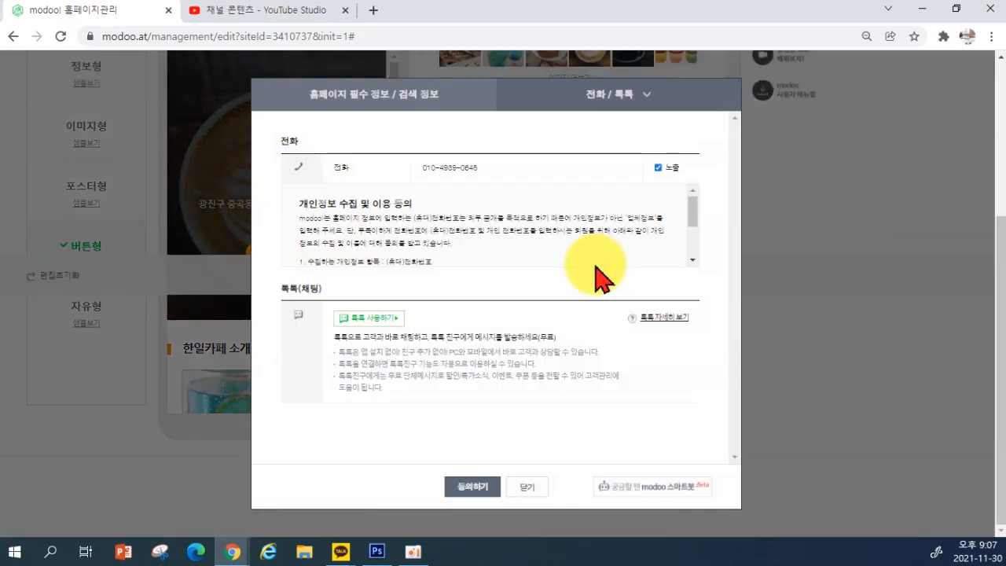
click(477, 493)
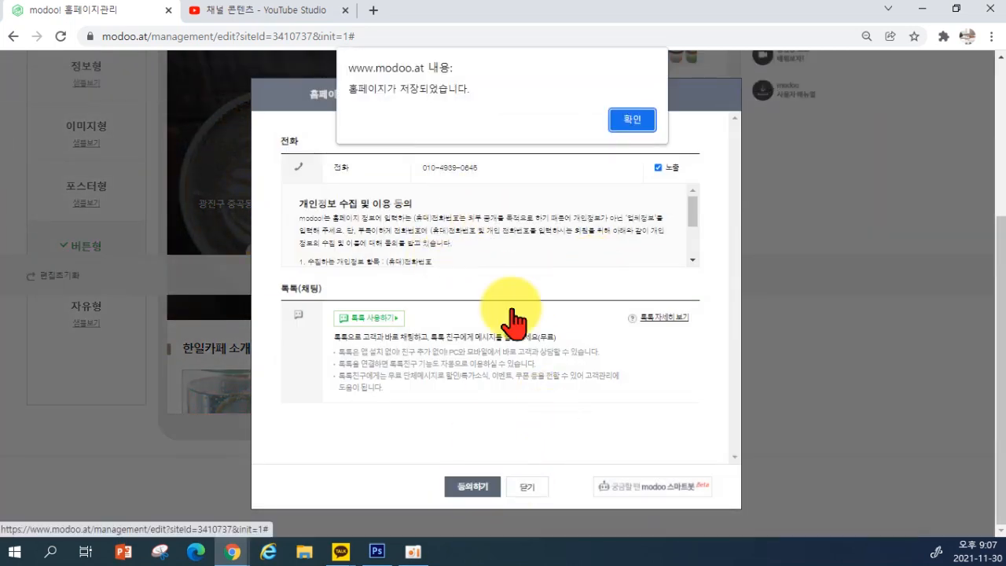
click(631, 116)
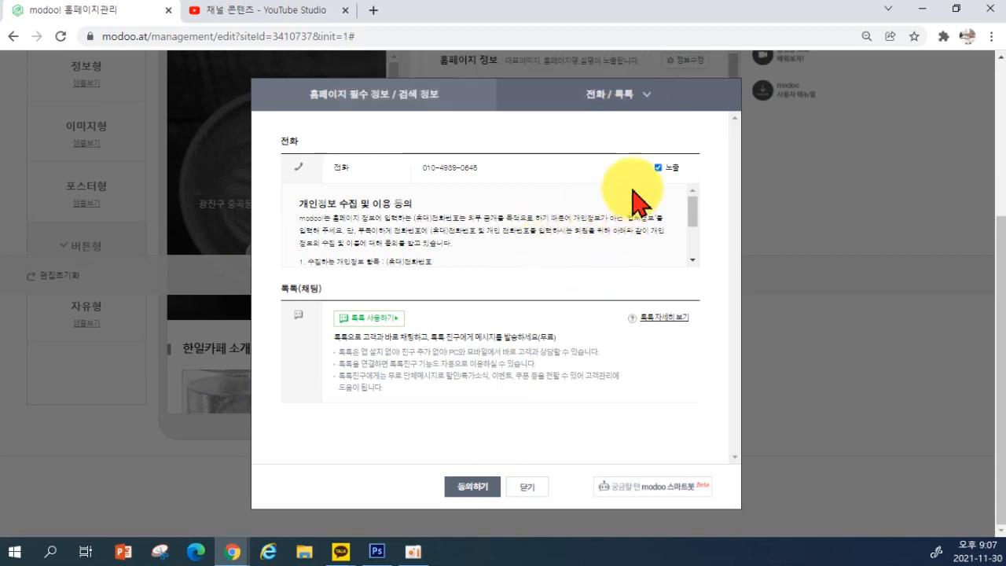
click(523, 491)
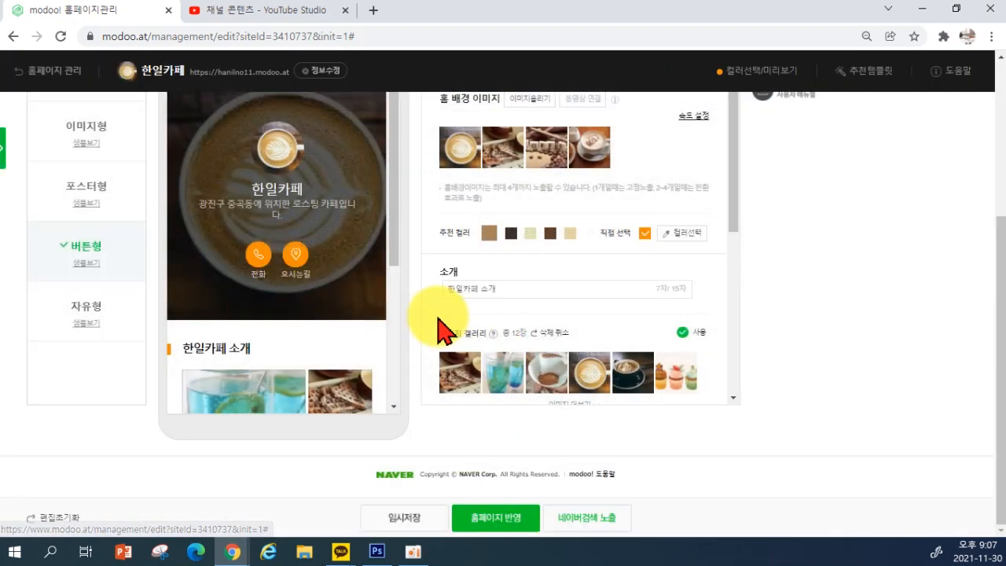
Attempt to enable TalkTalk, which is blocked until publishing, then add the 공유 share button
scroll(602, 275, down, 5)
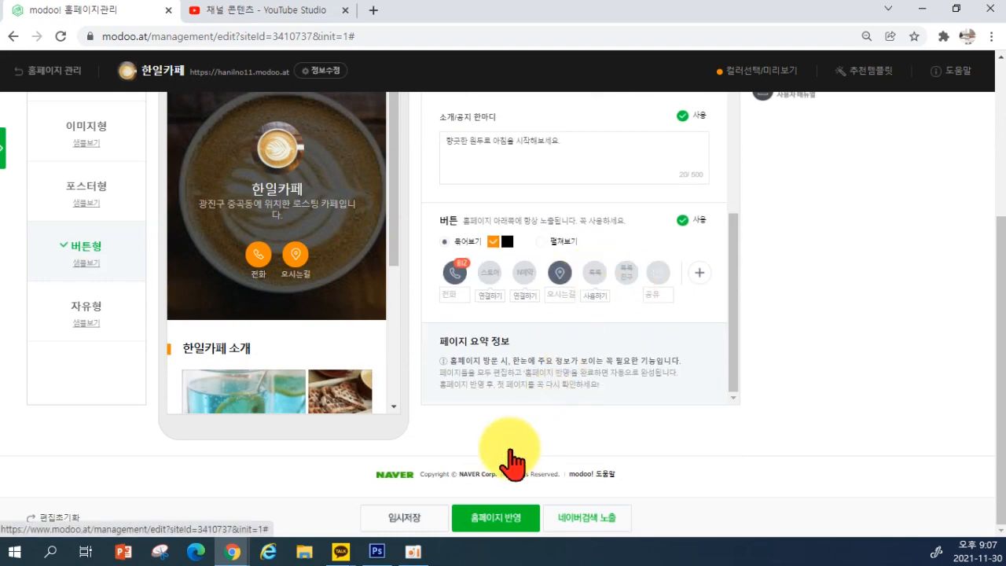
click(595, 279)
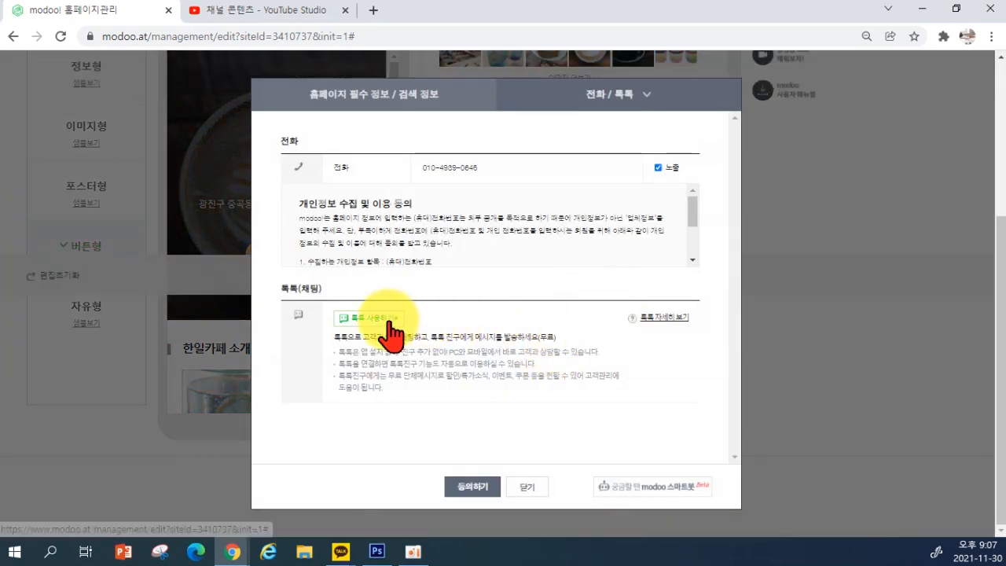
click(381, 318)
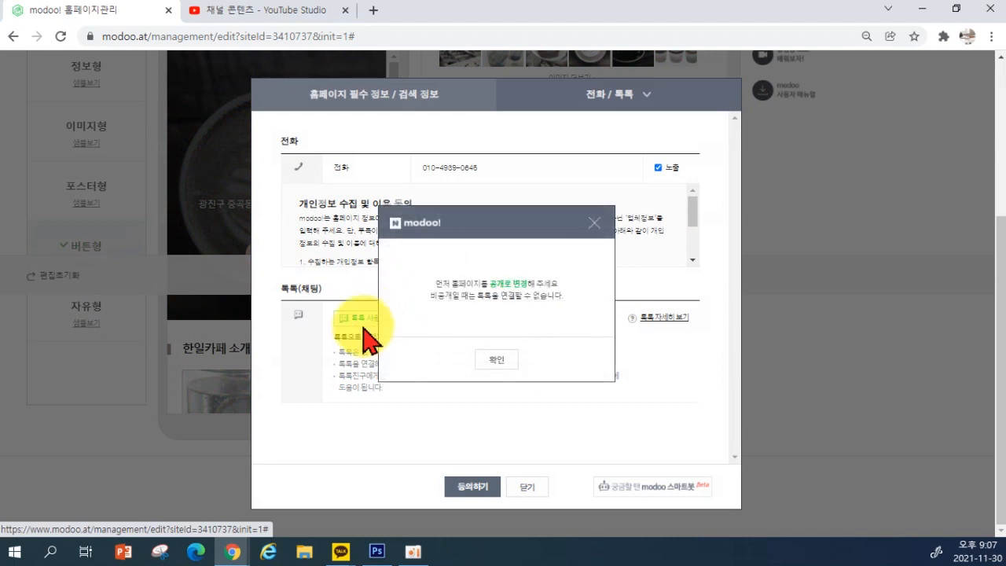
click(493, 363)
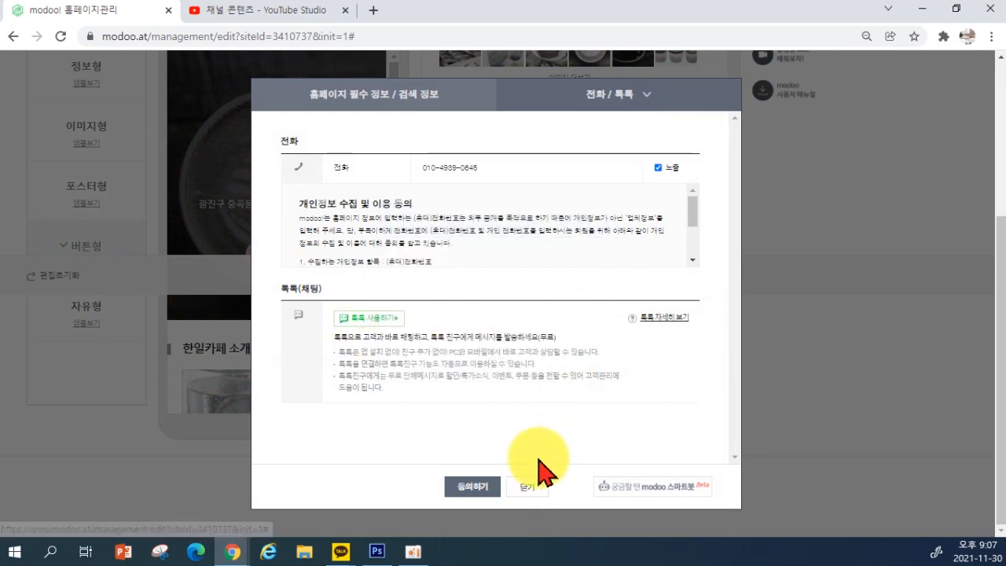
click(526, 488)
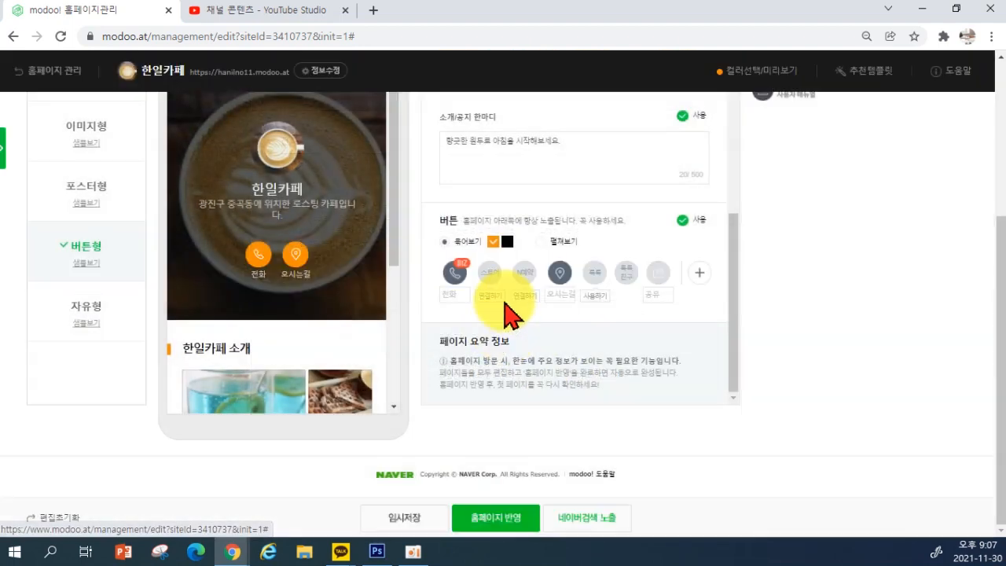
click(660, 277)
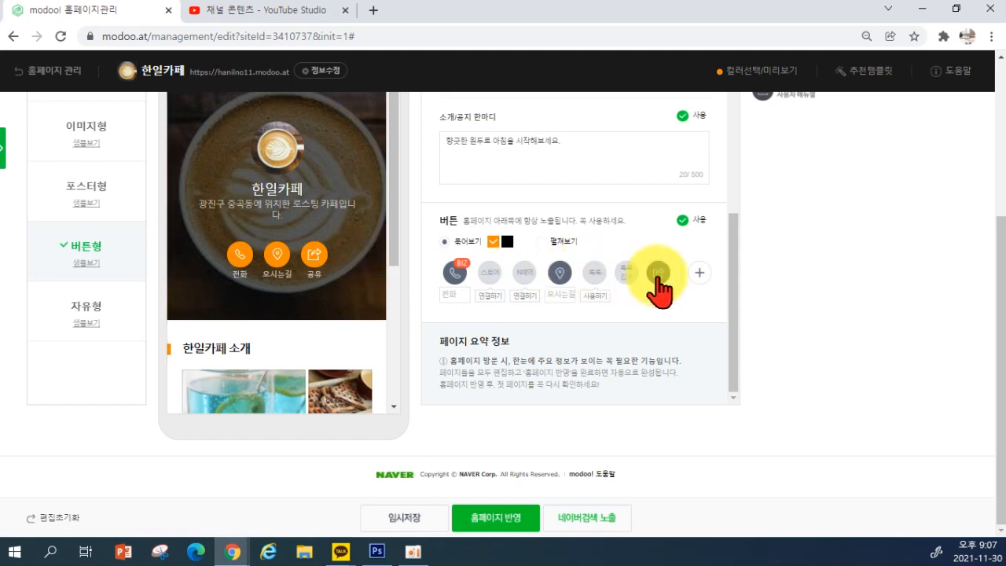
Add a ticket-icon 쿠폰 quick button linked to the 쿠폰 page
click(704, 277)
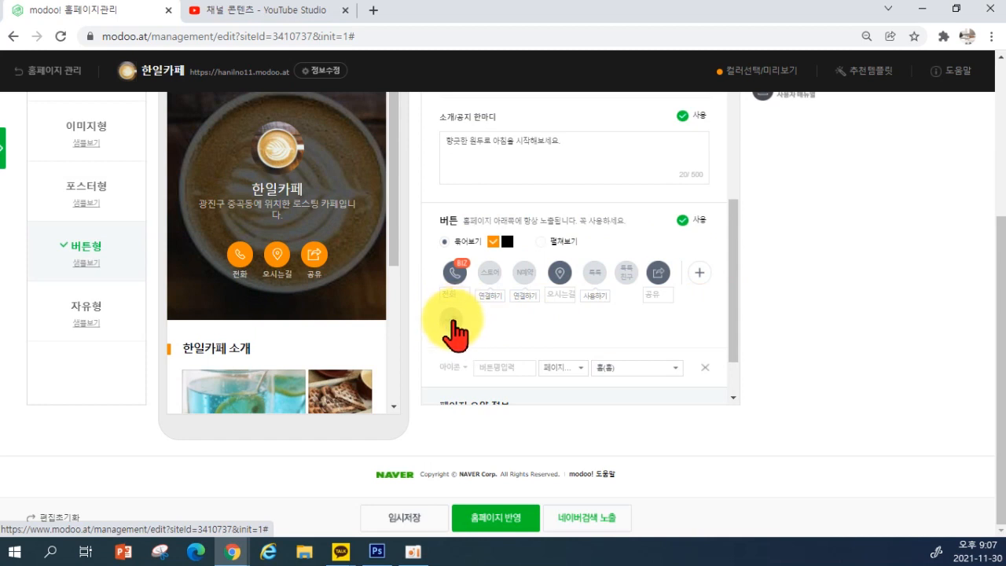
click(448, 367)
scroll(464, 375, down, 1)
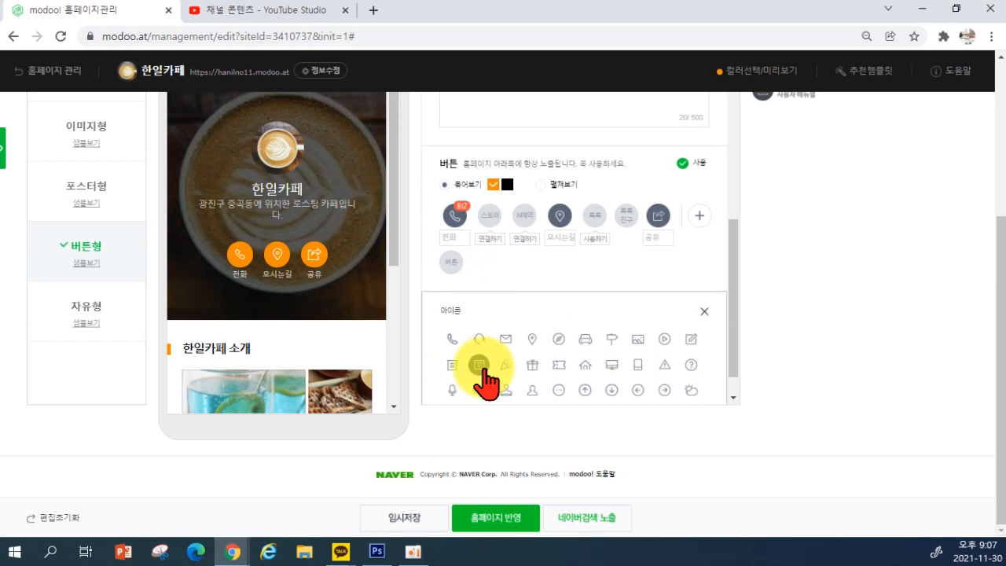
click(555, 348)
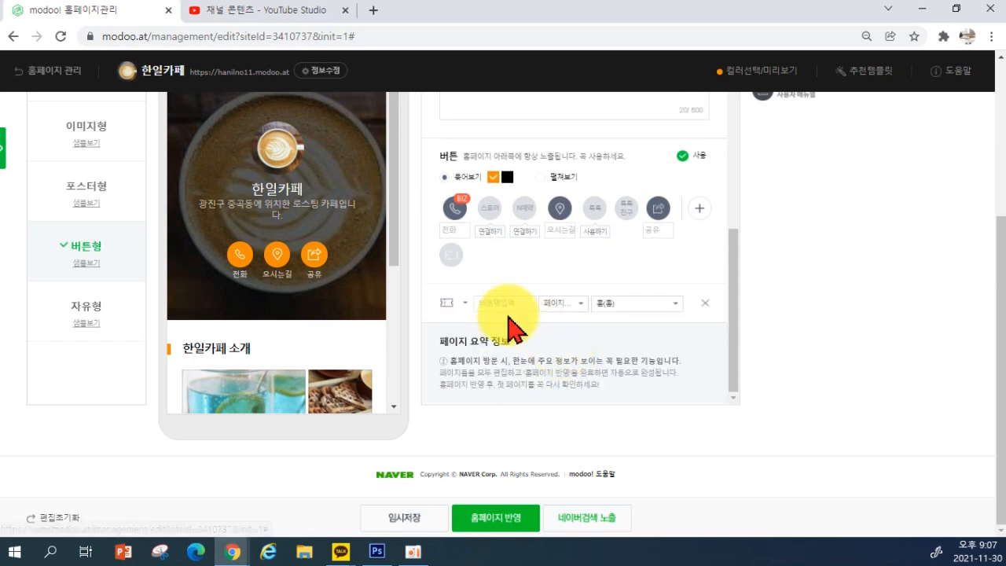
click(563, 306)
click(563, 338)
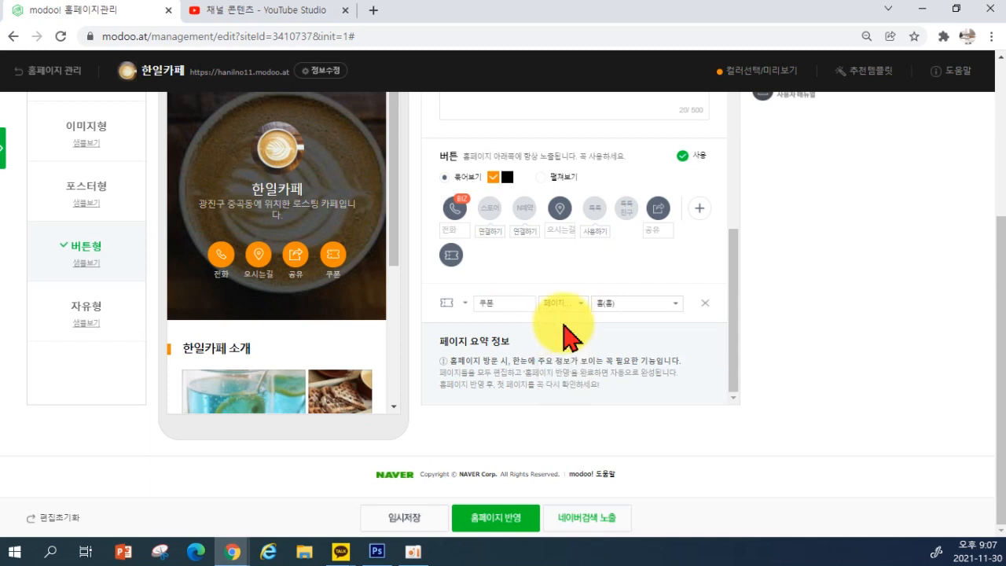
click(632, 304)
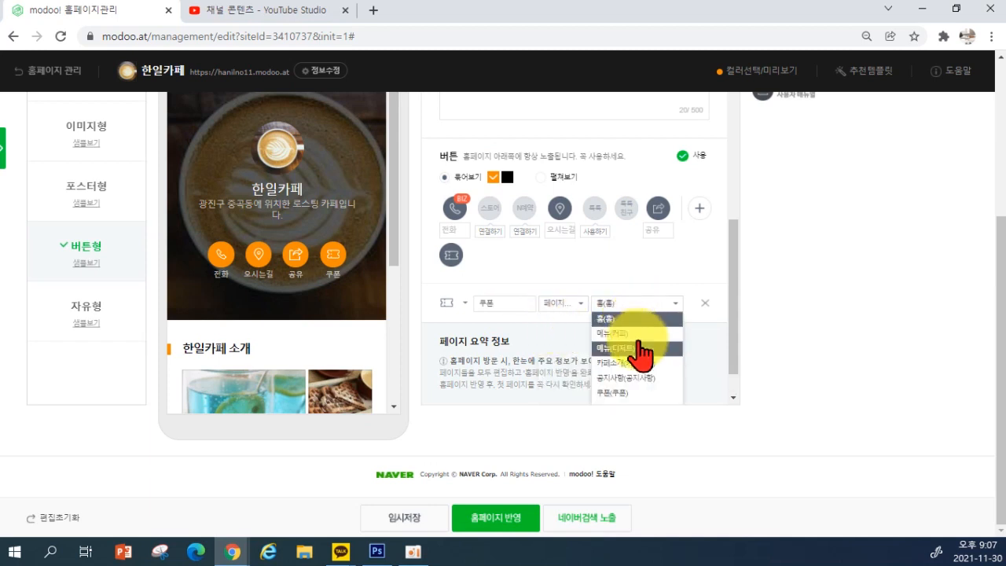
click(628, 393)
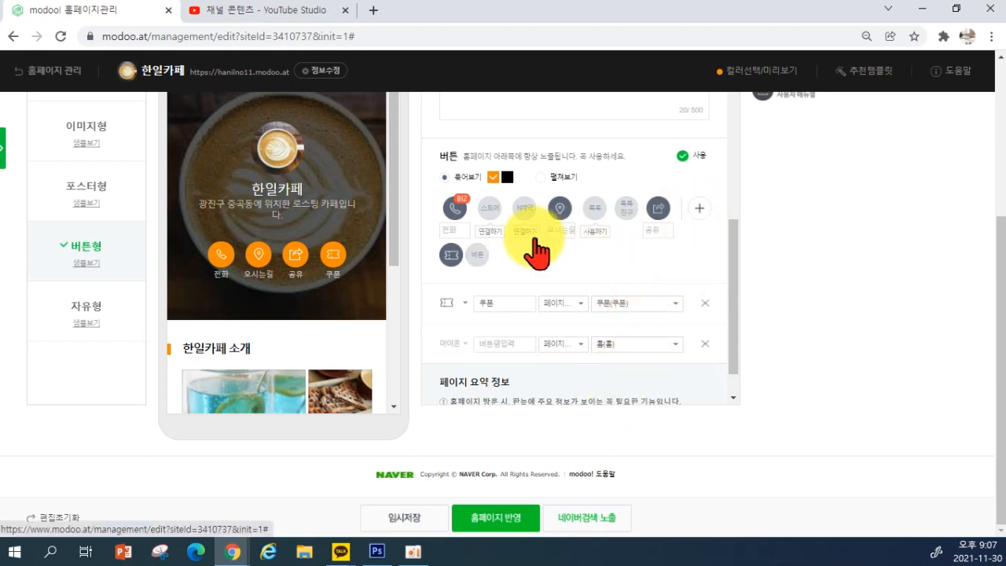
Add a coffee-cup 메뉴 quick button linked to the 메뉴(커피) page, trying to move it before 쿠폰
click(451, 344)
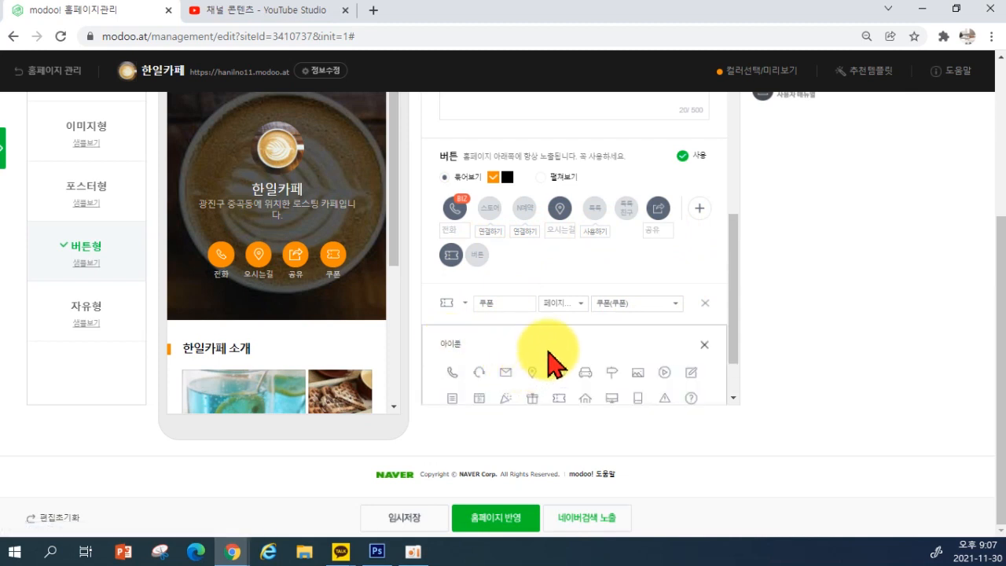
scroll(549, 354, down, 1)
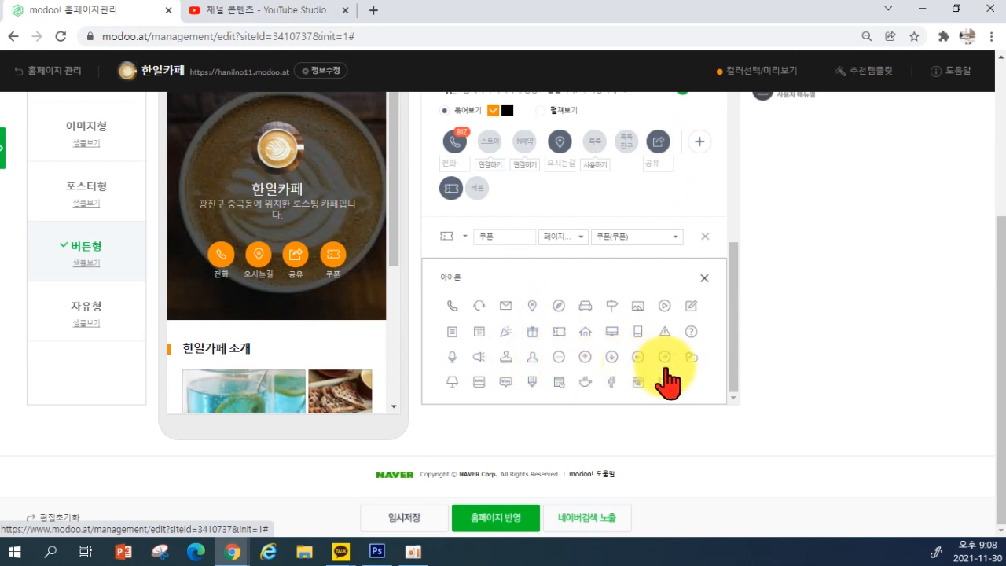
click(585, 381)
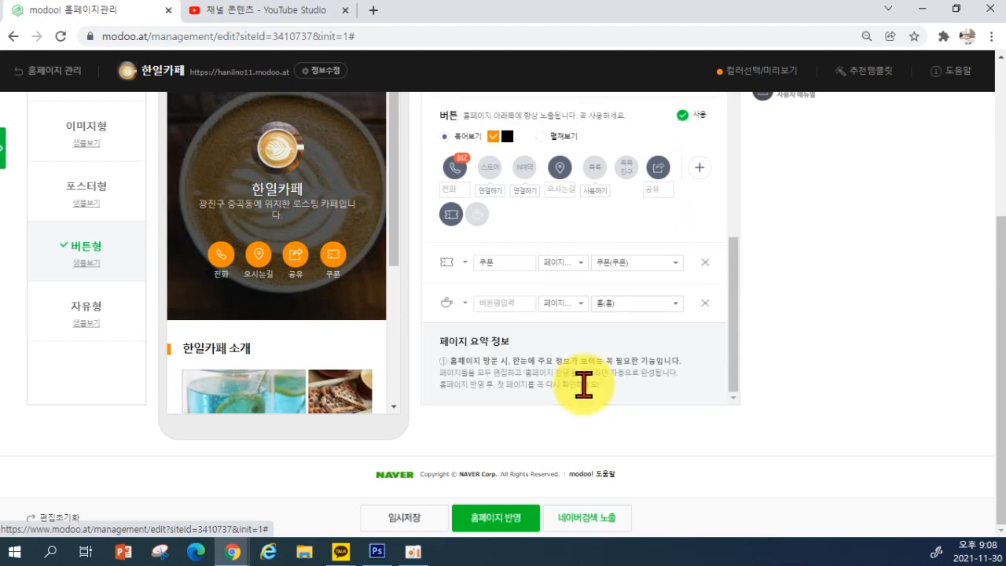
click(503, 302)
text(ㅁㅔ뉴)
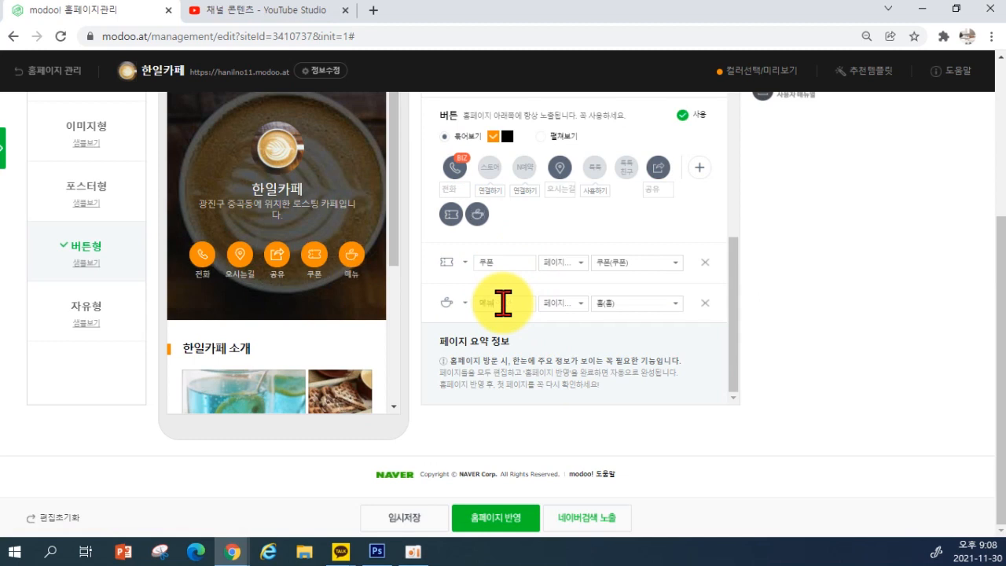
click(562, 318)
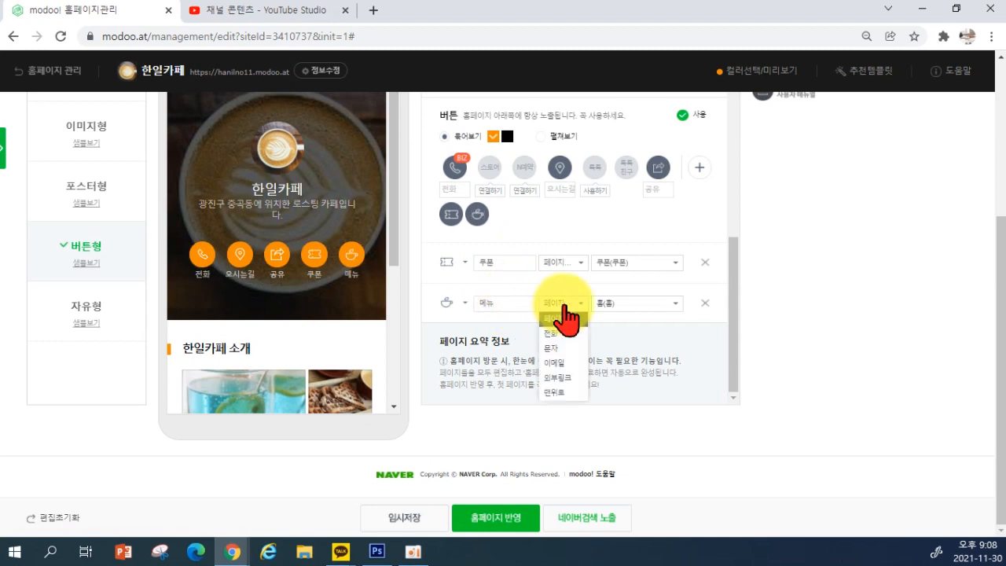
click(620, 304)
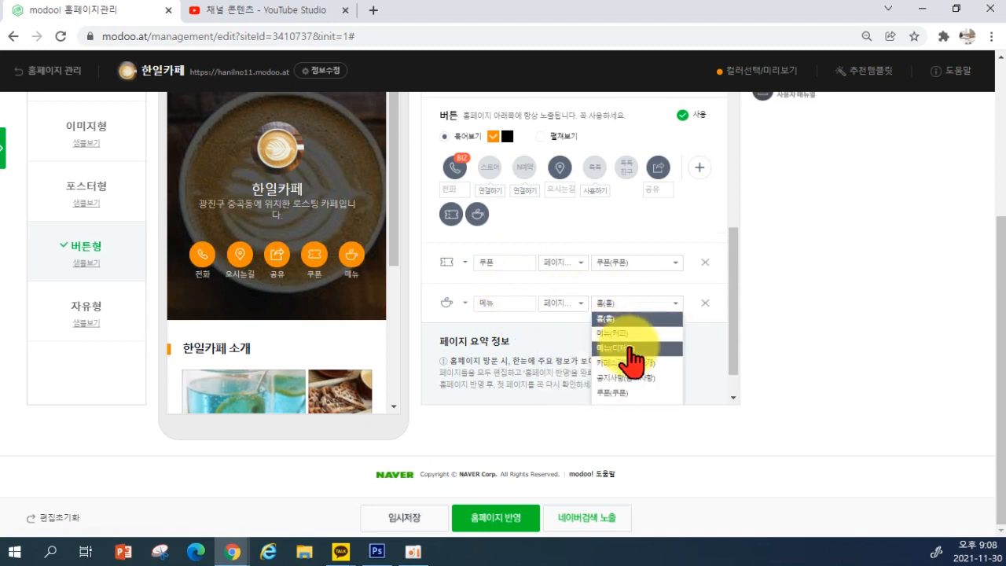
click(622, 335)
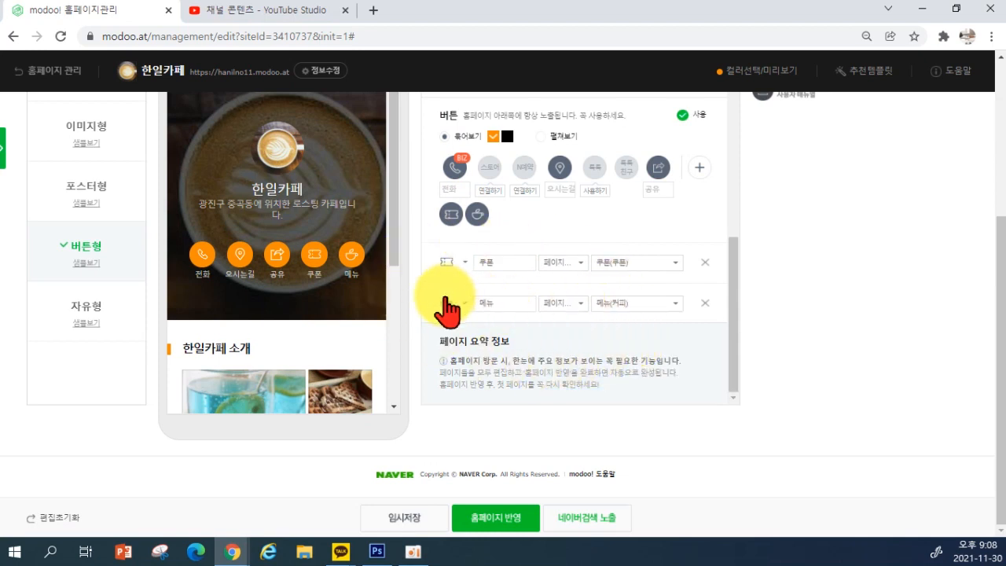
drag(448, 303, 444, 279)
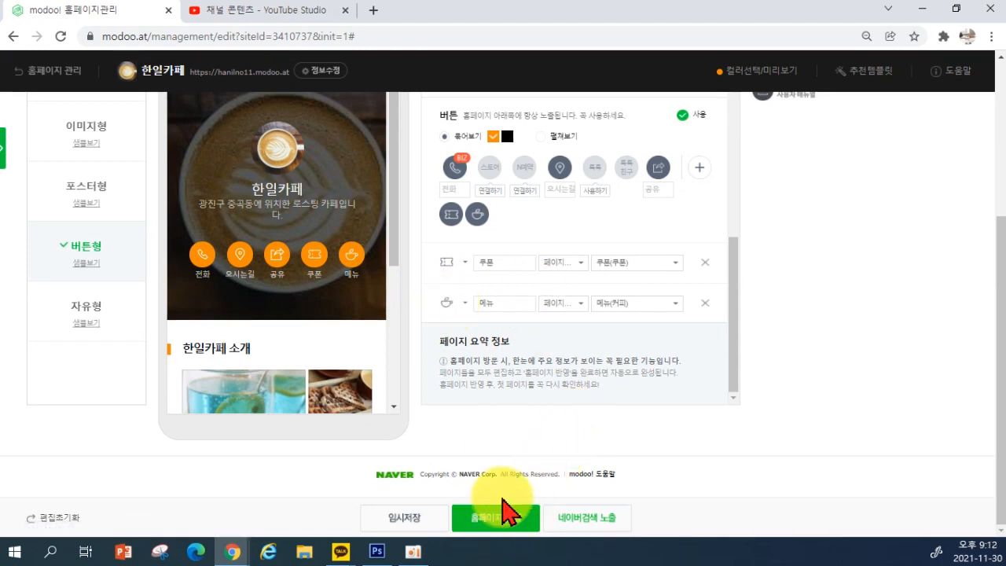
Publish the homepage at hanilno11.modoo.at and text its link to a mobile number
click(491, 520)
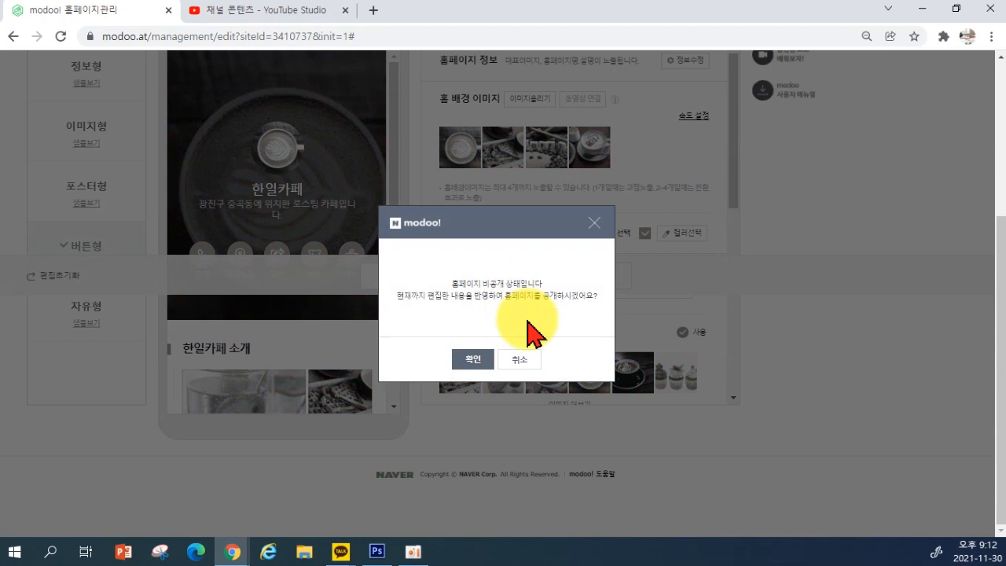
click(472, 359)
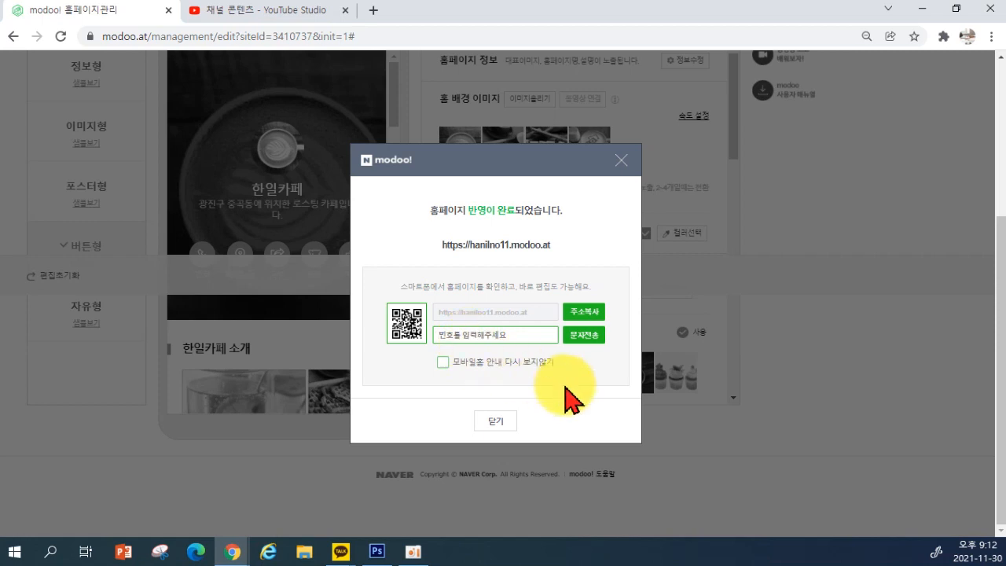
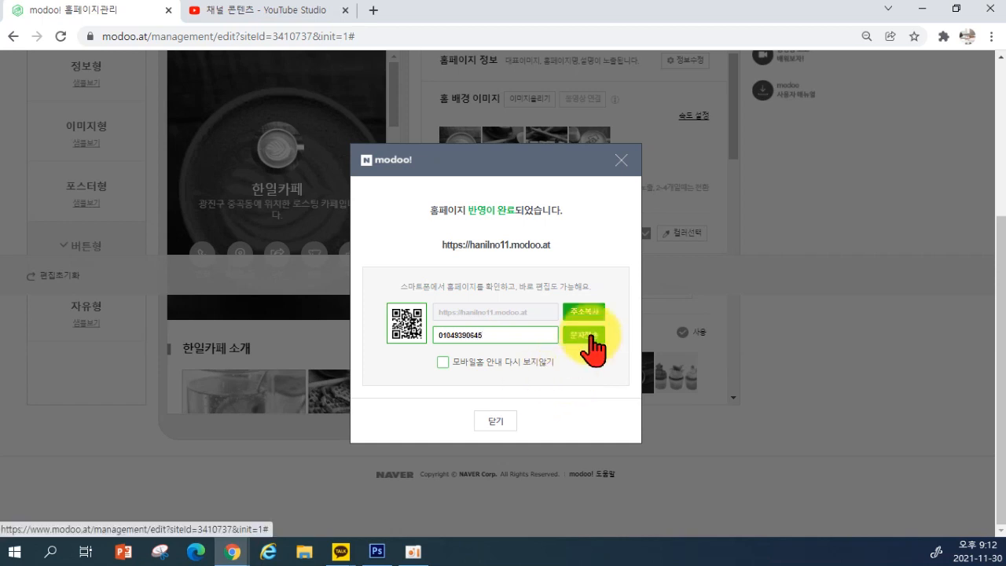
click(592, 348)
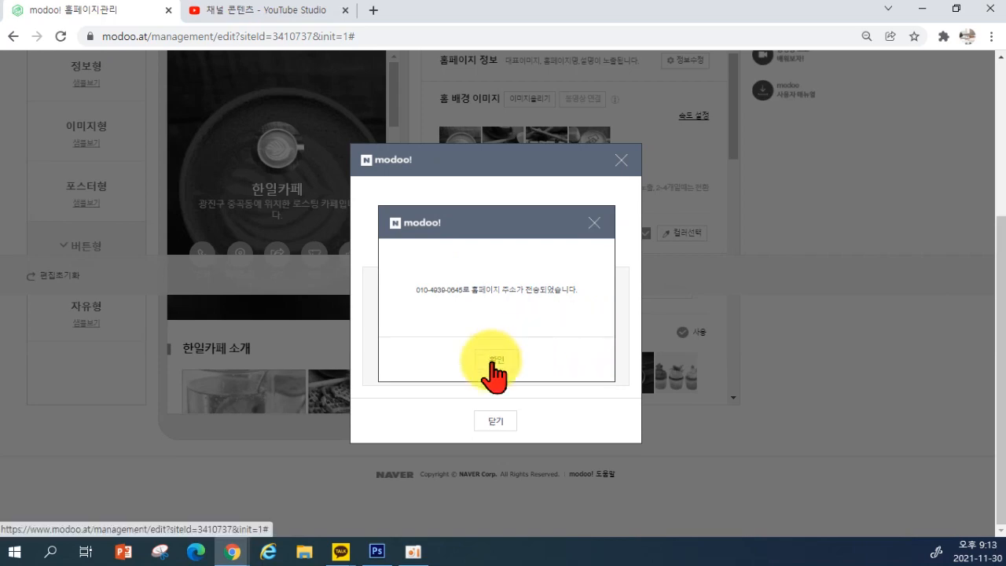